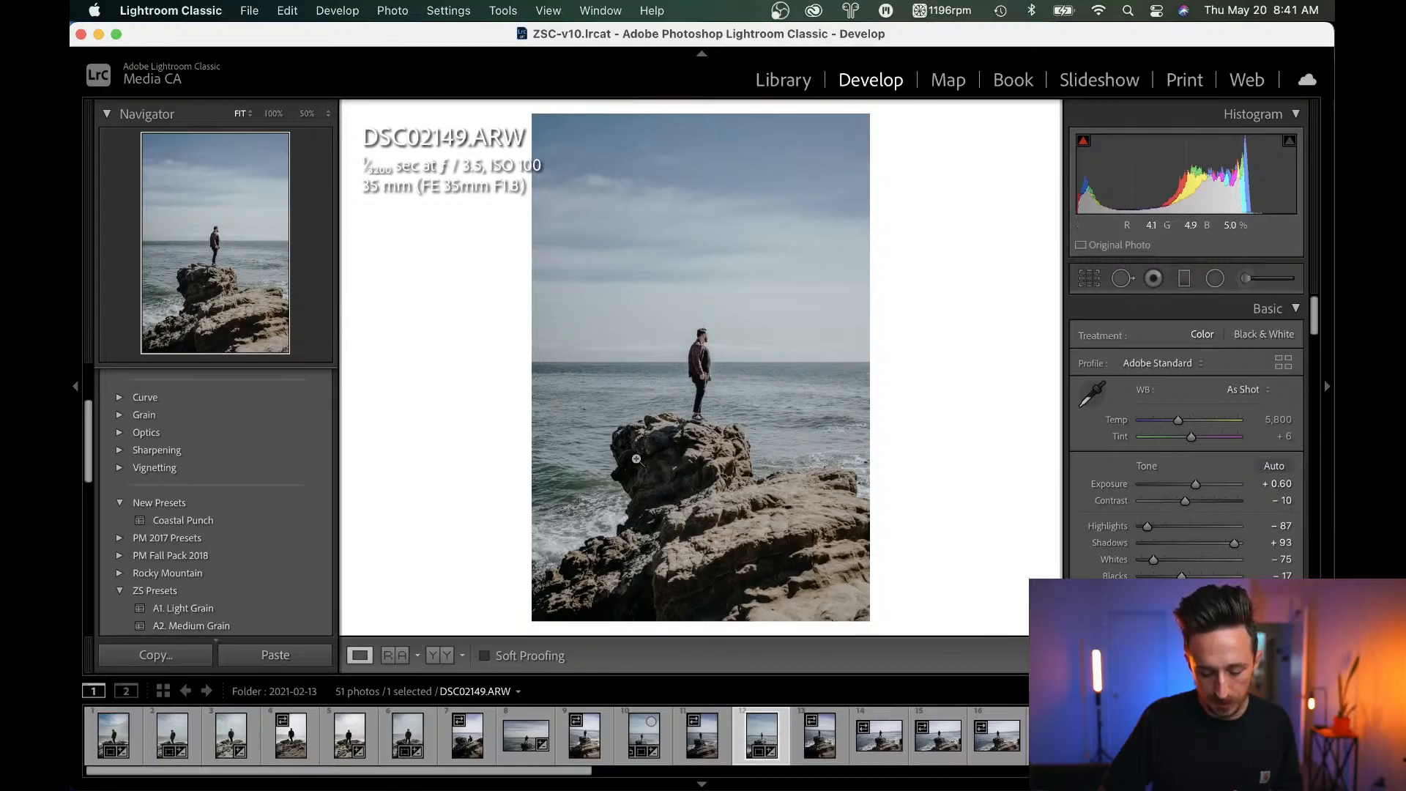
Switch to OBS to check the recording scene, and return to Lightroom Classic.
{"action": "key", "text": "ctrl+Up"}
{"action": "left_click", "coordinate": [564, 383]}
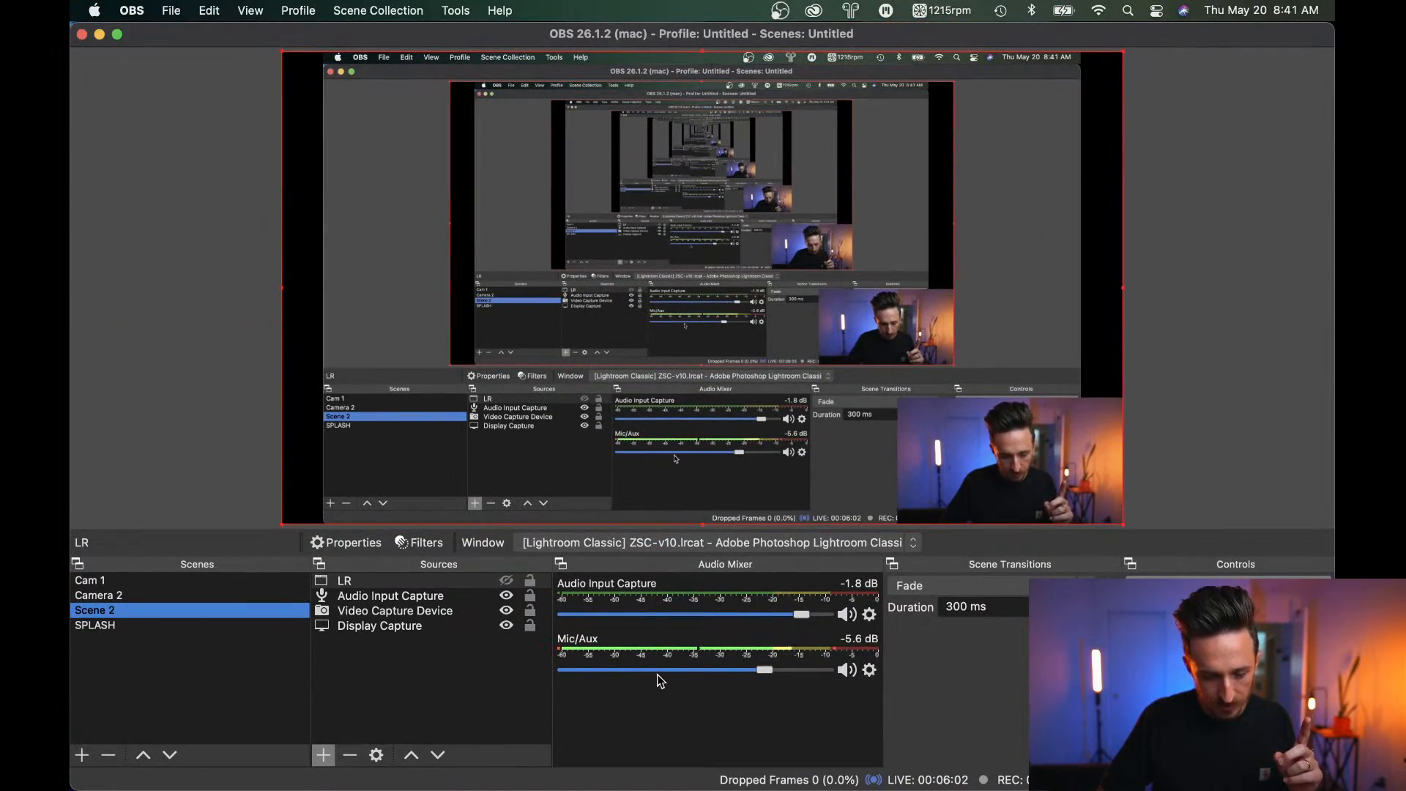
{"action": "key", "text": "ctrl+Up"}
{"action": "left_click", "coordinate": [603, 349]}
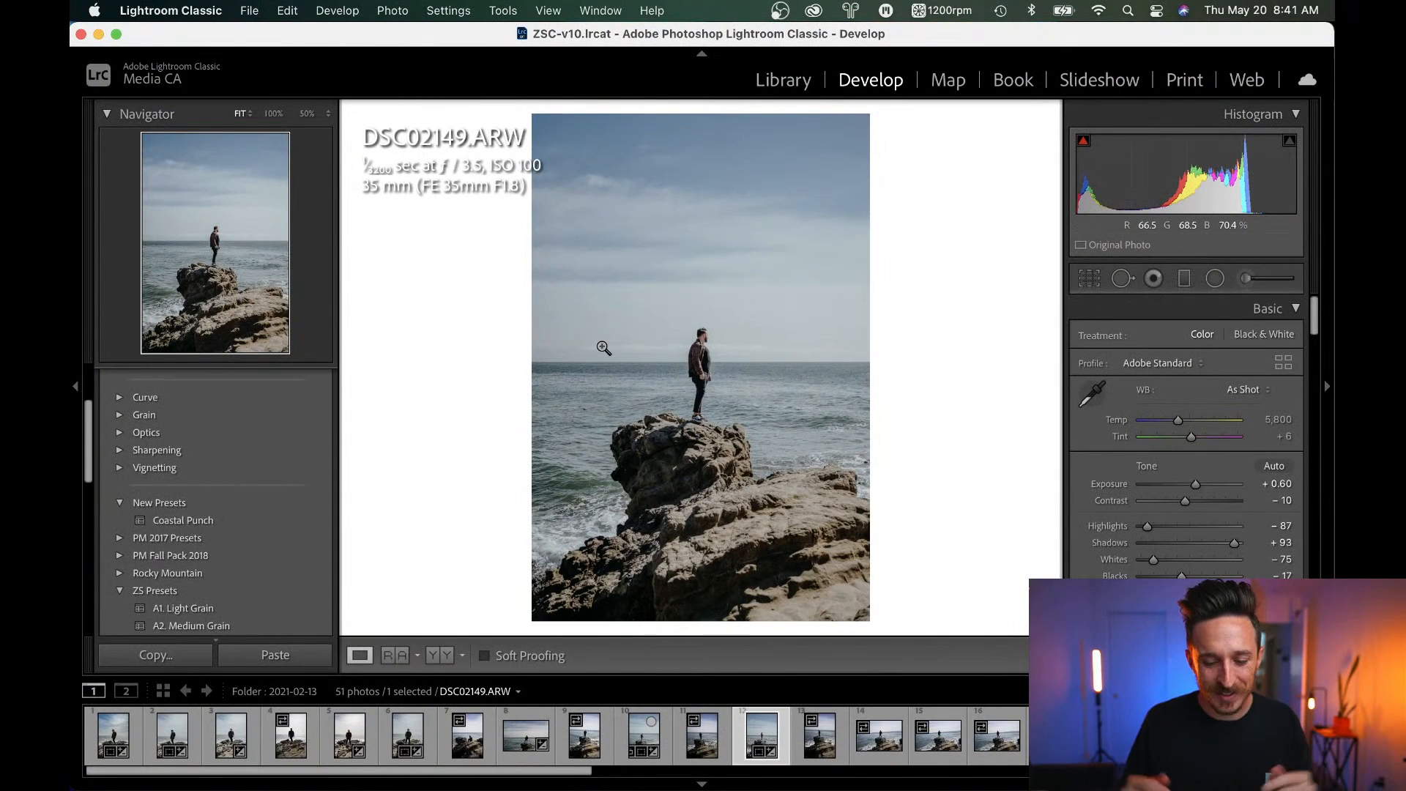
Open the Stream folder in the Library and bring its photo A7304679.ARW into the Develop module.
{"action": "left_click", "coordinate": [794, 80]}
{"action": "scroll", "coordinate": [227, 526], "scroll_direction": "down", "scroll_amount": 6}
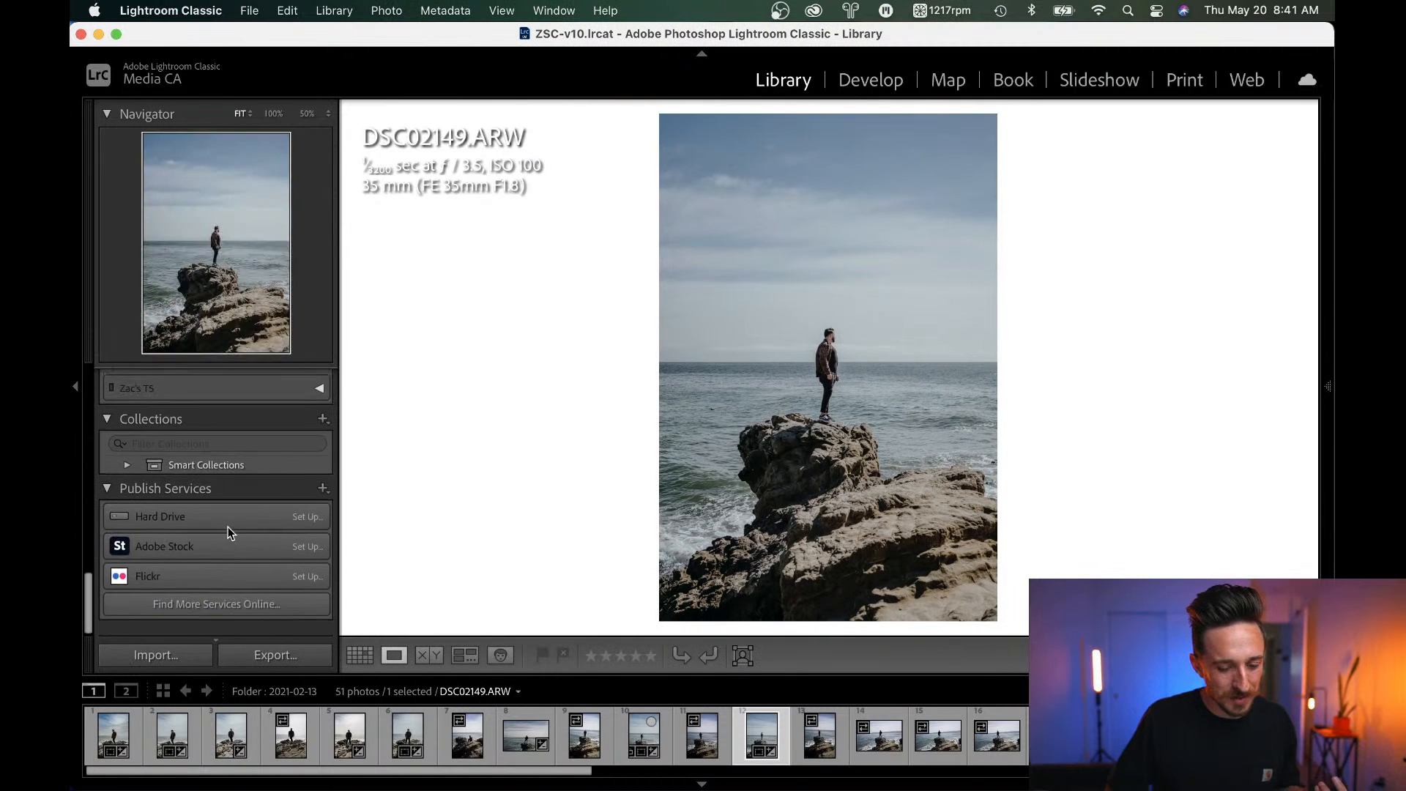
{"action": "scroll", "coordinate": [227, 525], "scroll_direction": "up", "scroll_amount": 4}
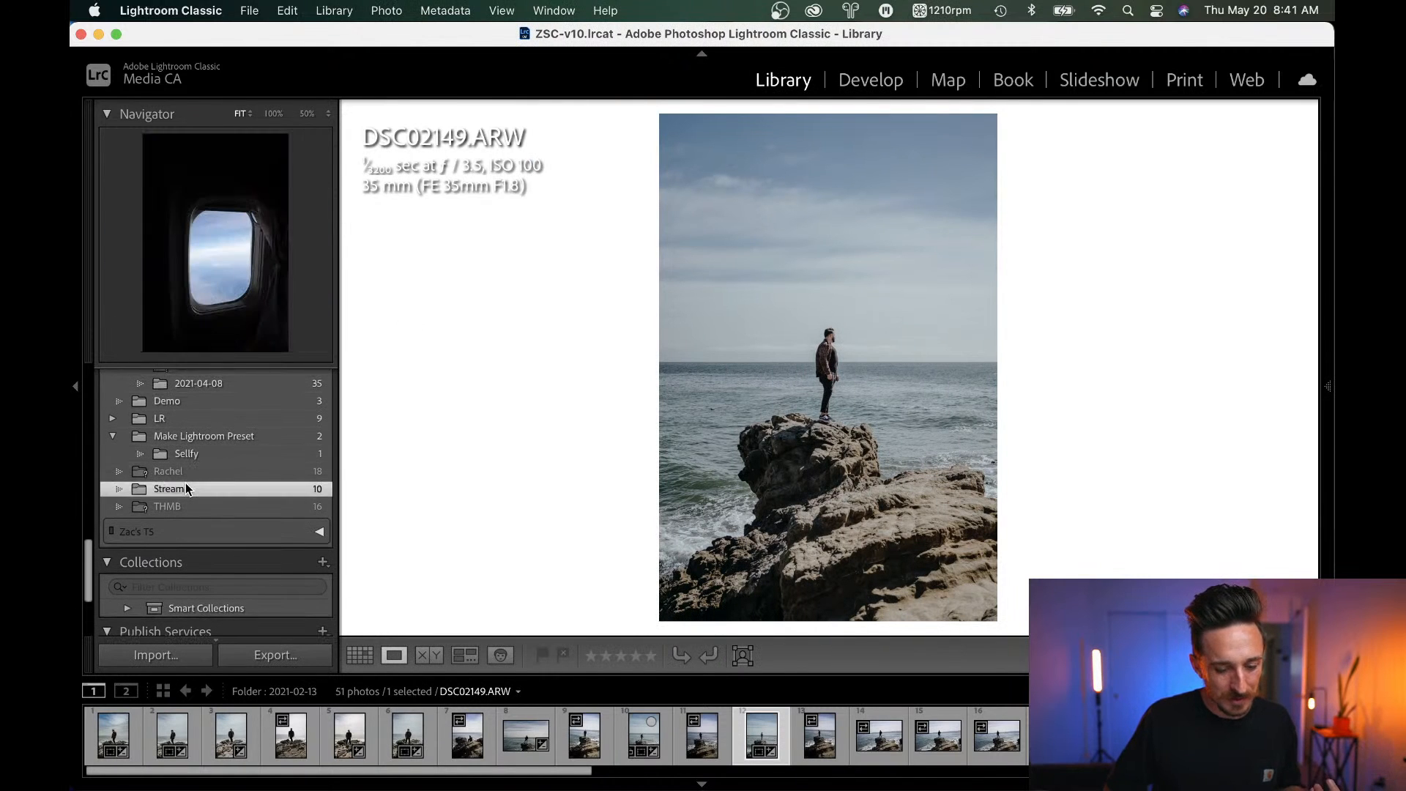
{"action": "left_click", "coordinate": [186, 489]}
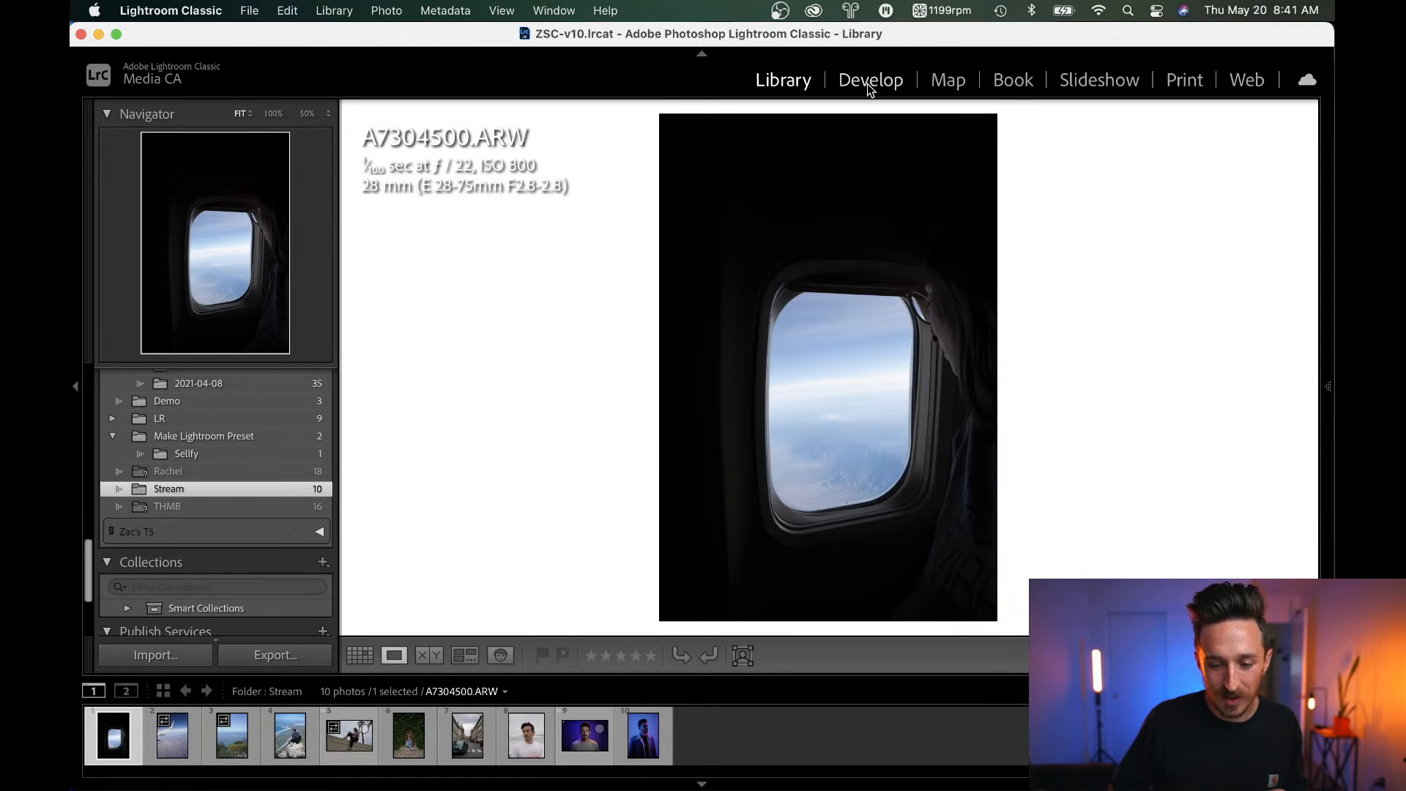
{"action": "left_click", "coordinate": [274, 745]}
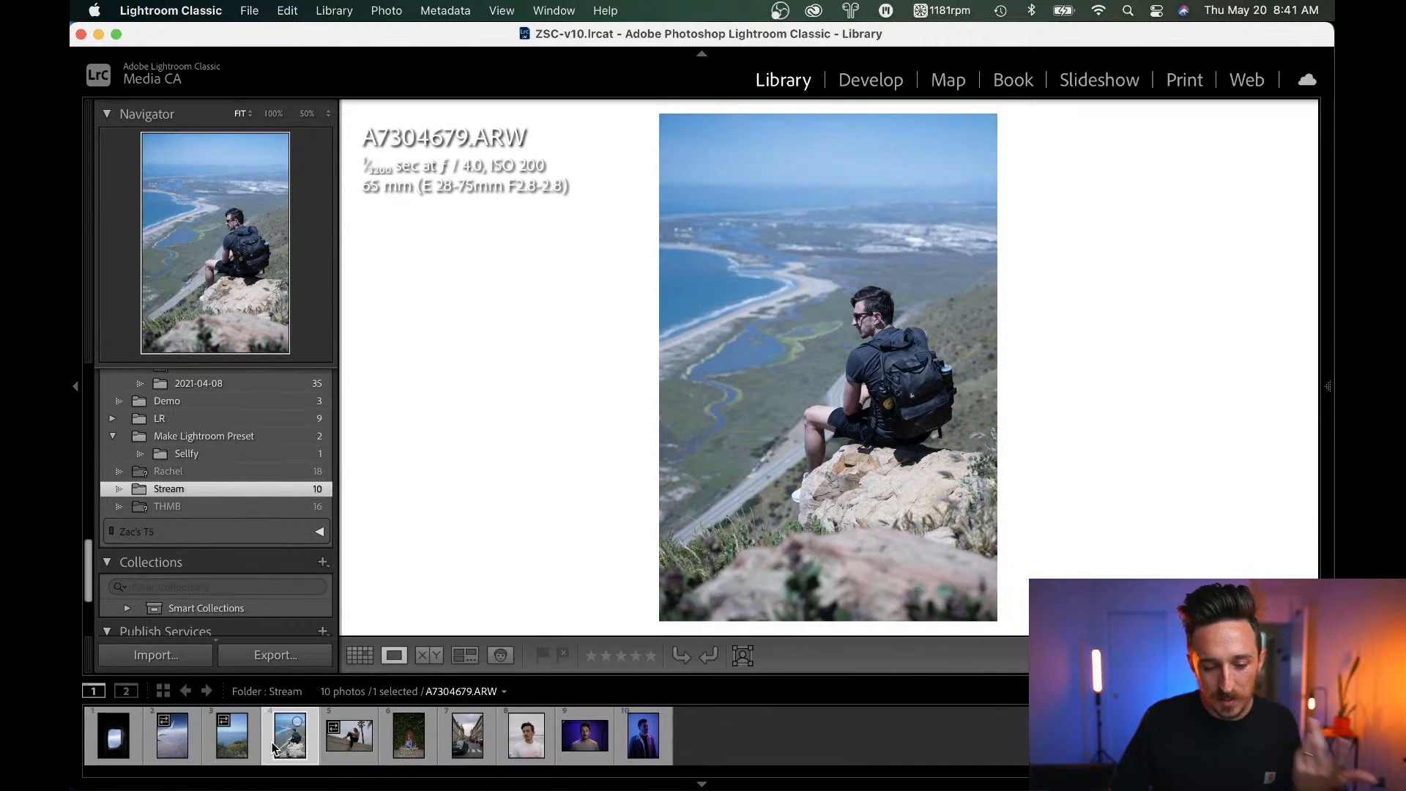
{"action": "left_click", "coordinate": [865, 81]}
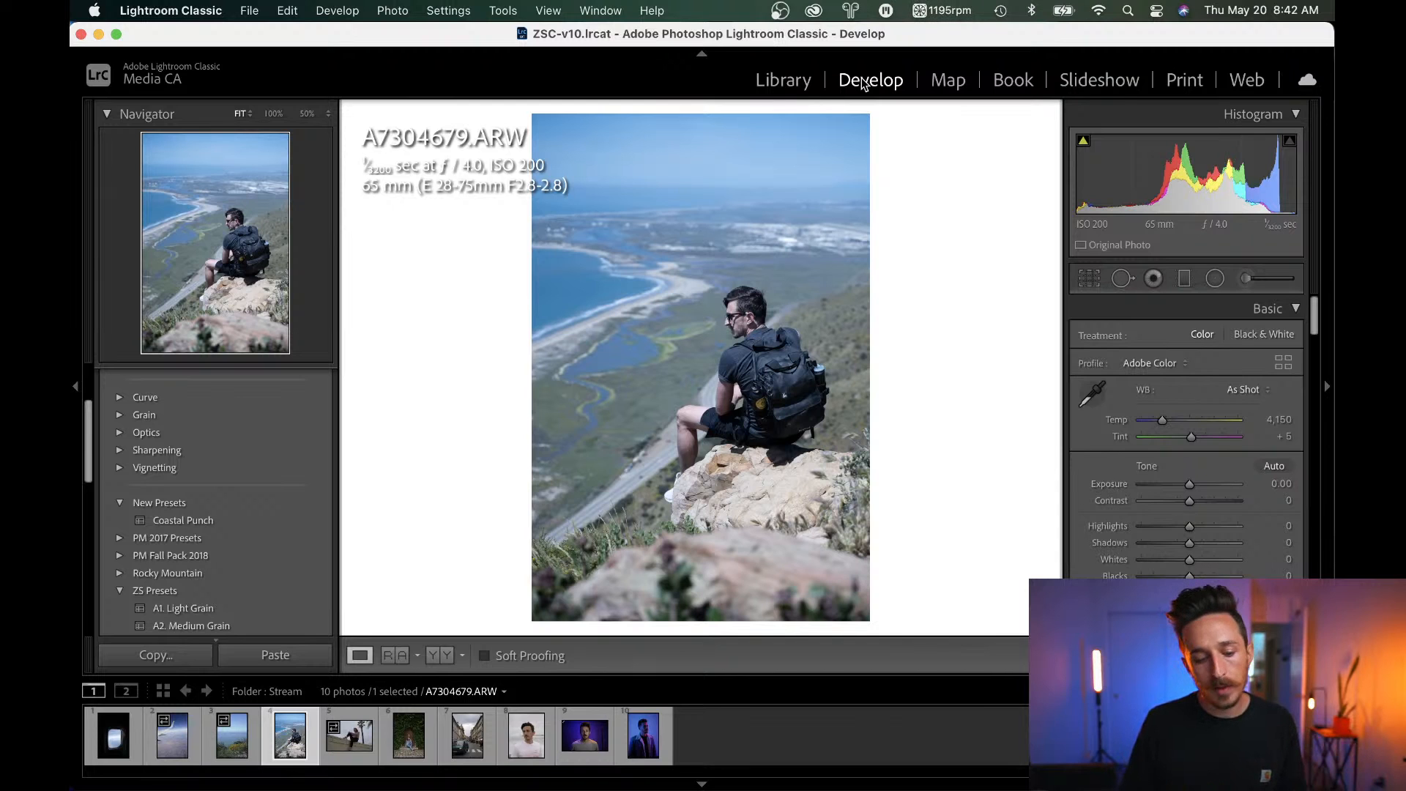
Set the photo's white balance temperature to 4,958 and its shadows to +26.
{"action": "scroll", "coordinate": [312, 398], "scroll_direction": "down", "scroll_amount": 5}
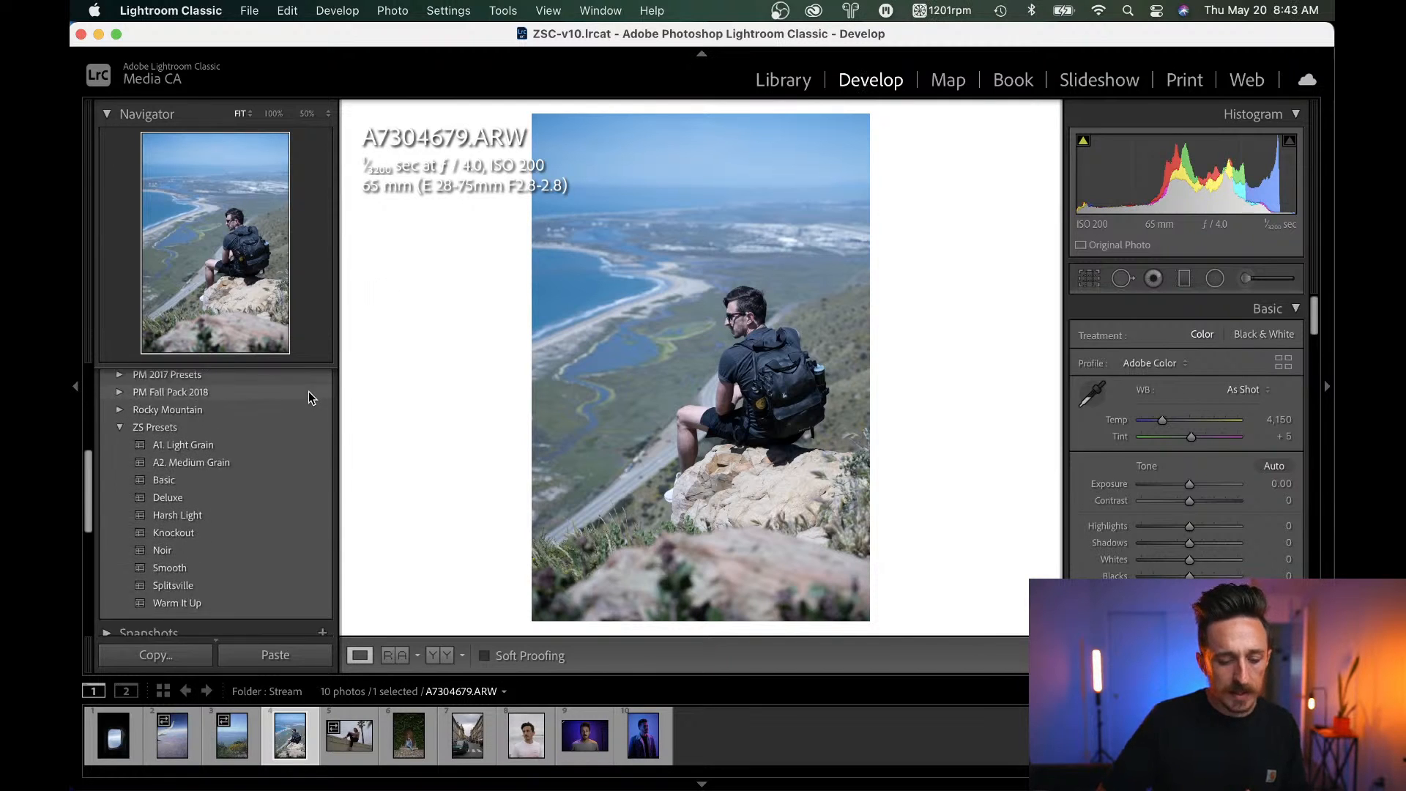
{"action": "scroll", "coordinate": [312, 398], "scroll_direction": "down", "scroll_amount": 1}
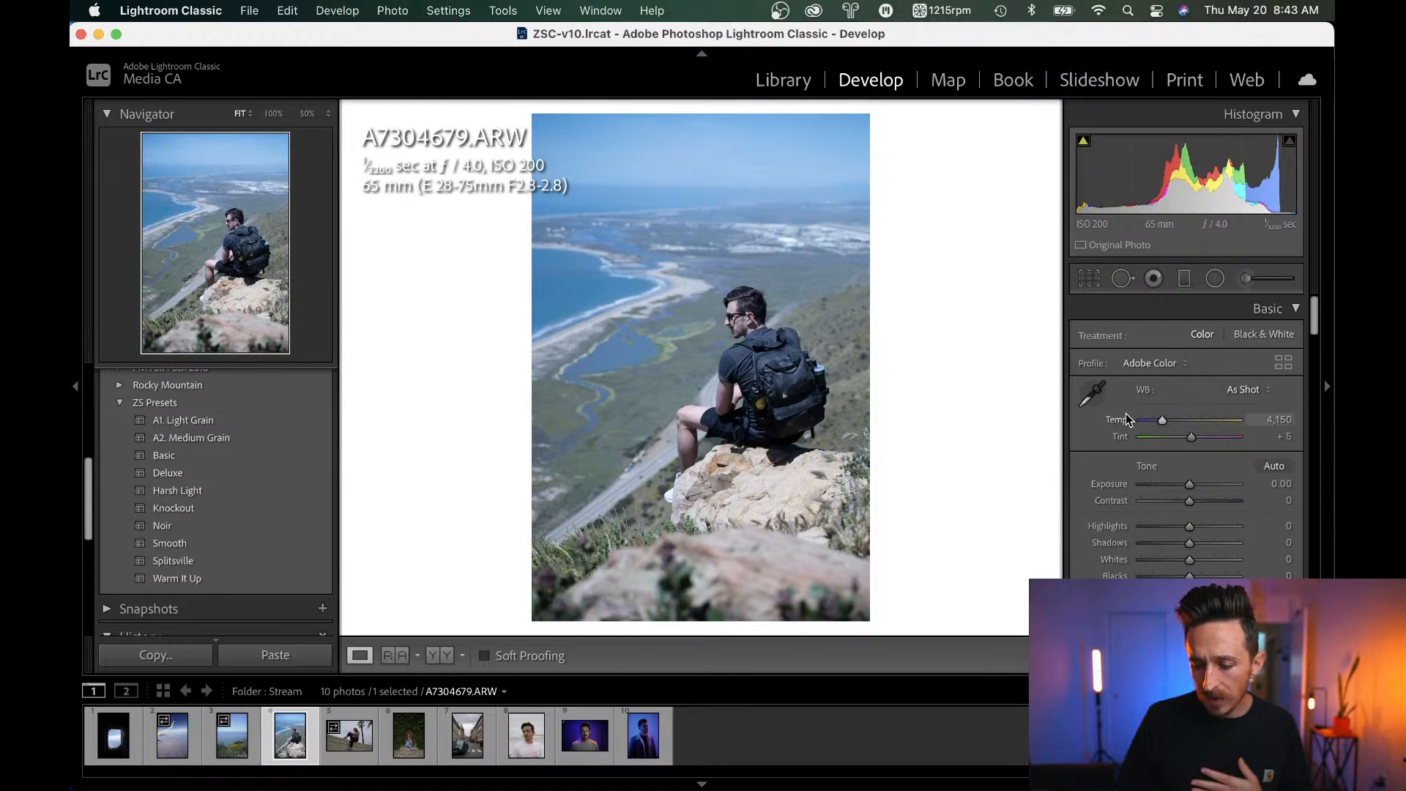
{"action": "left_click_drag", "start_coordinate": [1162, 424], "coordinate": [1169, 422]}
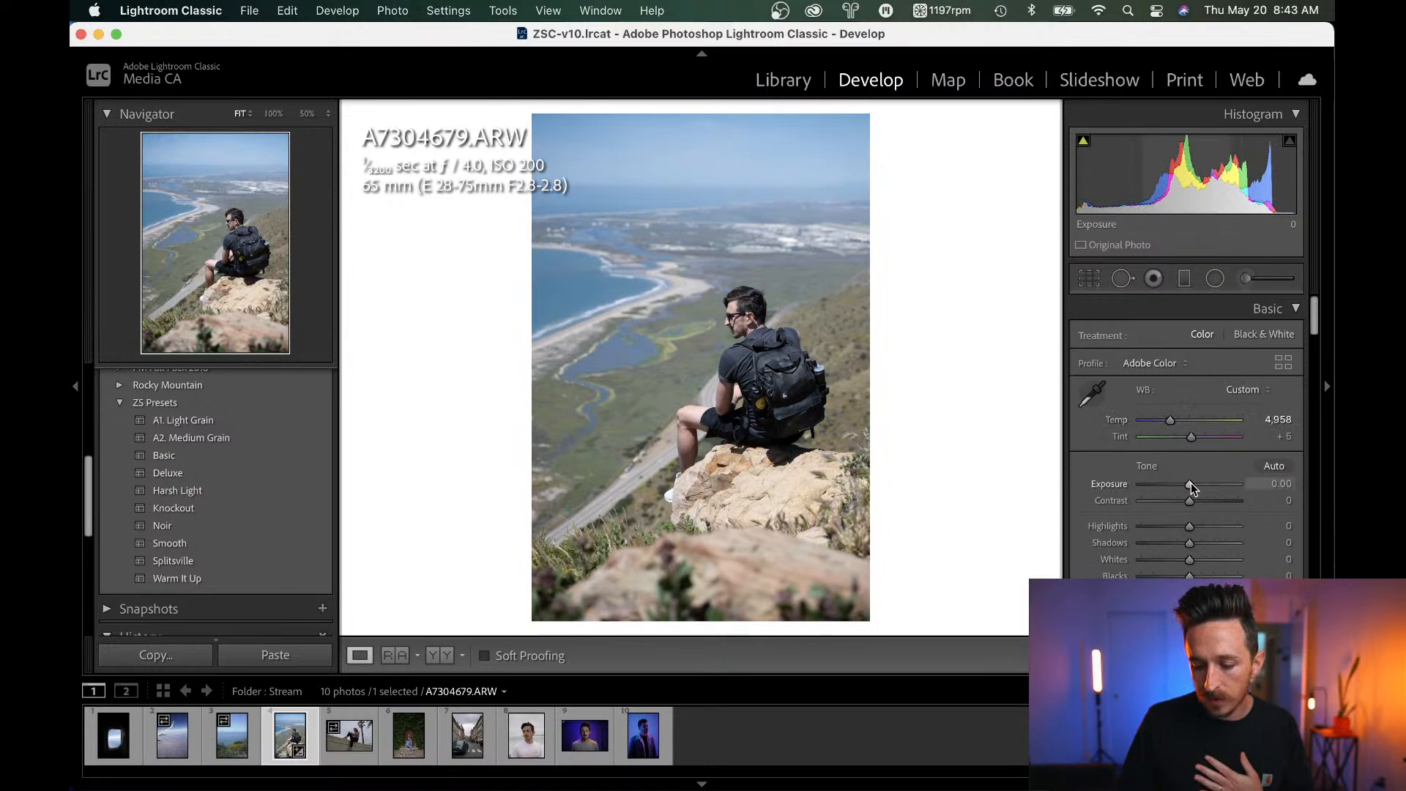
{"action": "left_click_drag", "start_coordinate": [1186, 547], "coordinate": [1201, 549]}
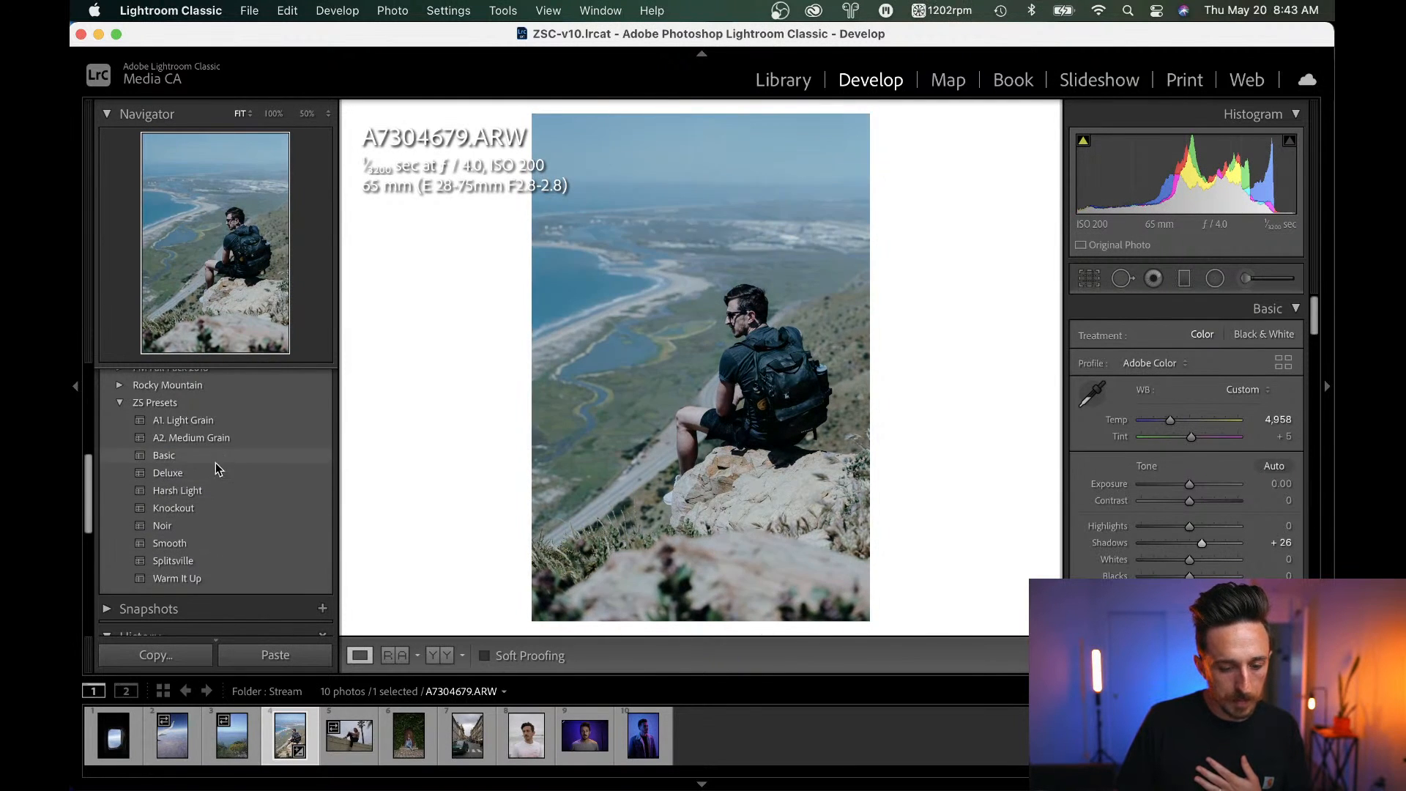
Apply the Deluxe preset from ZS Presets to the hiker photo and warm its temperature to 5,512.
{"action": "left_click", "coordinate": [211, 471]}
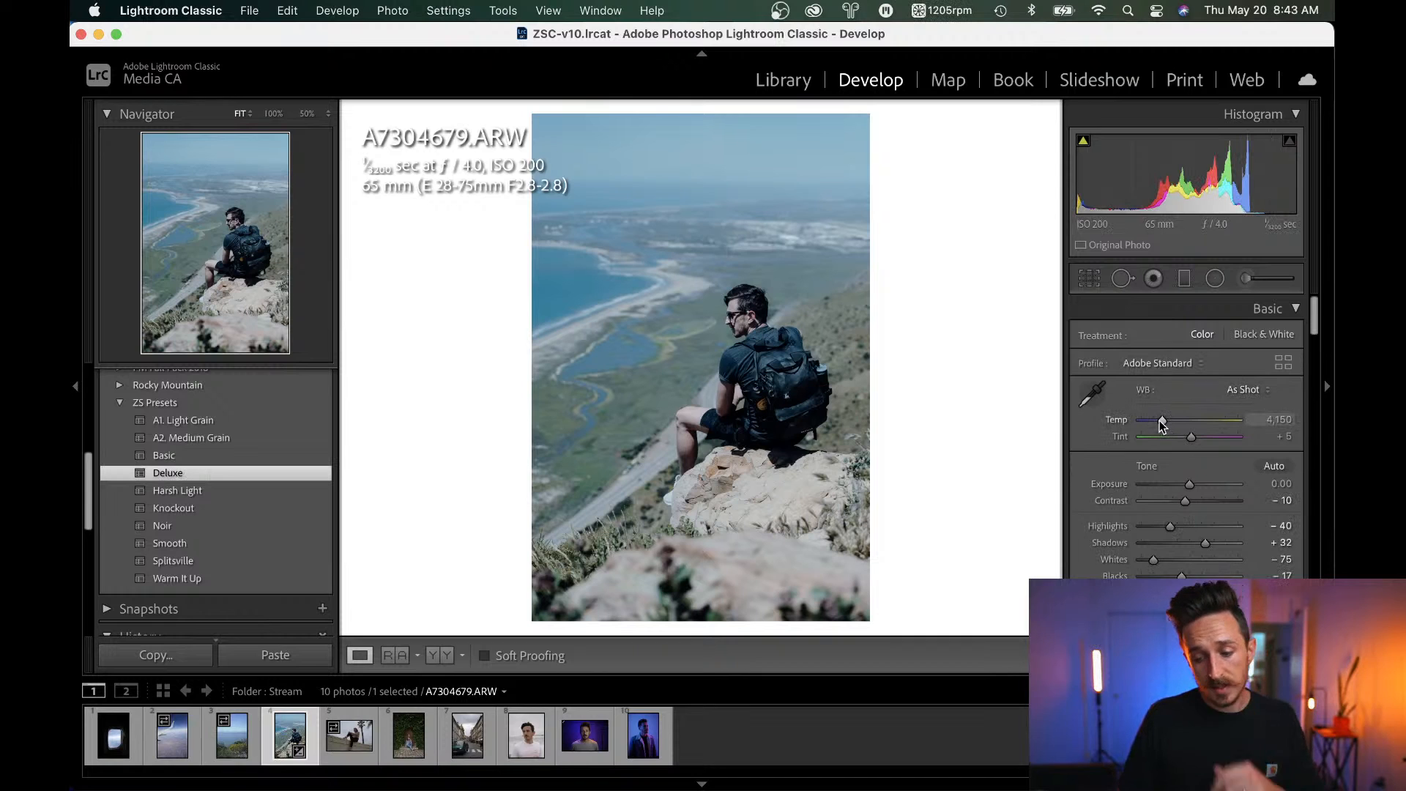
{"action": "left_click_drag", "start_coordinate": [1160, 421], "coordinate": [1173, 422]}
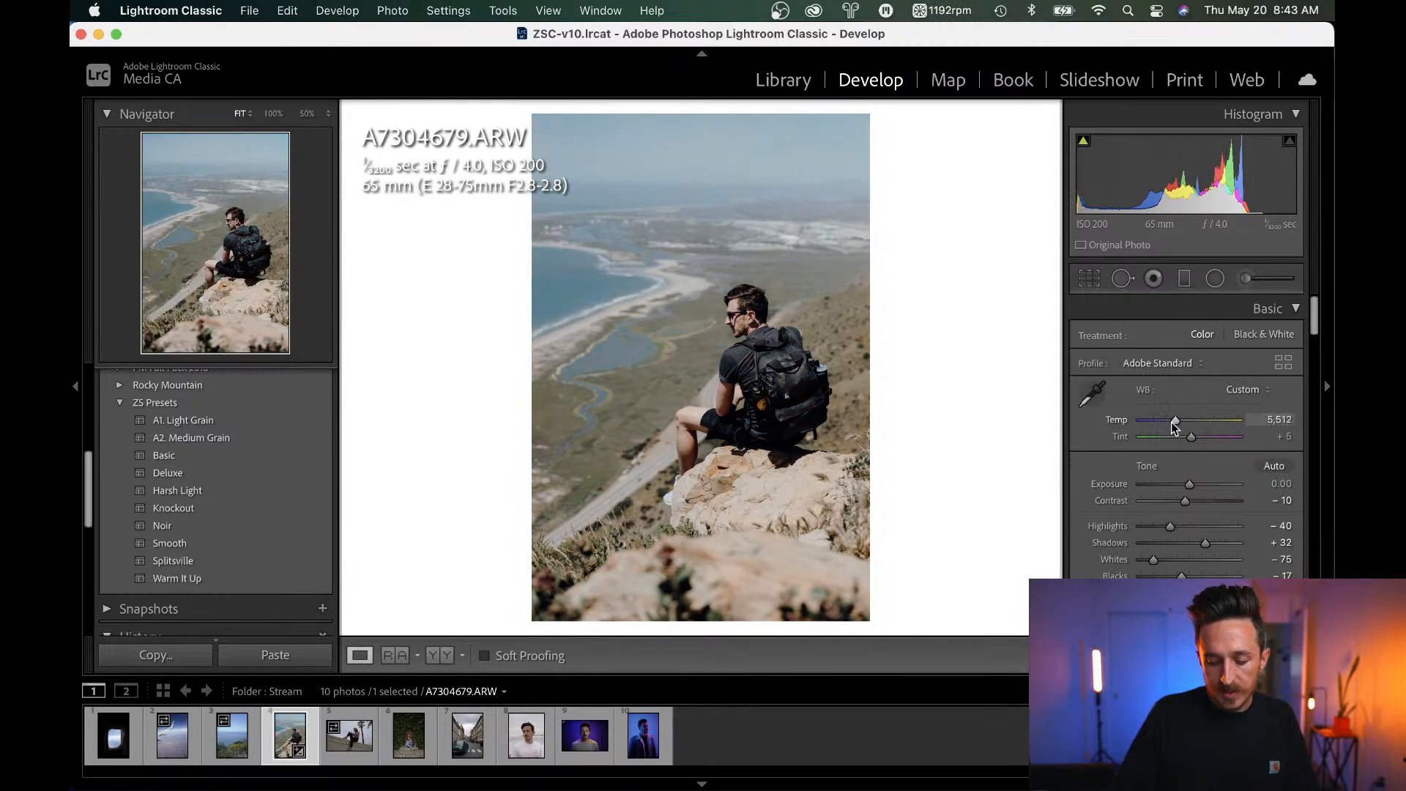
{"action": "key", "text": "XF86MonBrightnessUp"}
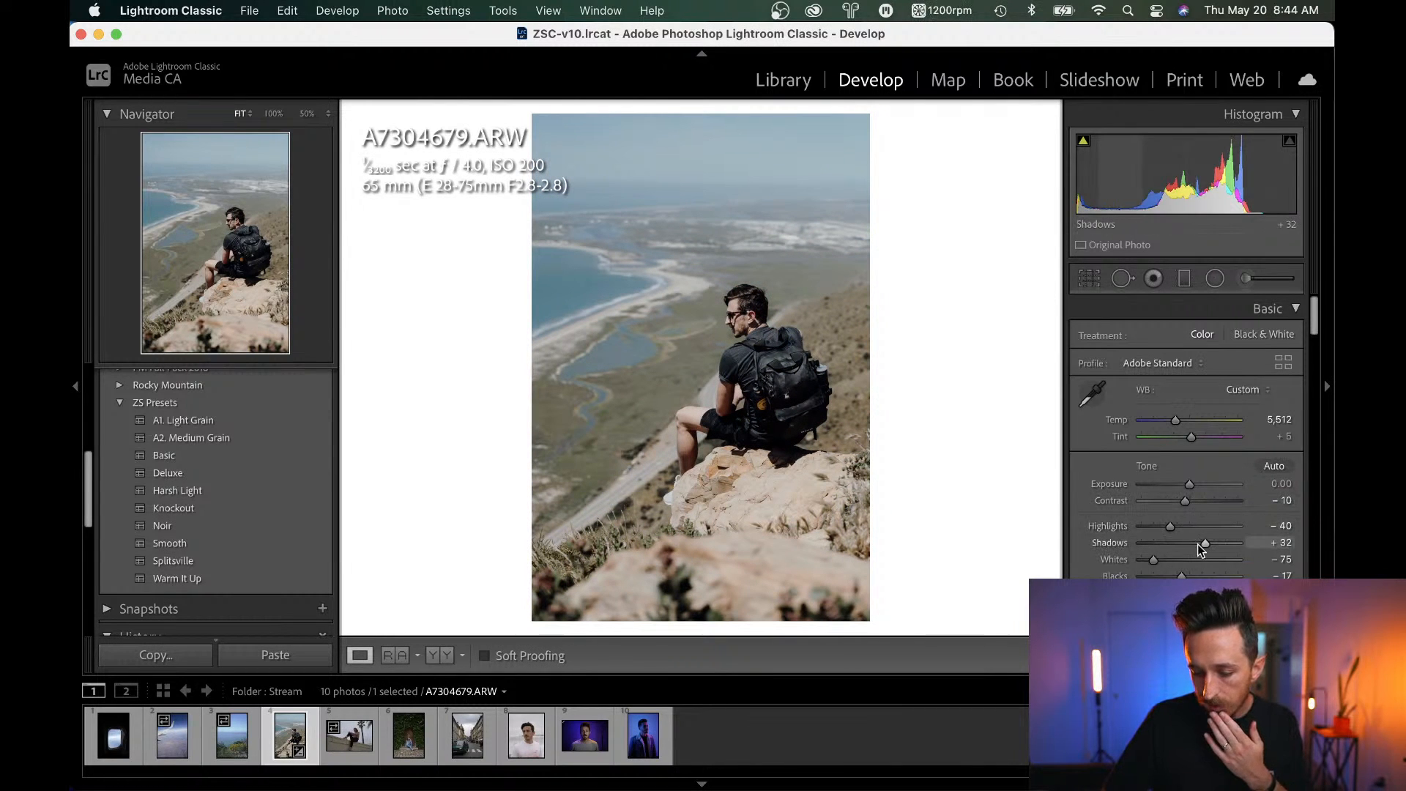
Raise the photo's shadows to +69, checking the detail in the hiker's backpack up close.
{"action": "left_click_drag", "start_coordinate": [1197, 543], "coordinate": [1215, 544]}
{"action": "left_click_drag", "start_coordinate": [792, 448], "coordinate": [844, 476]}
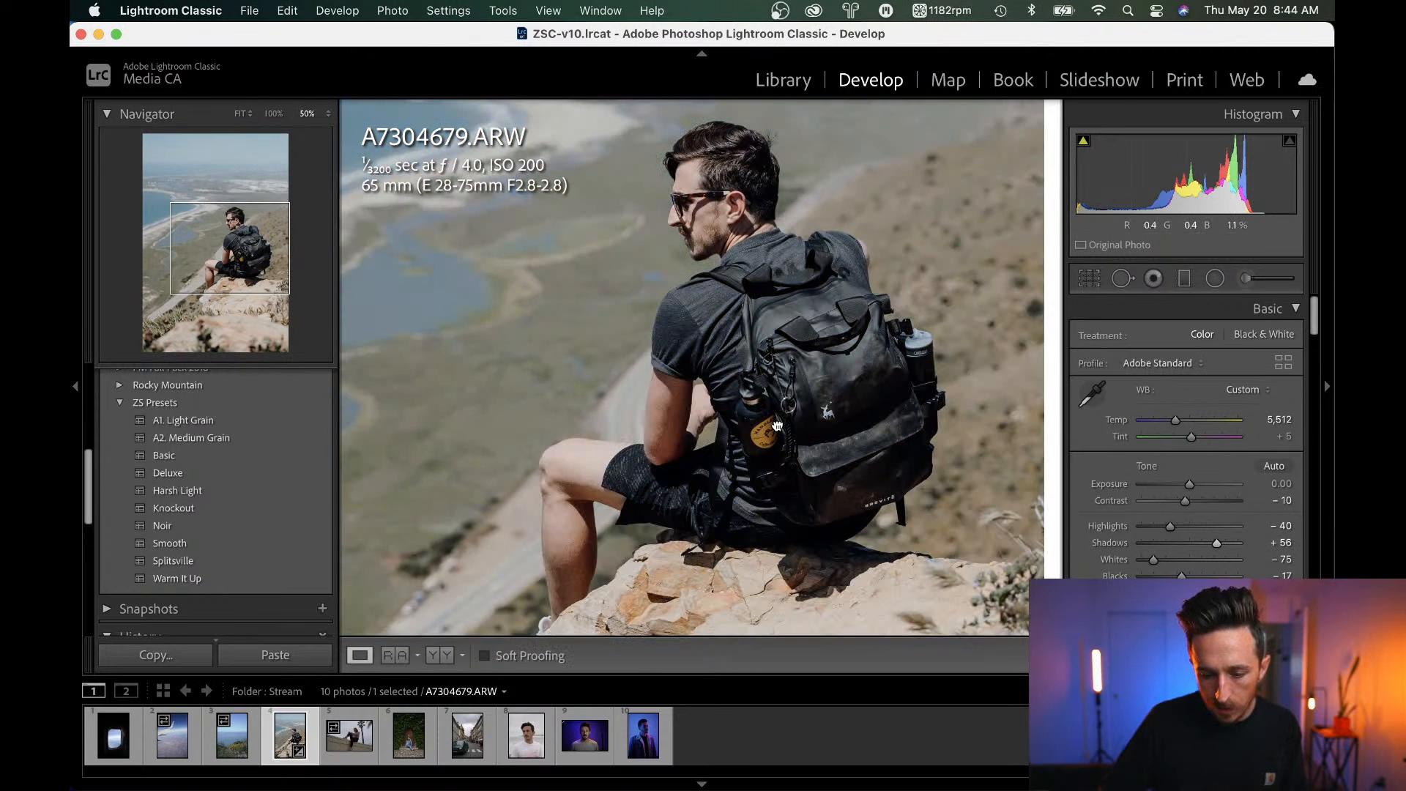
{"action": "left_click_drag", "start_coordinate": [778, 425], "coordinate": [854, 417]}
{"action": "left_click_drag", "start_coordinate": [794, 359], "coordinate": [849, 421]}
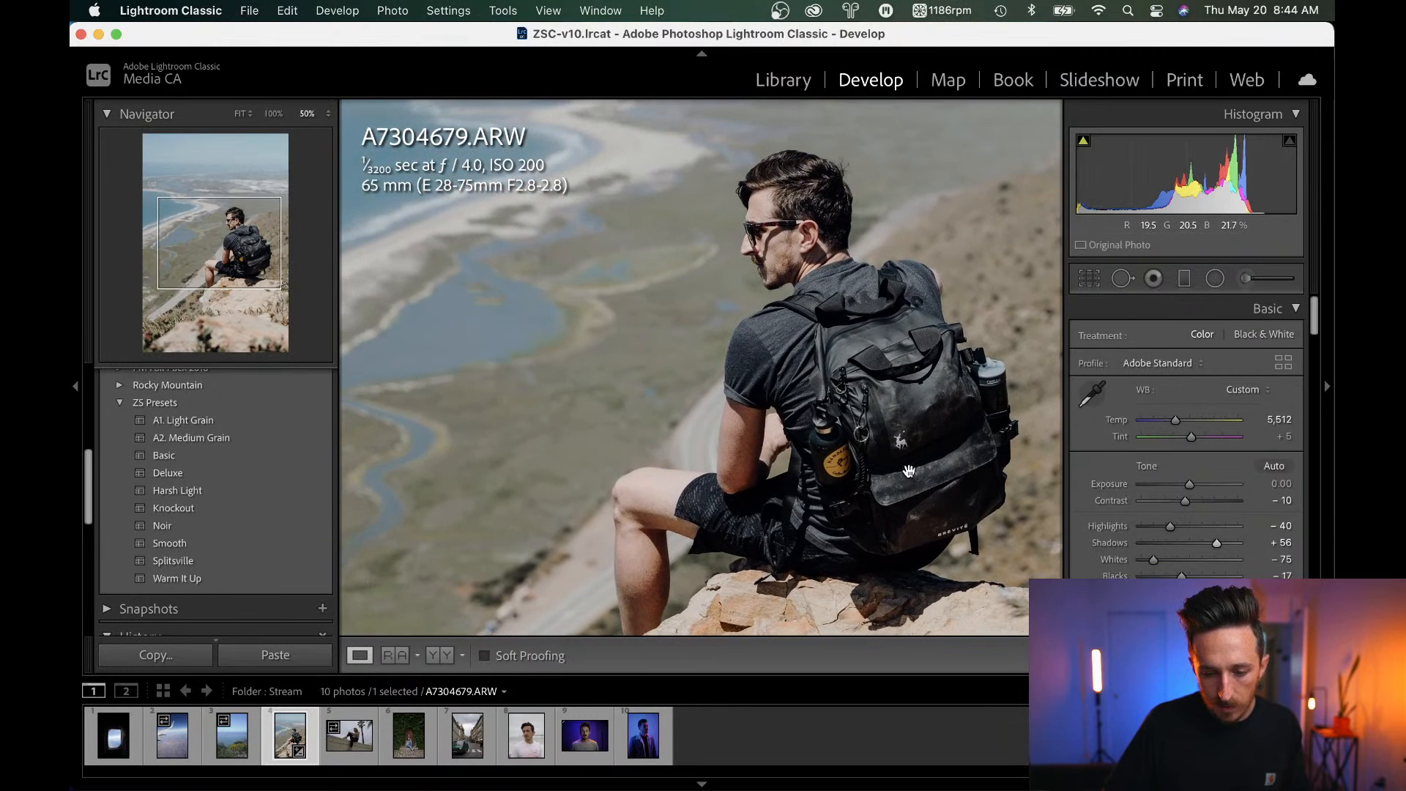
{"action": "left_click", "coordinate": [846, 421]}
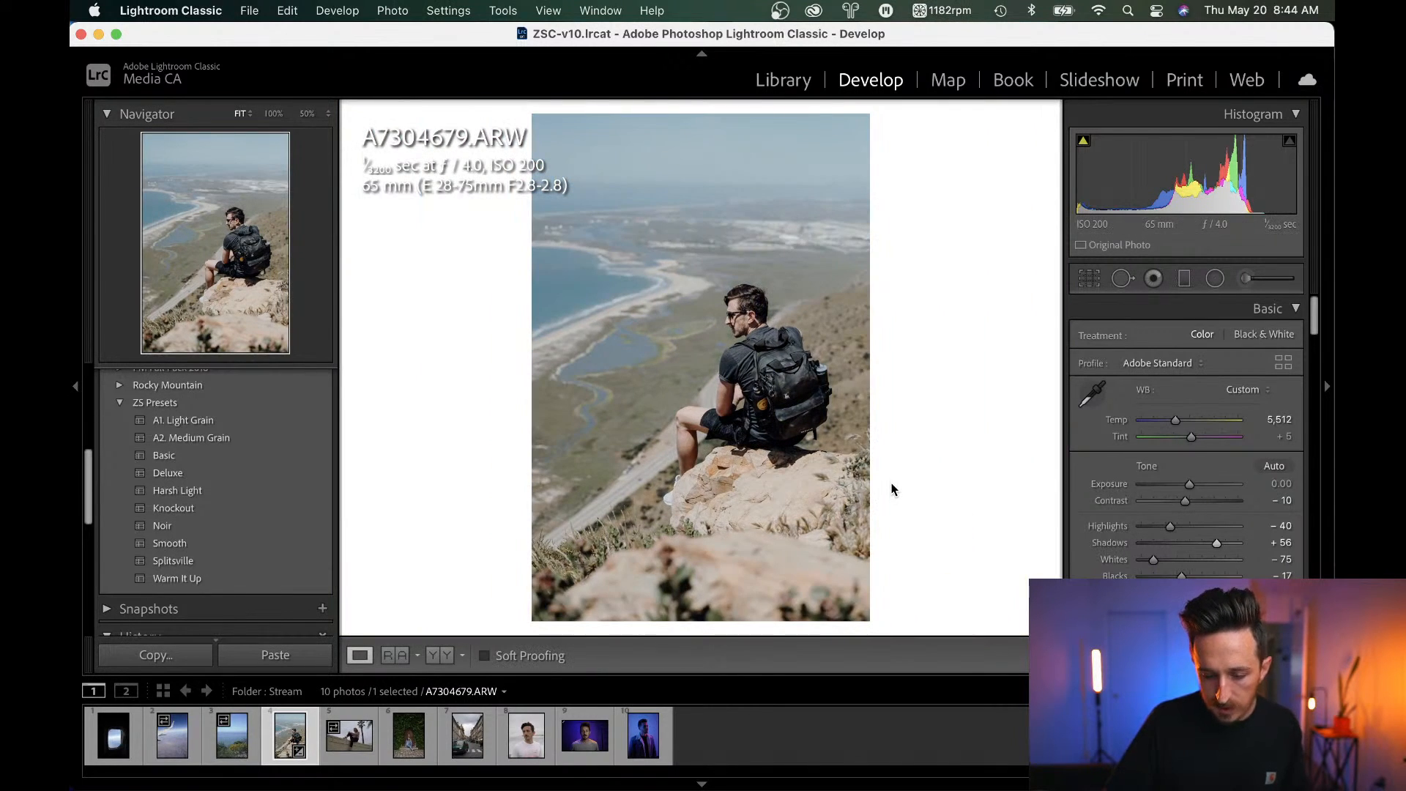
{"action": "left_click_drag", "start_coordinate": [1215, 542], "coordinate": [1220, 543]}
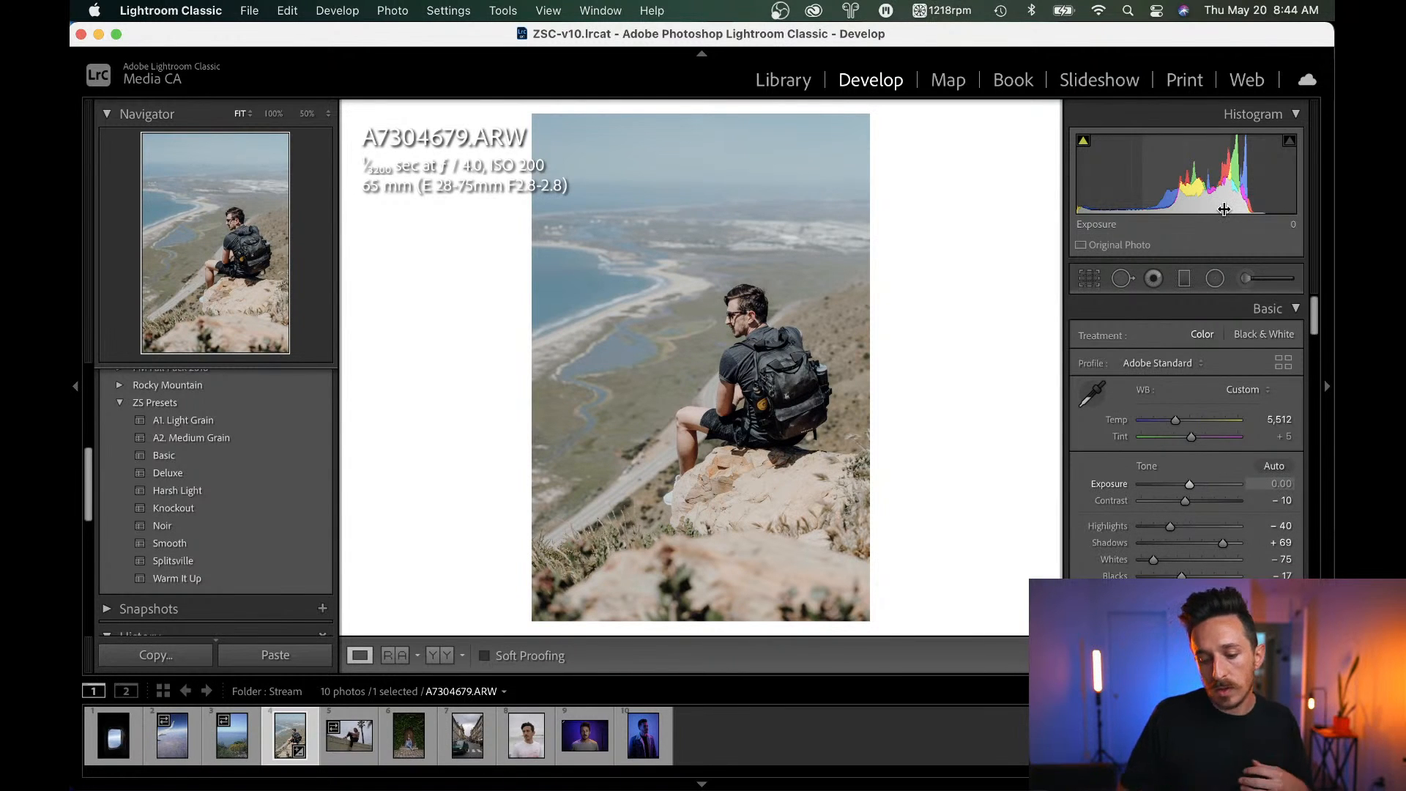
Lower the photo's exposure to −0.30 and its highlights to −48 while inspecting the hiker up close.
{"action": "left_click", "coordinate": [757, 305]}
{"action": "left_click_drag", "start_coordinate": [842, 335], "coordinate": [872, 239]}
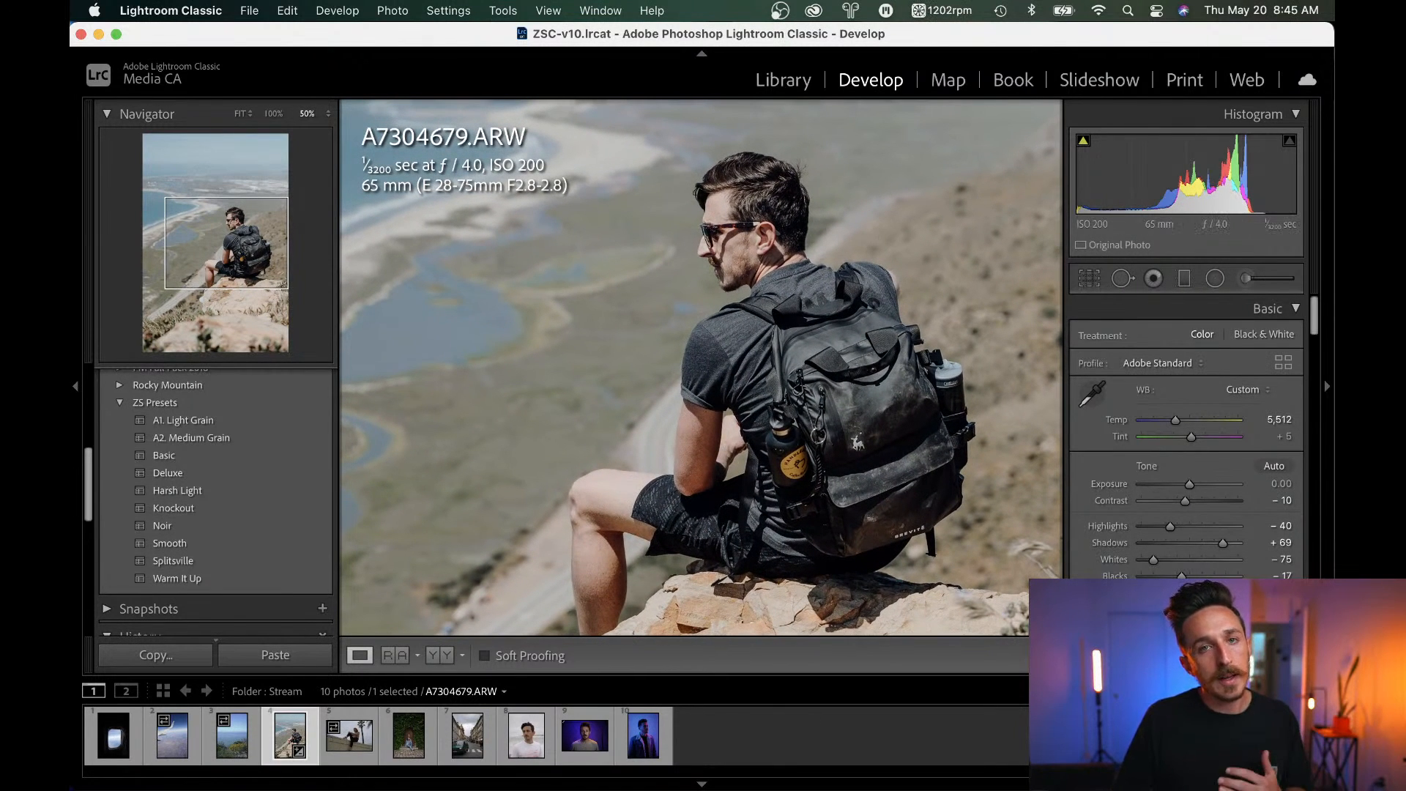
{"action": "scroll", "coordinate": [1190, 557], "scroll_direction": "down", "scroll_amount": 3}
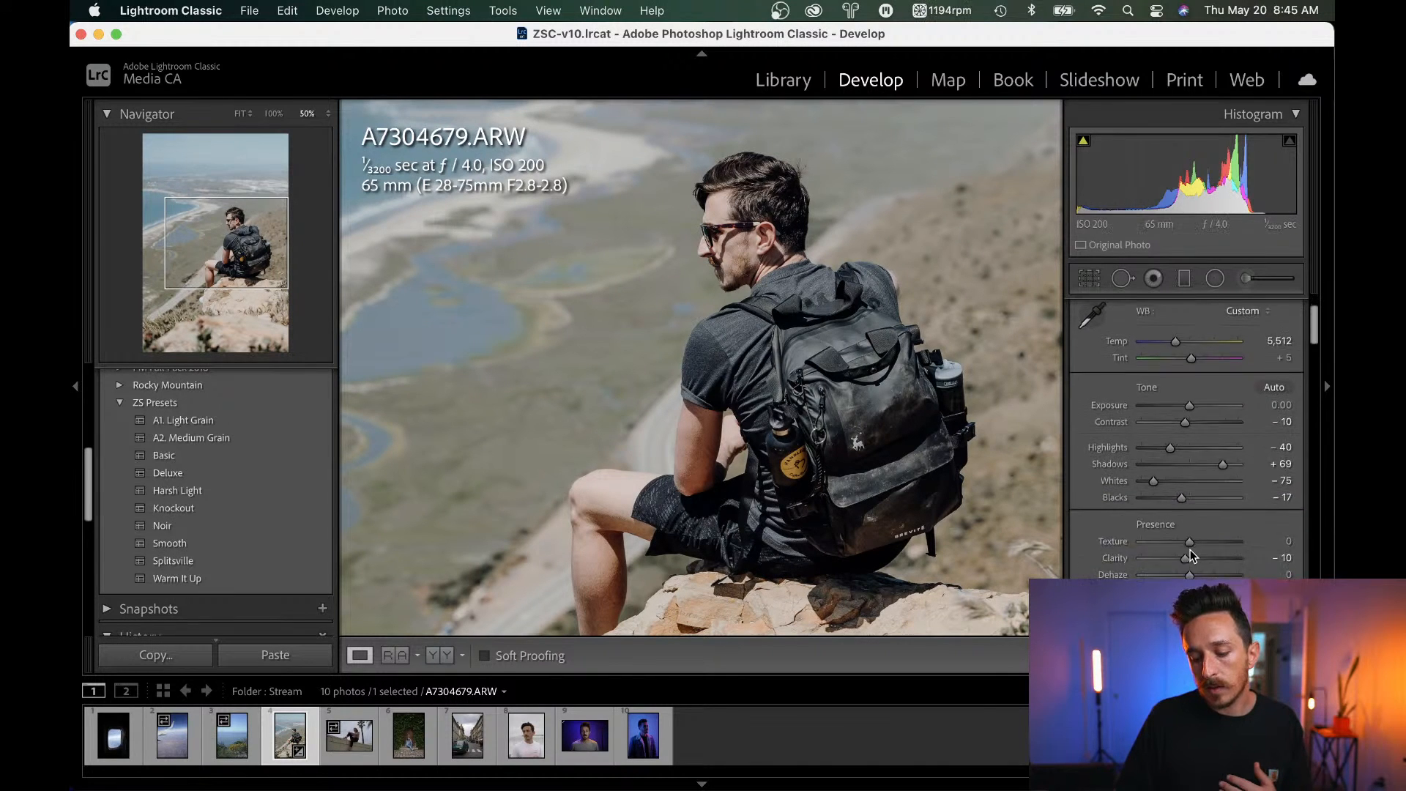
{"action": "scroll", "coordinate": [1190, 557], "scroll_direction": "up", "scroll_amount": 3}
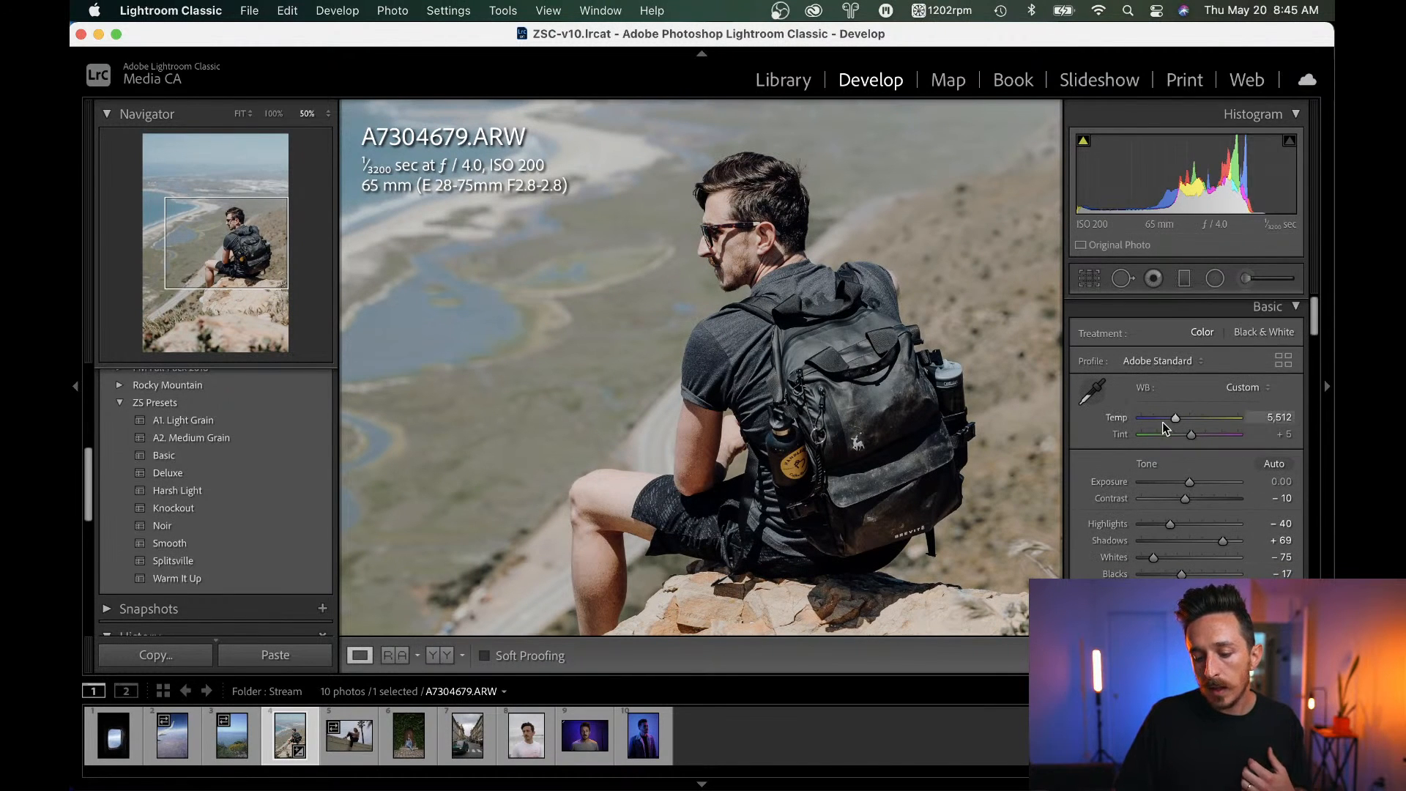
{"action": "left_click_drag", "start_coordinate": [1189, 484], "coordinate": [1166, 527]}
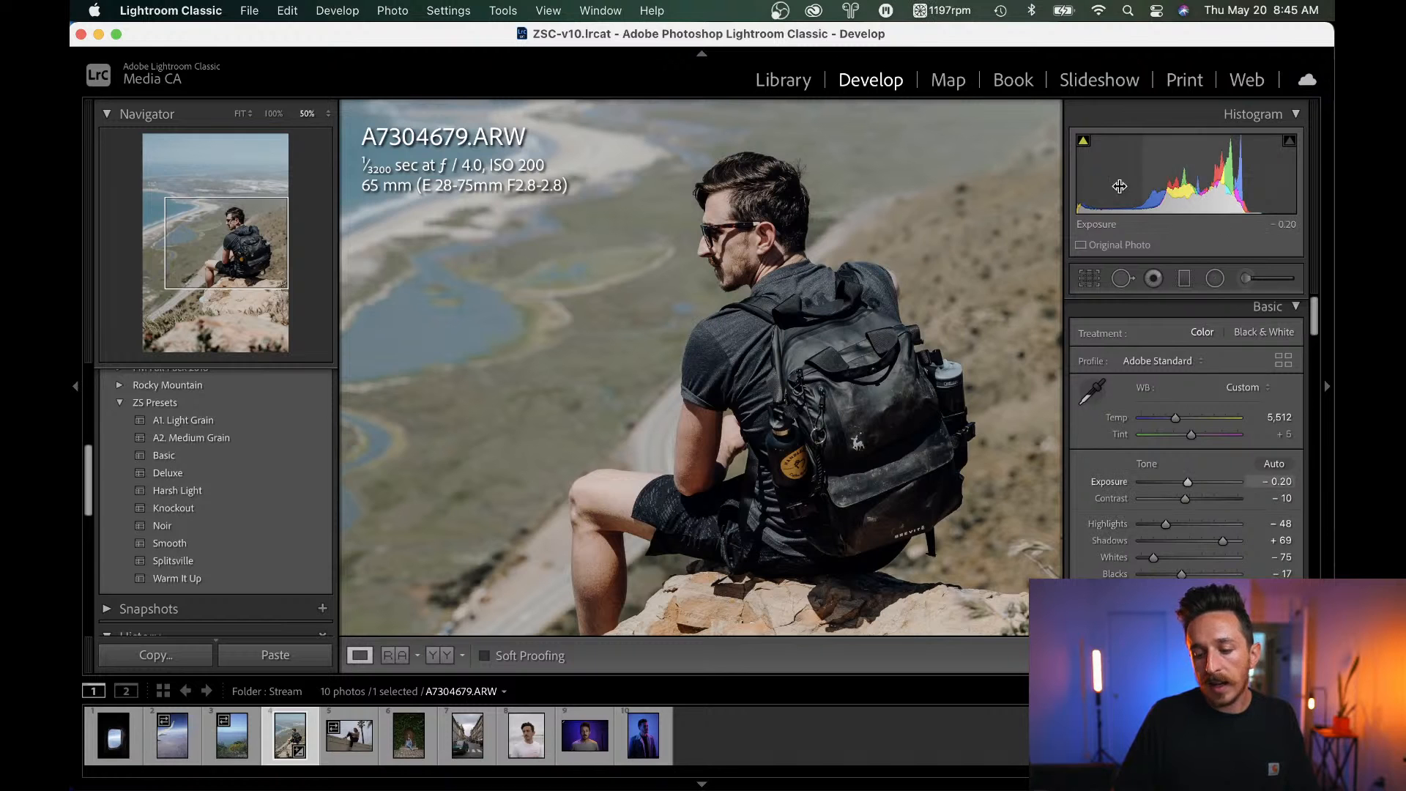
{"action": "mouse_move", "coordinate": [1231, 192]}
{"action": "left_mouse_down"}
{"action": "mouse_move", "coordinate": [1204, 192]}
{"action": "mouse_move", "coordinate": [1222, 192]}
{"action": "left_mouse_up"}
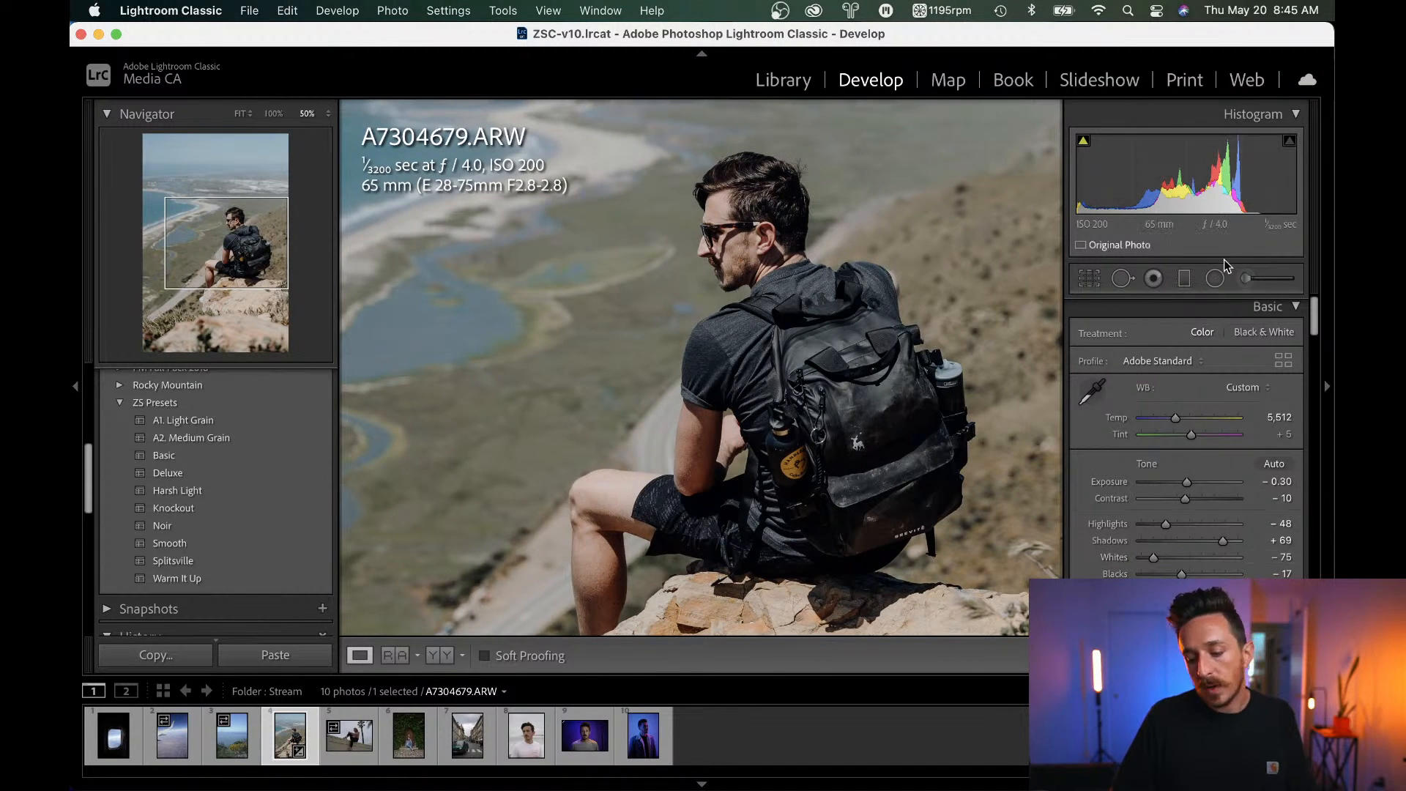
{"action": "scroll", "coordinate": [1198, 537], "scroll_direction": "down", "scroll_amount": 1}
{"action": "scroll", "coordinate": [1196, 533], "scroll_direction": "down", "scroll_amount": 1}
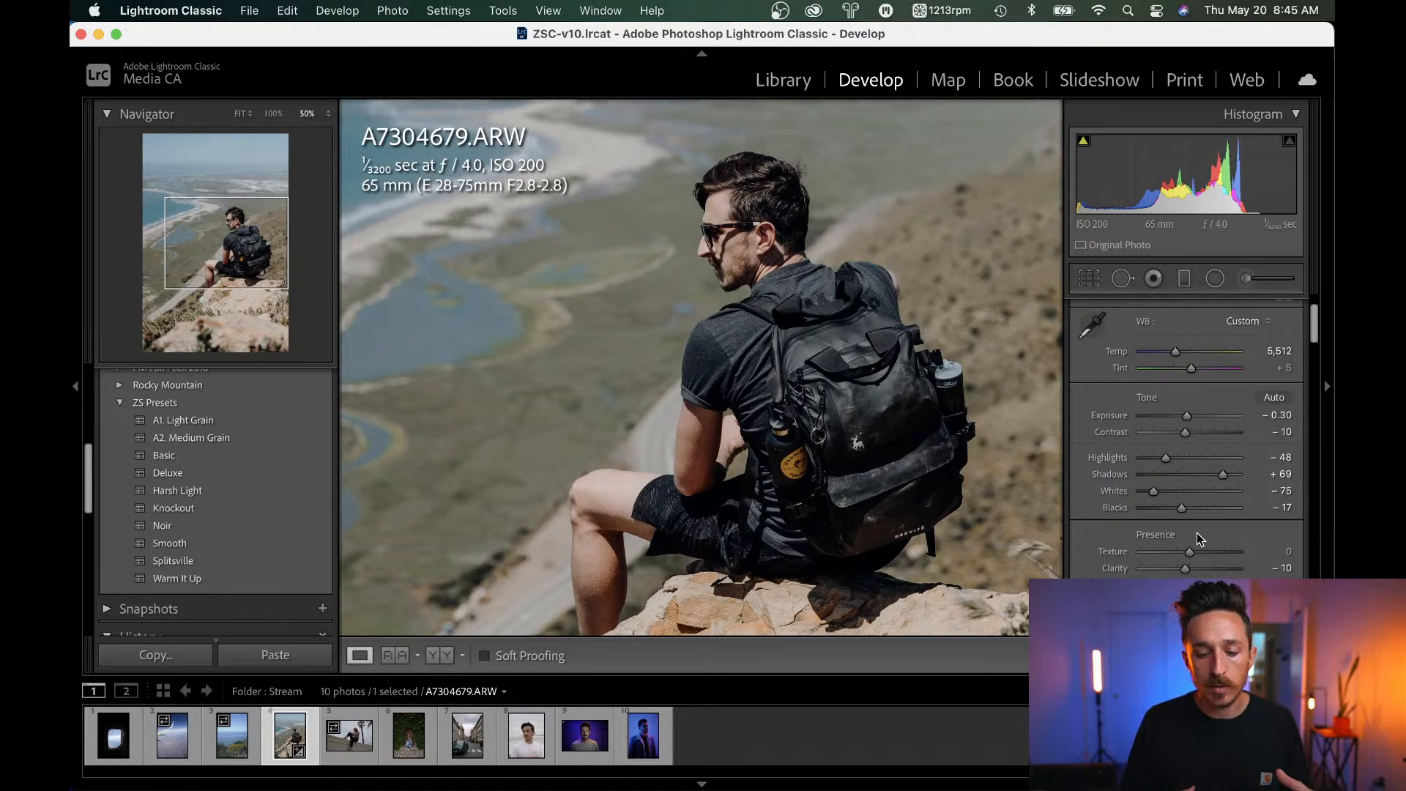
{"action": "left_click", "coordinate": [681, 435]}
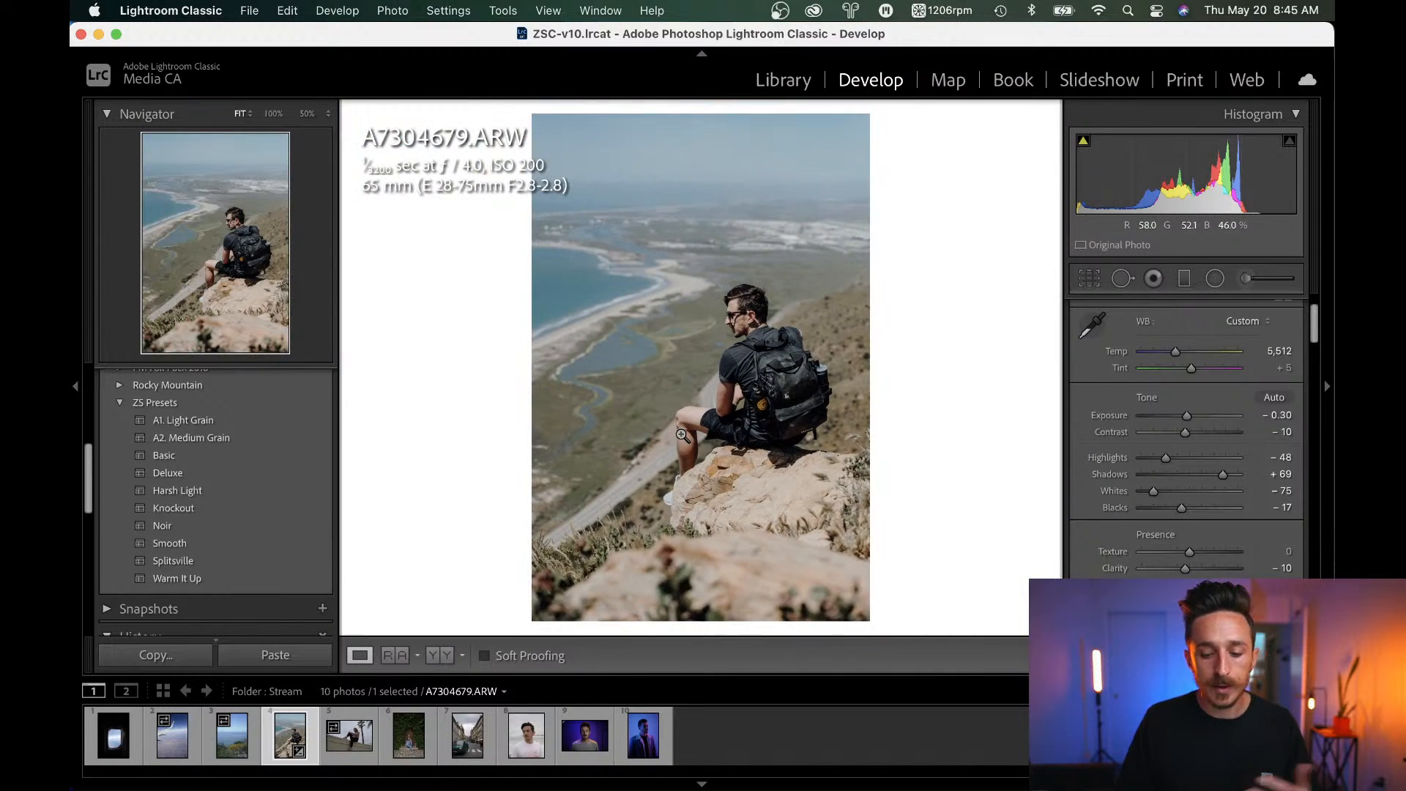
Try Darker Gray and Black as the background color around the photo, and restore it to White.
{"action": "right_click", "coordinate": [945, 273]}
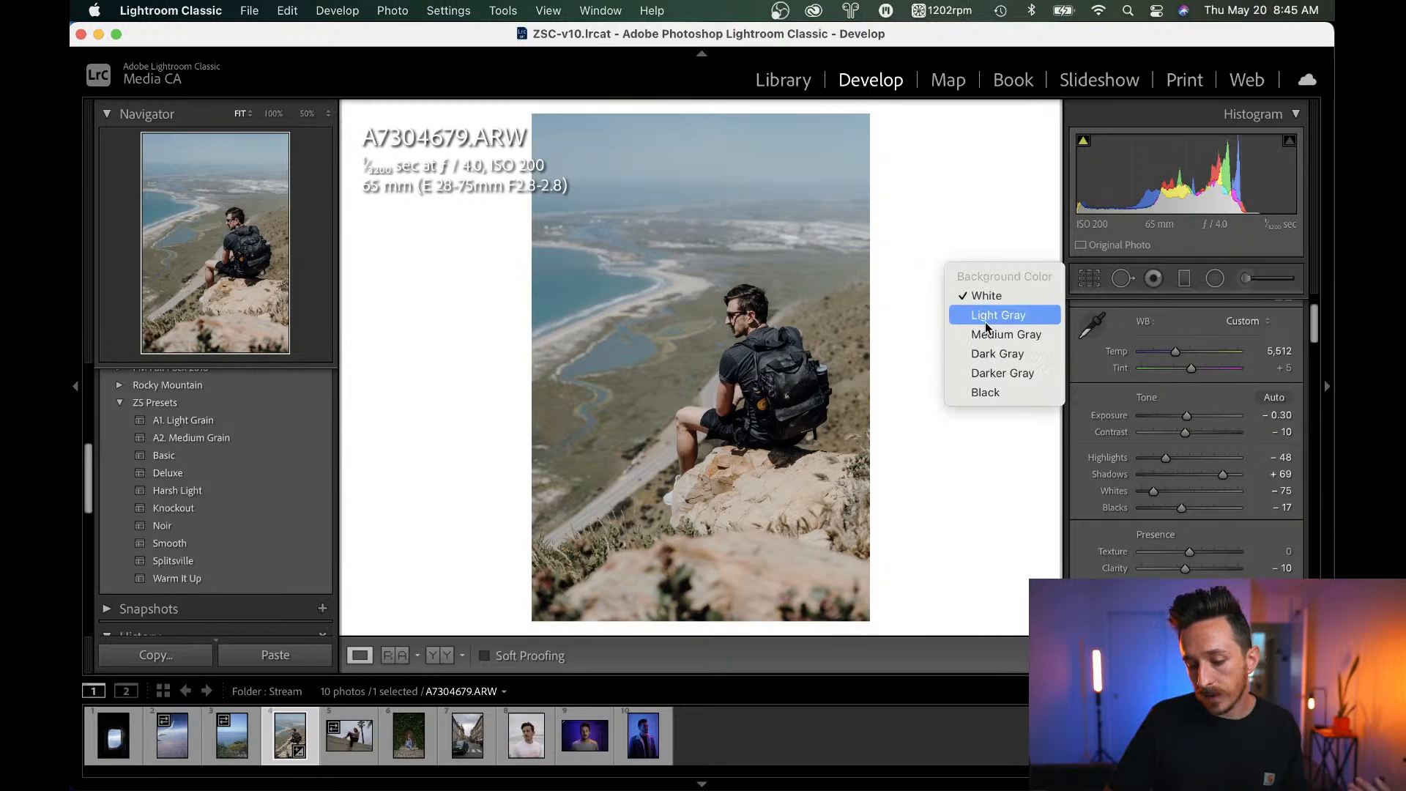
{"action": "left_click", "coordinate": [1031, 370]}
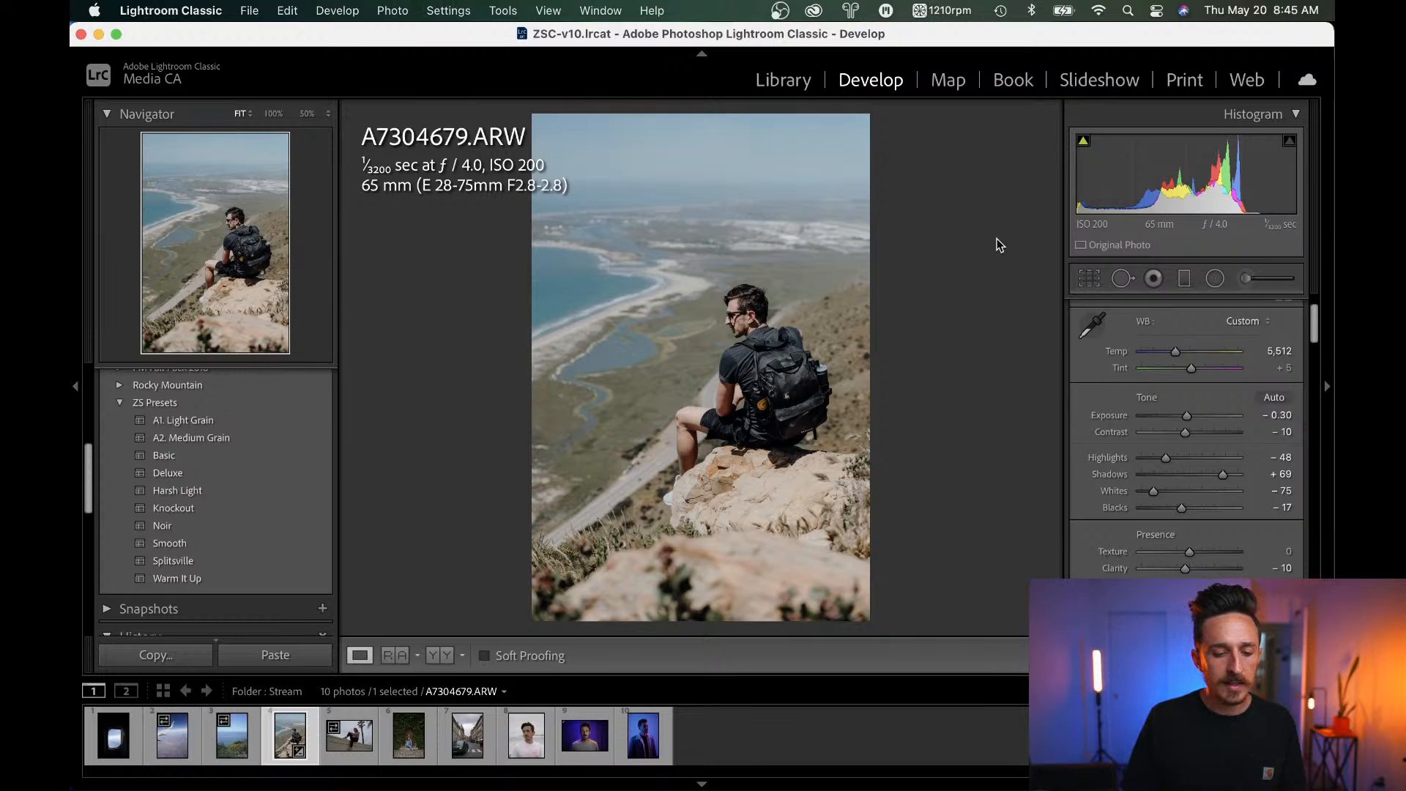
{"action": "right_click", "coordinate": [1000, 245]}
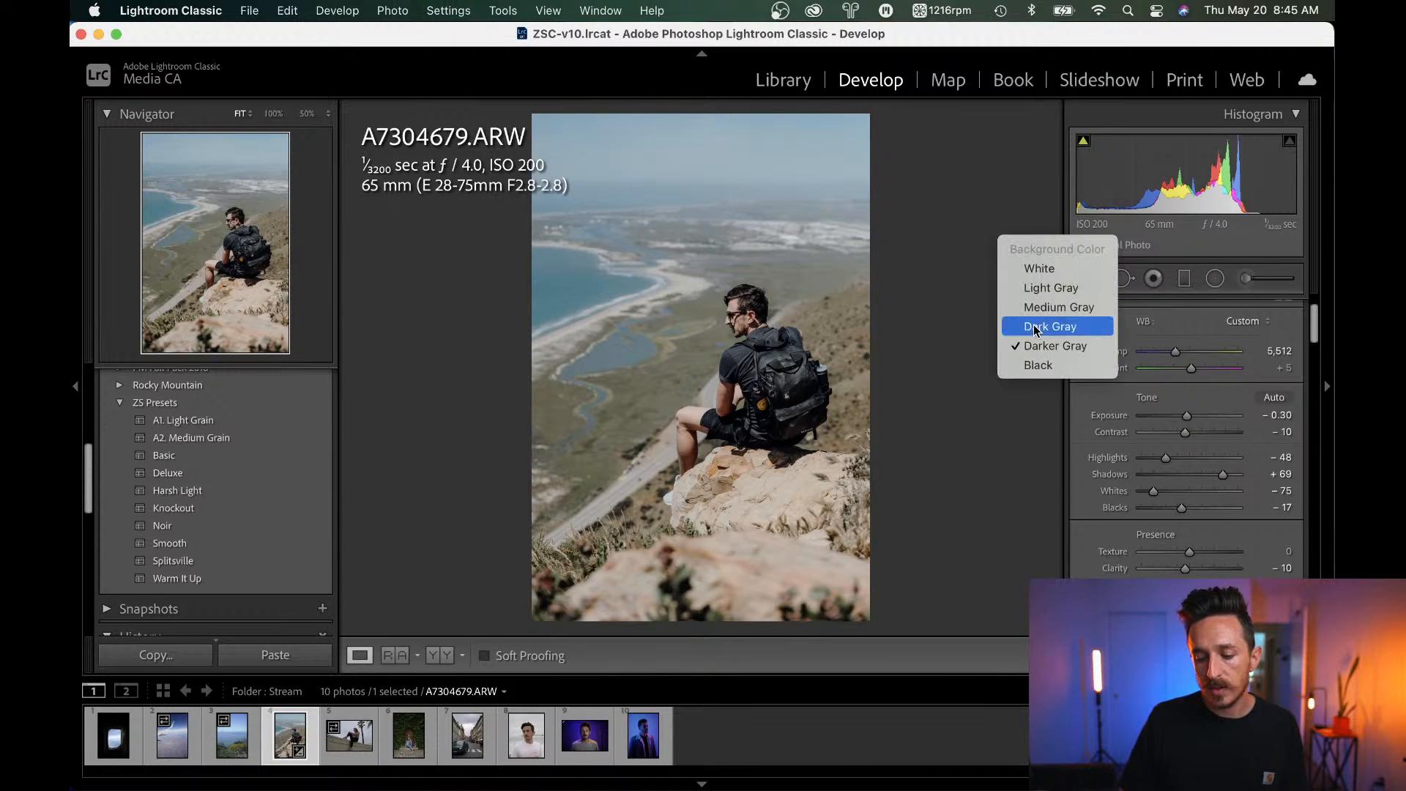
{"action": "left_click", "coordinate": [1049, 370]}
{"action": "right_click", "coordinate": [970, 290]}
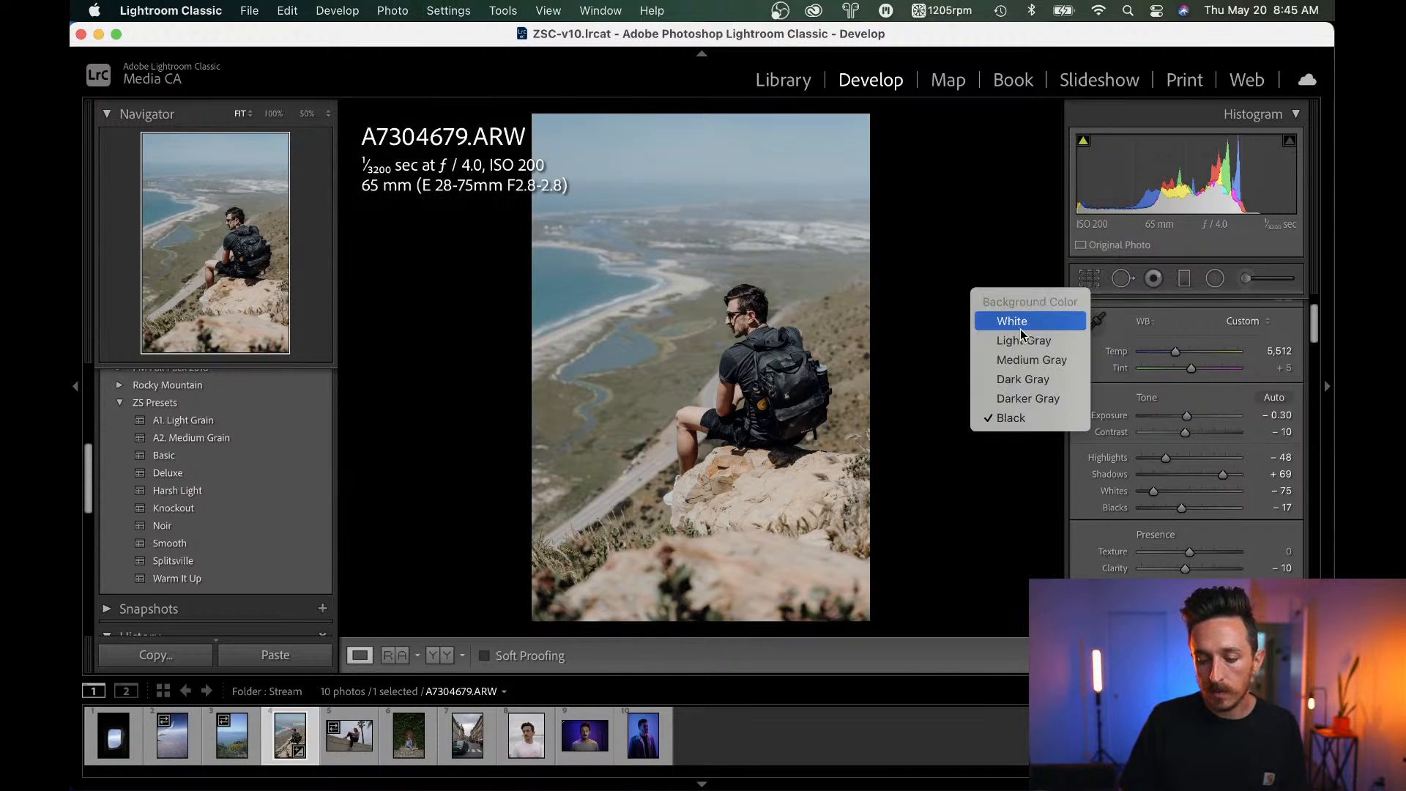
{"action": "left_click", "coordinate": [1006, 325]}
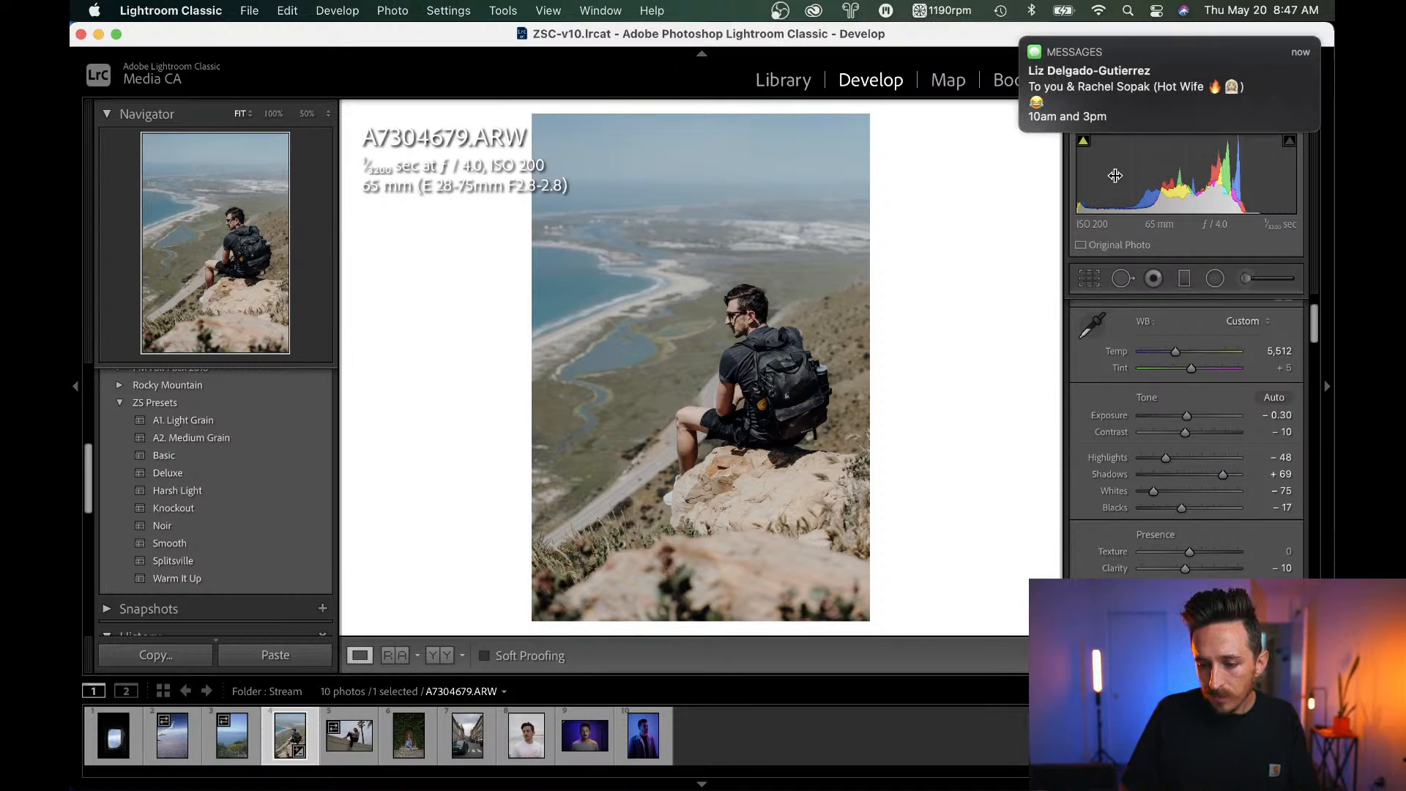
Turn on the Mac's Do Not Disturb mode for one hour.
{"action": "mouse_move", "coordinate": [1065, 65]}
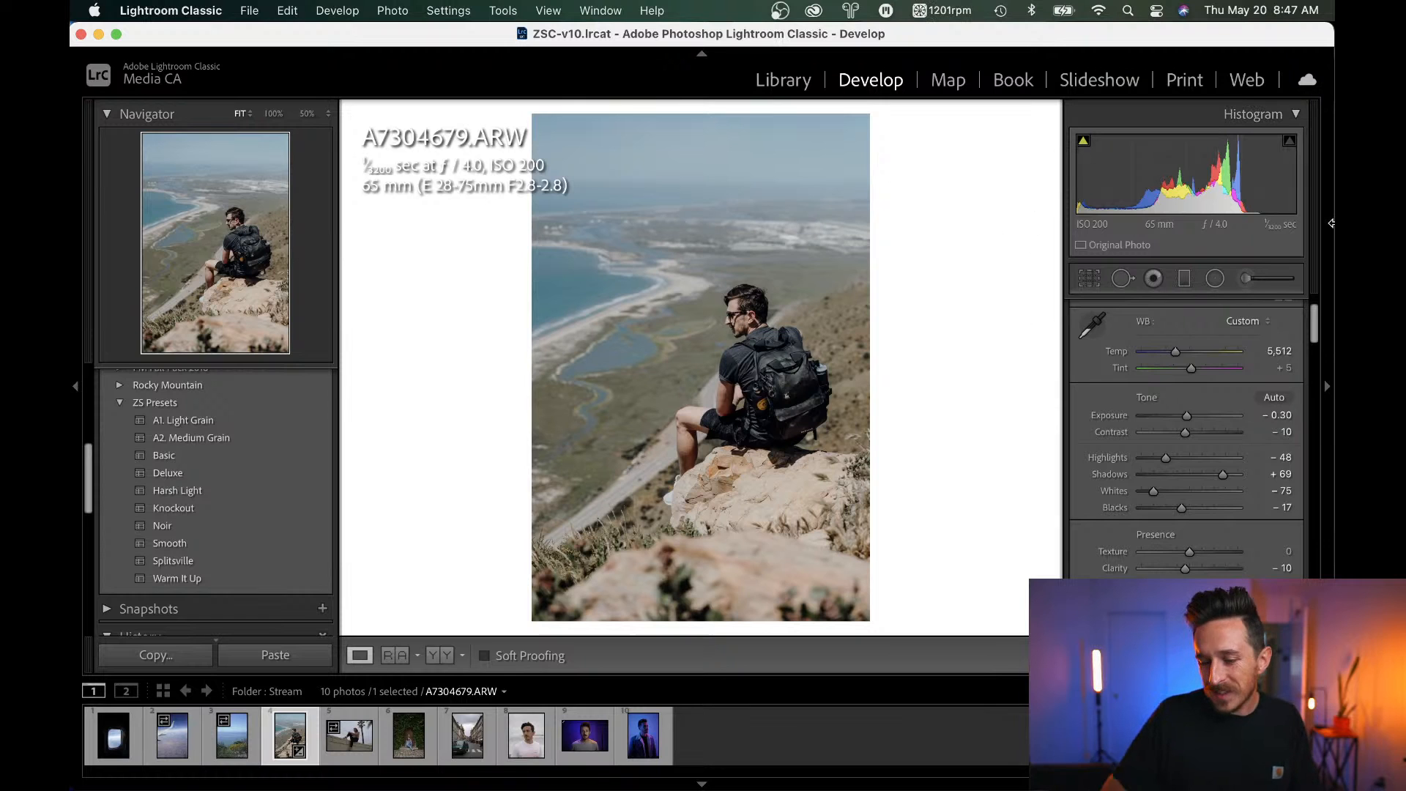
{"action": "left_click", "coordinate": [1157, 10]}
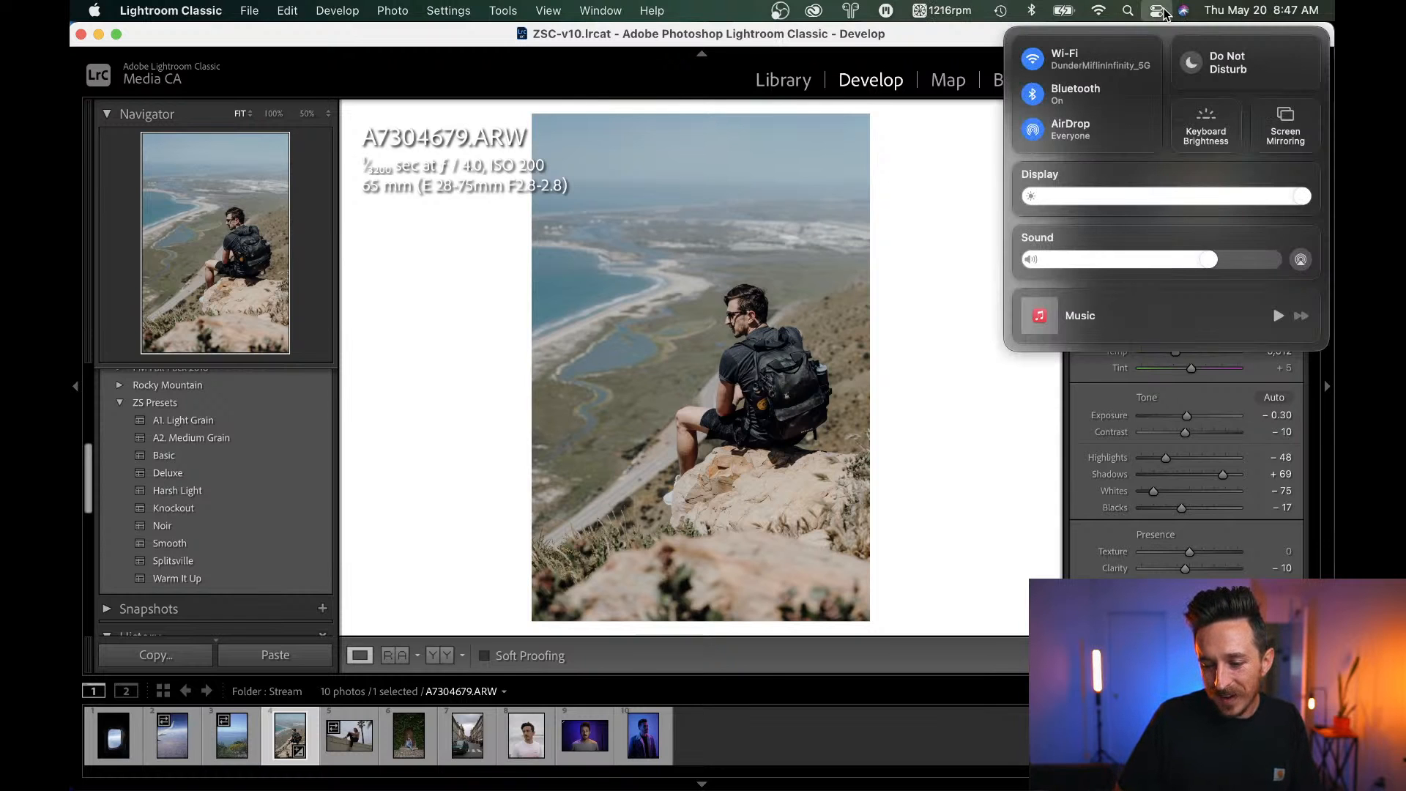
{"action": "left_click", "coordinate": [1215, 76]}
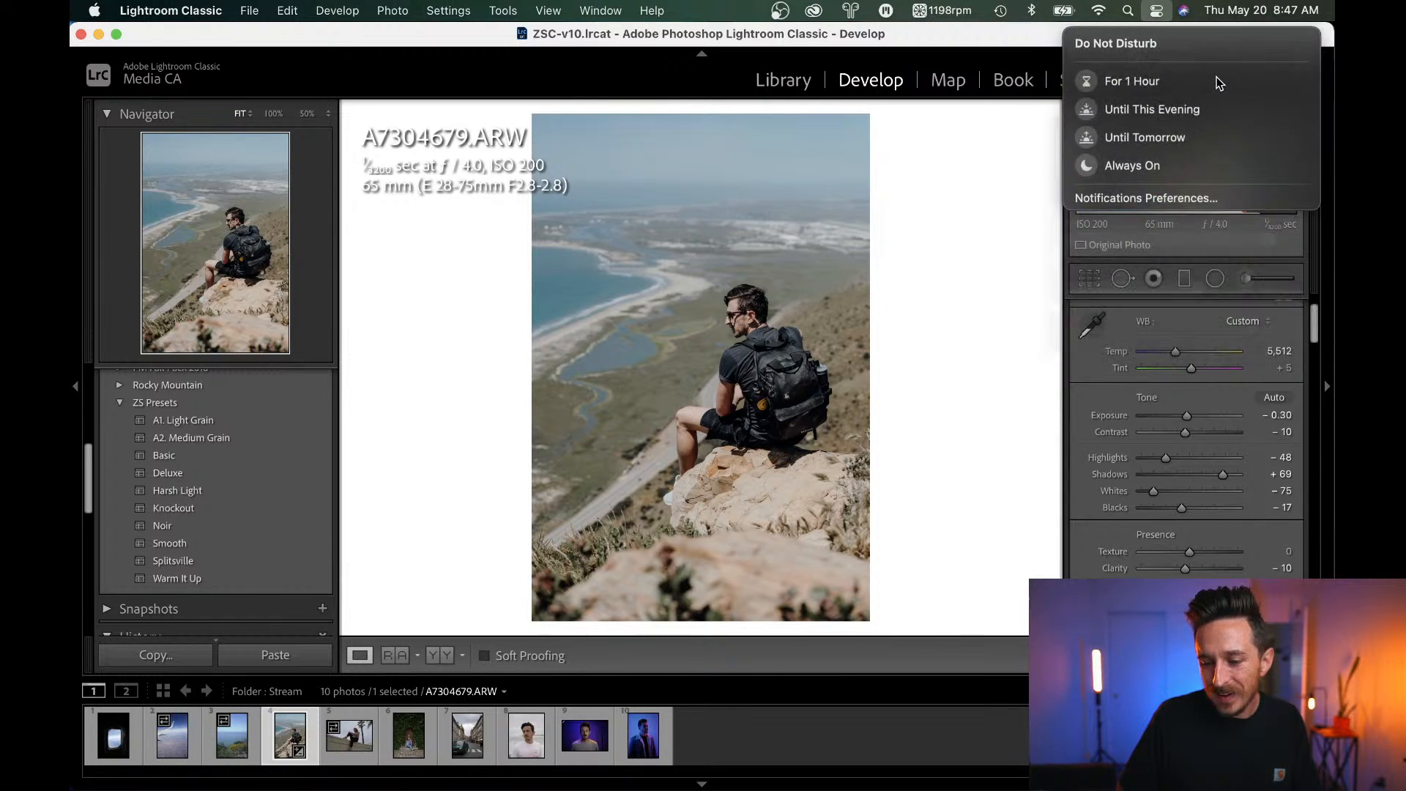
{"action": "left_click", "coordinate": [1095, 87]}
{"action": "left_click", "coordinate": [978, 195]}
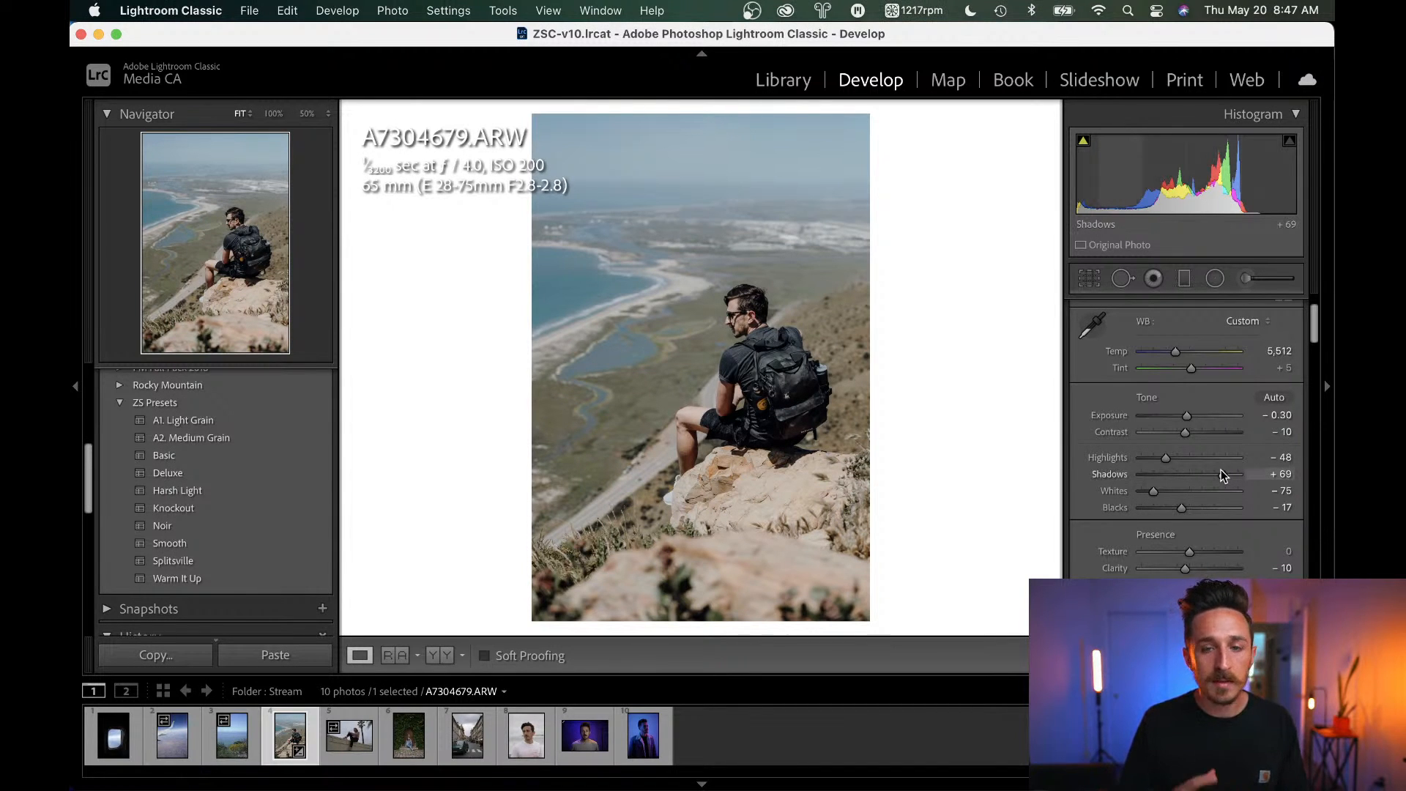
Adjust the photo's tone by setting shadows to +85, highlights to −42 and whites to −49.
{"action": "left_click_drag", "start_coordinate": [1220, 470], "coordinate": [1165, 491]}
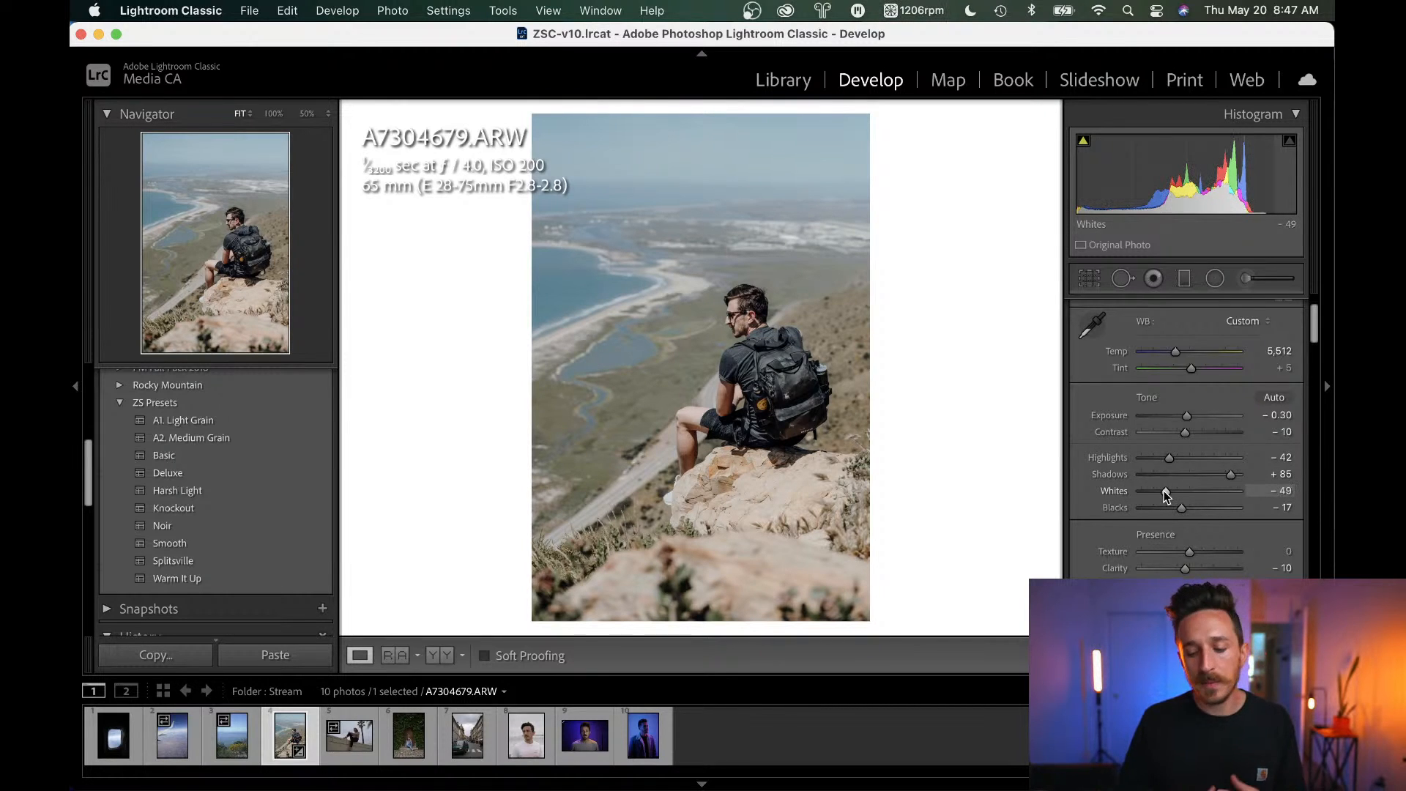
Review the photo's tone and presence settings, and compare the edited photo with its original version.
{"action": "scroll", "coordinate": [1163, 491], "scroll_direction": "down", "scroll_amount": 5}
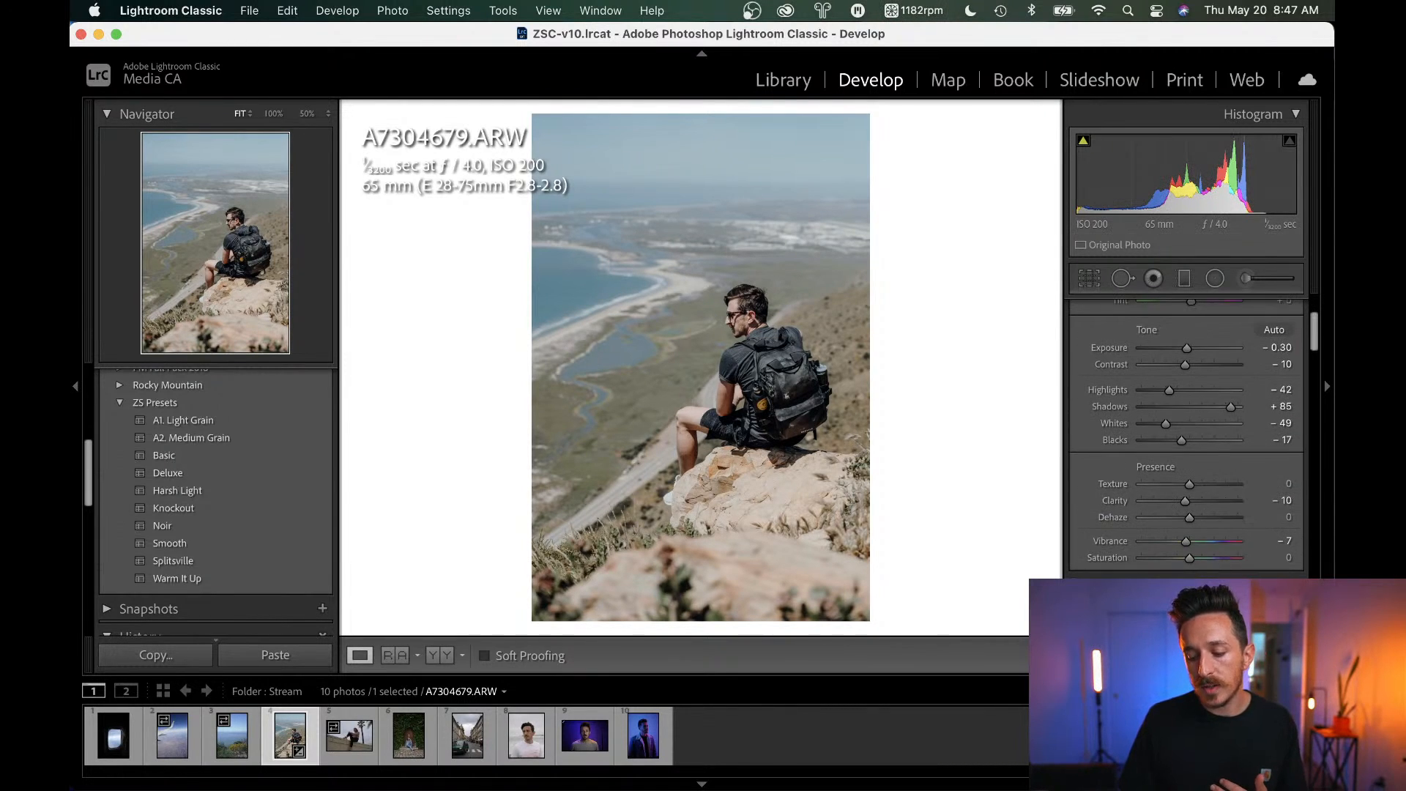
{"action": "scroll", "coordinate": [1172, 476], "scroll_direction": "down", "scroll_amount": 1}
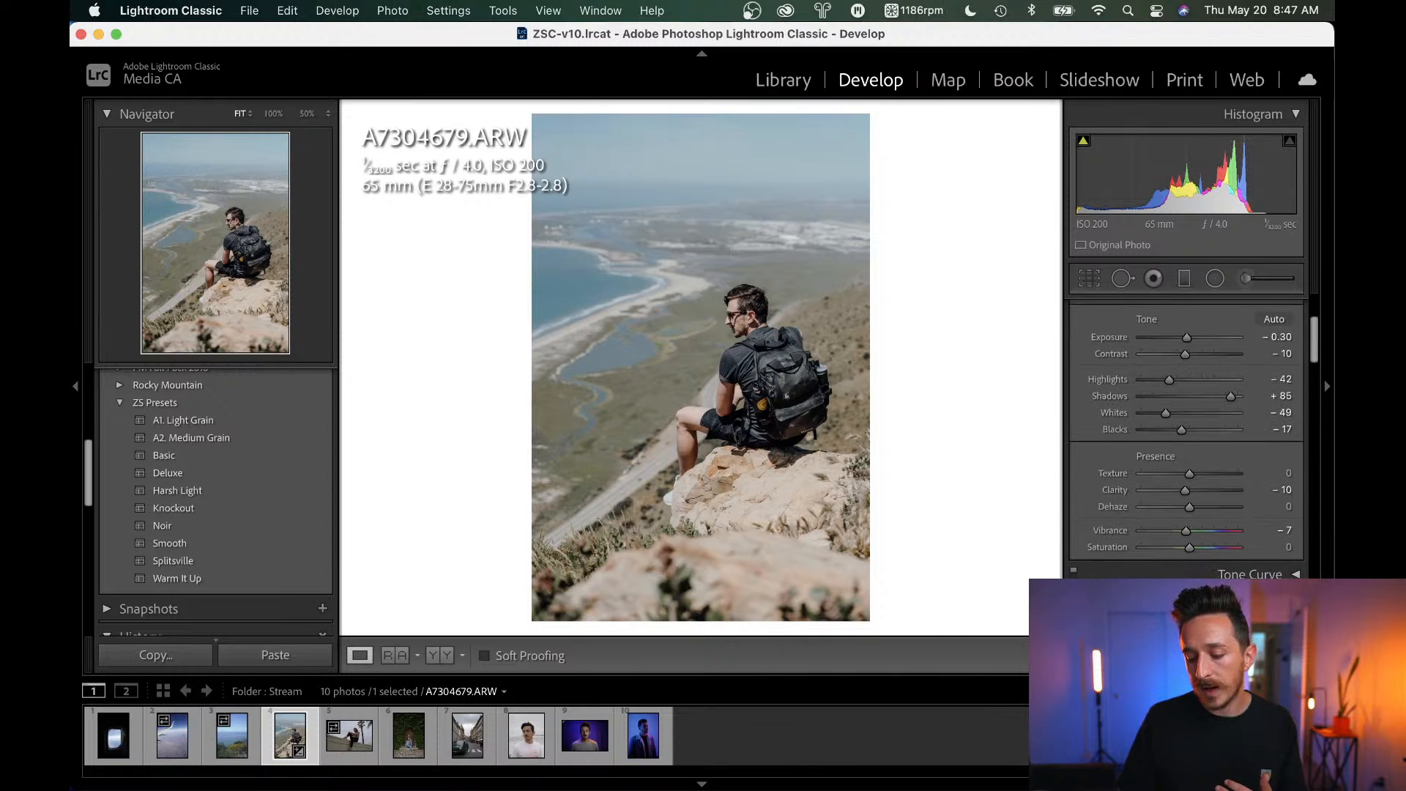
{"action": "scroll", "coordinate": [1186, 439], "scroll_direction": "down", "scroll_amount": 4}
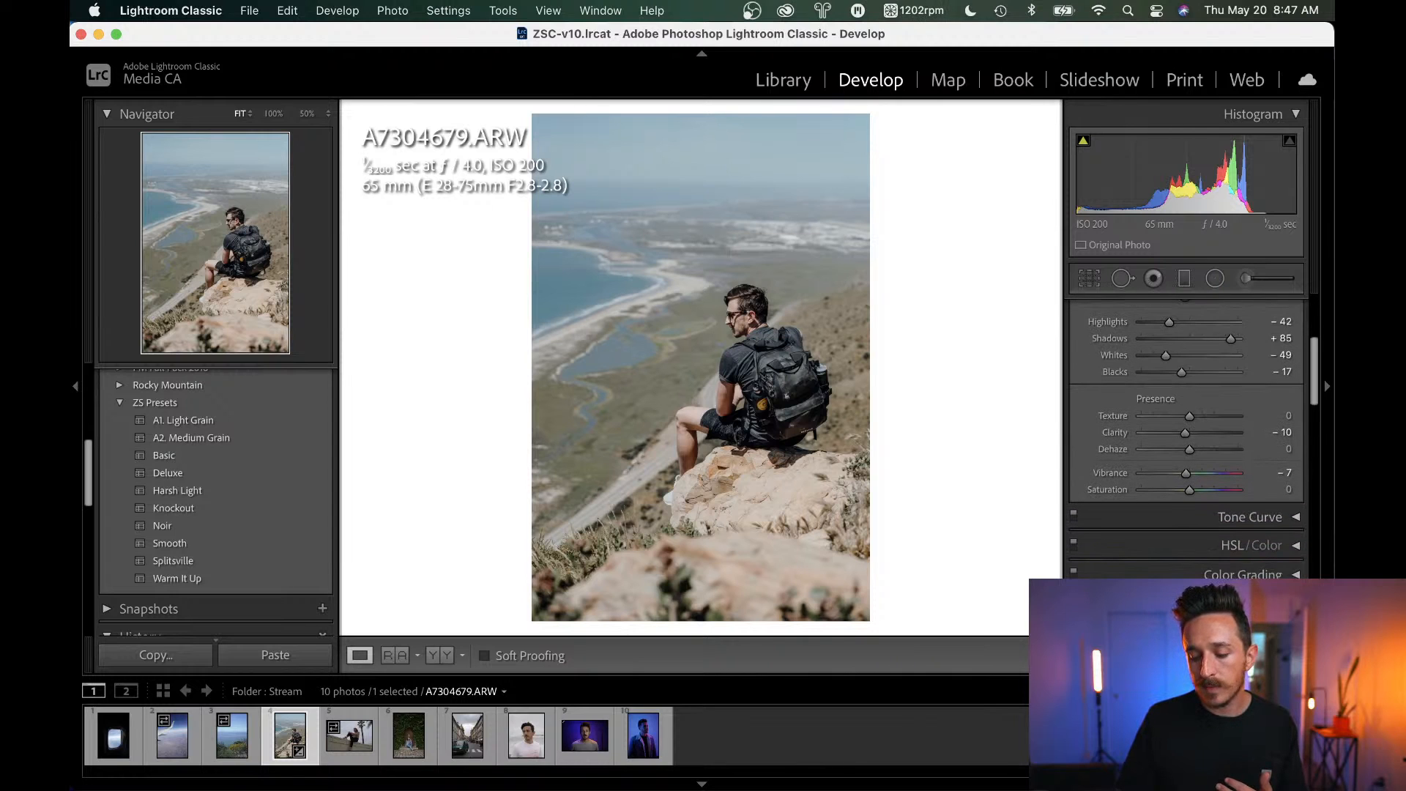
{"action": "scroll", "coordinate": [1186, 440], "scroll_direction": "down", "scroll_amount": 3}
{"action": "scroll", "coordinate": [1186, 439], "scroll_direction": "down", "scroll_amount": 2}
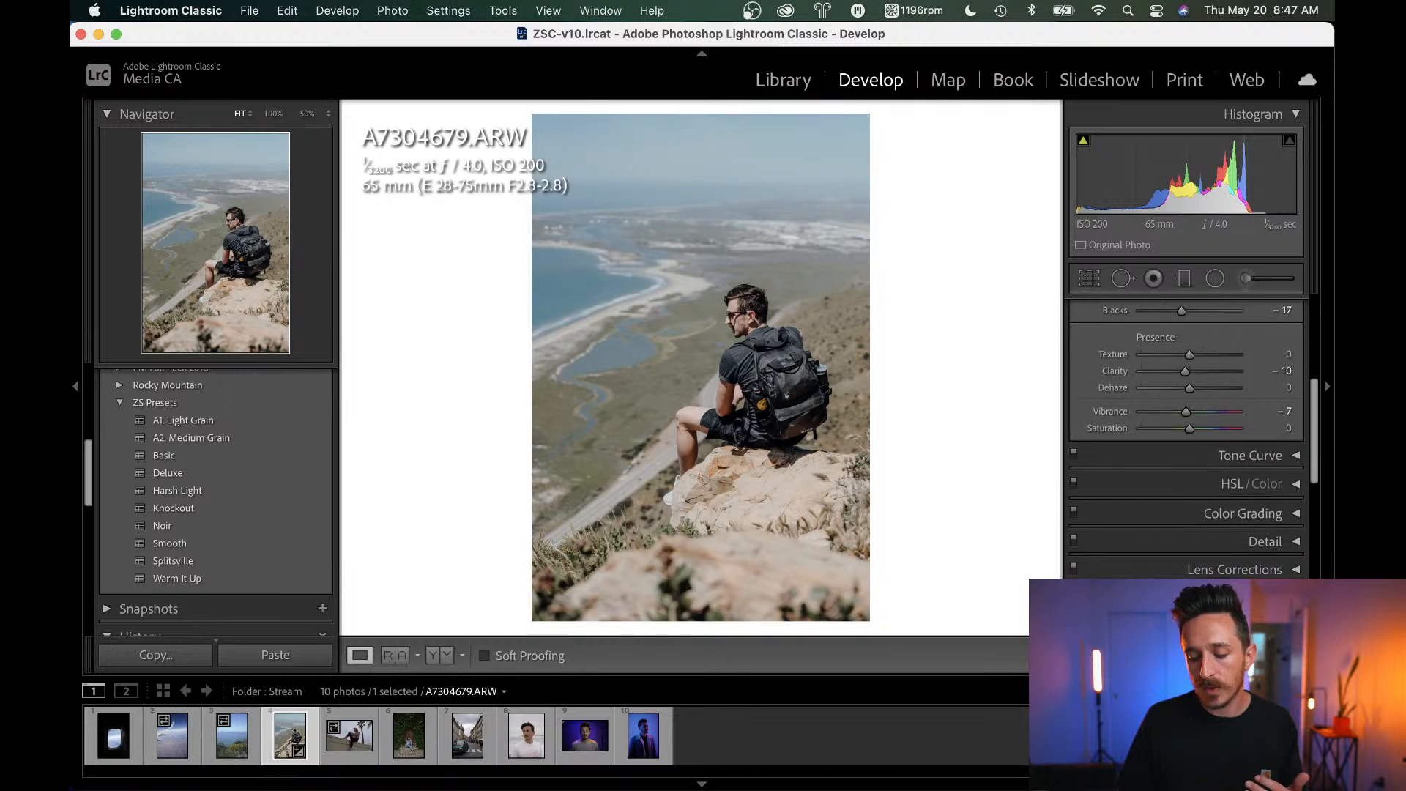
{"action": "scroll", "coordinate": [1187, 440], "scroll_direction": "down", "scroll_amount": 1}
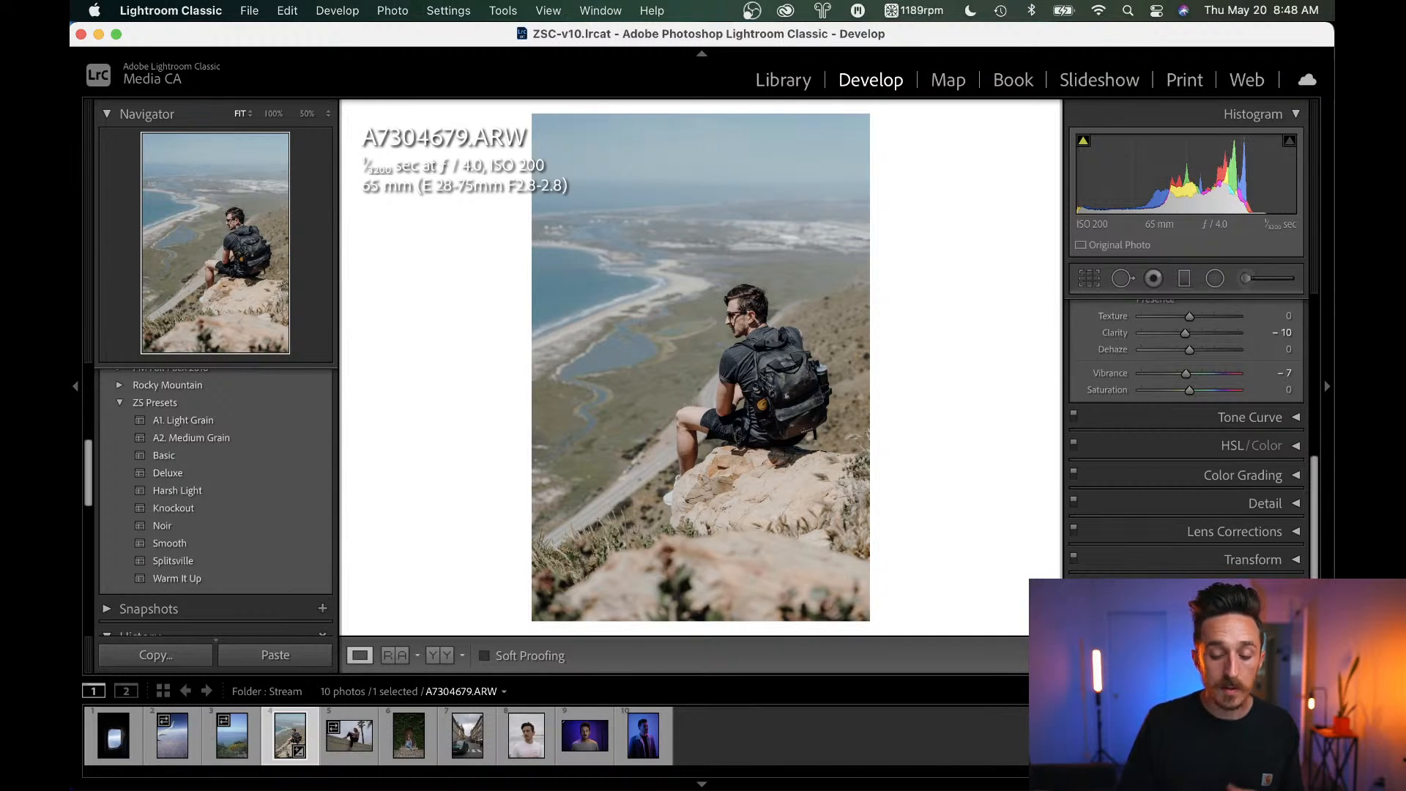
{"action": "key", "text": "backslash"}
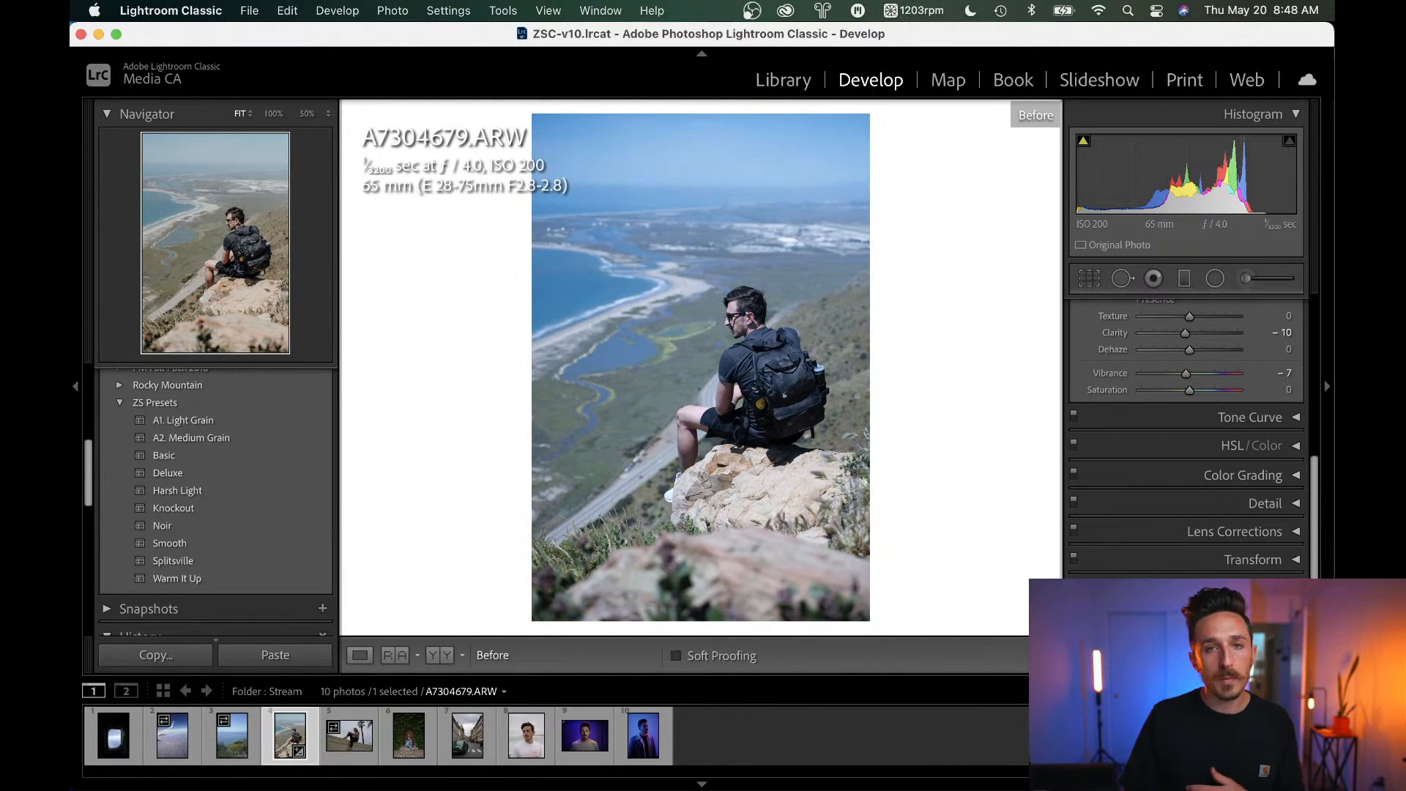
{"action": "key", "text": "backslash"}
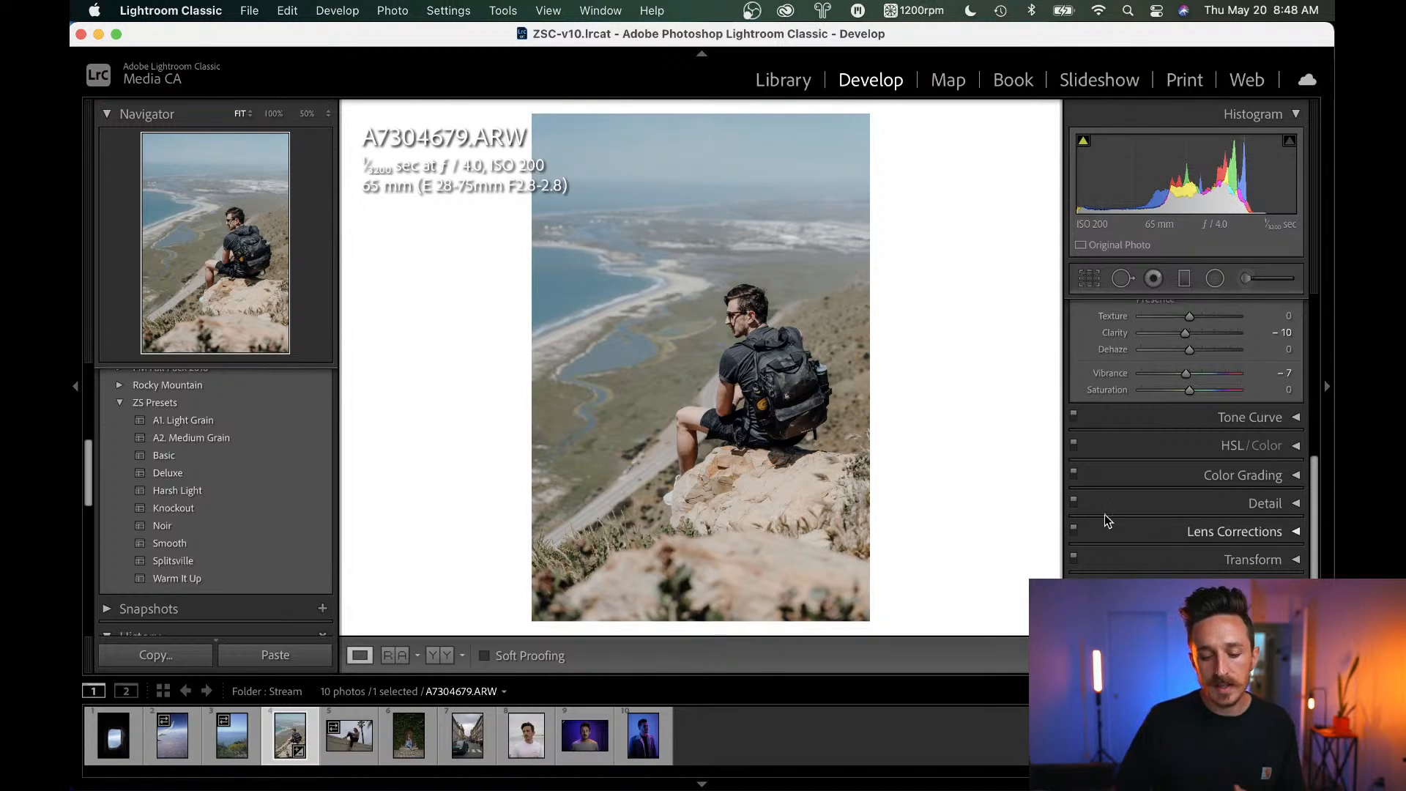
Try the photo's clarity at +100 and undo the change.
{"action": "scroll", "coordinate": [1238, 417], "scroll_direction": "up", "scroll_amount": 5}
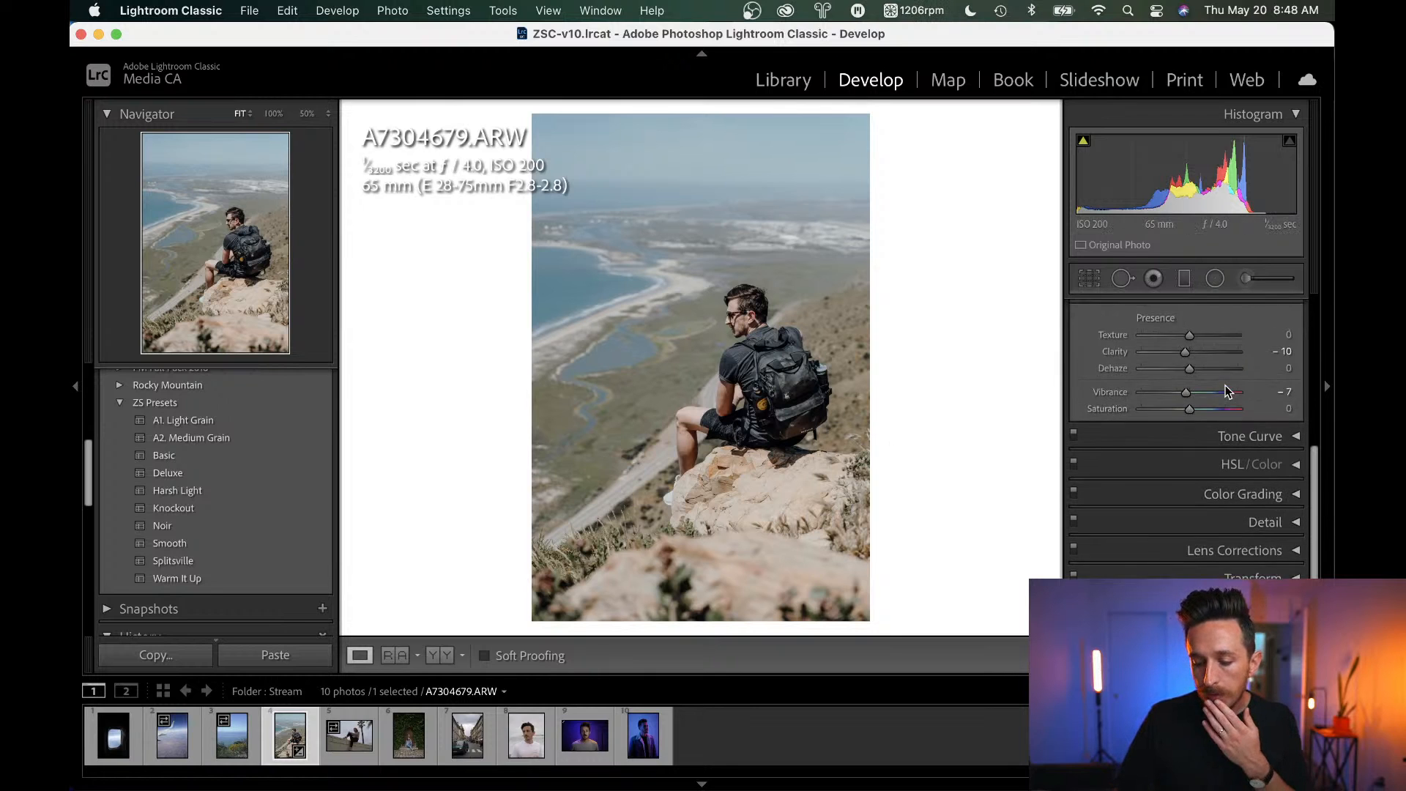
{"action": "scroll", "coordinate": [1225, 385], "scroll_direction": "up", "scroll_amount": 1}
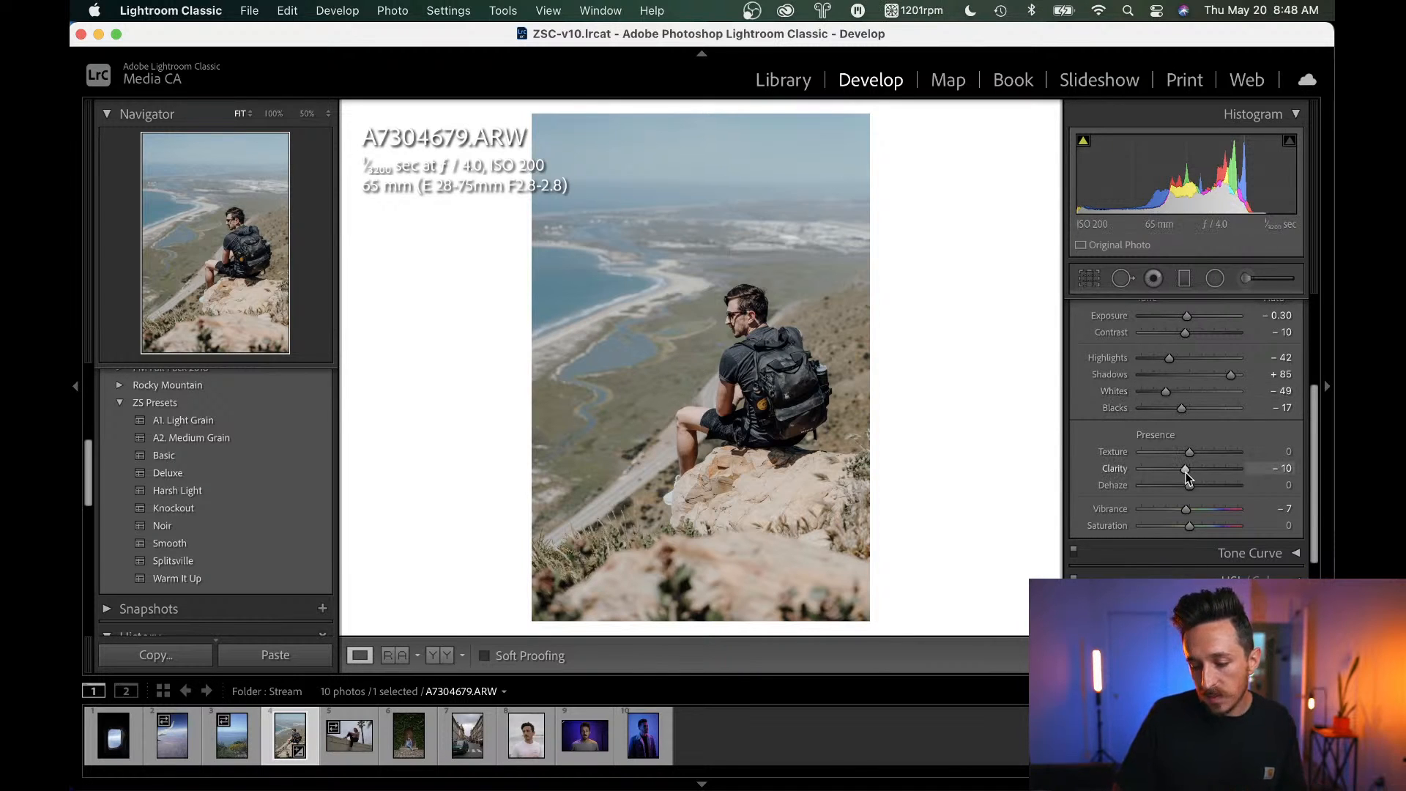
{"action": "left_click_drag", "start_coordinate": [1186, 474], "coordinate": [1331, 507]}
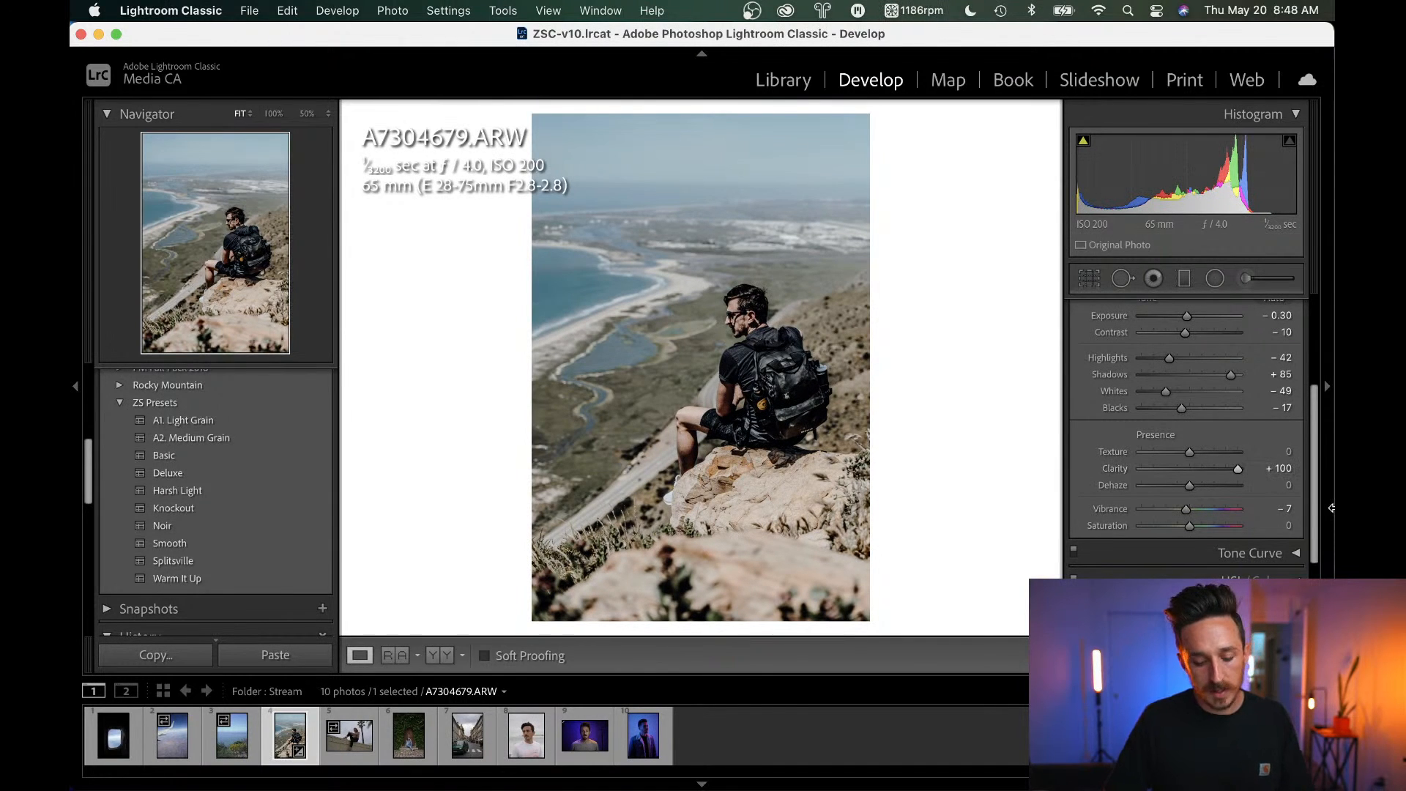
{"action": "key", "text": "cmd+z"}
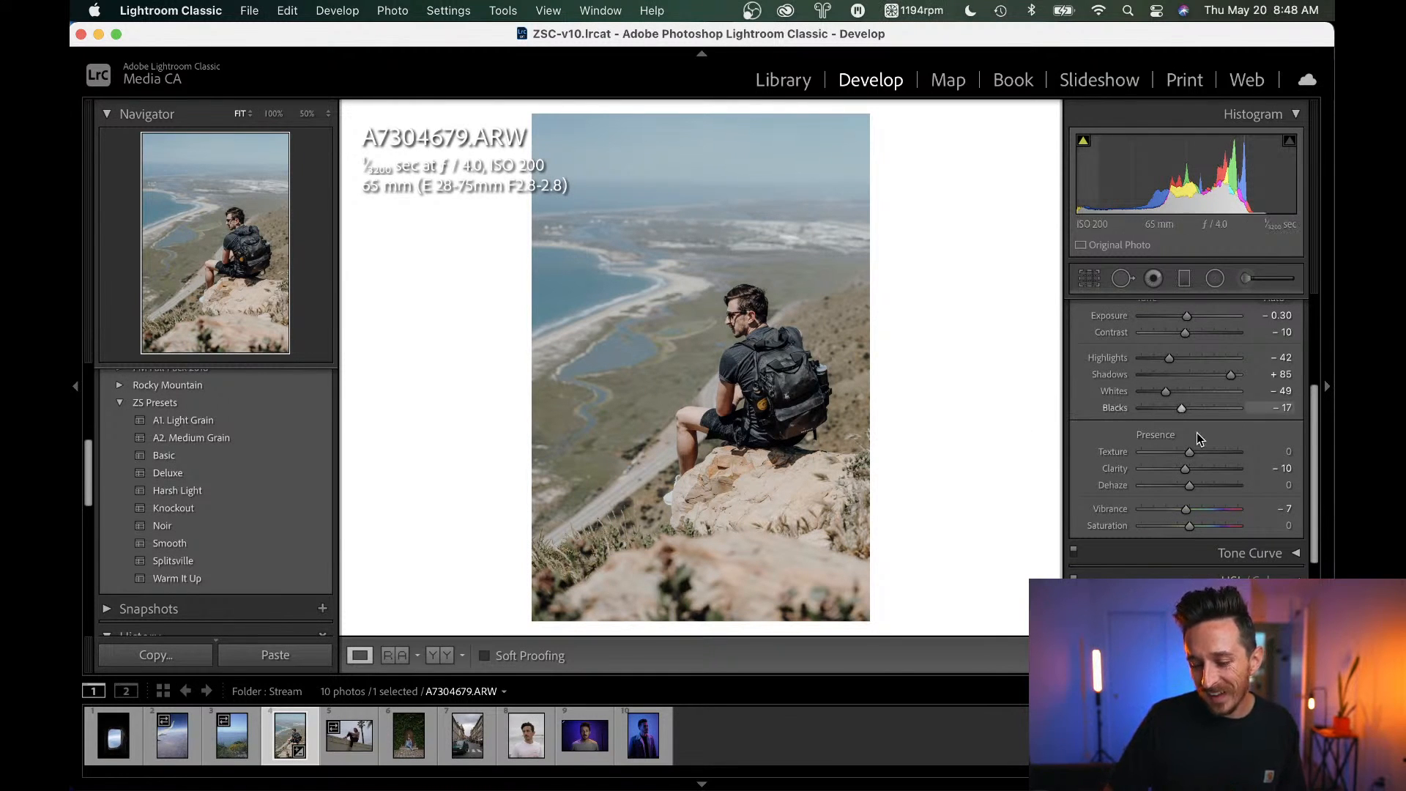
Set the photo's dehaze to +9 and compare the result with and without it by undoing and redoing the change.
{"action": "left_click_drag", "start_coordinate": [1194, 486], "coordinate": [1190, 486]}
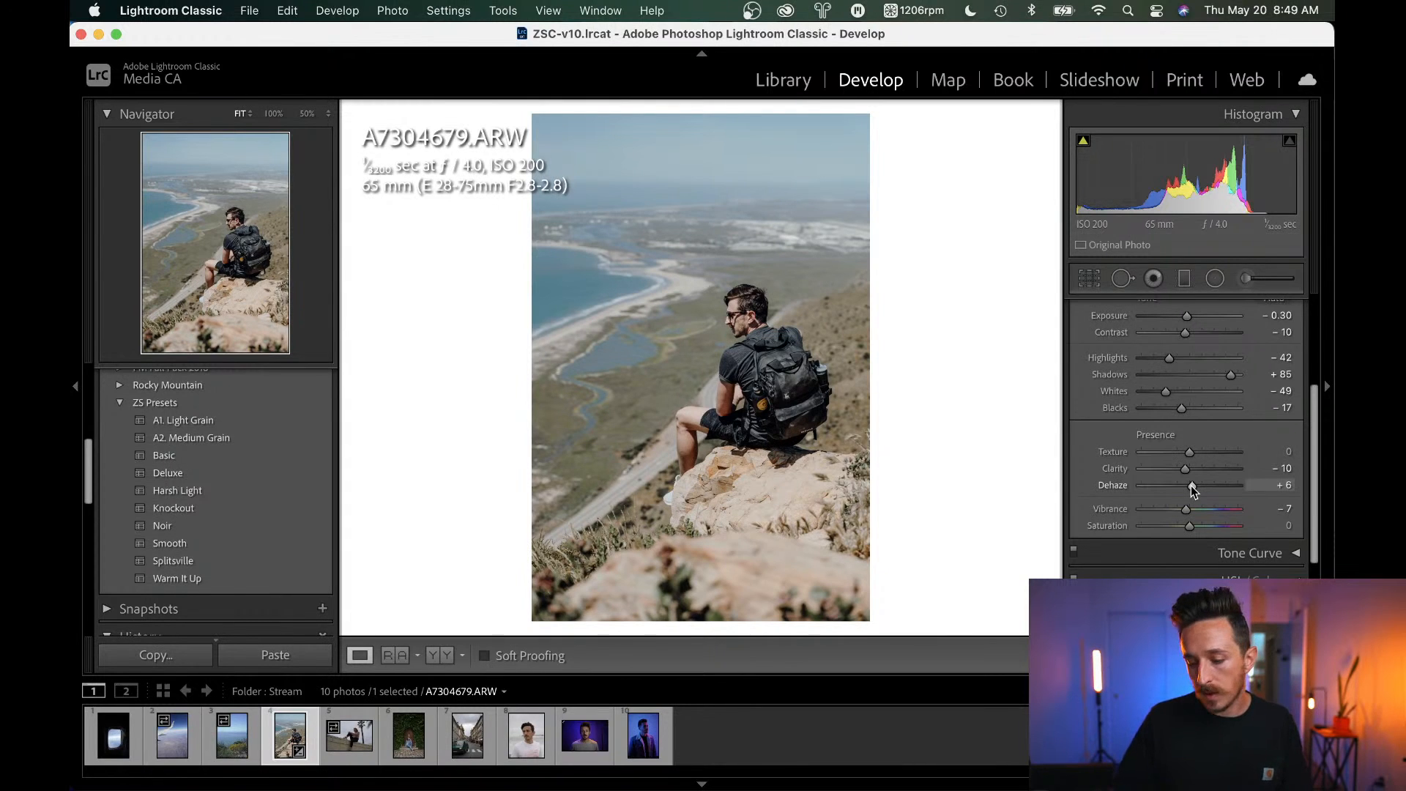
{"action": "double_click", "coordinate": [1191, 485]}
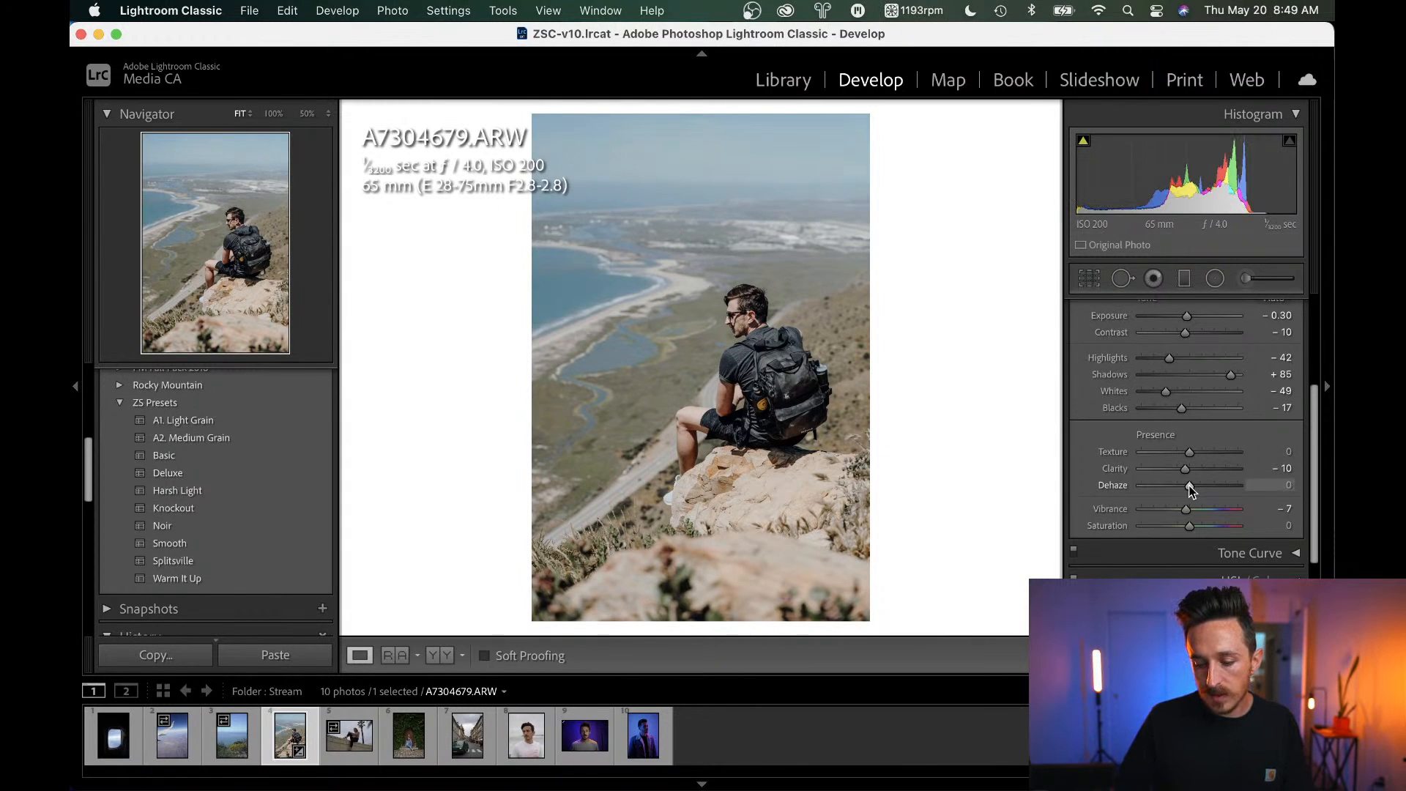
{"action": "left_click_drag", "start_coordinate": [1190, 485], "coordinate": [1193, 487]}
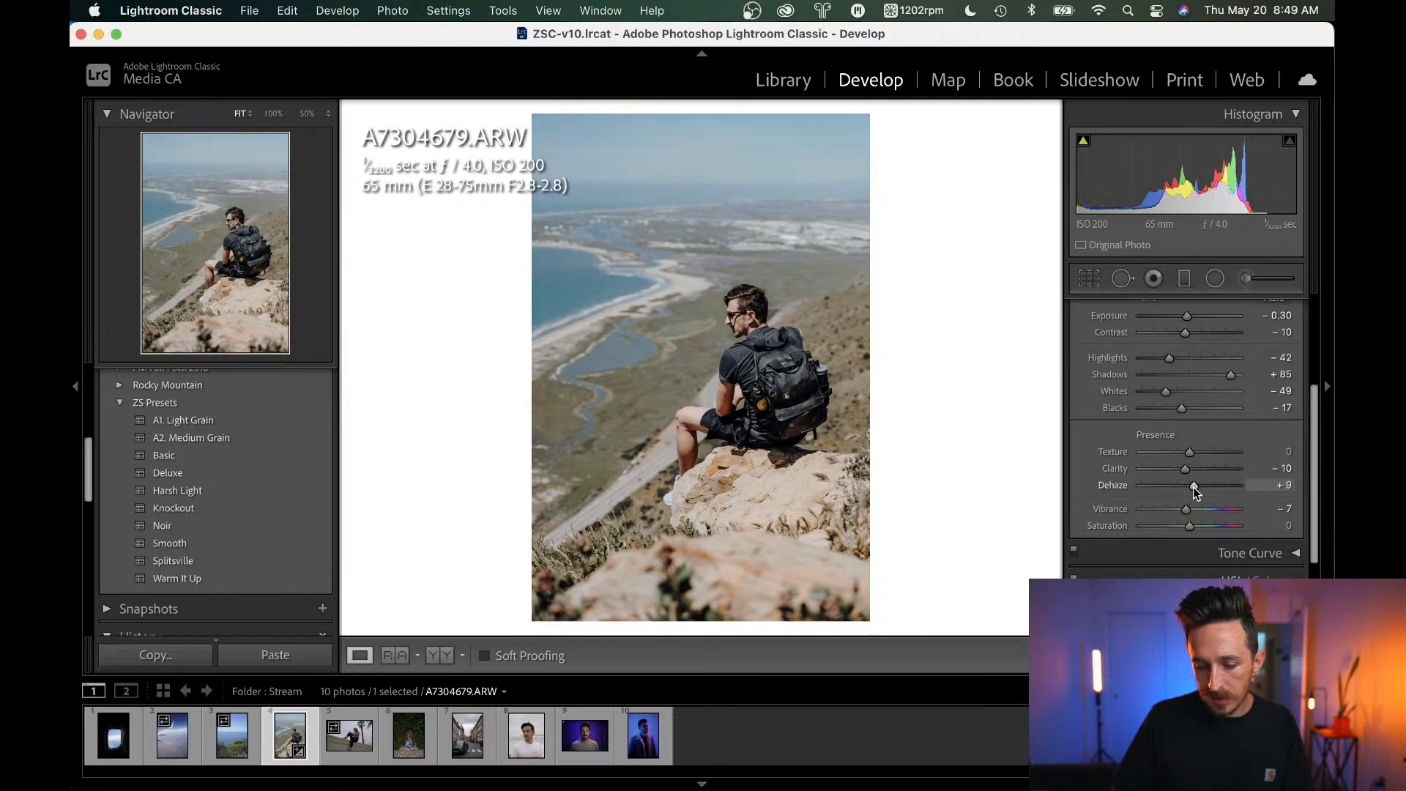
{"action": "key", "text": "super+z"}
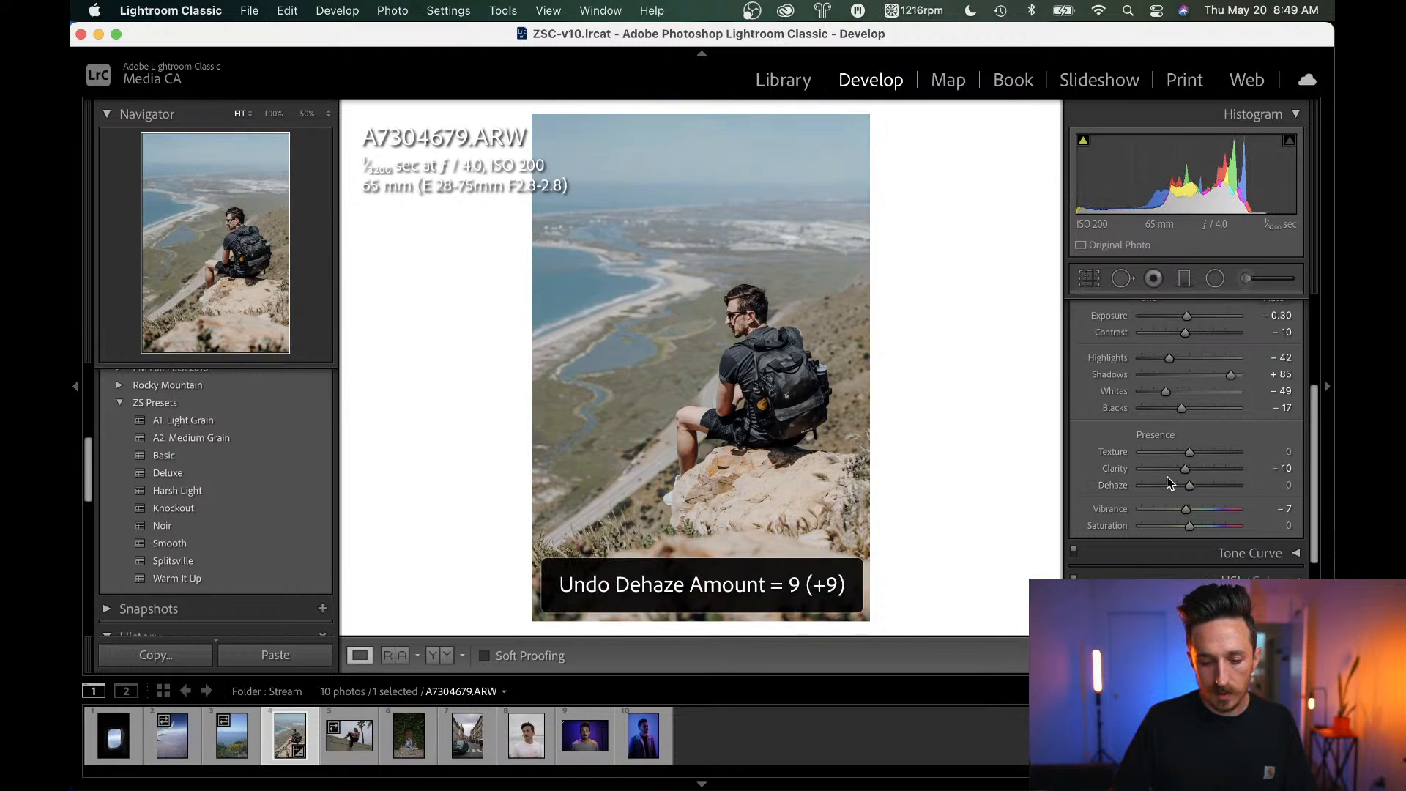
{"action": "key", "text": "super+shift+z"}
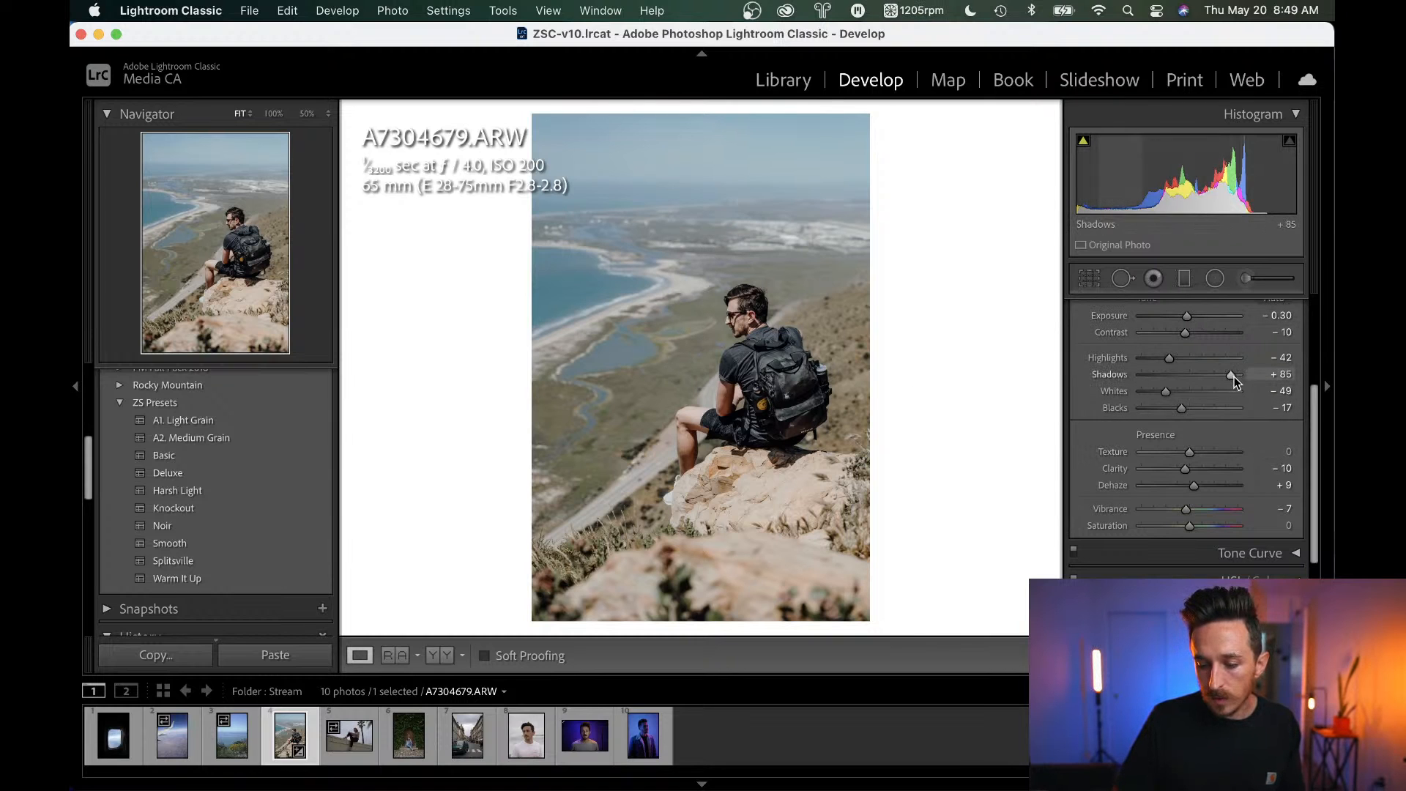
Fine-tune the photo's tone by setting shadows to +84, exposure to −0.18 and whites to −65.
{"action": "left_click_drag", "start_coordinate": [1233, 376], "coordinate": [1233, 377]}
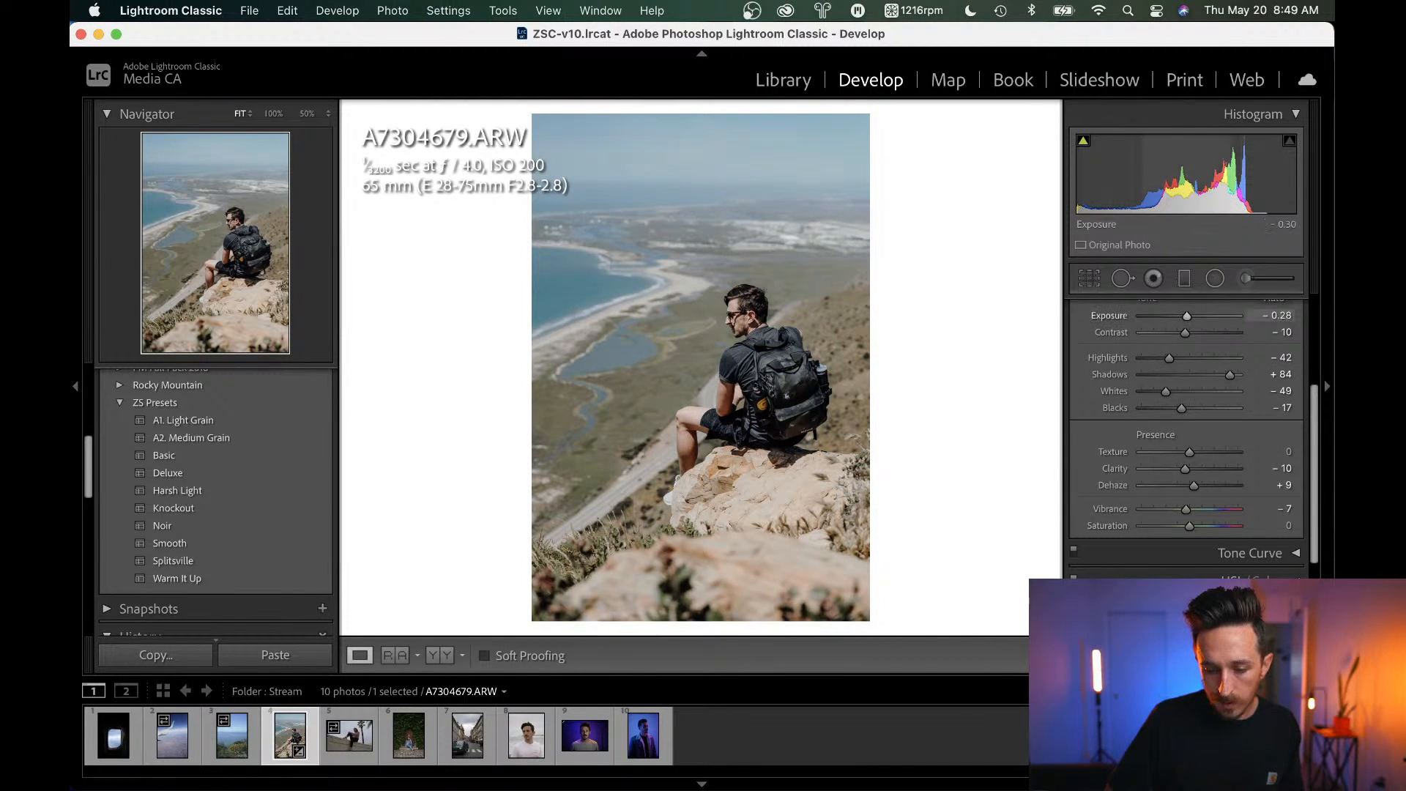
{"action": "left_click_drag", "start_coordinate": [1177, 197], "coordinate": [1184, 198]}
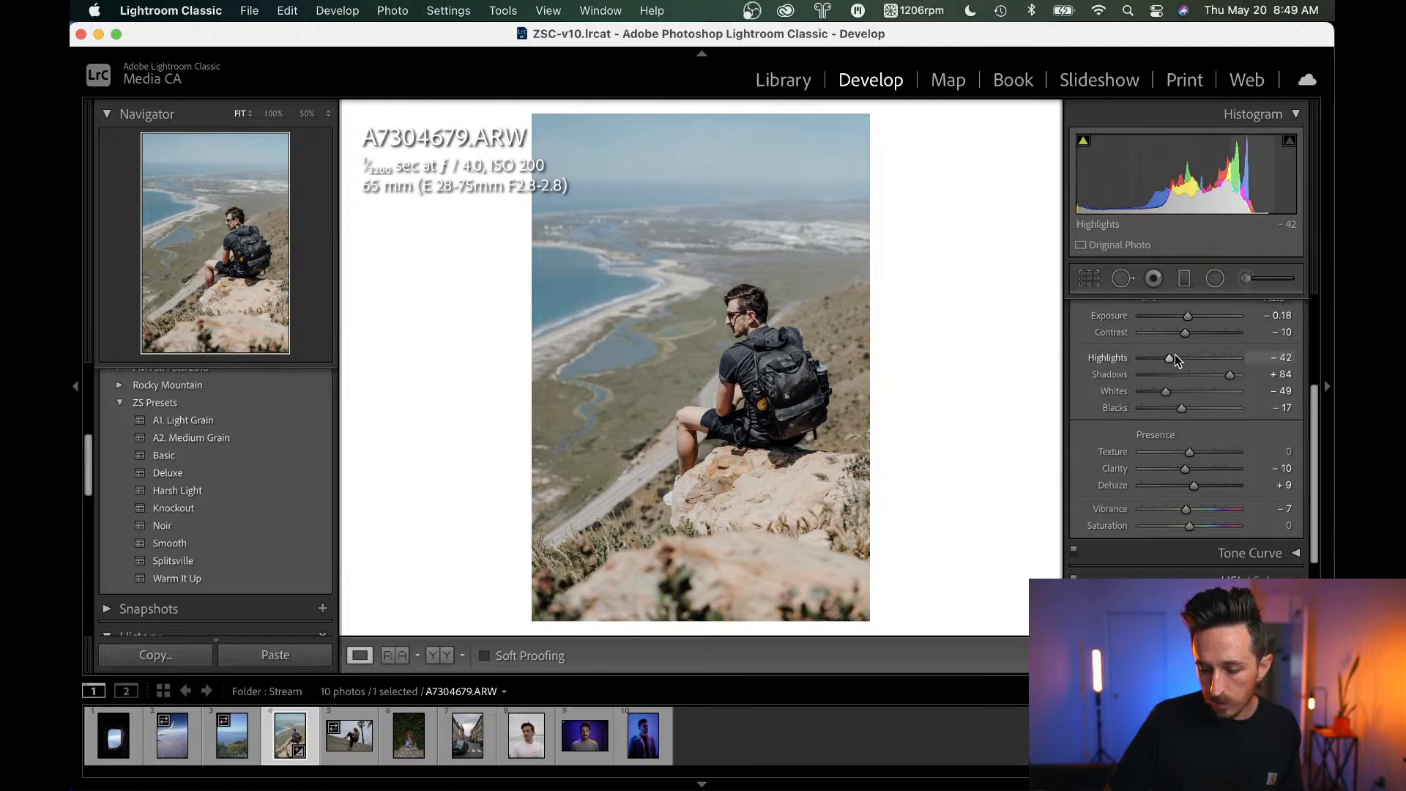
{"action": "left_click_drag", "start_coordinate": [1166, 392], "coordinate": [1158, 392]}
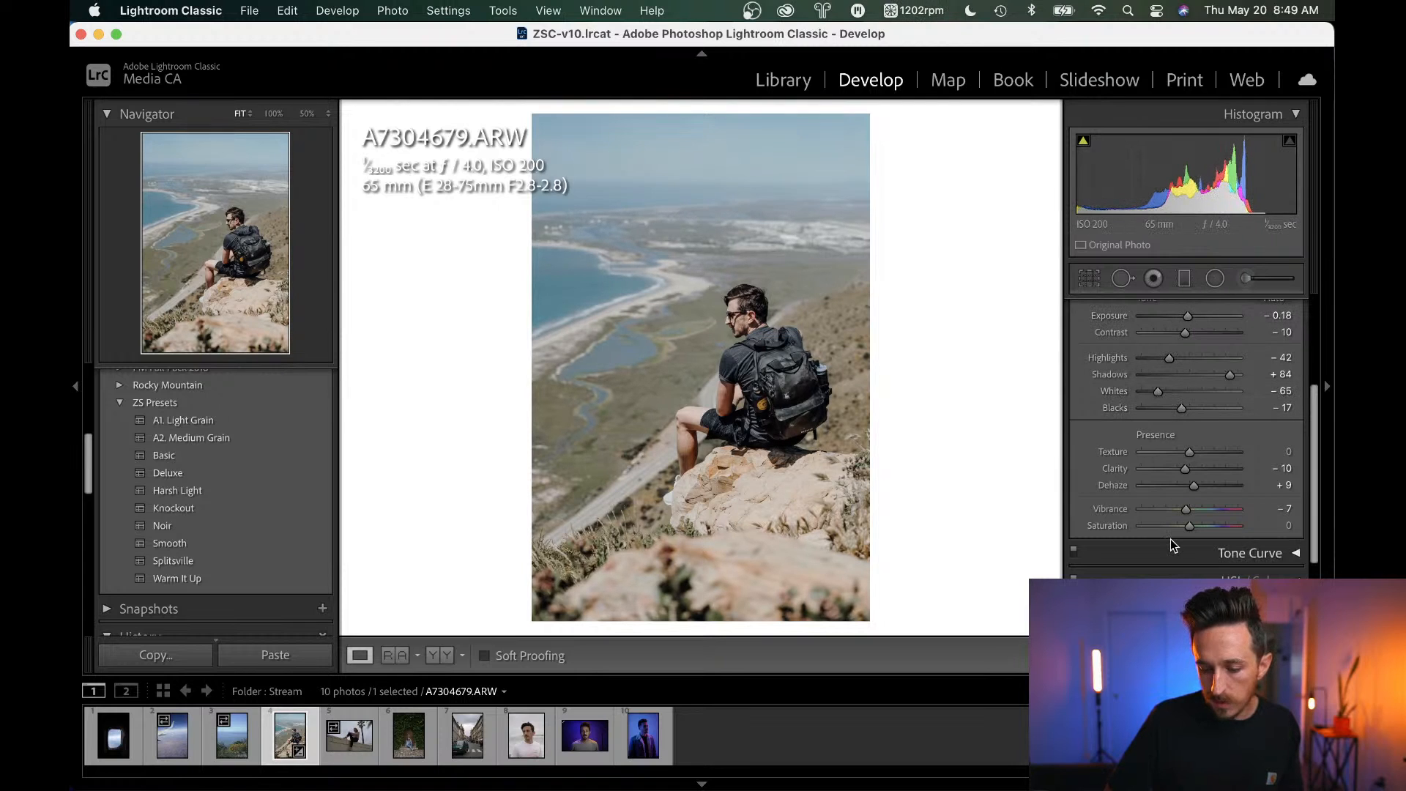
Try the lens profile's vignetting correction at 0 and 46, and set it to 82.
{"action": "scroll", "coordinate": [1170, 539], "scroll_direction": "down", "scroll_amount": 5}
{"action": "scroll", "coordinate": [1170, 539], "scroll_direction": "up", "scroll_amount": 1}
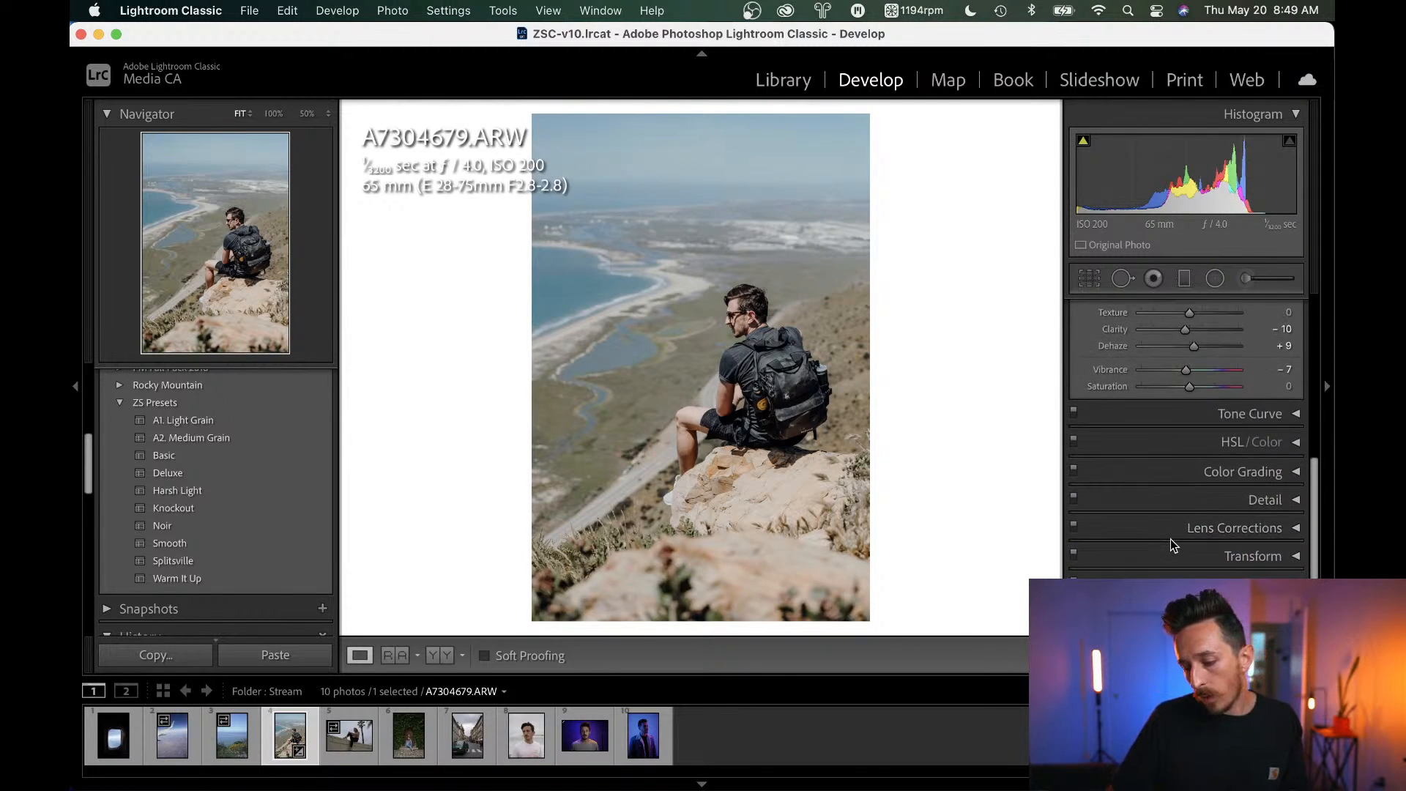
{"action": "left_click", "coordinate": [1172, 587]}
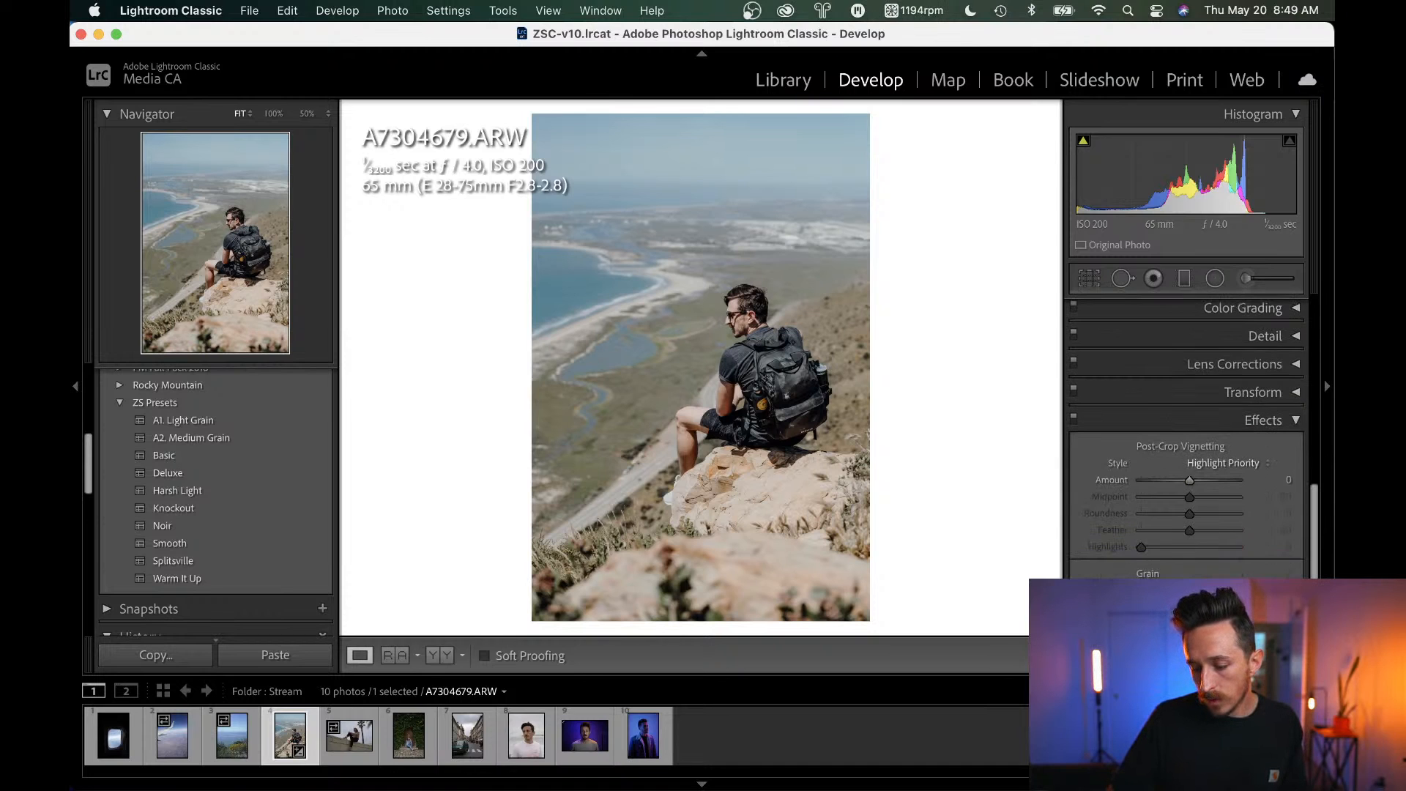
{"action": "scroll", "coordinate": [1171, 587], "scroll_direction": "down", "scroll_amount": 1}
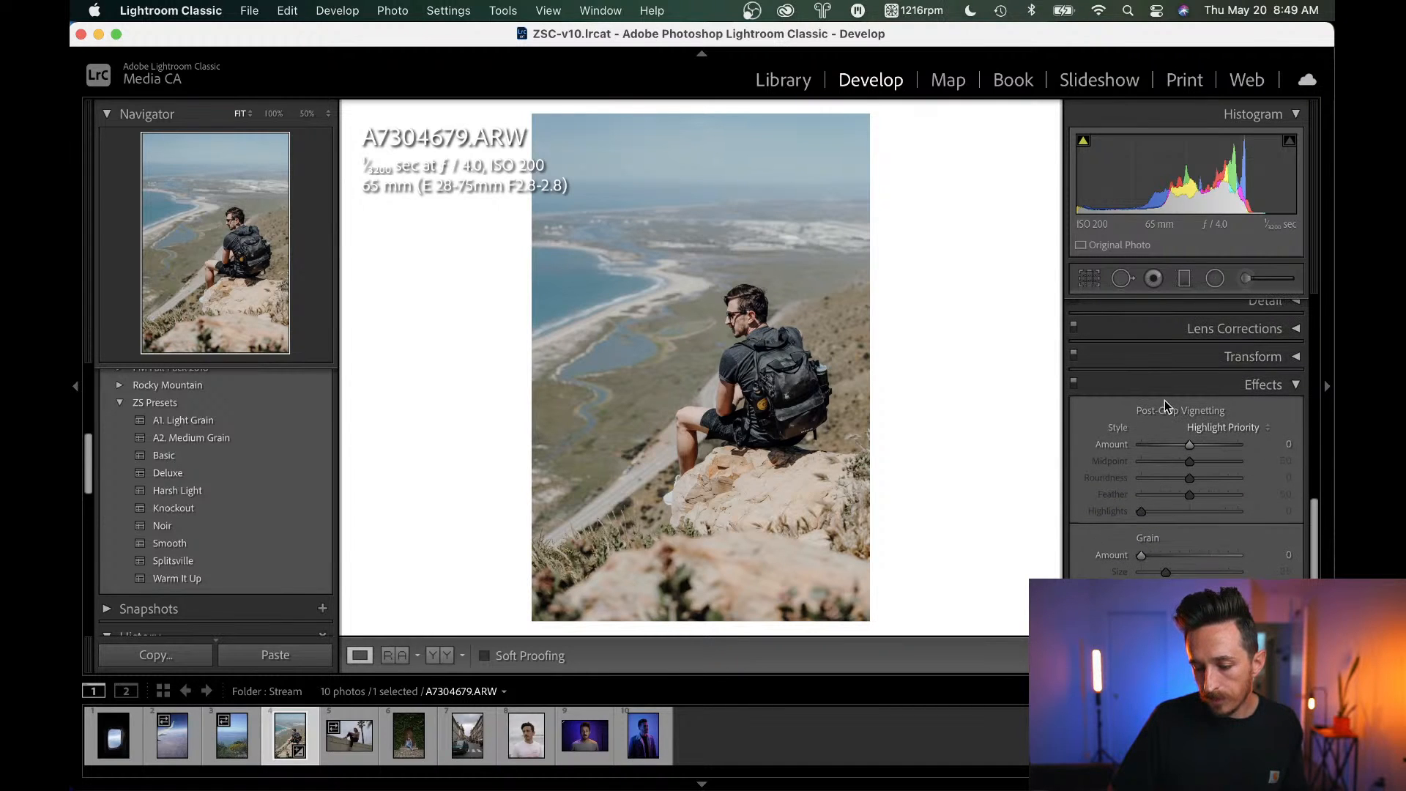
{"action": "left_click", "coordinate": [1164, 386]}
{"action": "left_click", "coordinate": [1148, 542]}
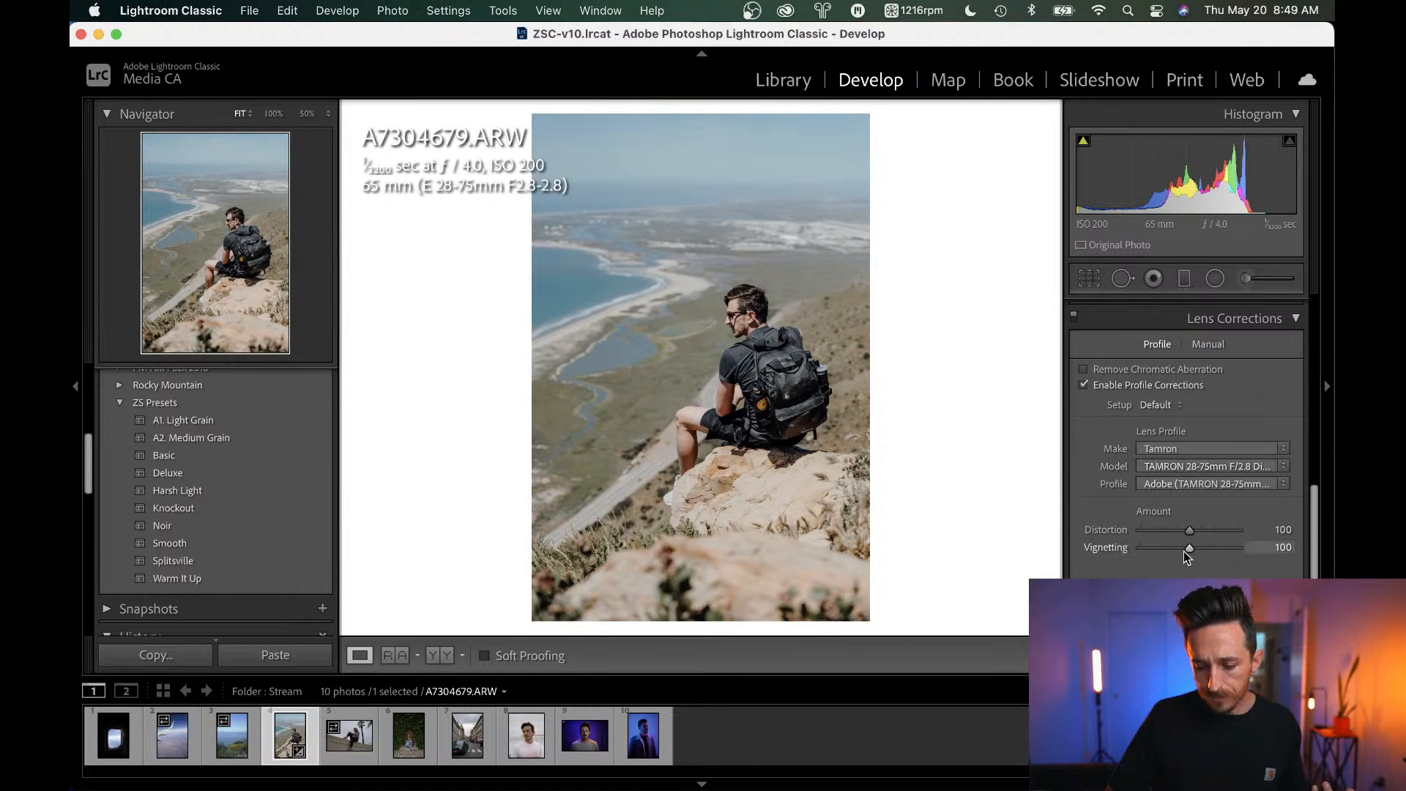
{"action": "left_click_drag", "start_coordinate": [1186, 551], "coordinate": [1115, 550]}
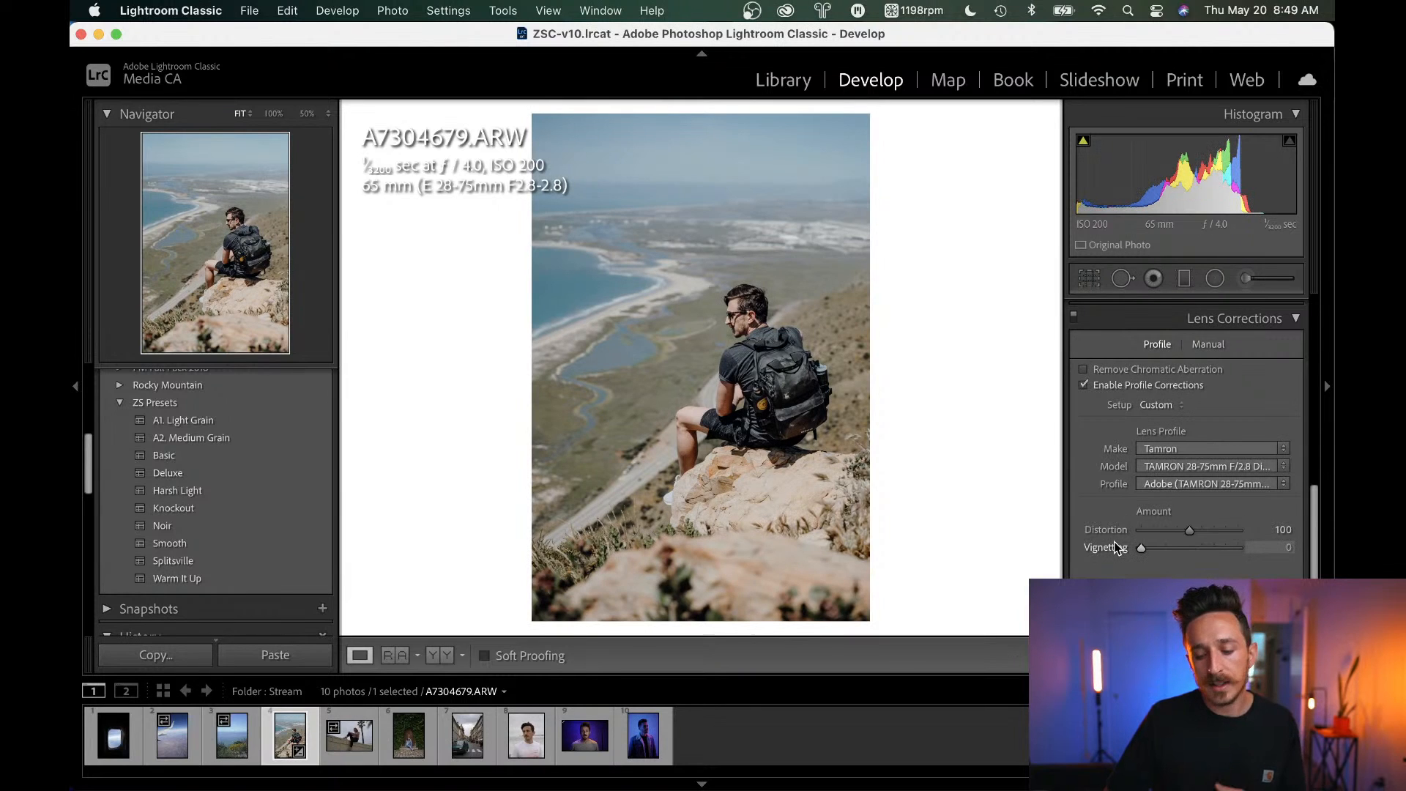
{"action": "left_click_drag", "start_coordinate": [1117, 549], "coordinate": [1161, 530]}
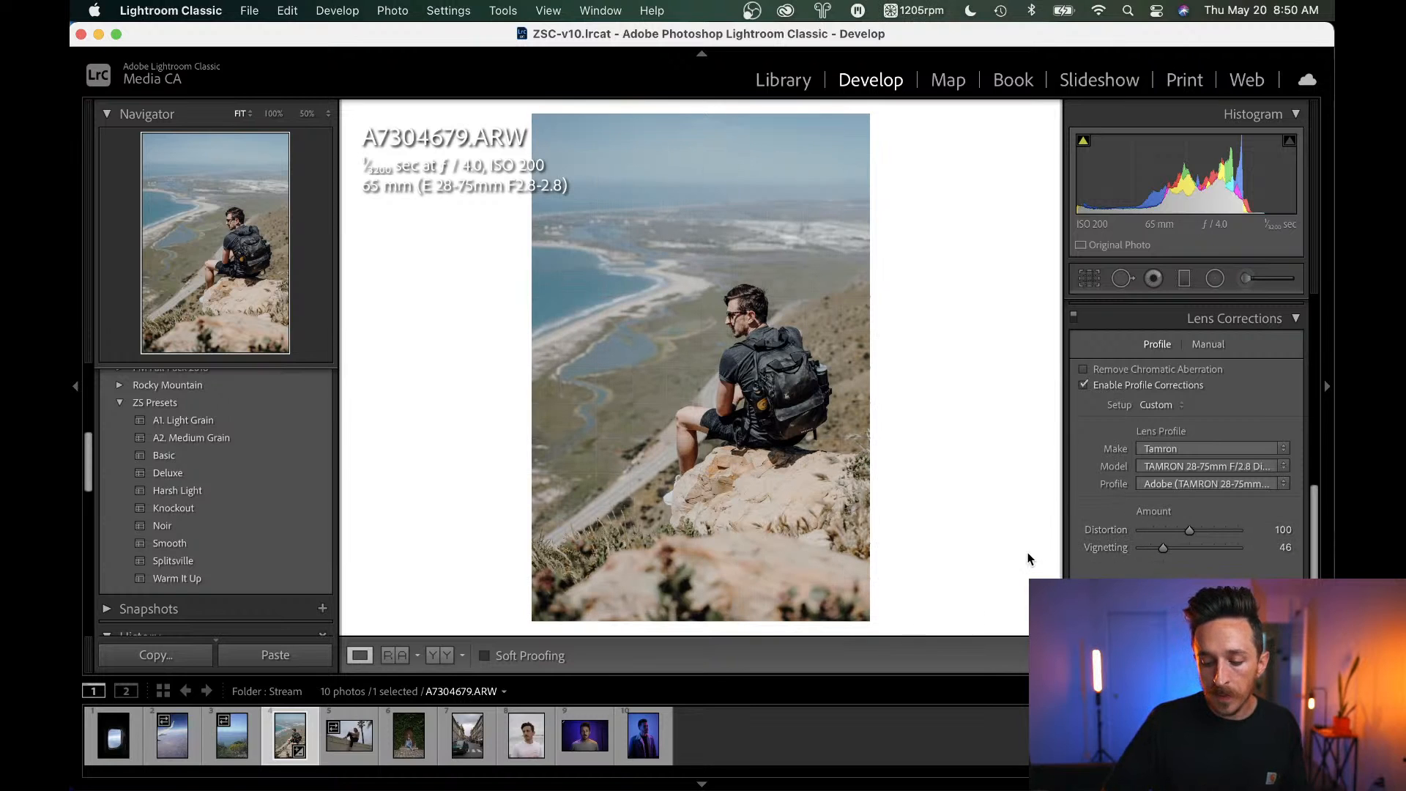
{"action": "left_click_drag", "start_coordinate": [1163, 547], "coordinate": [1179, 547]}
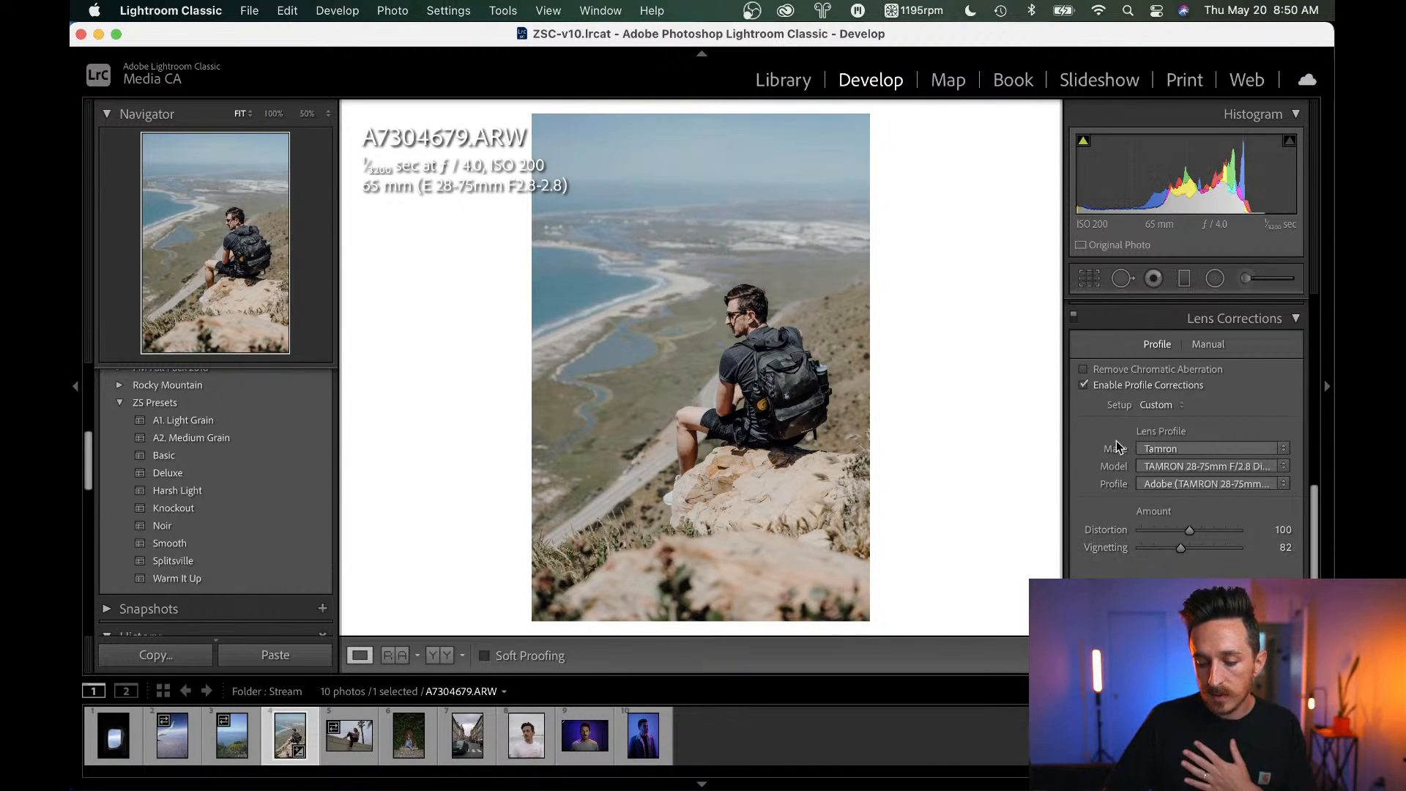
Switch the lens profile corrections off and on to compare their effect on the photo, leaving them enabled.
{"action": "left_click", "coordinate": [1083, 384]}
{"action": "left_click", "coordinate": [1082, 384]}
{"action": "left_click", "coordinate": [1081, 384]}
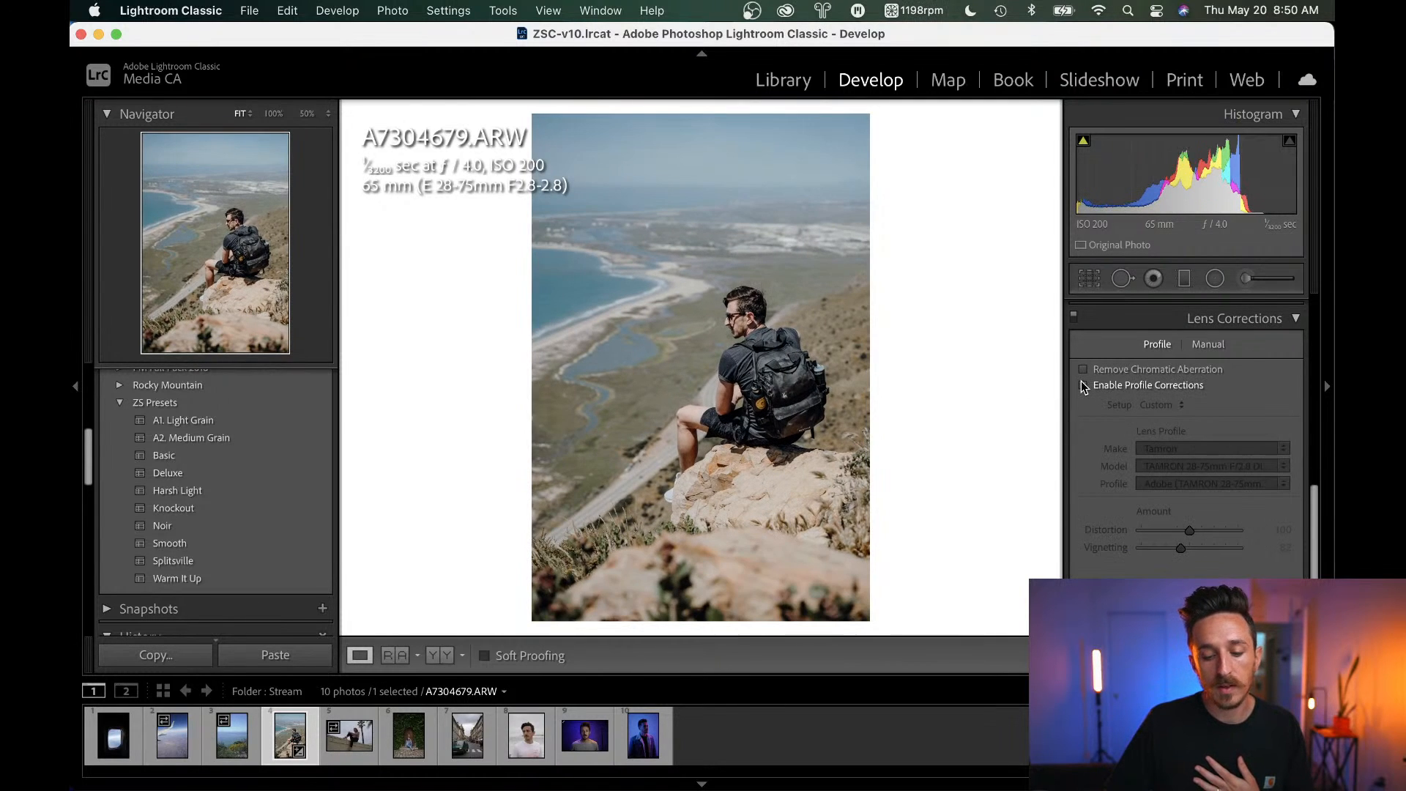
{"action": "left_click", "coordinate": [1082, 384]}
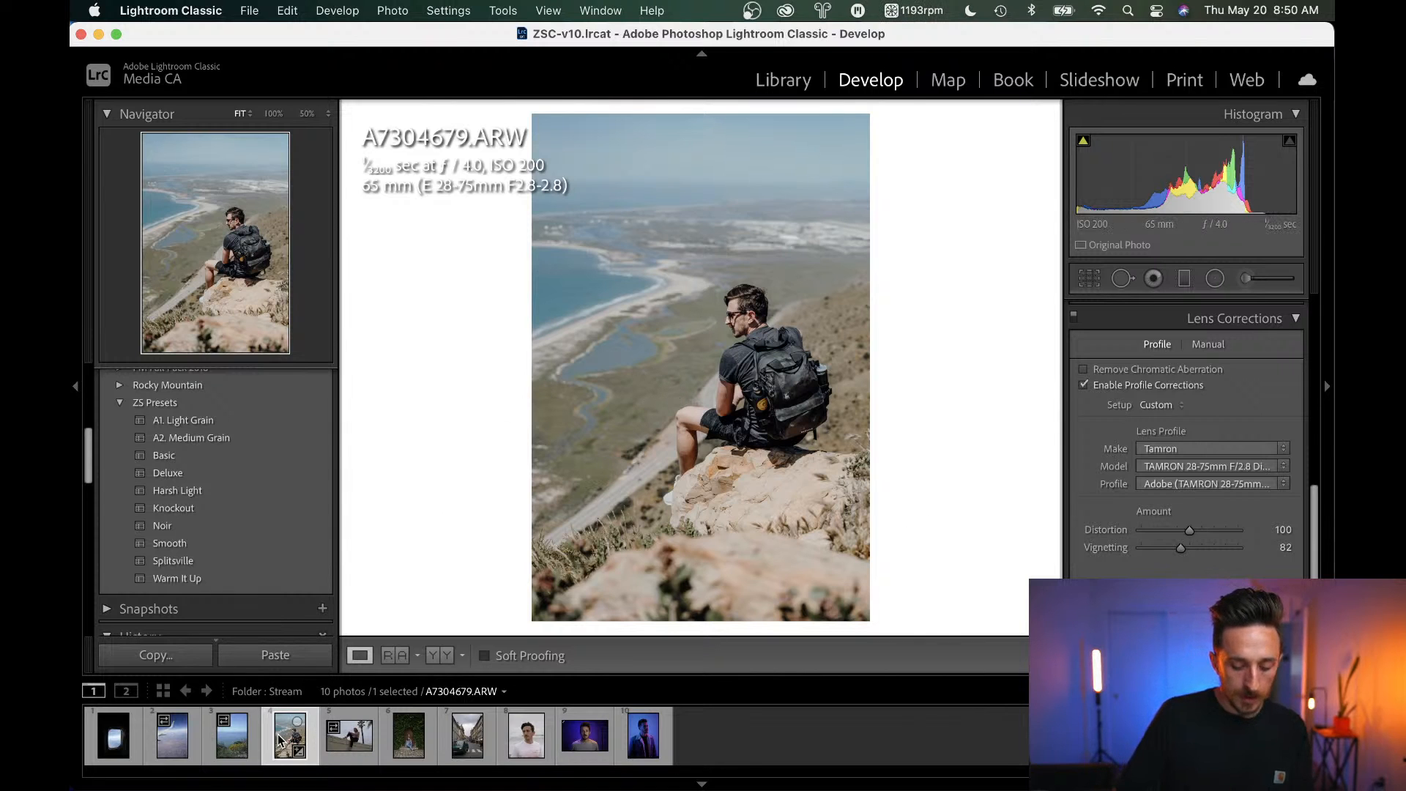
Copy all develop settings from the hiker photo, including crop, spot removal and lens corrections.
{"action": "key", "text": "super+shift+c"}
{"action": "key", "text": "Return"}
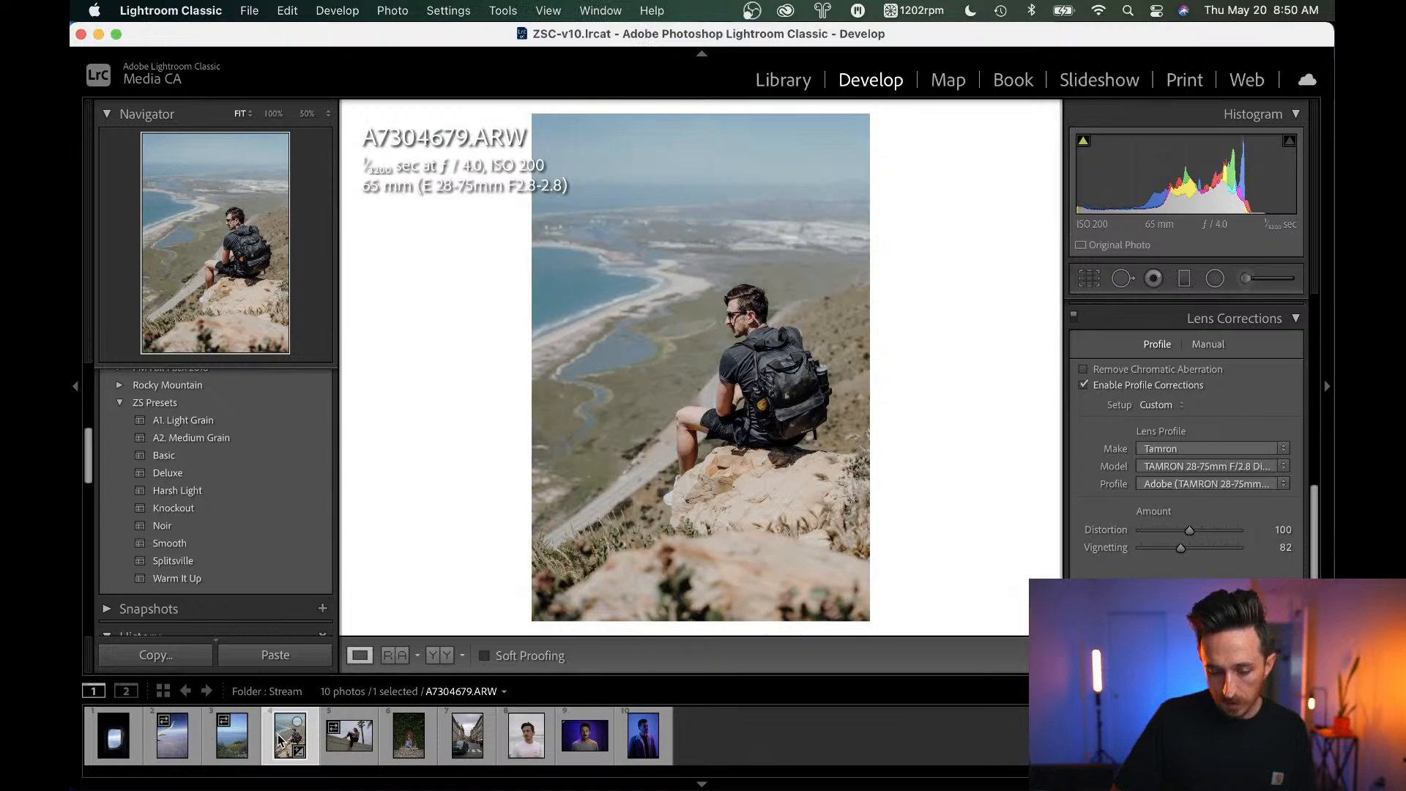
{"action": "key", "text": "super+shift+c"}
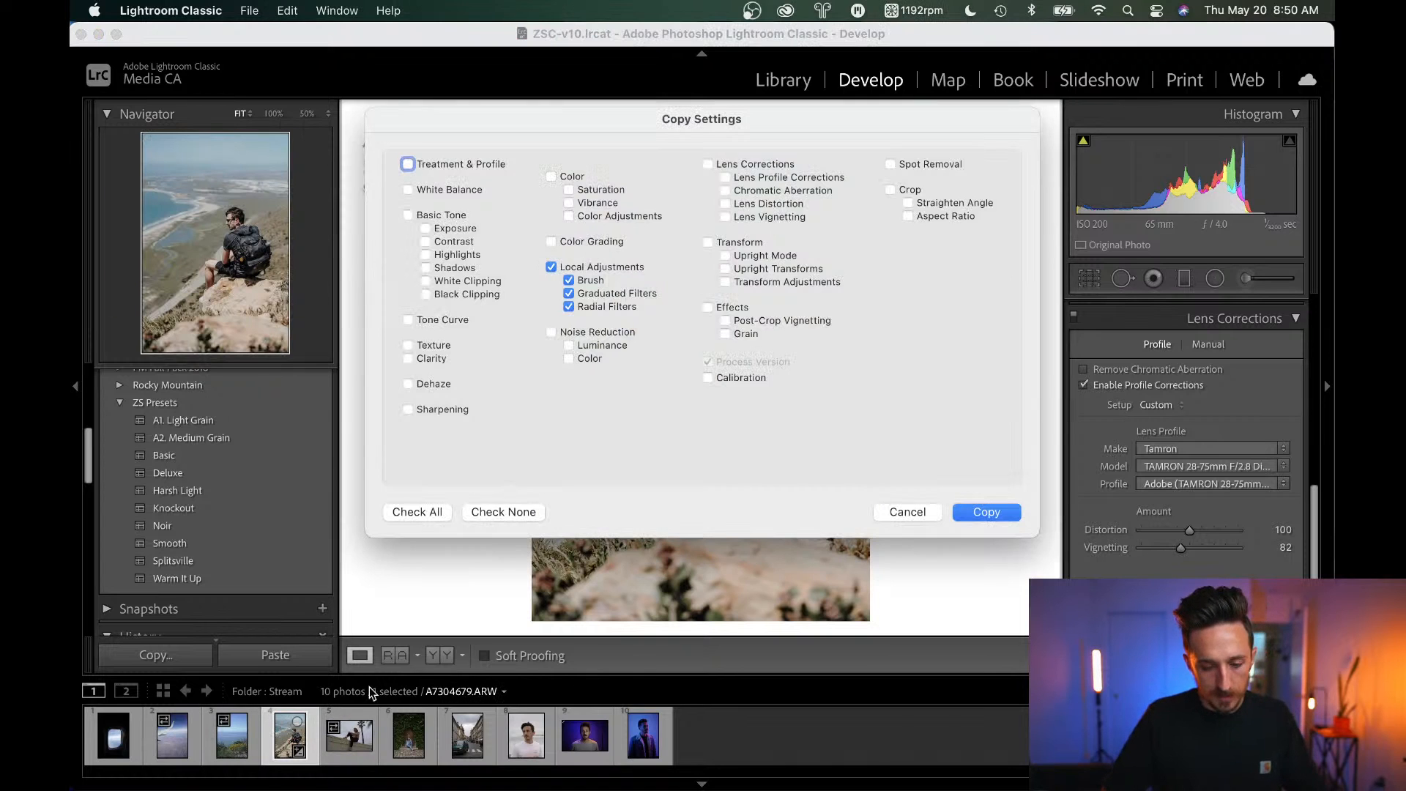
{"action": "left_click", "coordinate": [417, 512]}
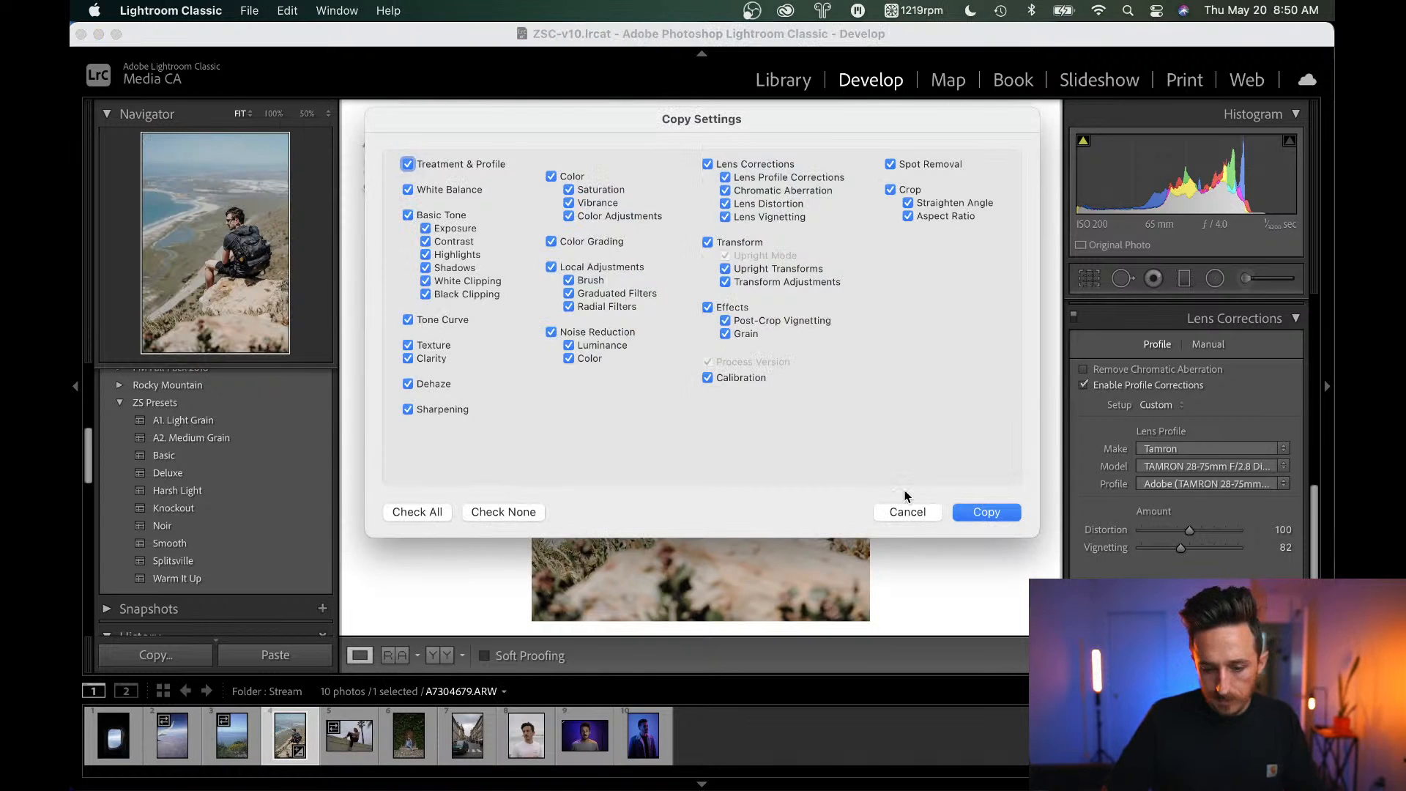
{"action": "left_click", "coordinate": [1003, 512]}
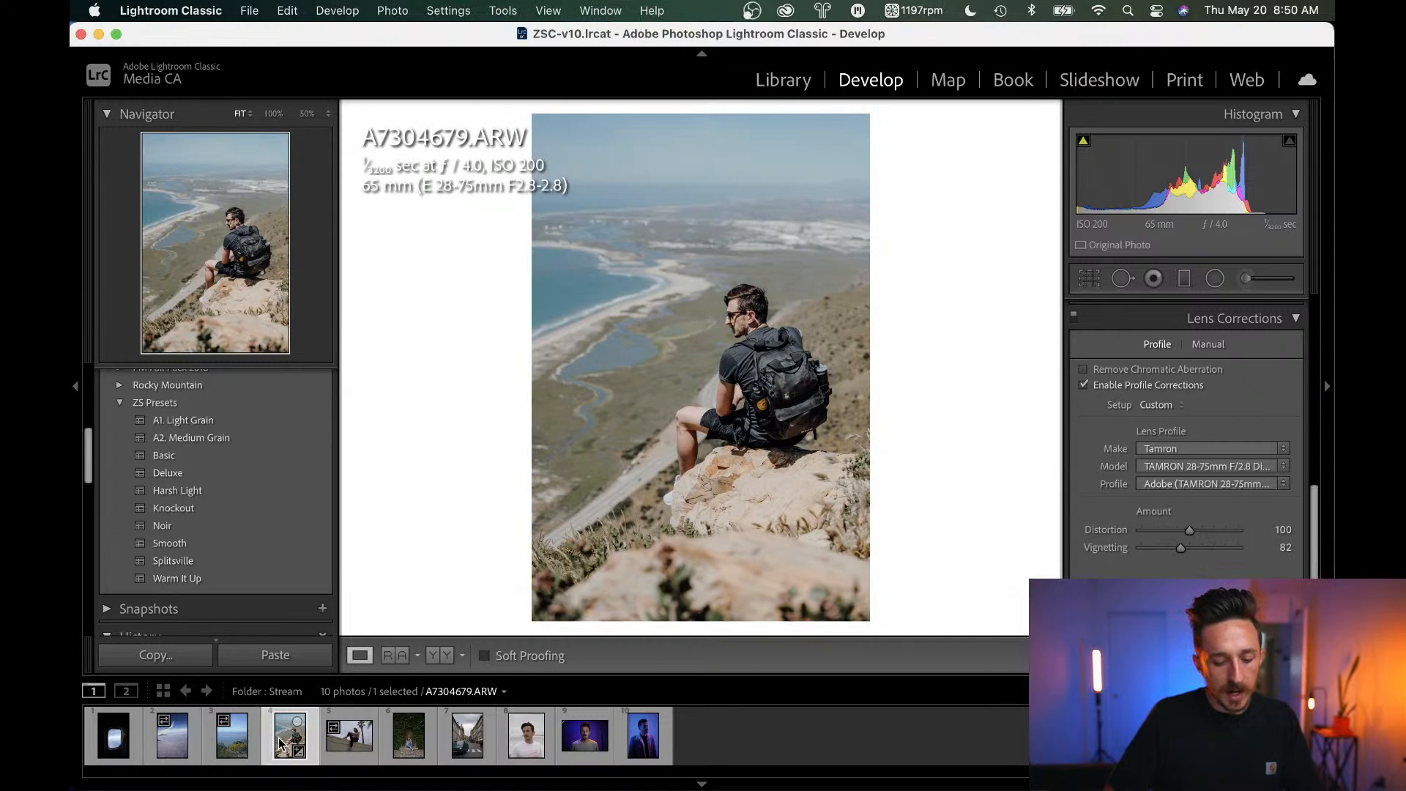
Paste the copied develop settings onto the ocean photo A7304589.ARW and return to the hiker photo A7304679.ARW.
{"action": "left_click", "coordinate": [235, 741]}
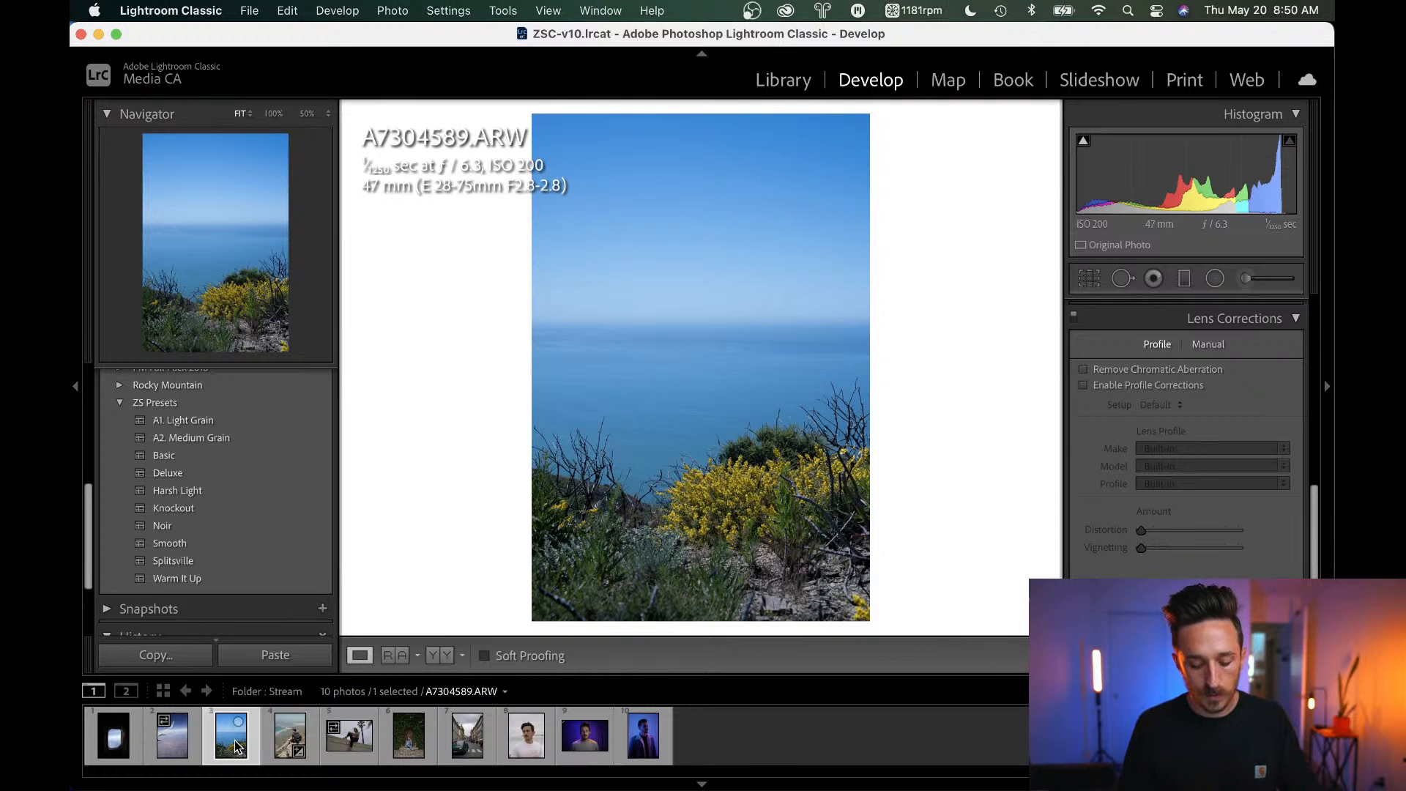
{"action": "key", "text": "super+shift+v"}
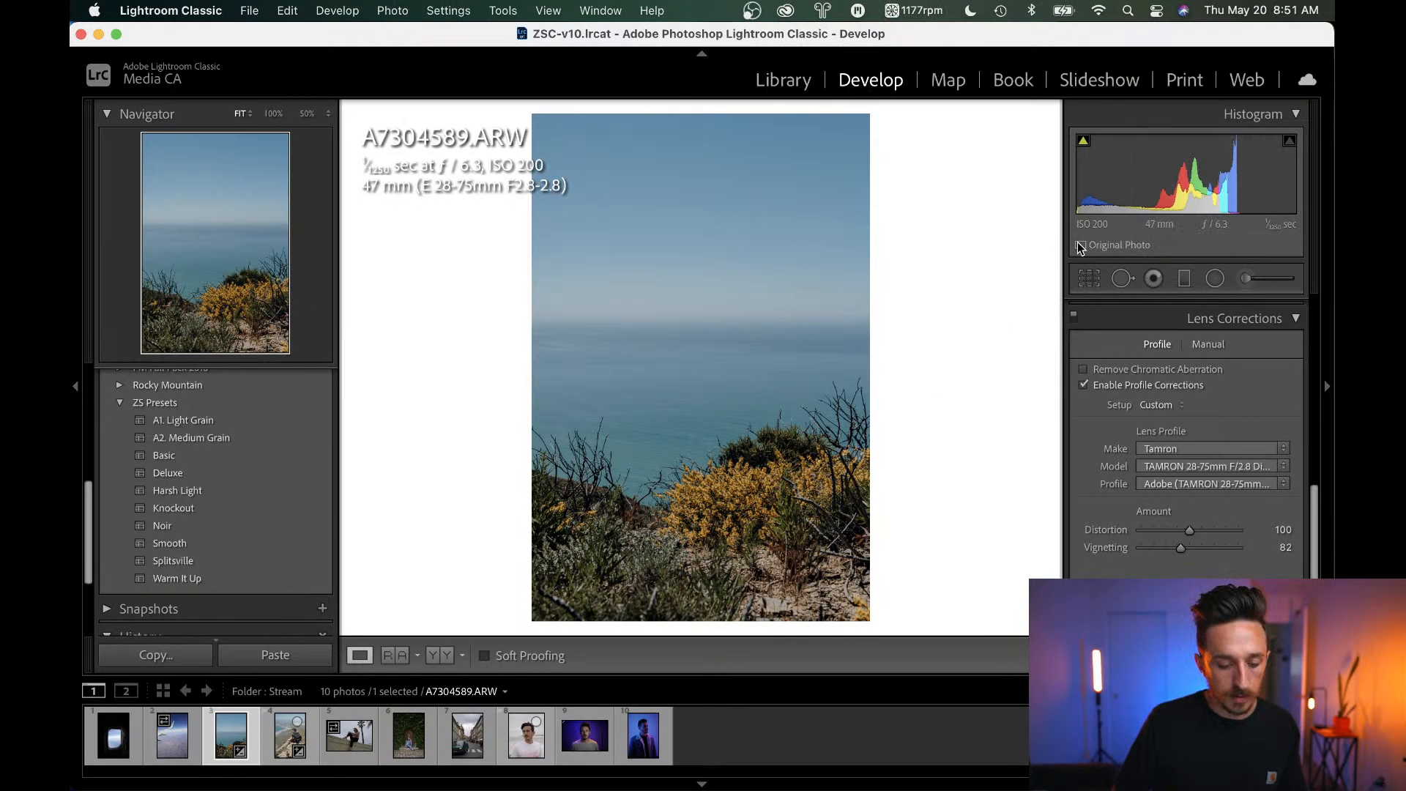
{"action": "key", "text": "Right"}
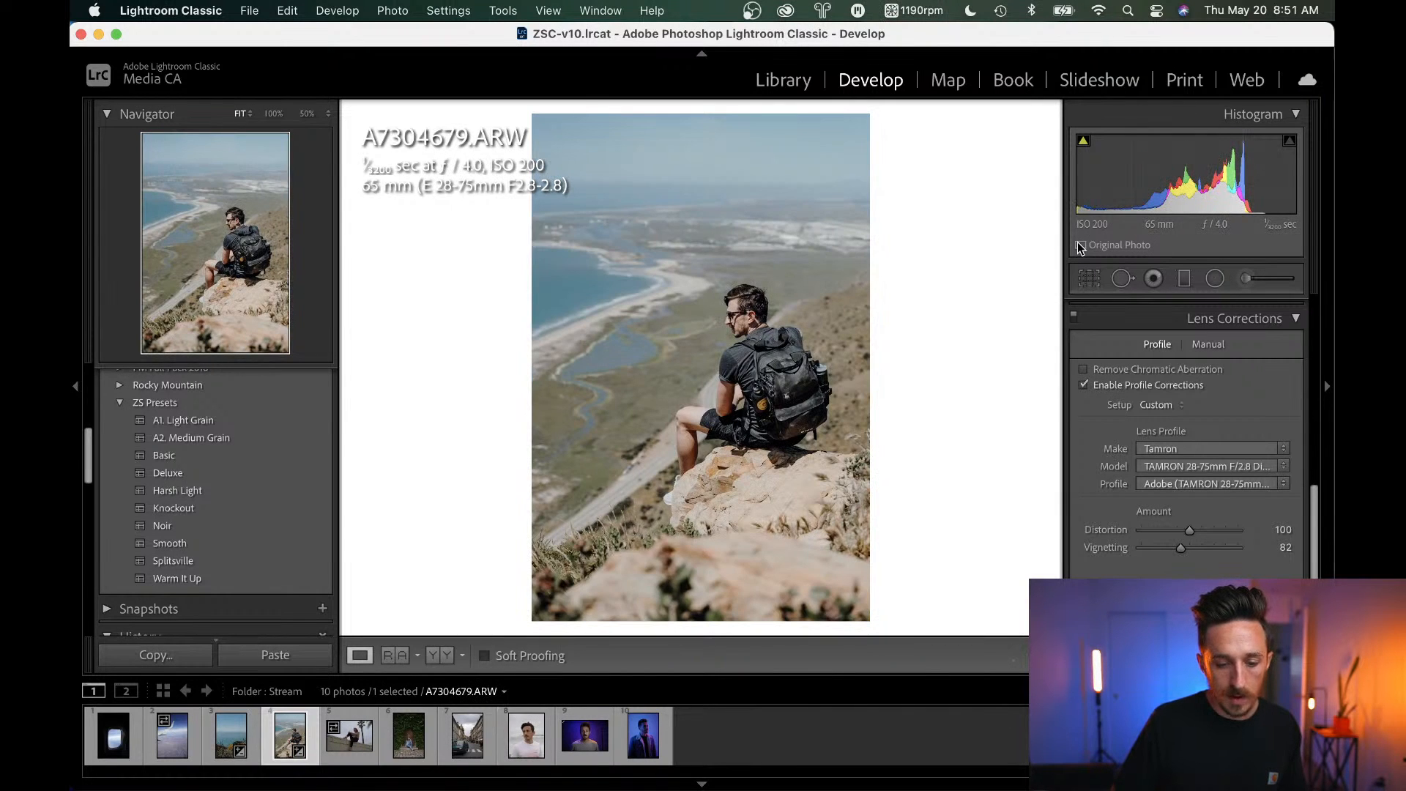
Raise the exposure of the ocean photo A7304589.ARW in the histogram and inspect the yellow flowers at 50% zoom.
{"action": "key", "text": "Left"}
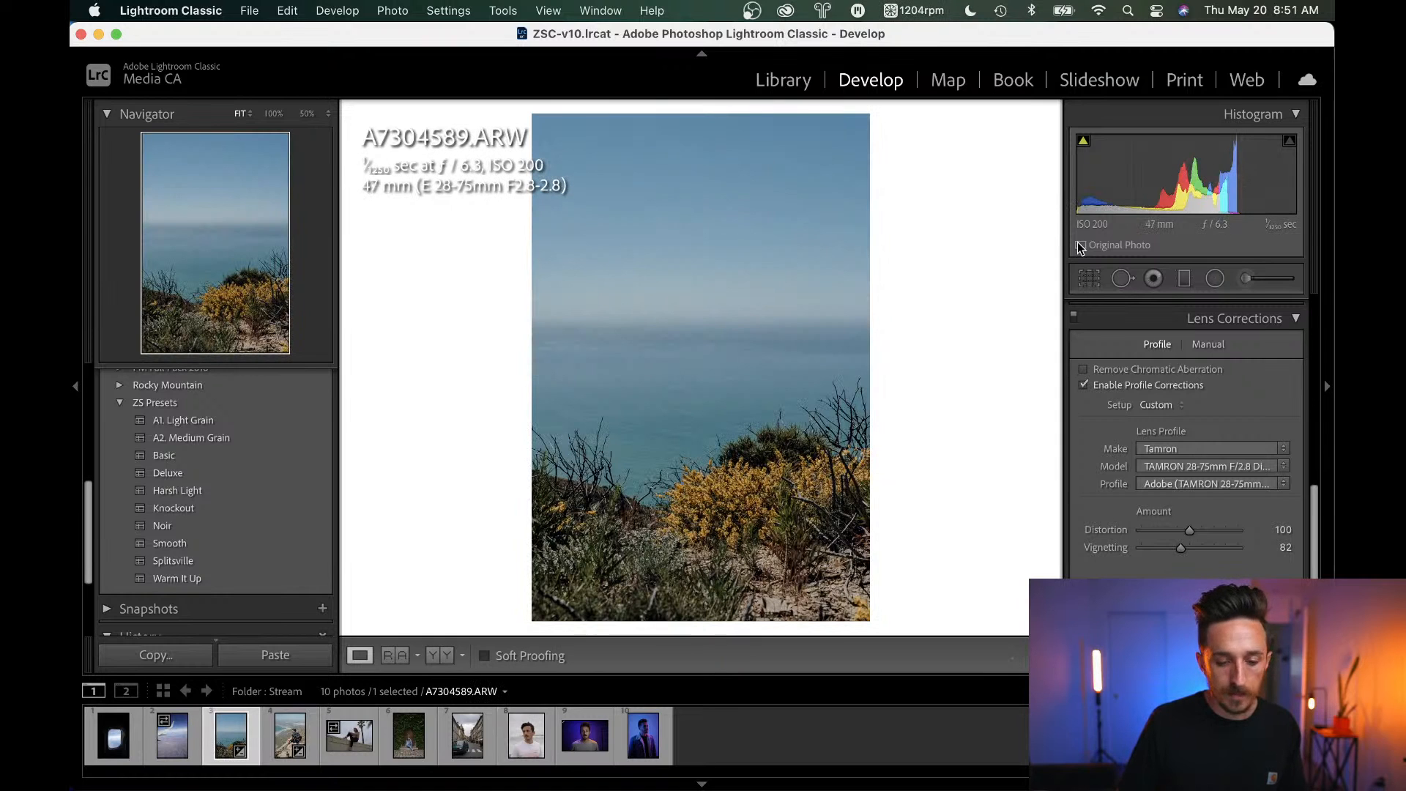
{"action": "mouse_move", "coordinate": [1181, 177]}
{"action": "left_mouse_down"}
{"action": "mouse_move", "coordinate": [1201, 178]}
{"action": "mouse_move", "coordinate": [1190, 172]}
{"action": "left_mouse_up"}
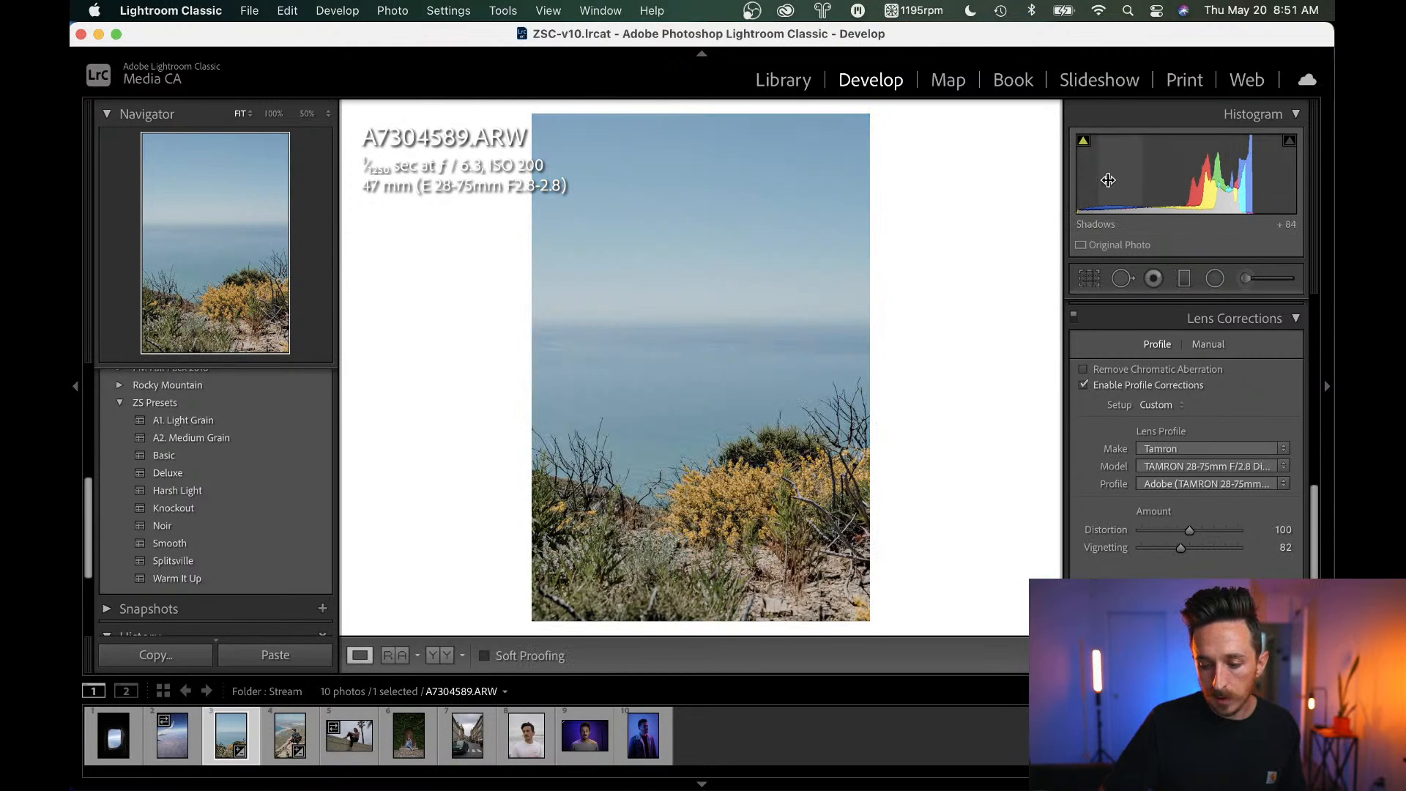
{"action": "left_click_drag", "start_coordinate": [1201, 175], "coordinate": [1179, 176]}
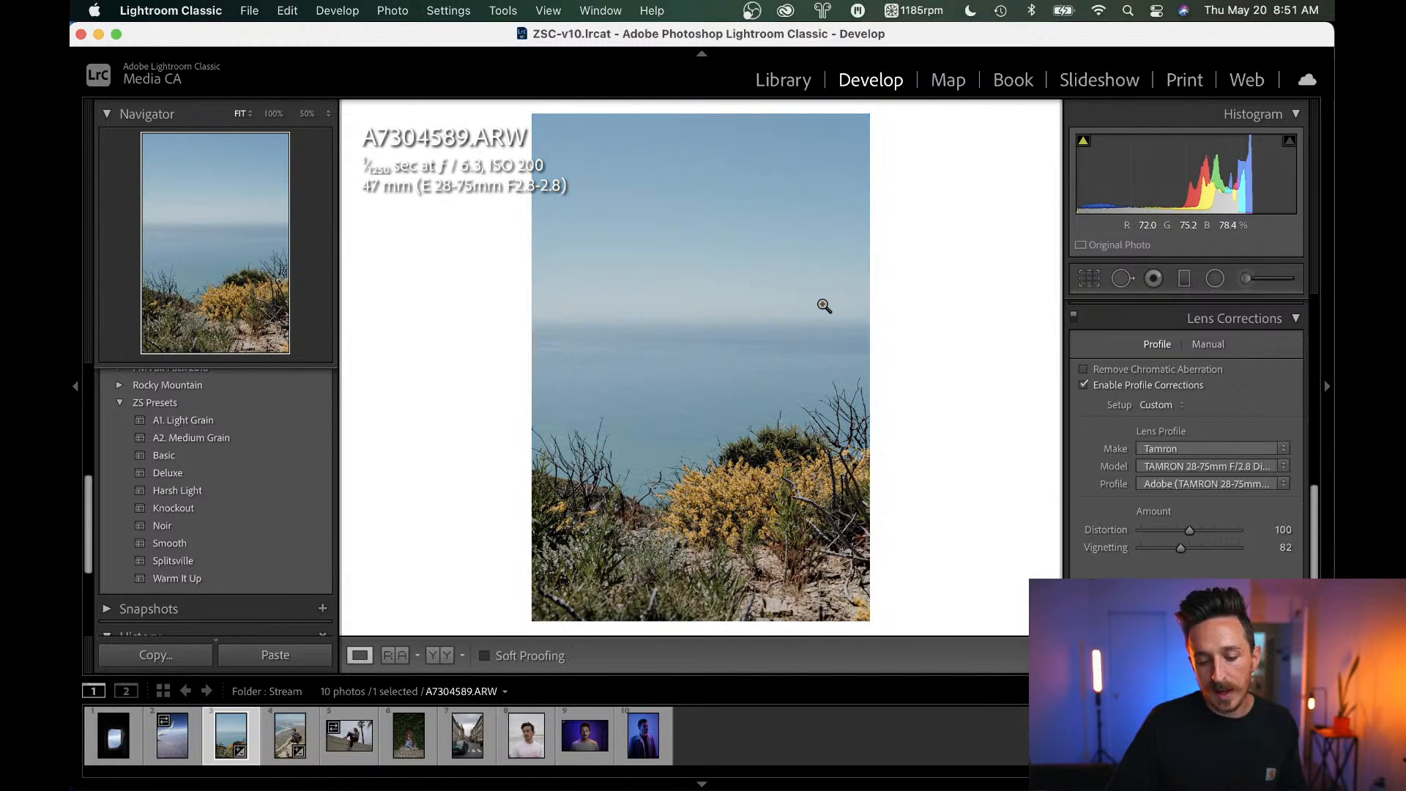
{"action": "left_click", "coordinate": [755, 495]}
{"action": "left_click_drag", "start_coordinate": [758, 494], "coordinate": [877, 348]}
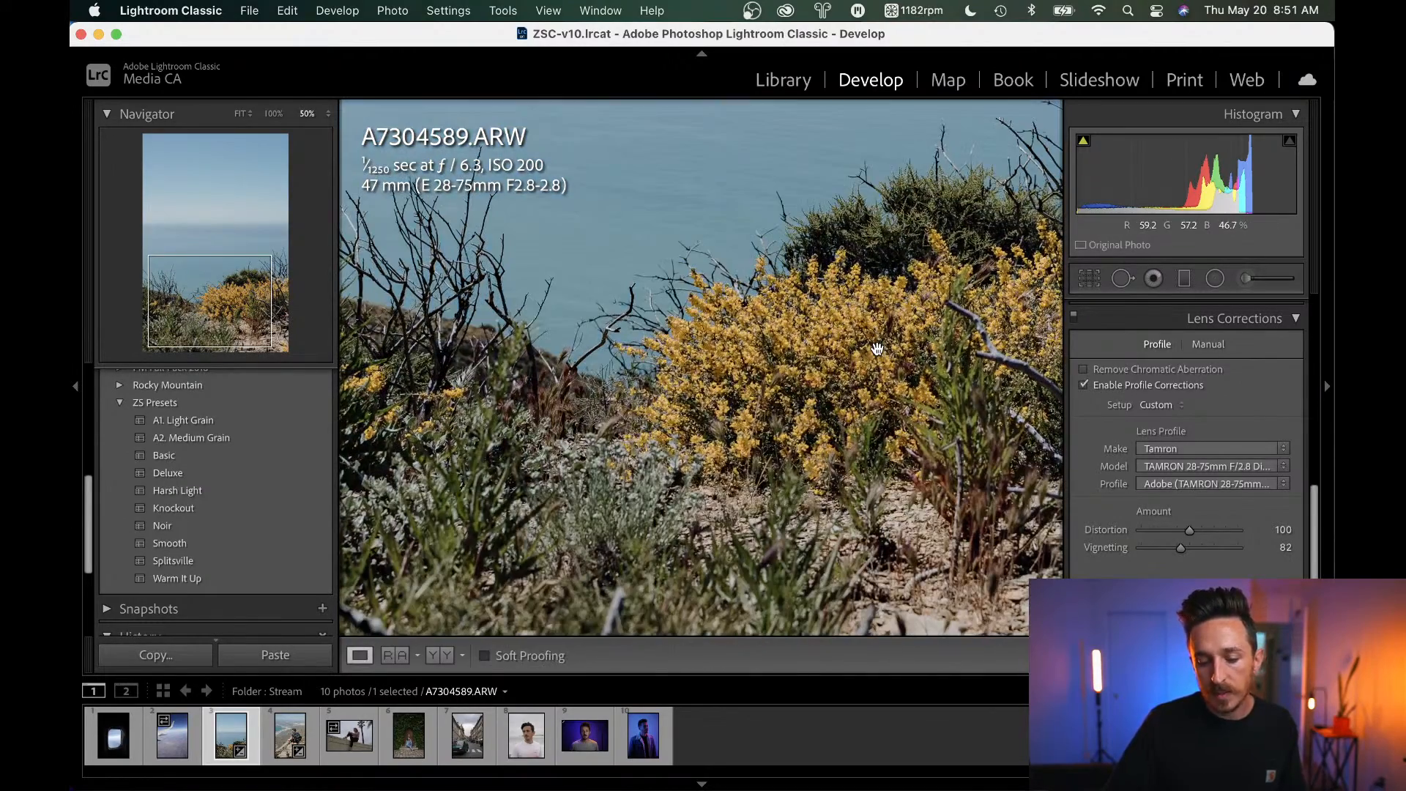
{"action": "left_click", "coordinate": [877, 349]}
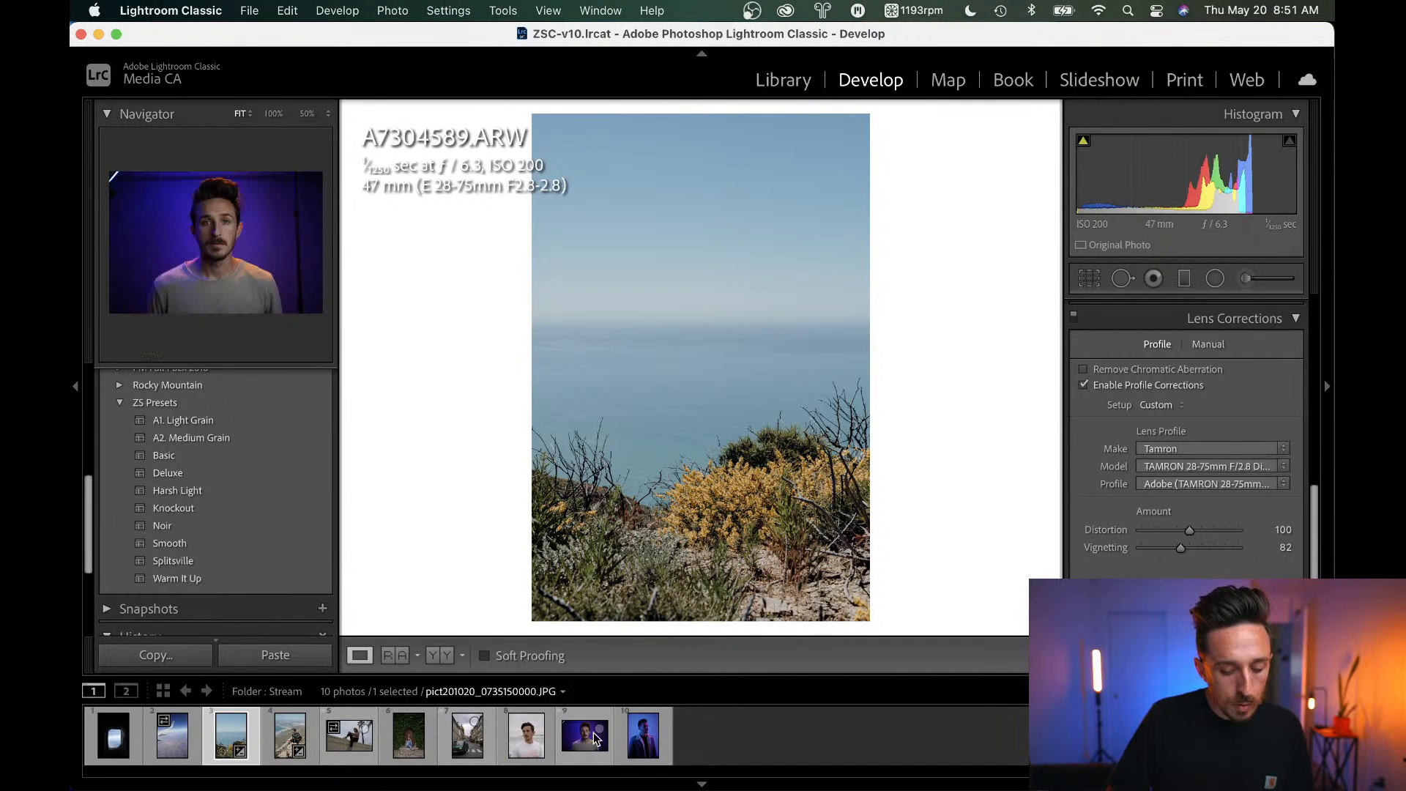
Open the portrait DSC08978-2.JPG, apply the Basic preset from ZS Presets and set Shadows to +60.
{"action": "left_click", "coordinate": [525, 749]}
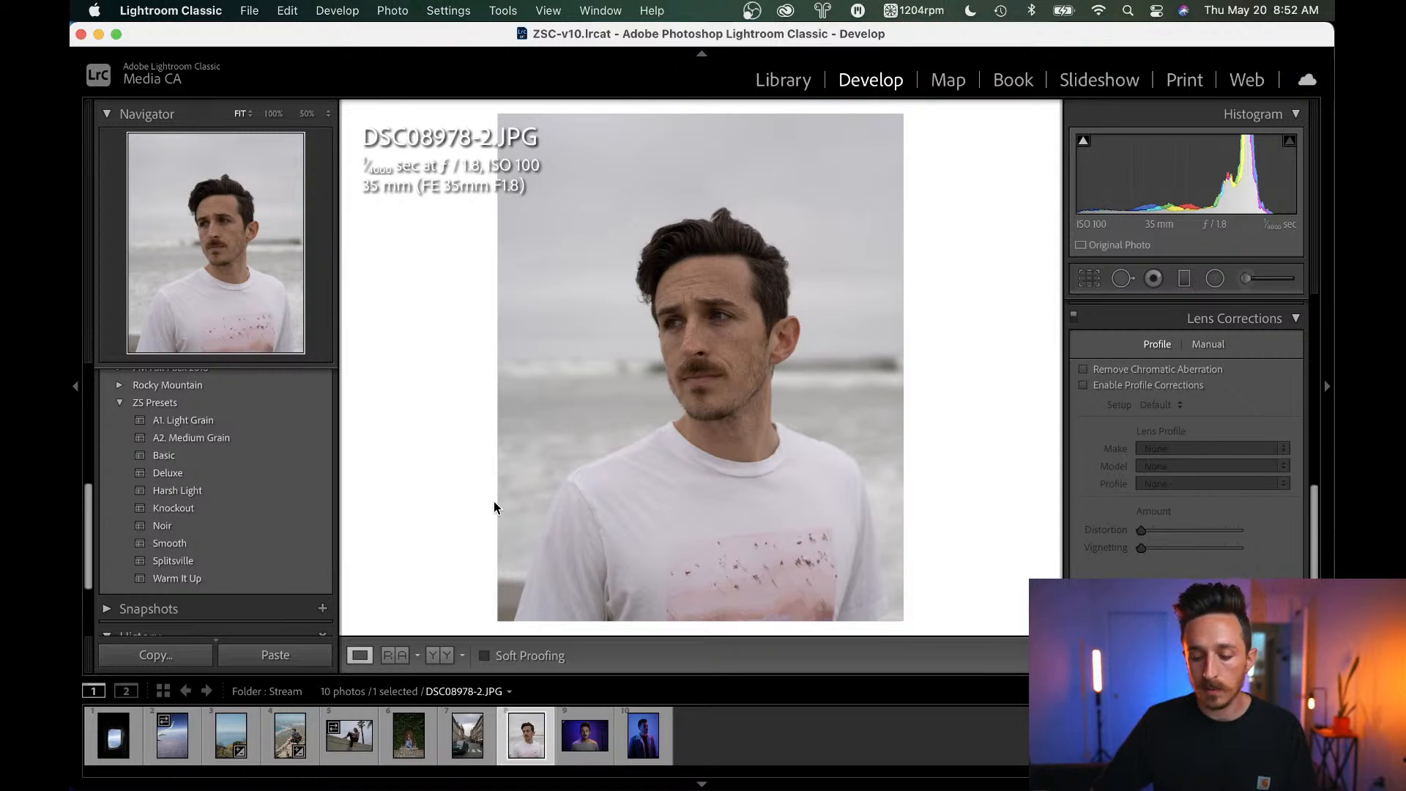
{"action": "scroll", "coordinate": [1254, 359], "scroll_direction": "up", "scroll_amount": 5}
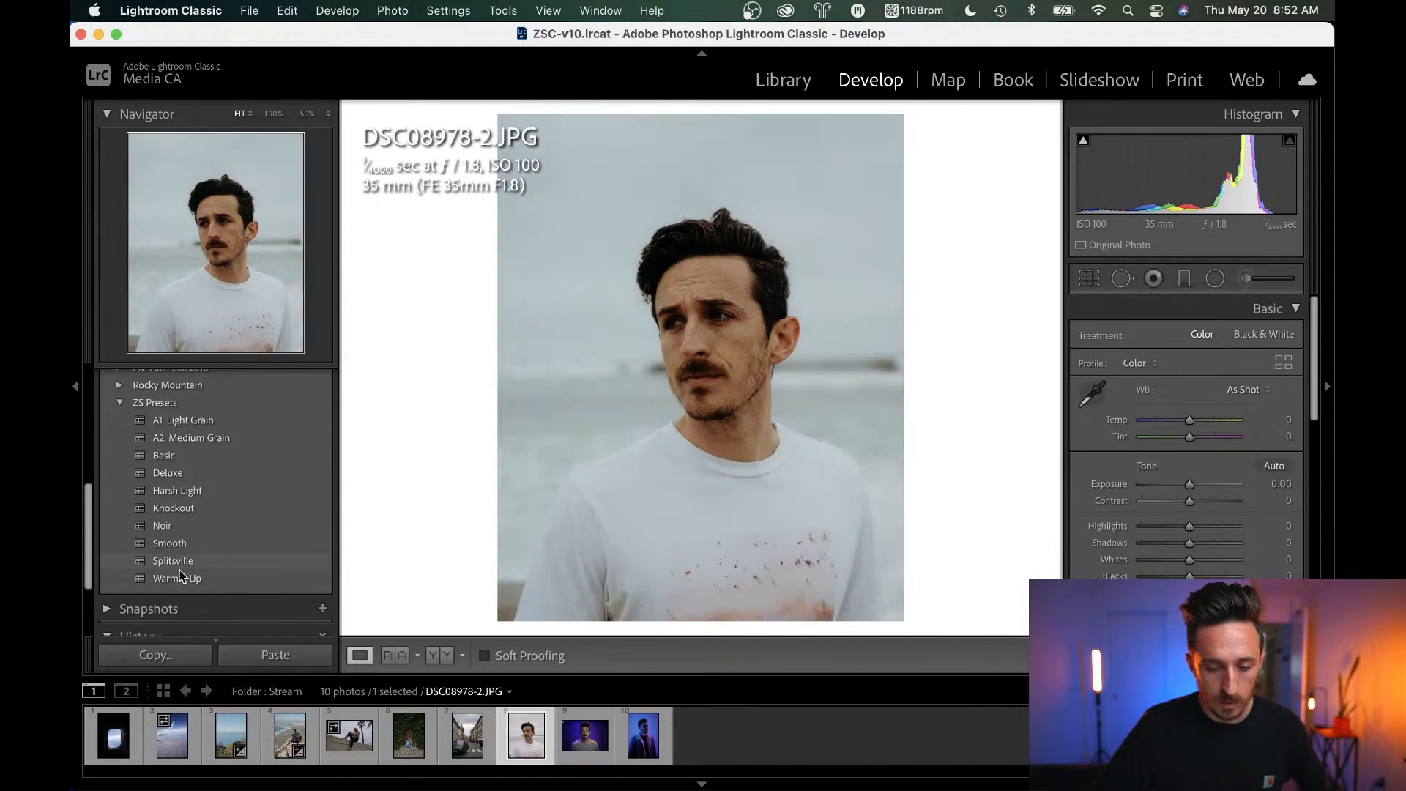
{"action": "left_click", "coordinate": [180, 460]}
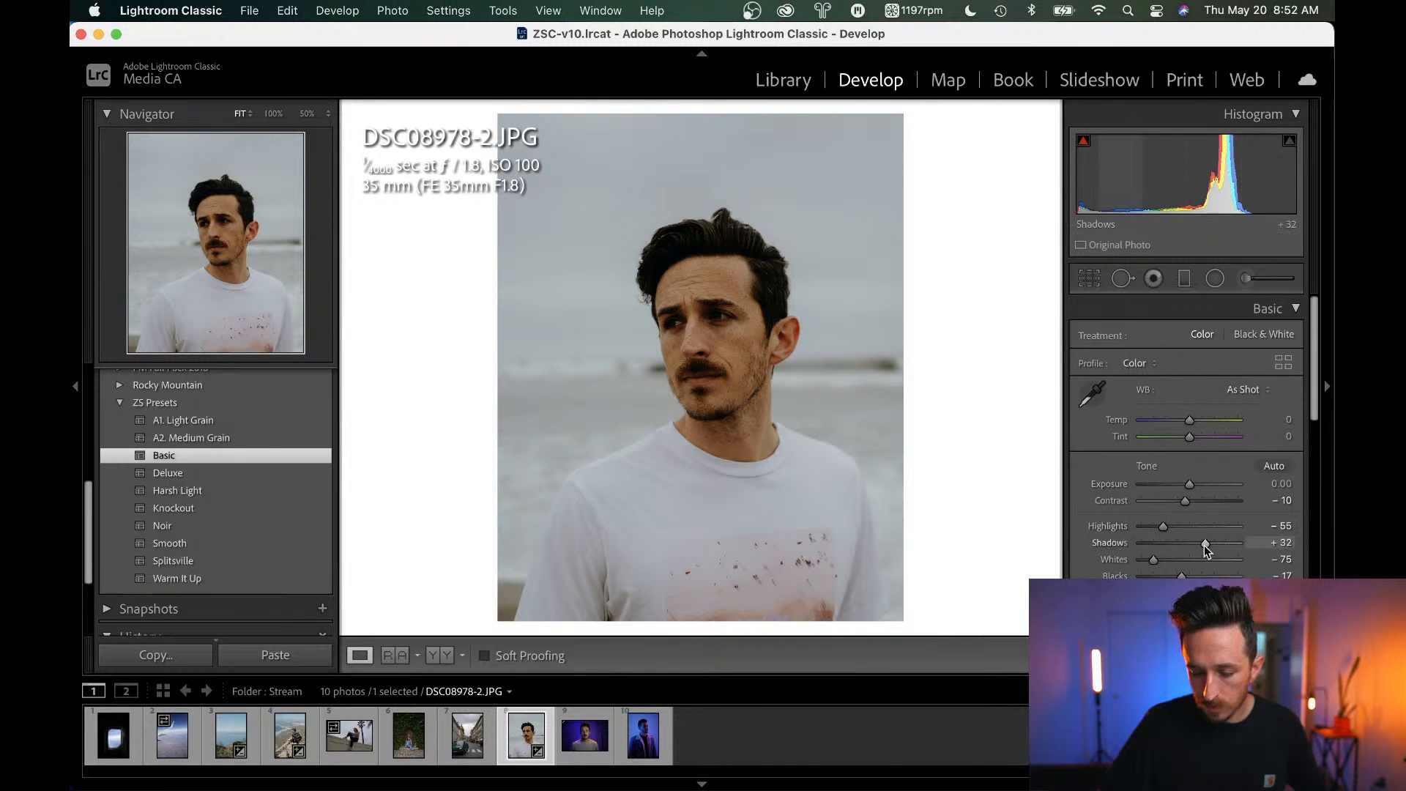
{"action": "left_click_drag", "start_coordinate": [1205, 544], "coordinate": [1217, 545]}
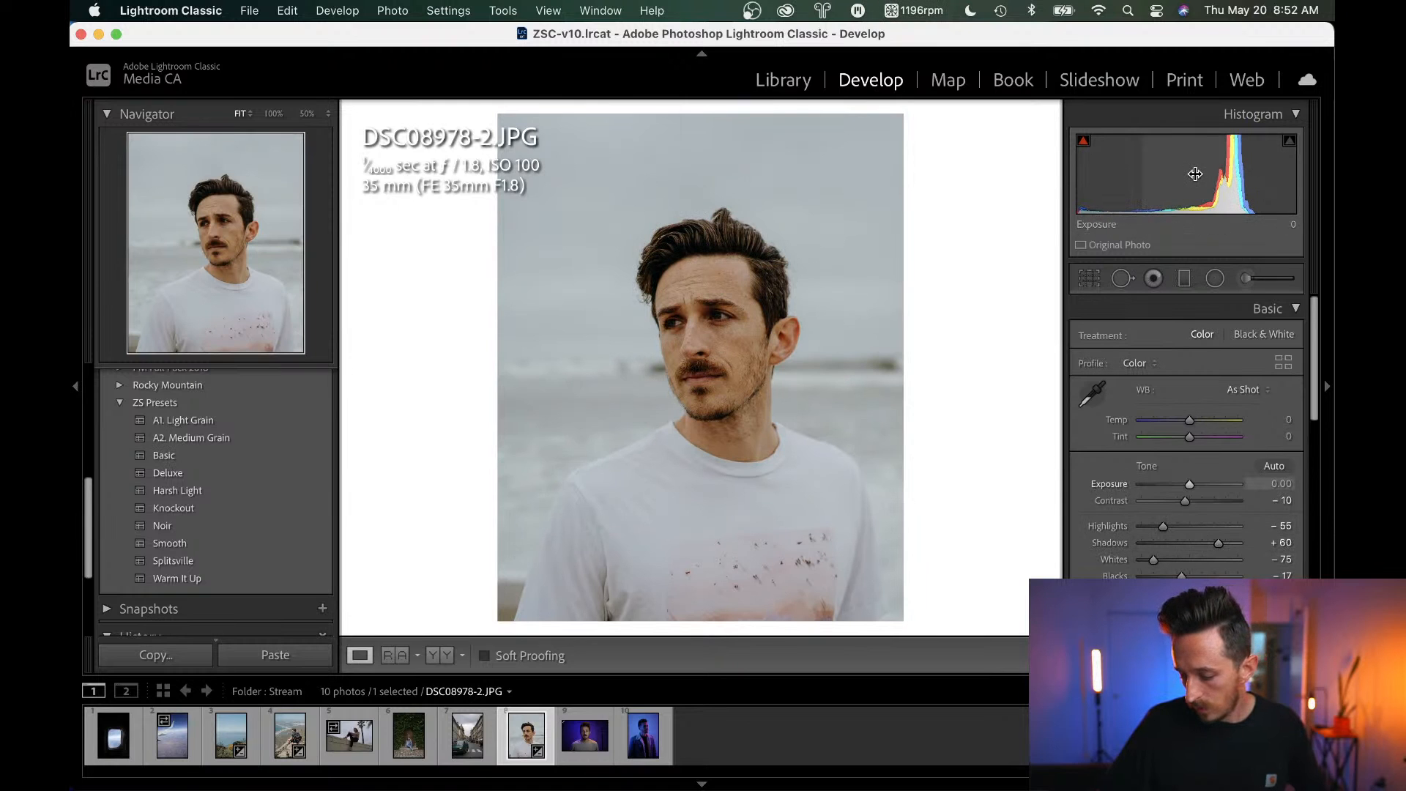
Set the portrait's Exposure to -0.14, Dehaze to +21, Shadows to +81 and Highlights to -48.
{"action": "left_click_drag", "start_coordinate": [1212, 173], "coordinate": [1195, 174]}
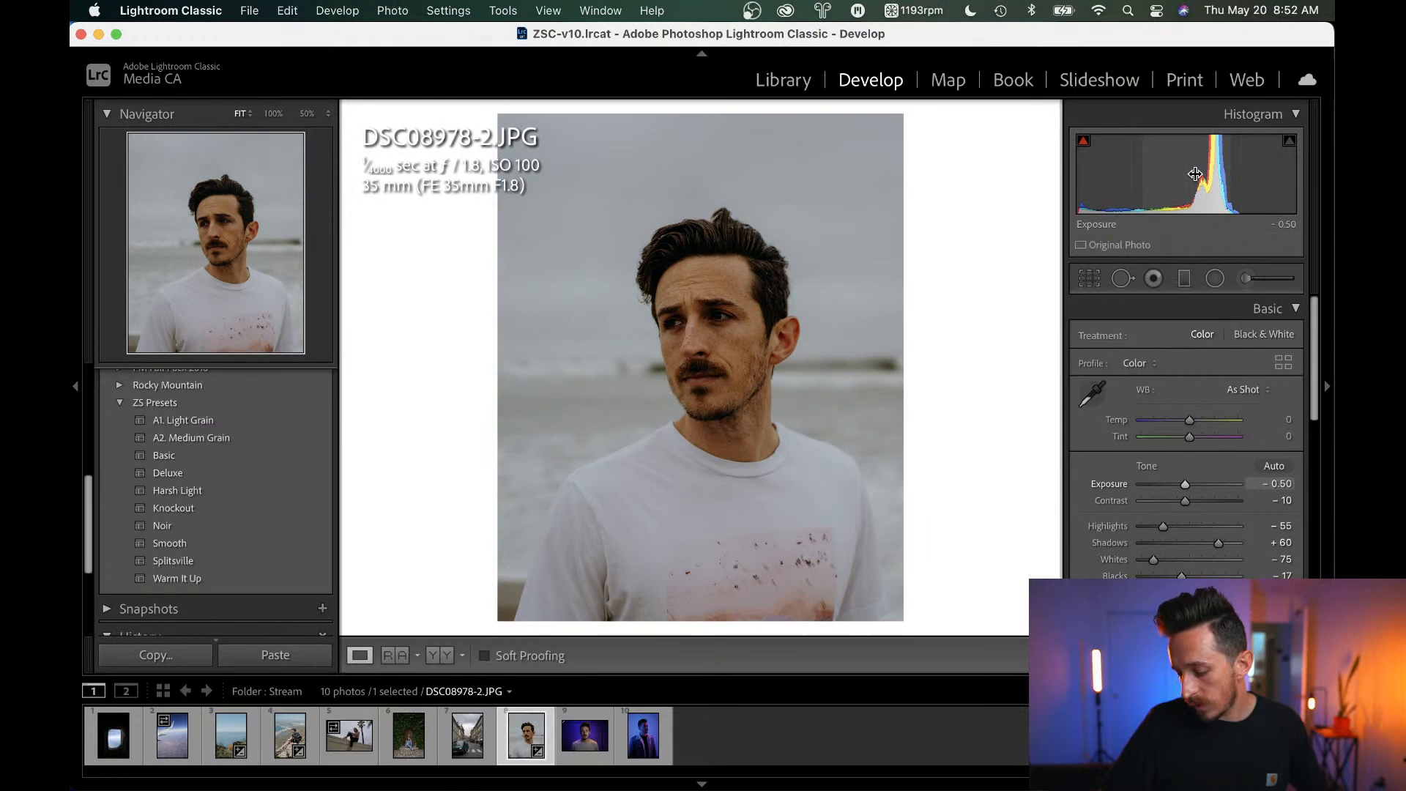
{"action": "left_click_drag", "start_coordinate": [1195, 174], "coordinate": [1207, 173]}
{"action": "scroll", "coordinate": [1201, 578], "scroll_direction": "down", "scroll_amount": 3}
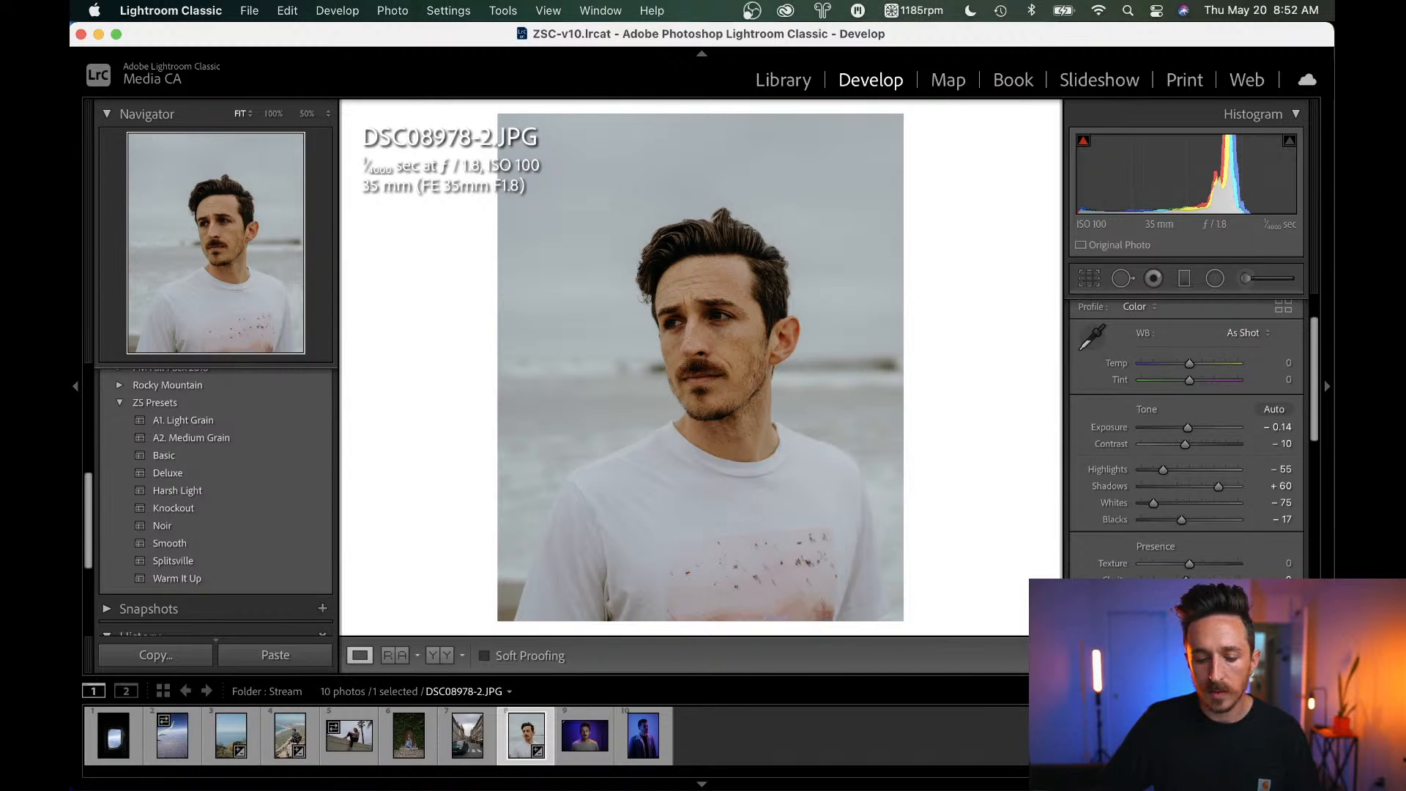
{"action": "left_click_drag", "start_coordinate": [1189, 597], "coordinate": [1199, 597]}
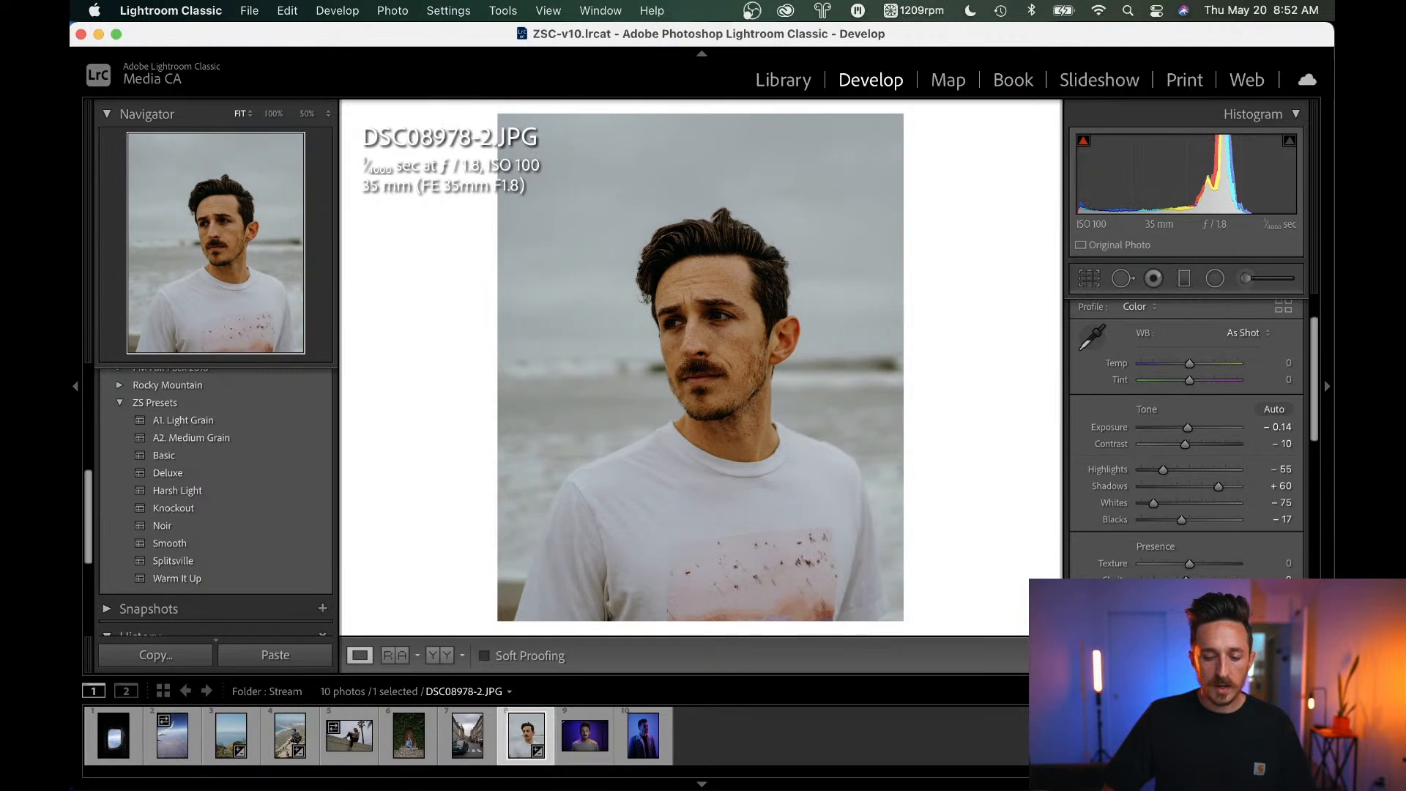
{"action": "left_click_drag", "start_coordinate": [1218, 487], "coordinate": [1166, 467]}
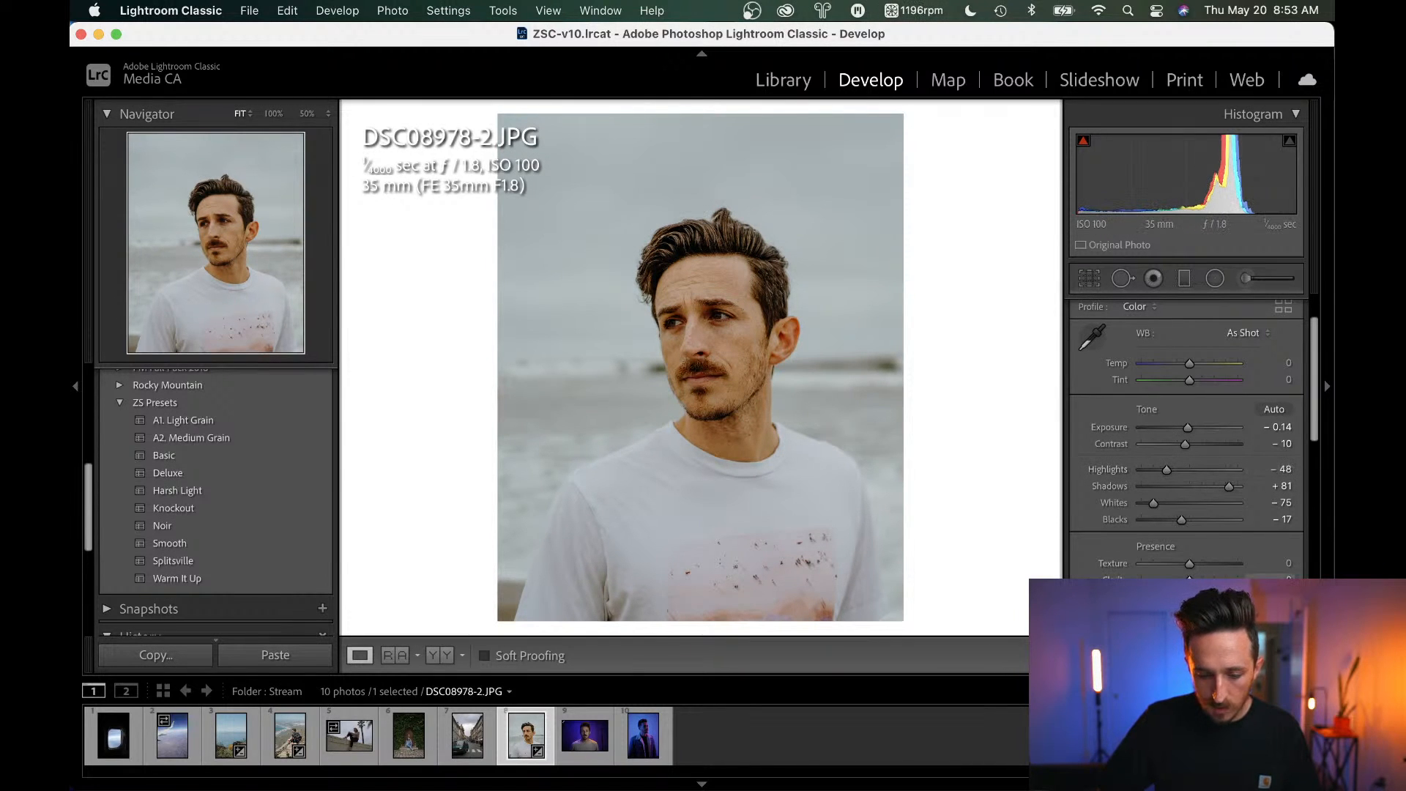
Reduce the portrait's Dehaze to +8 and lower Whites to -100 and Blacks to -35 while viewing the face closely.
{"action": "scroll", "coordinate": [1193, 565], "scroll_direction": "down", "scroll_amount": 3}
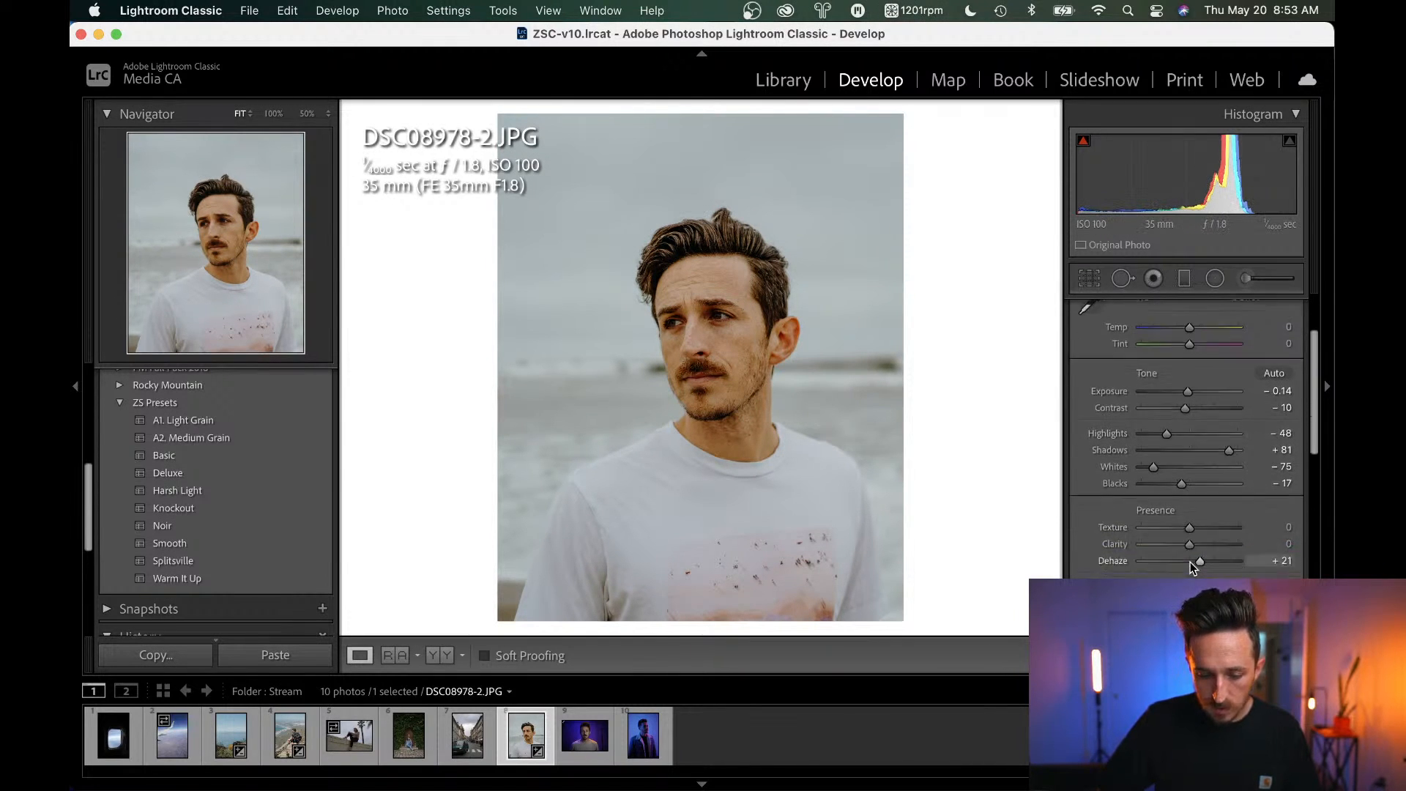
{"action": "left_click_drag", "start_coordinate": [762, 240], "coordinate": [754, 128]}
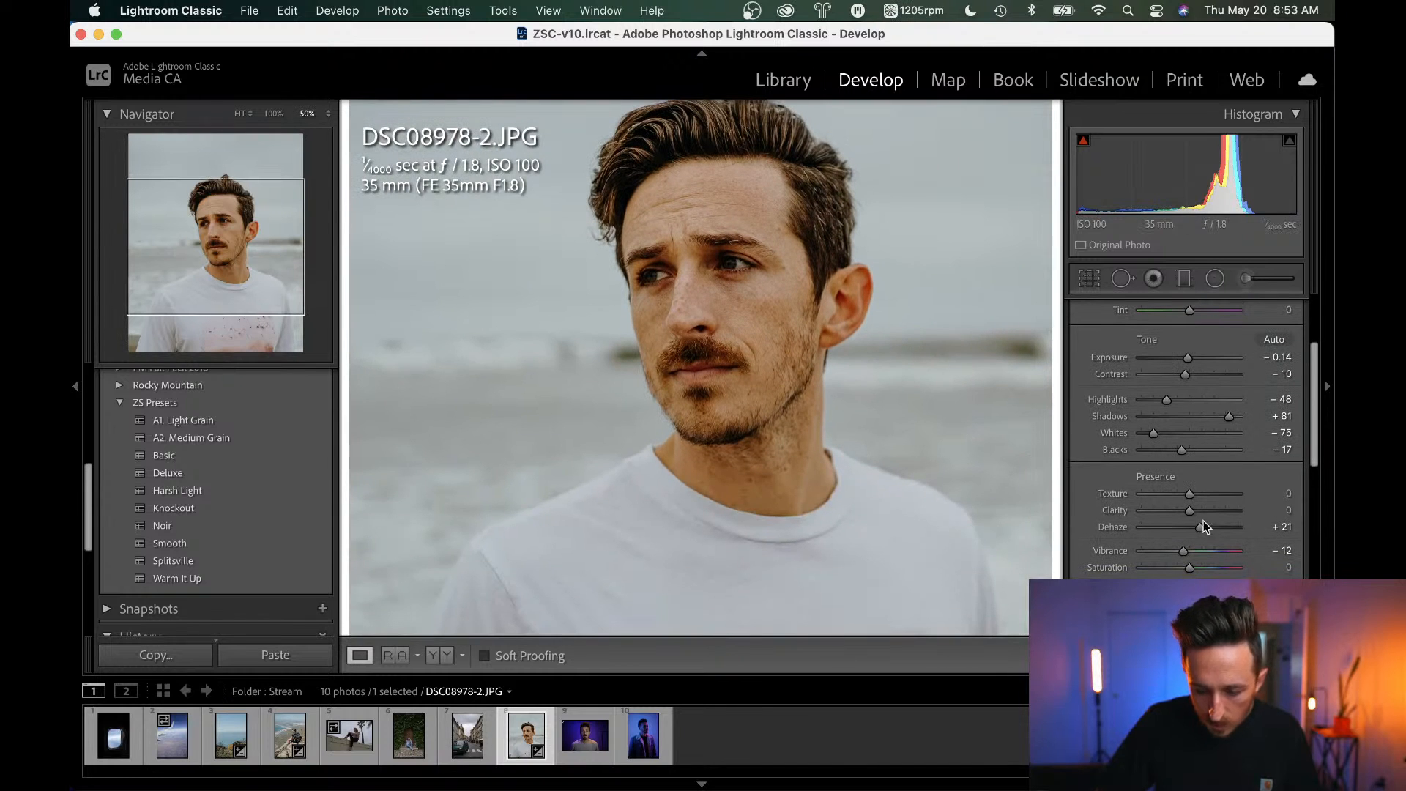
{"action": "left_click_drag", "start_coordinate": [1201, 529], "coordinate": [1193, 530]}
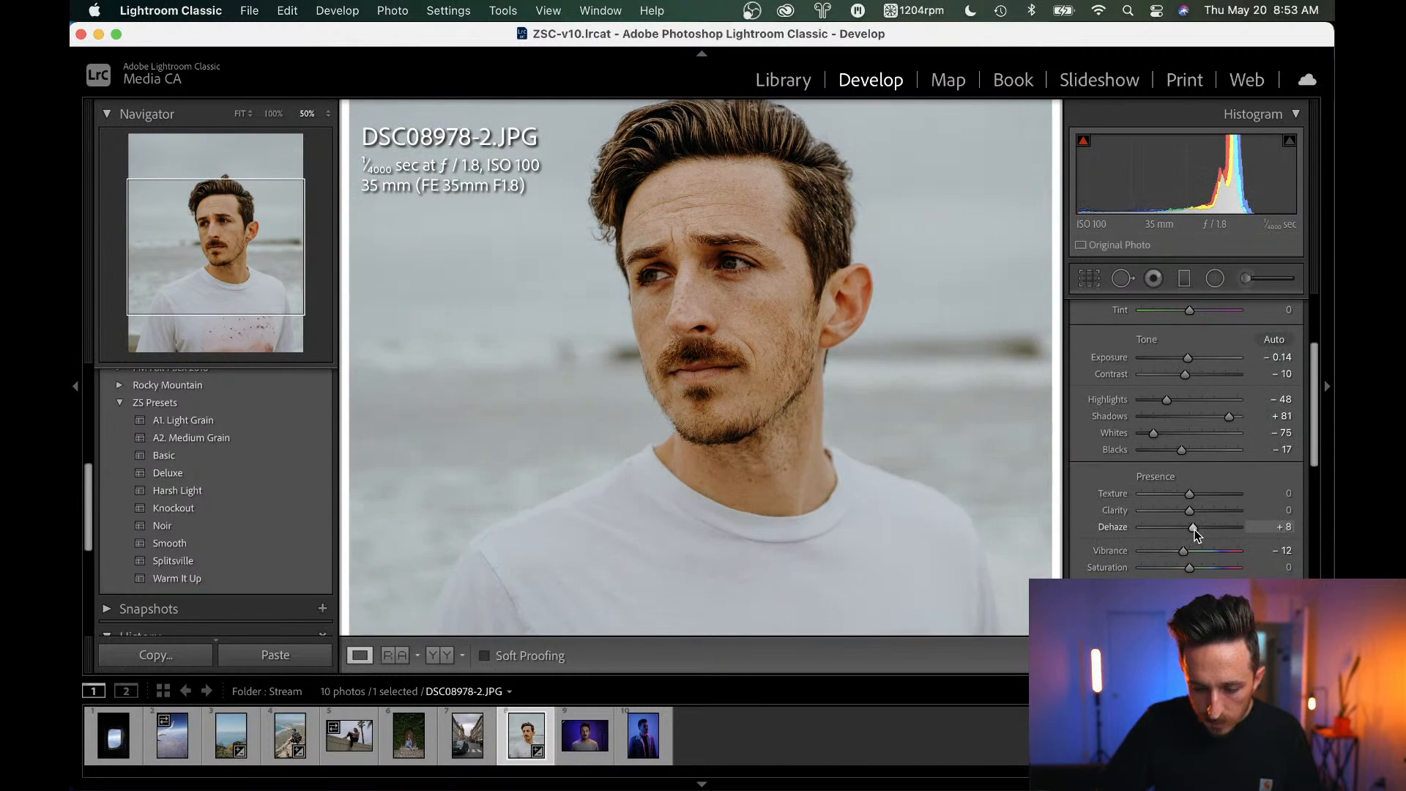
{"action": "scroll", "coordinate": [1187, 453], "scroll_direction": "down", "scroll_amount": 2}
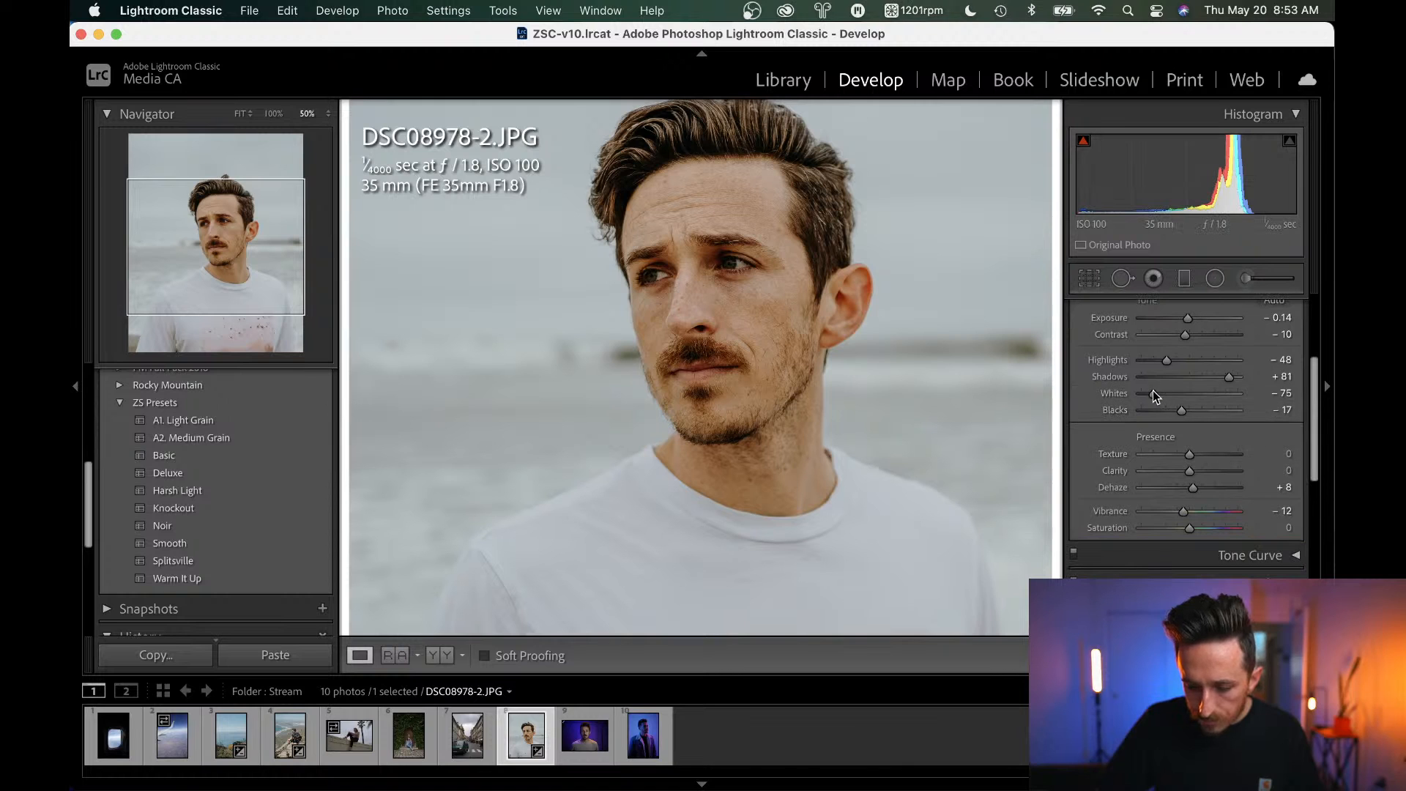
{"action": "mouse_move", "coordinate": [1153, 393]}
{"action": "left_mouse_down"}
{"action": "mouse_move", "coordinate": [1124, 405]}
{"action": "mouse_move", "coordinate": [1172, 414]}
{"action": "left_mouse_up"}
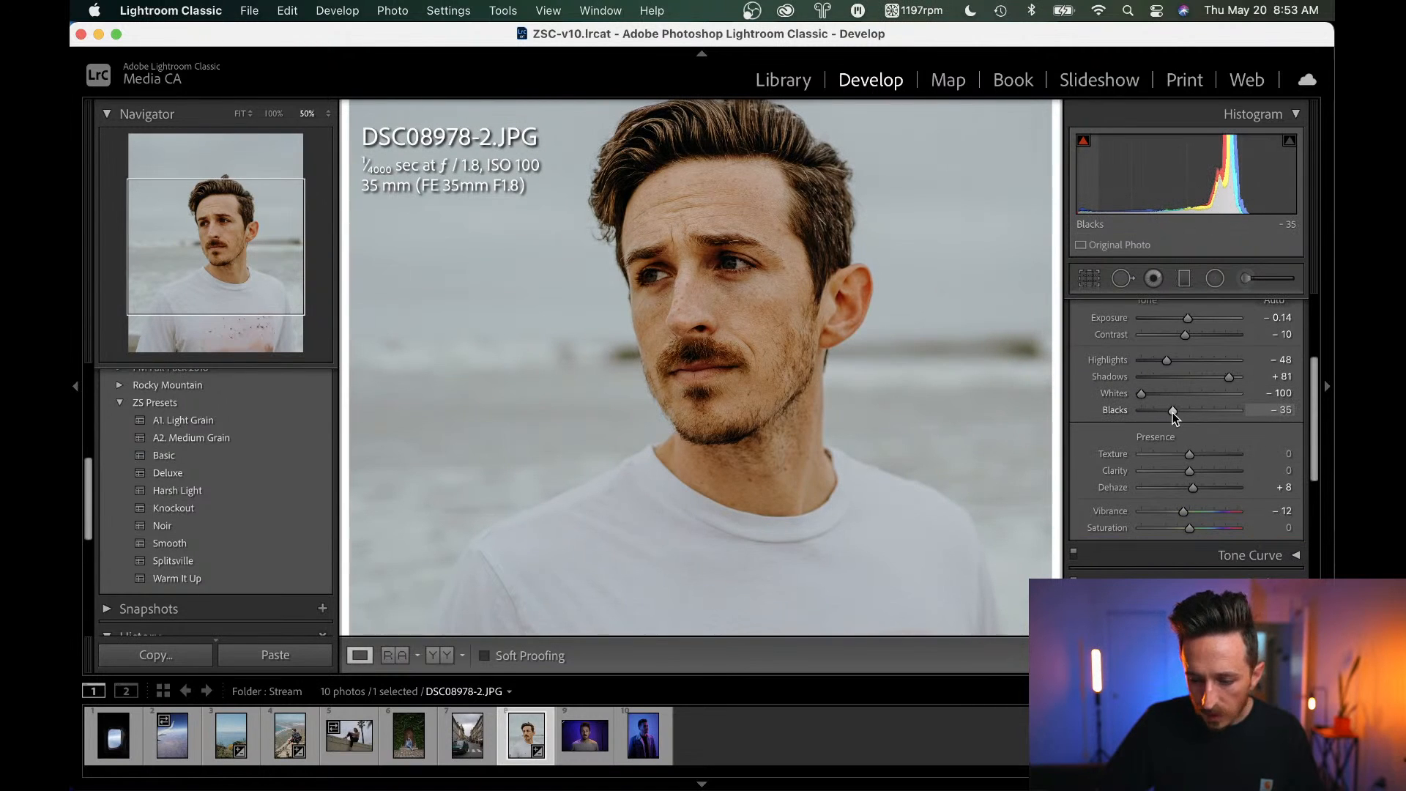
Set the portrait's Highlights to -81, Shadows to +66 and Exposure to +0.35.
{"action": "mouse_move", "coordinate": [1168, 363]}
{"action": "left_mouse_down"}
{"action": "mouse_move", "coordinate": [1141, 365]}
{"action": "mouse_move", "coordinate": [1152, 363]}
{"action": "left_mouse_up"}
{"action": "scroll", "coordinate": [1159, 385], "scroll_direction": "up", "scroll_amount": 1}
{"action": "left_click_drag", "start_coordinate": [1231, 416], "coordinate": [1220, 412]}
{"action": "left_click_drag", "start_coordinate": [1190, 351], "coordinate": [1195, 351]}
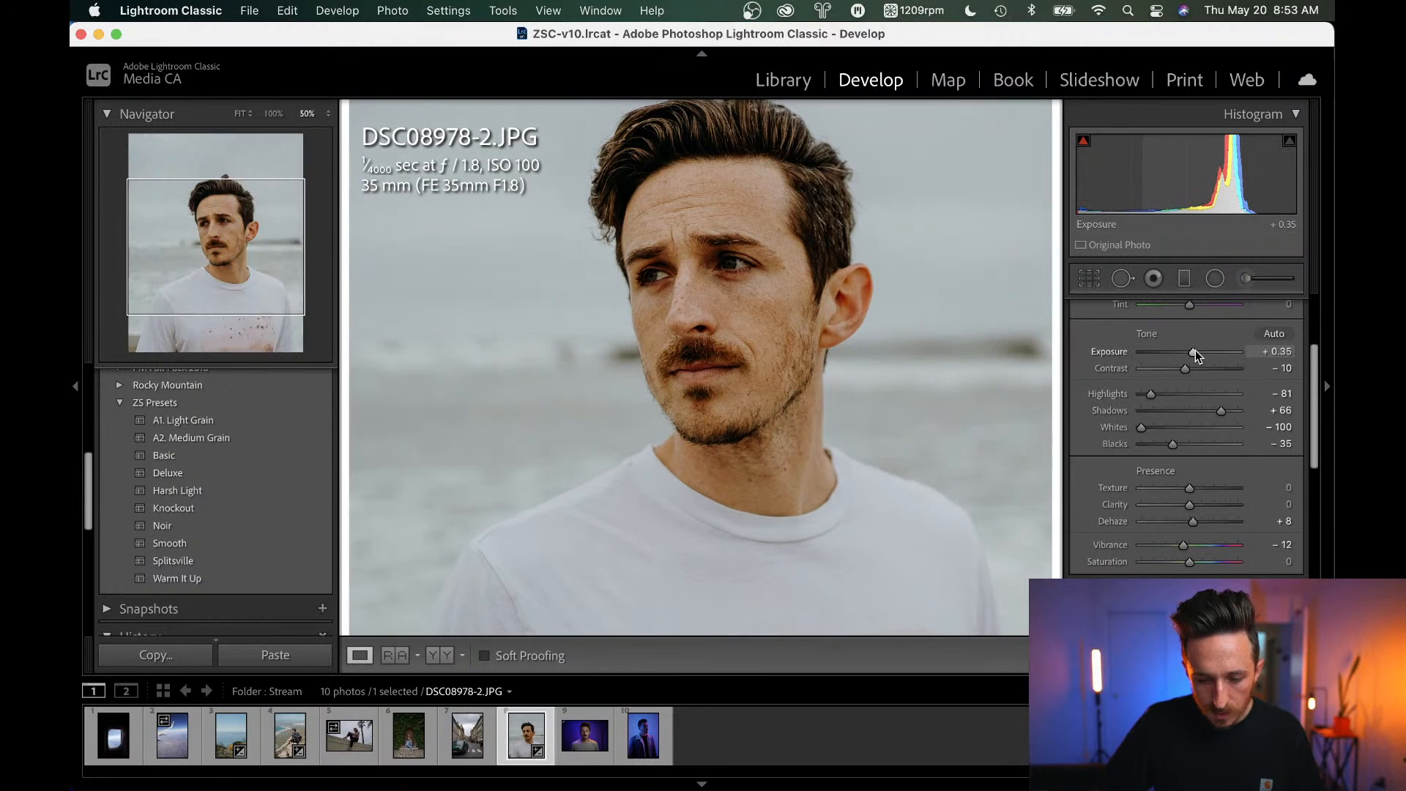
Compare the whole portrait before and after the edits by switching between the two versions twice.
{"action": "scroll", "coordinate": [828, 432], "scroll_direction": "up", "scroll_amount": 5}
{"action": "scroll", "coordinate": [711, 349], "scroll_direction": "down", "scroll_amount": 3}
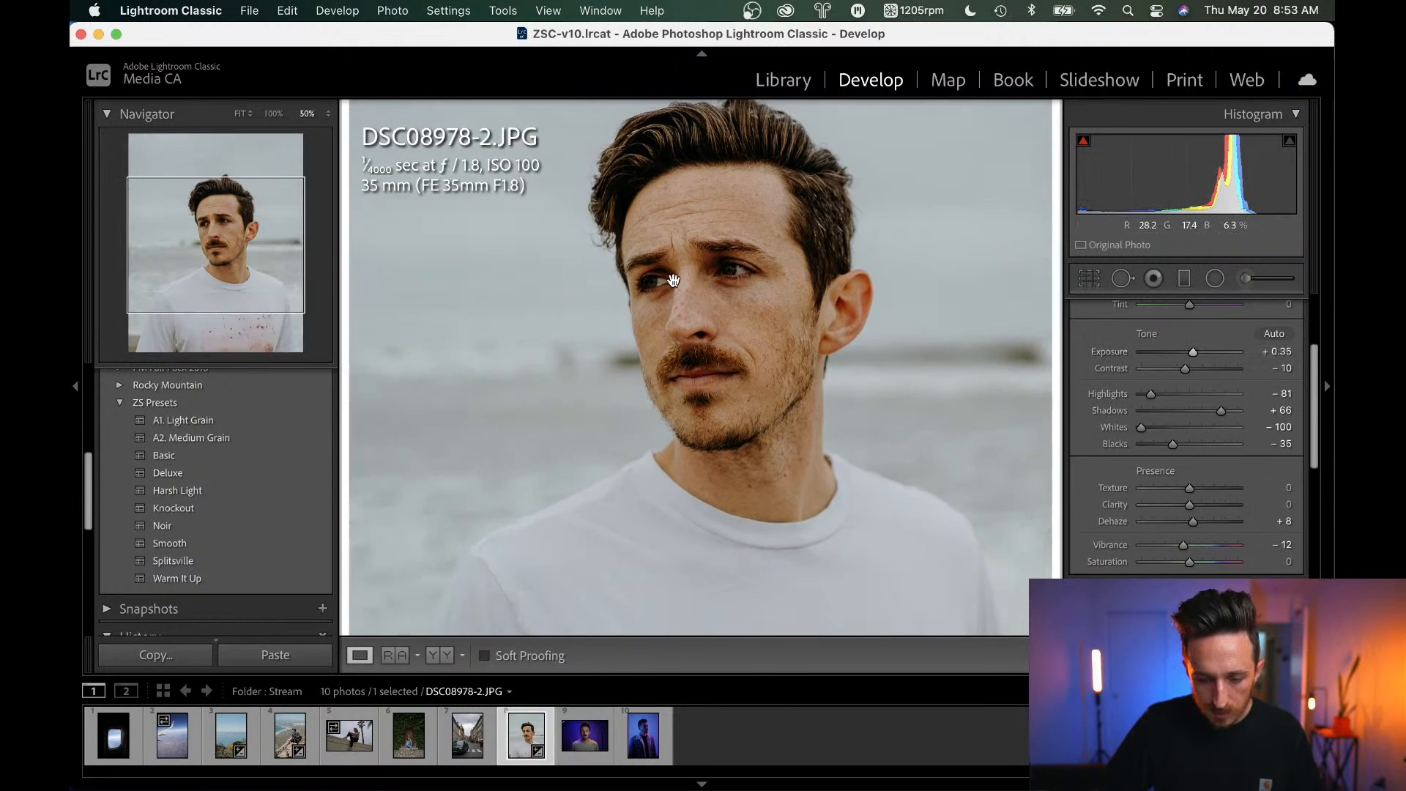
{"action": "left_click", "coordinate": [739, 370]}
{"action": "key", "text": "backslash"}
{"action": "key", "text": "backslash"}
{"action": "key", "text": "backslash"}
{"action": "key", "text": "backslash"}
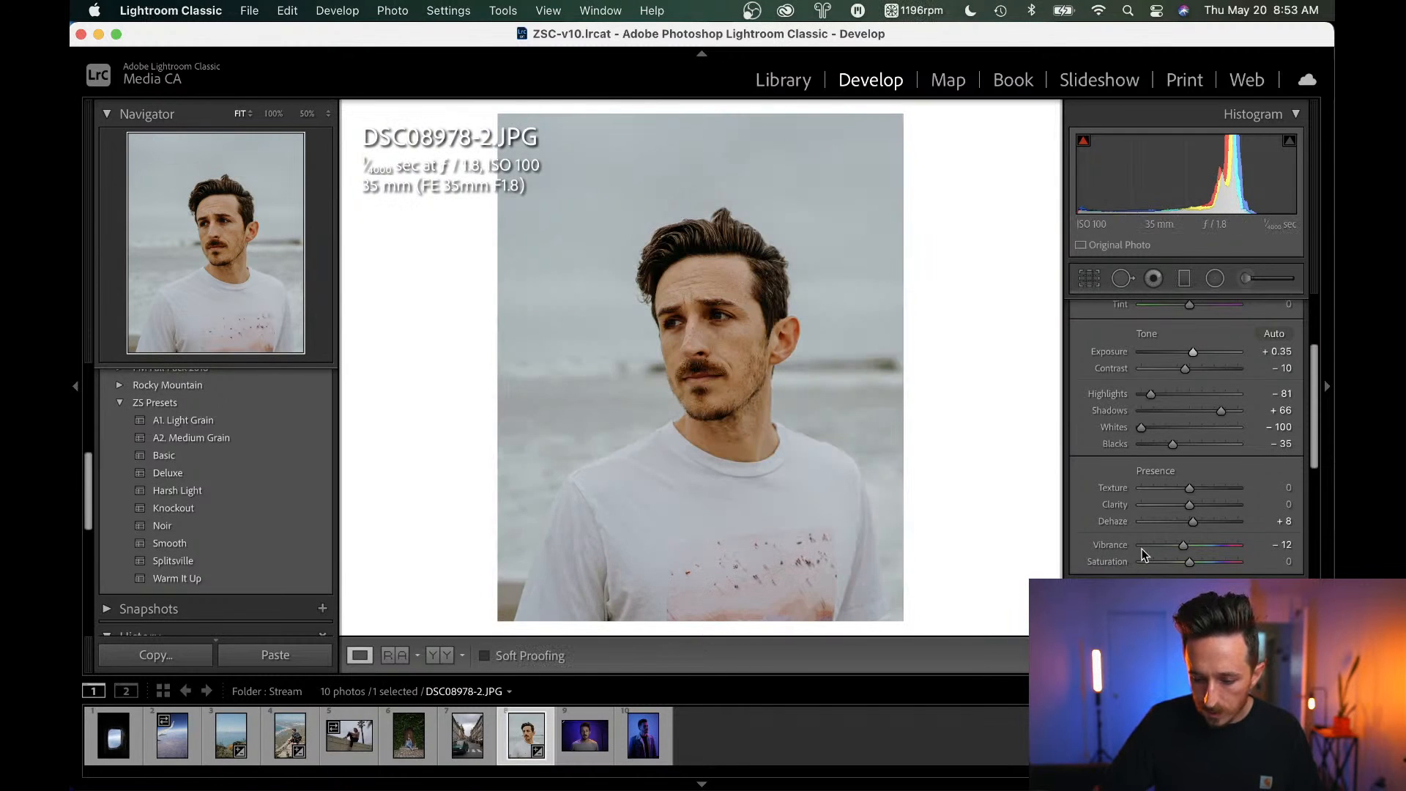
Set Vibrance to -16, Dehaze to +17, Shadows to +72 and Highlights to -76, and compare the portrait with its unedited version.
{"action": "scroll", "coordinate": [1194, 520], "scroll_direction": "down", "scroll_amount": 1}
{"action": "left_click_drag", "start_coordinate": [1186, 531], "coordinate": [1197, 511]}
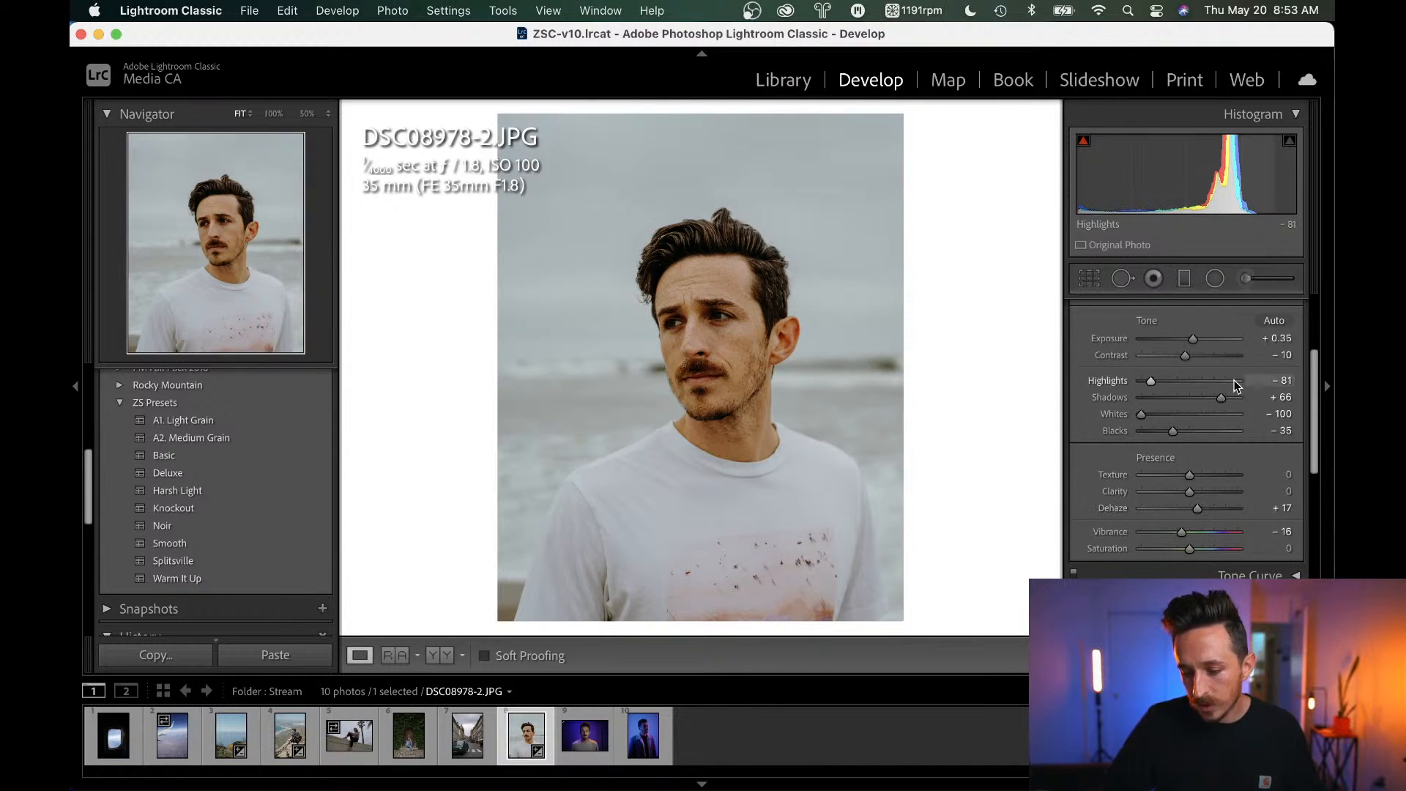
{"action": "left_click_drag", "start_coordinate": [1222, 398], "coordinate": [1148, 384]}
{"action": "key", "text": "backslash"}
{"action": "key", "text": "backslash"}
Remove the blemish beside the man's eye at 100% zoom with Spot Removal in Heal mode.
{"action": "left_click", "coordinate": [728, 339]}
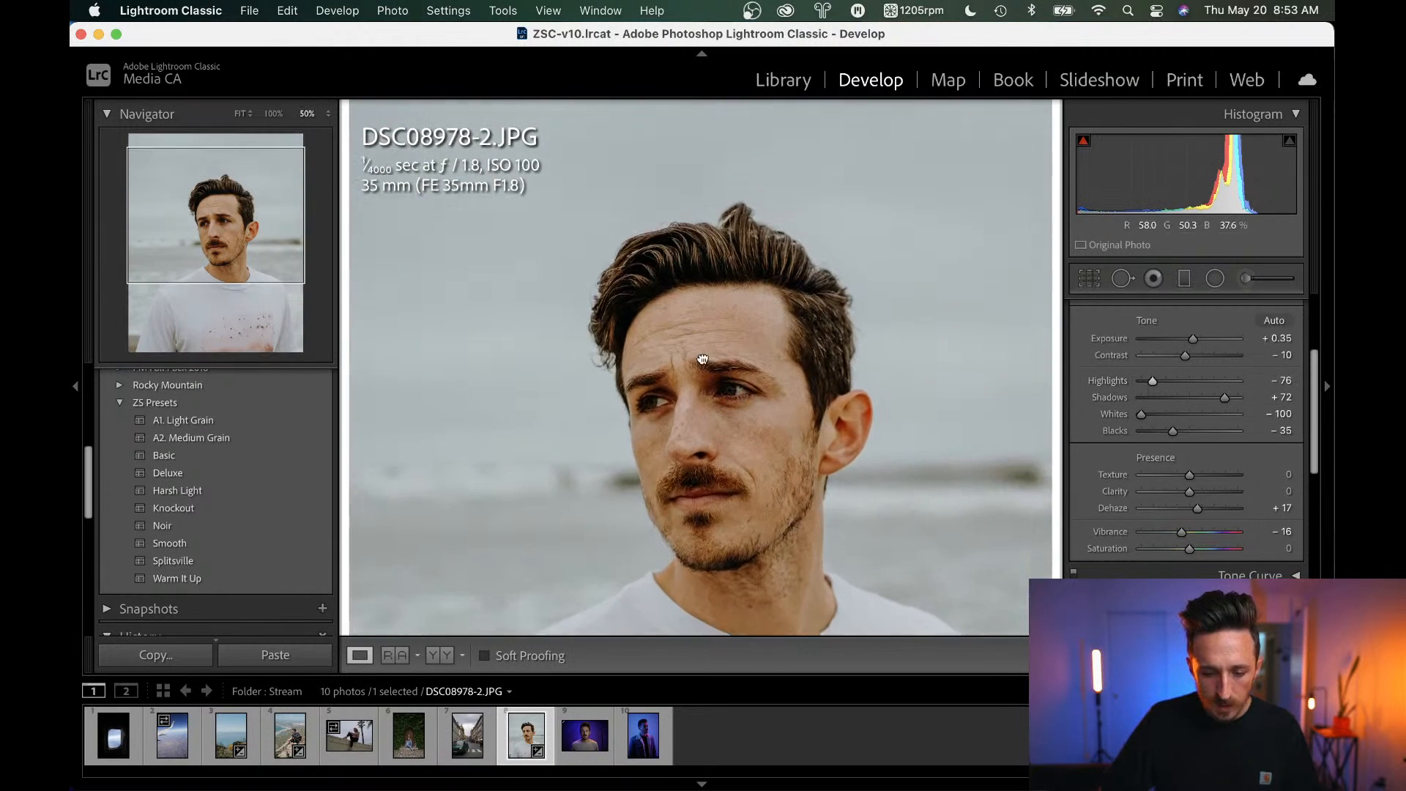
{"action": "left_click_drag", "start_coordinate": [727, 339], "coordinate": [663, 252]}
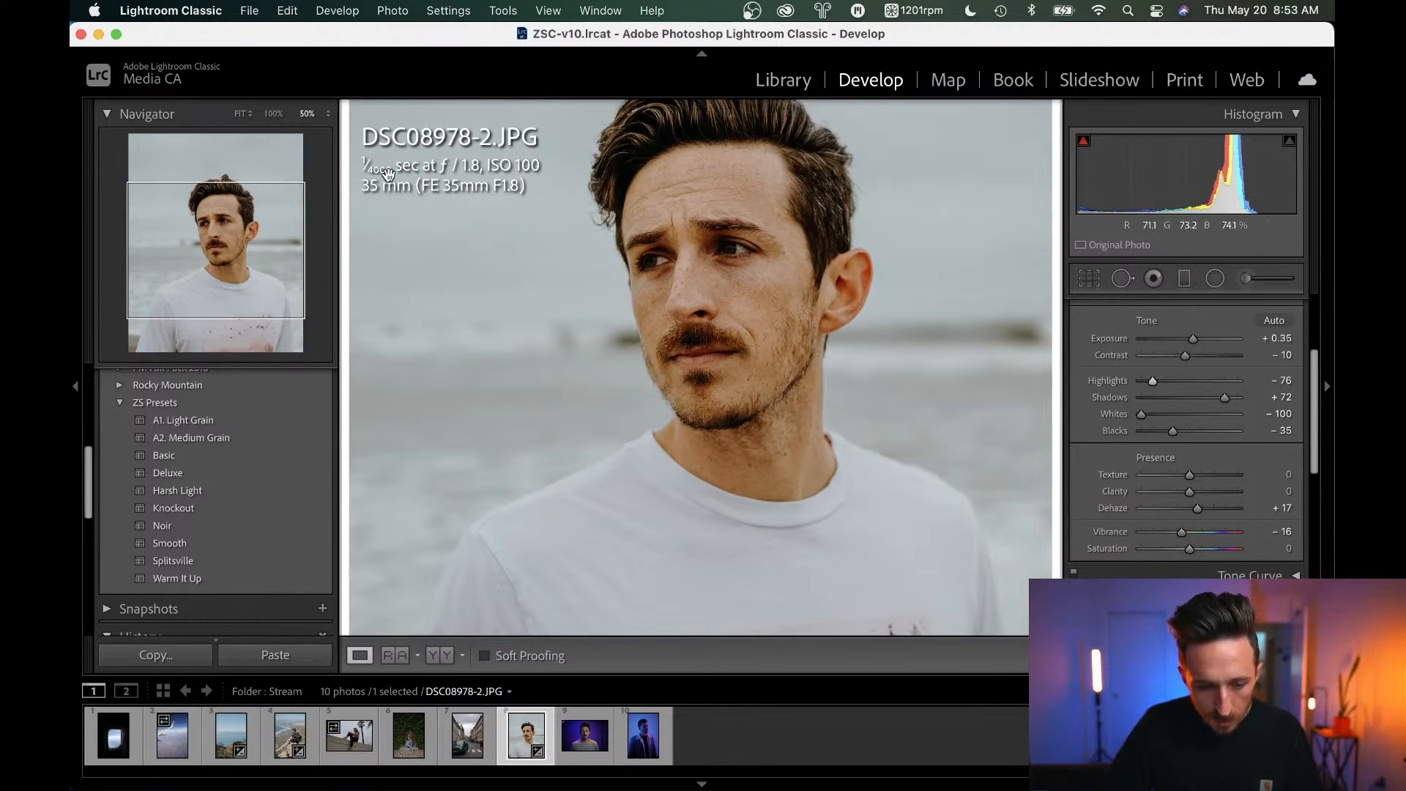
{"action": "left_click", "coordinate": [273, 114]}
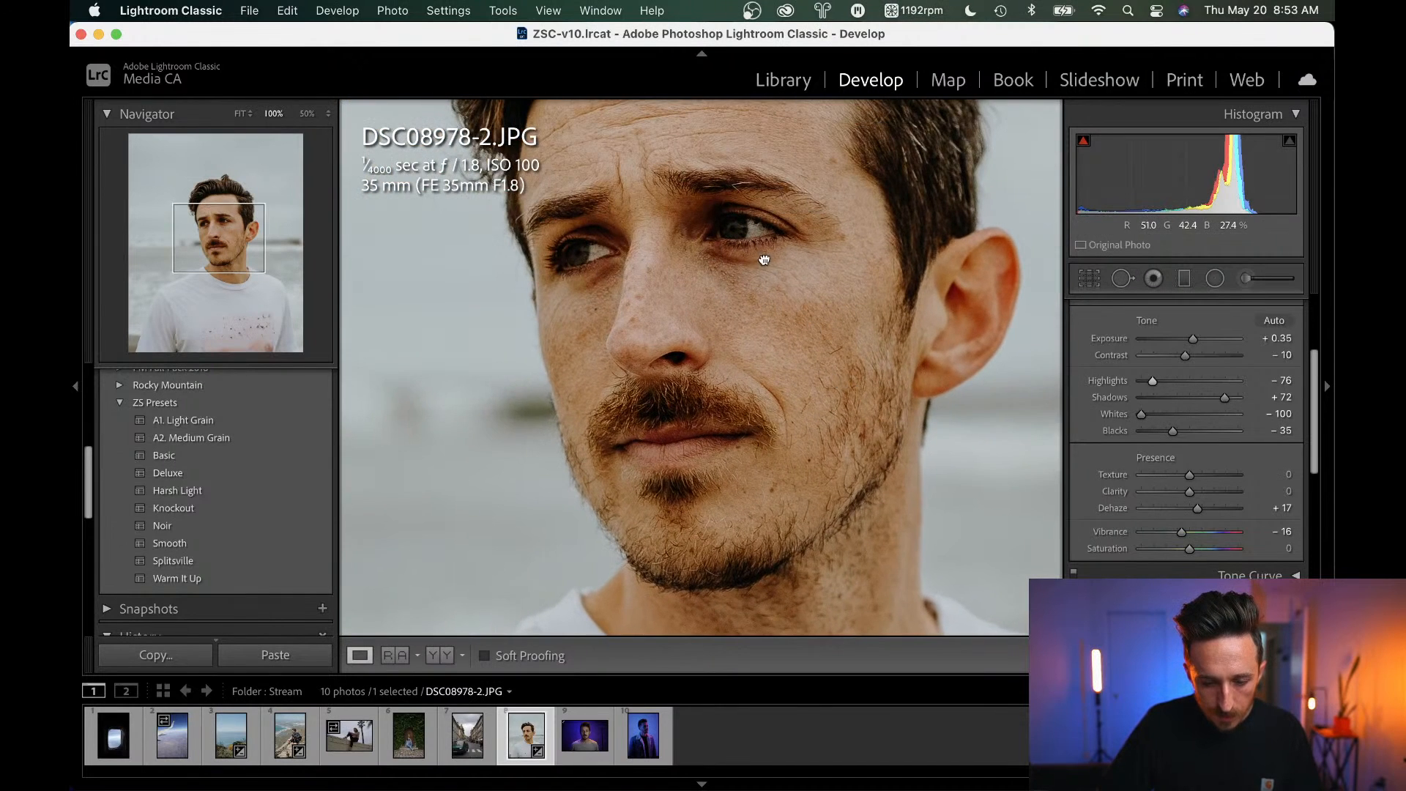
{"action": "left_click_drag", "start_coordinate": [762, 261], "coordinate": [805, 336]}
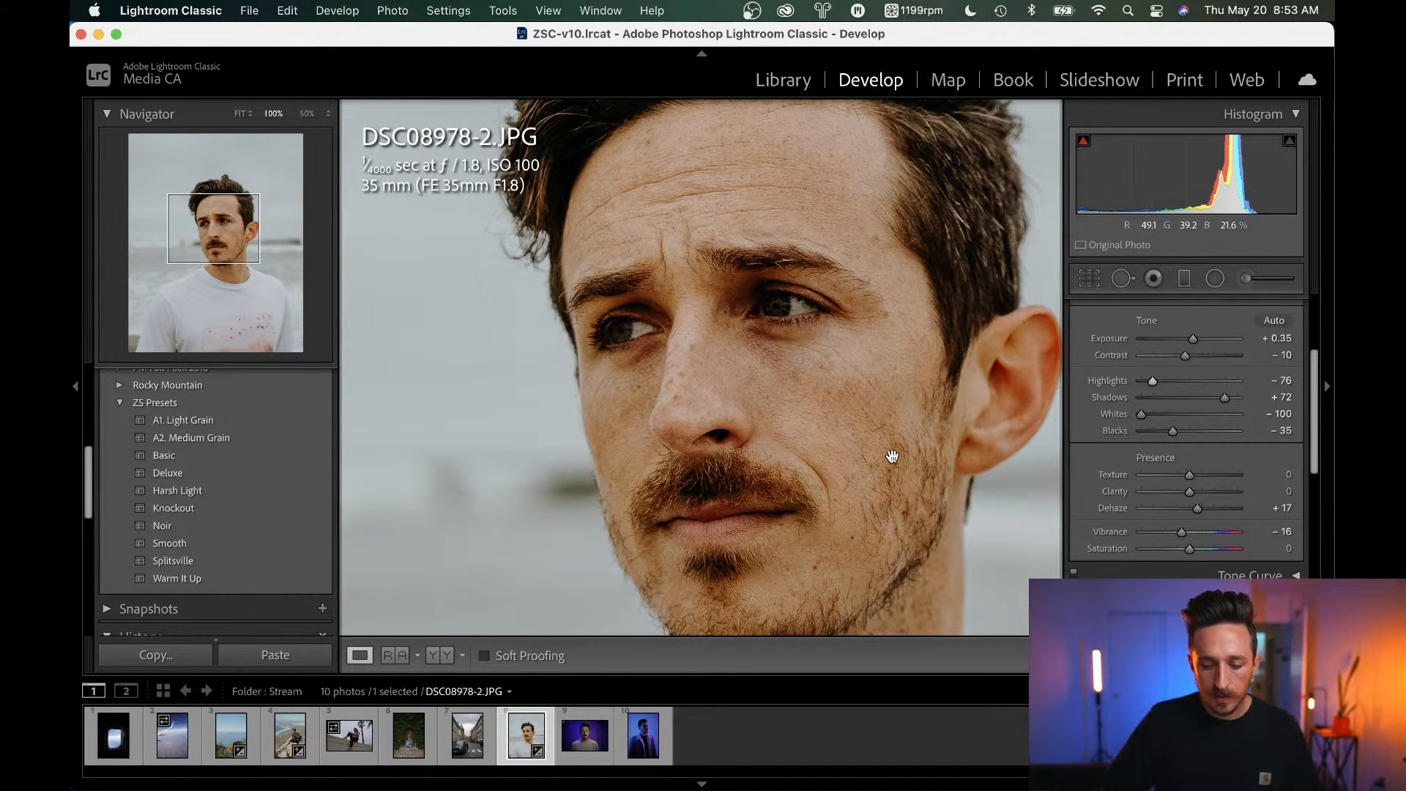
{"action": "right_click", "coordinate": [779, 492]}
{"action": "left_click", "coordinate": [652, 362]}
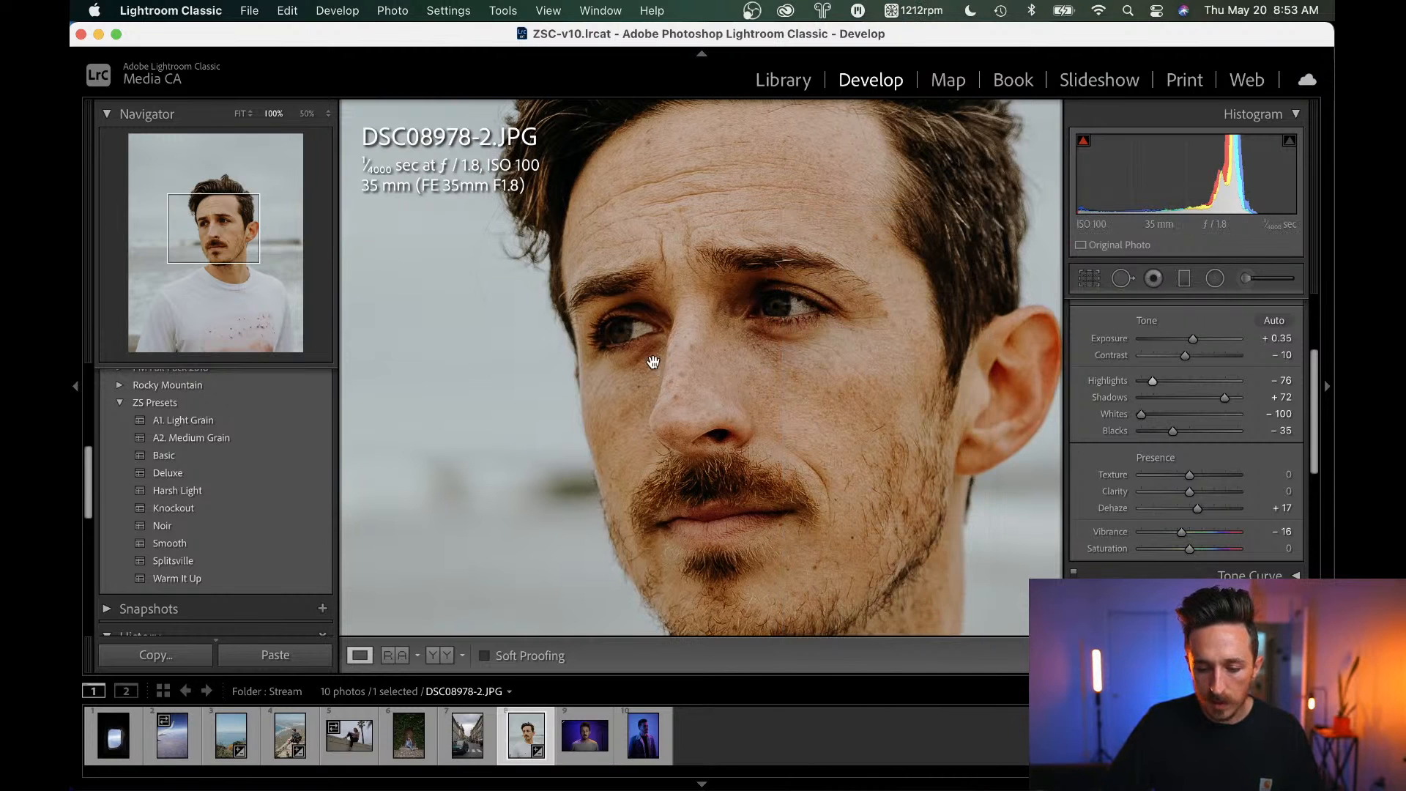
{"action": "left_click", "coordinate": [1123, 279]}
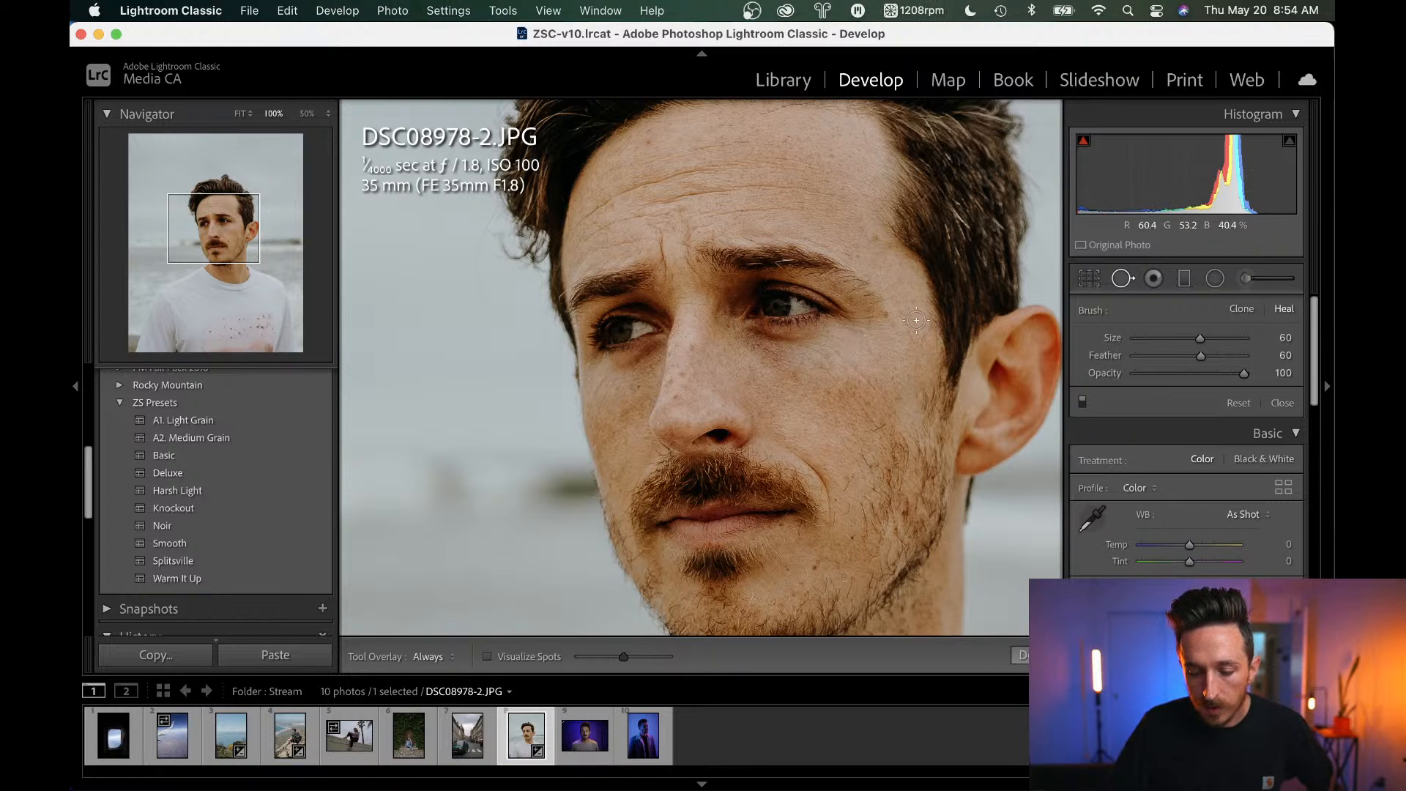
{"action": "left_click", "coordinate": [891, 314]}
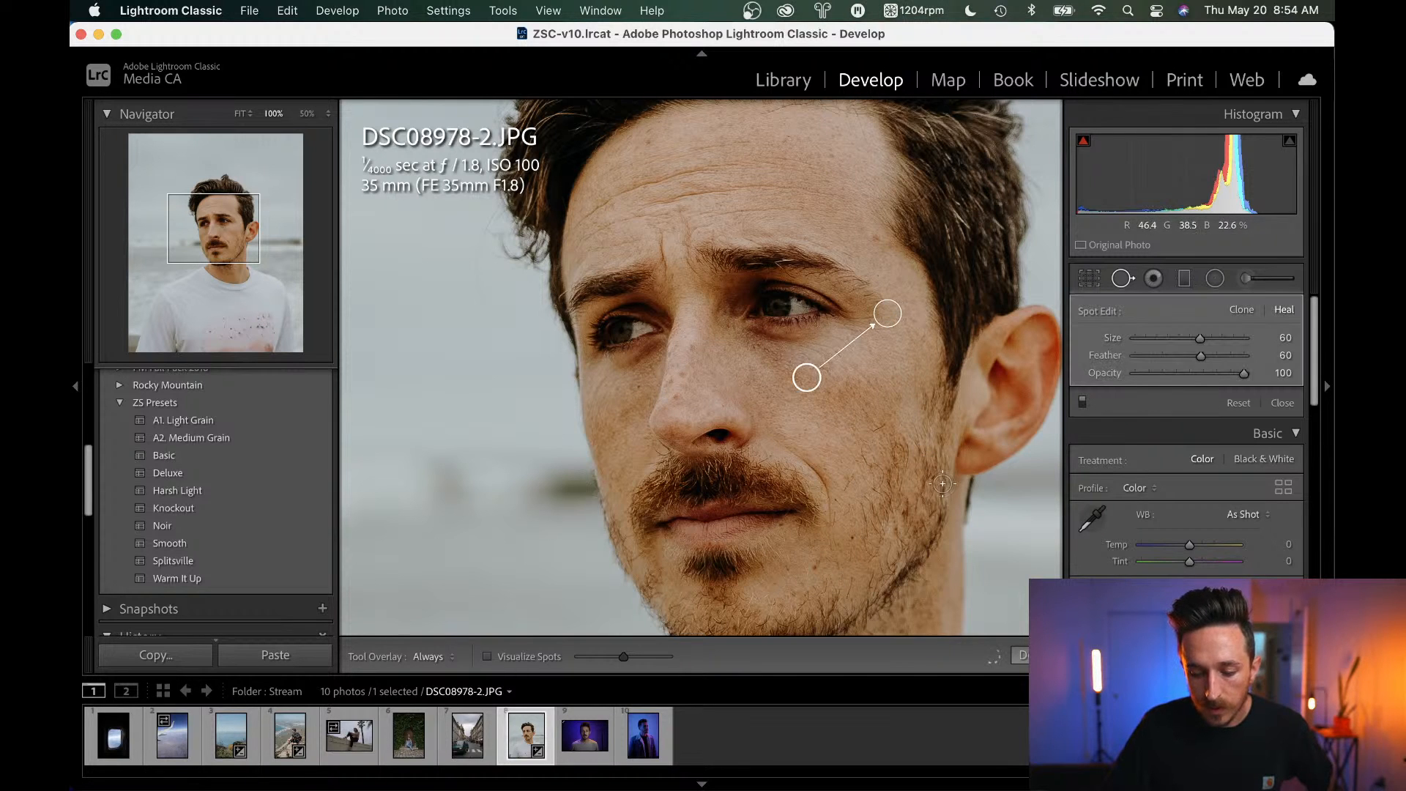
{"action": "key", "text": "q"}
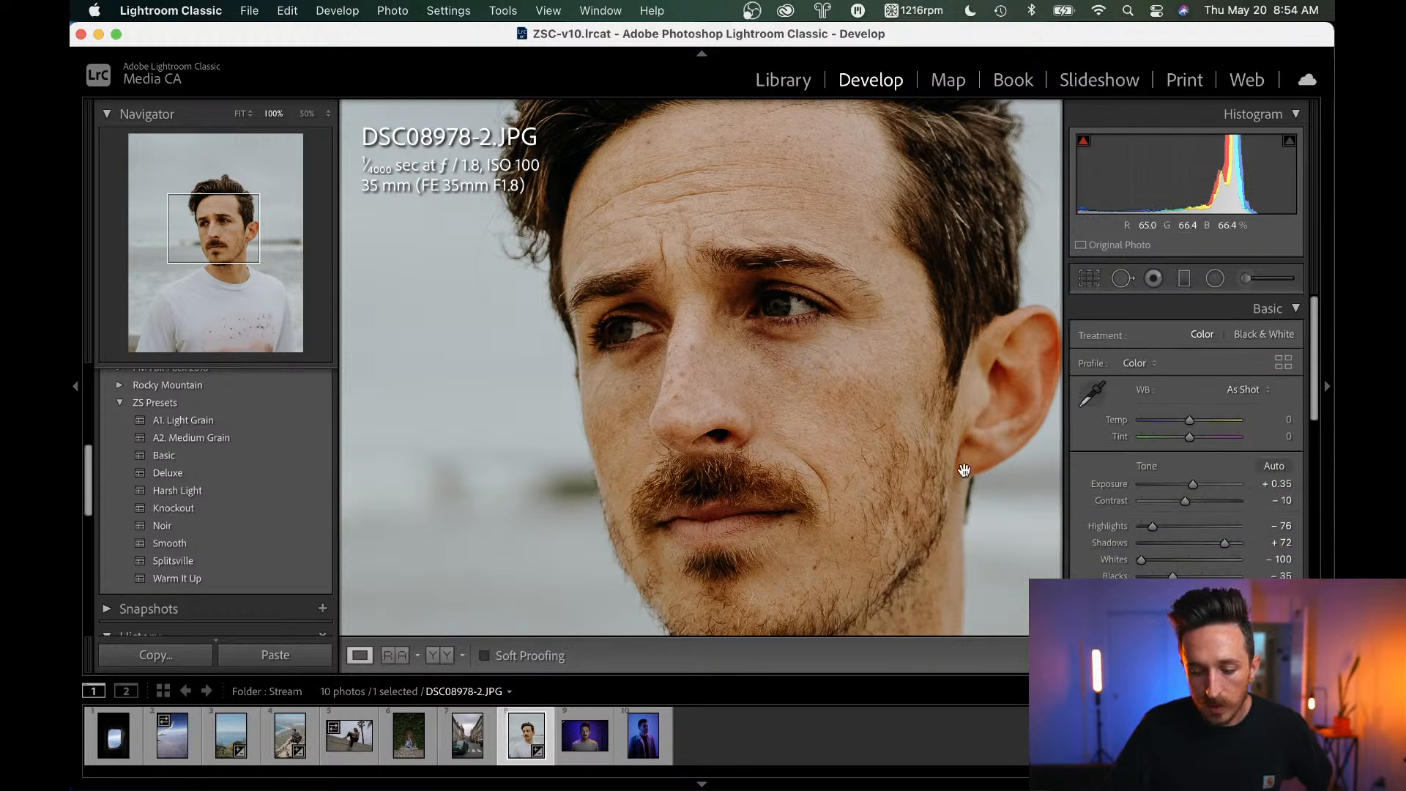
Heal three blemishes across the man's forehead and temple with Spot Removal and finish the retouching.
{"action": "left_click_drag", "start_coordinate": [782, 183], "coordinate": [806, 242]}
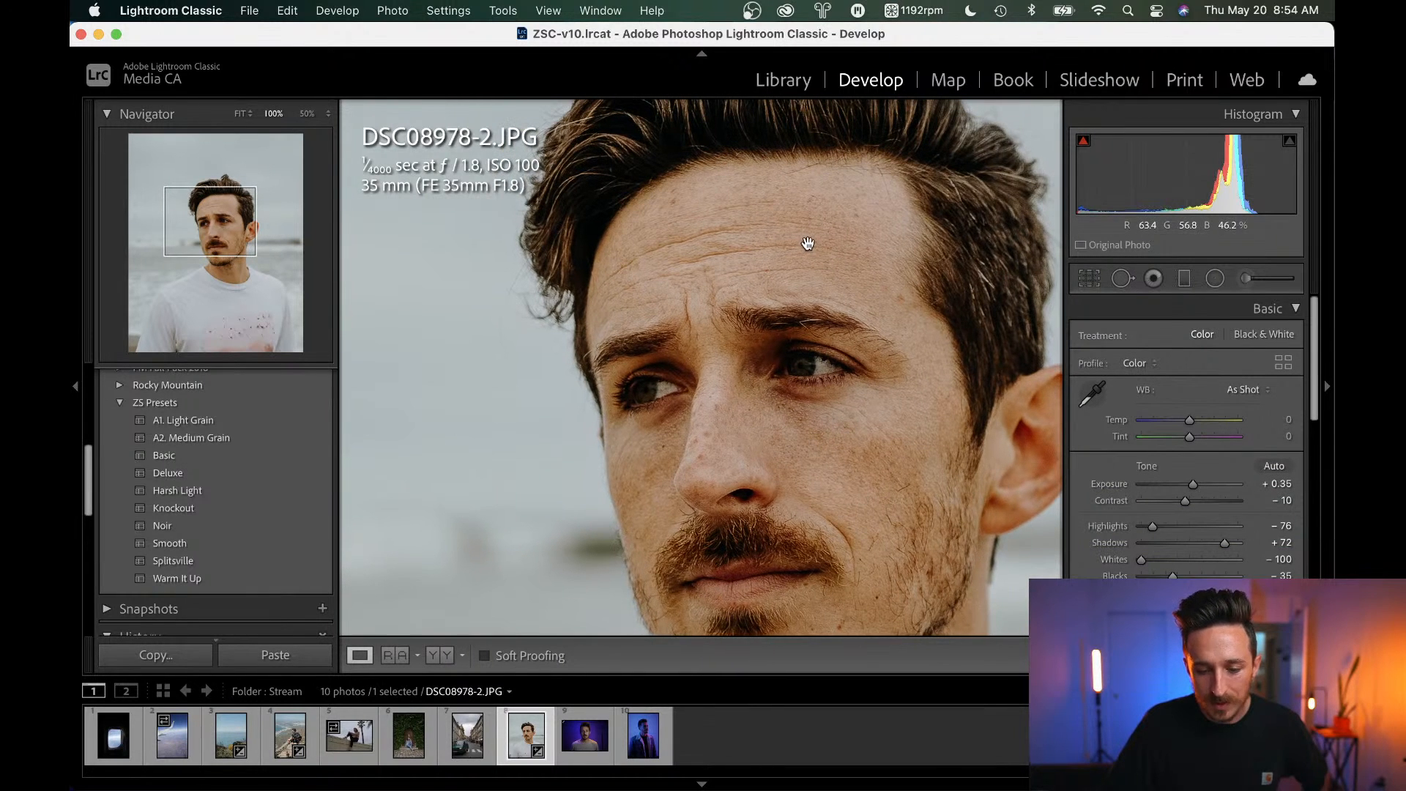
{"action": "left_click", "coordinate": [1122, 279]}
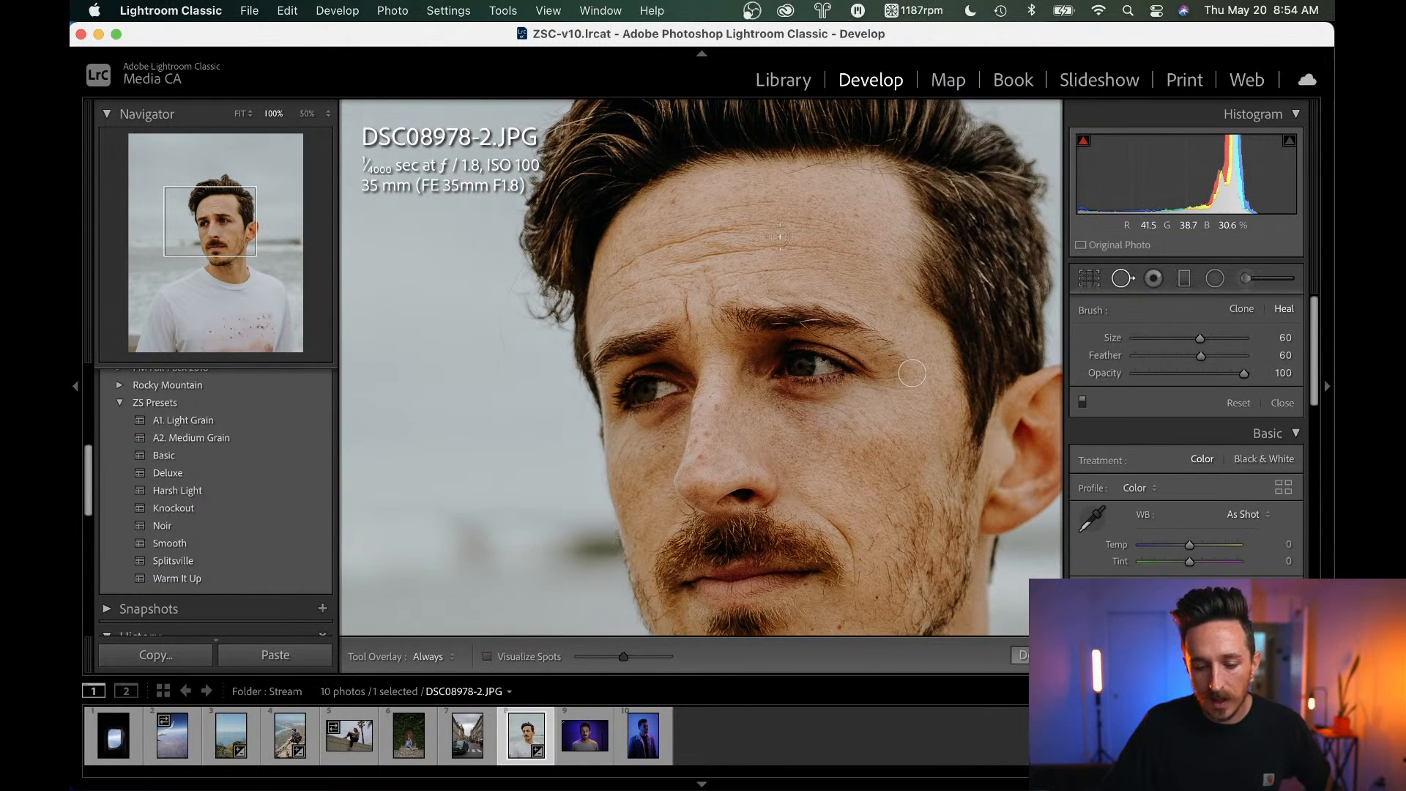
{"action": "left_click", "coordinate": [675, 200]}
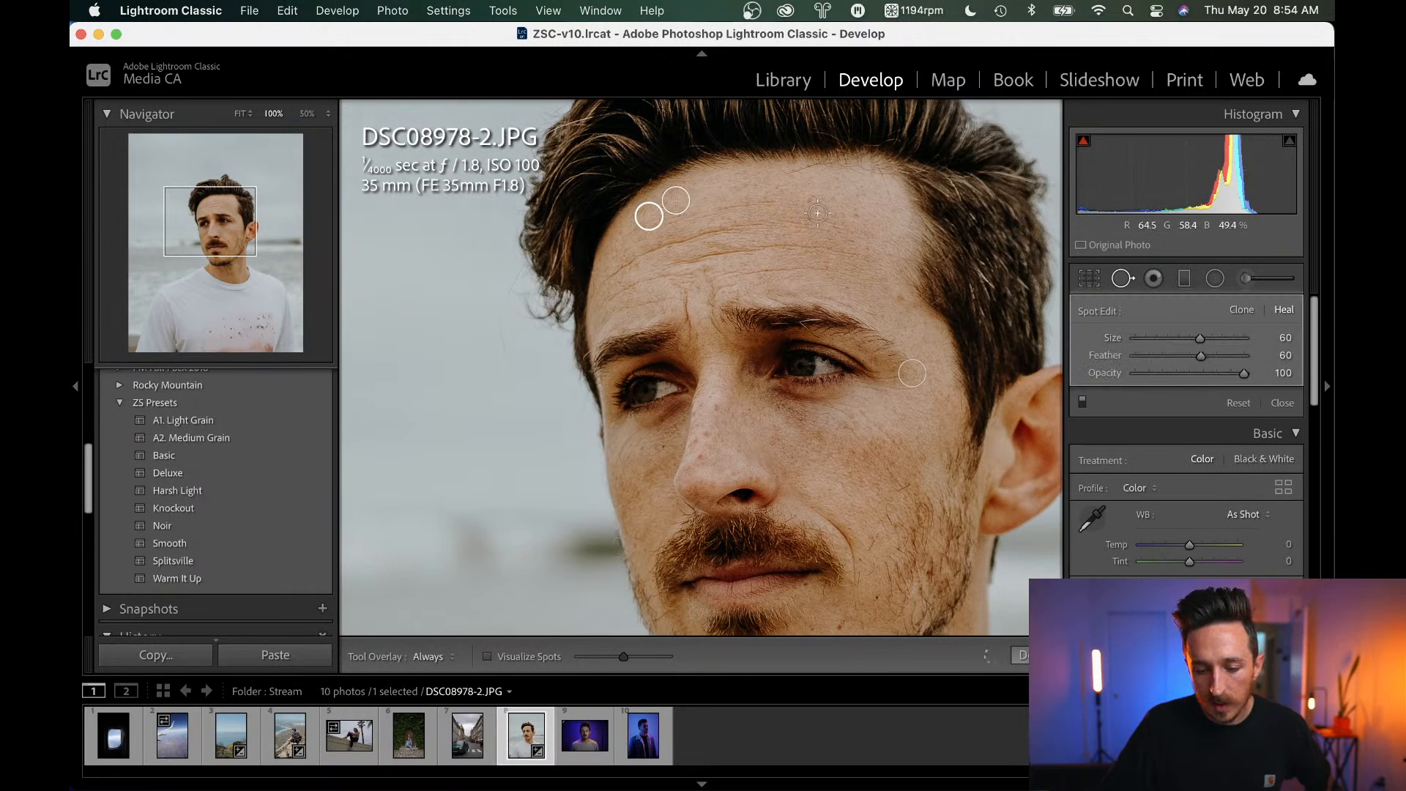
{"action": "left_click", "coordinate": [853, 217]}
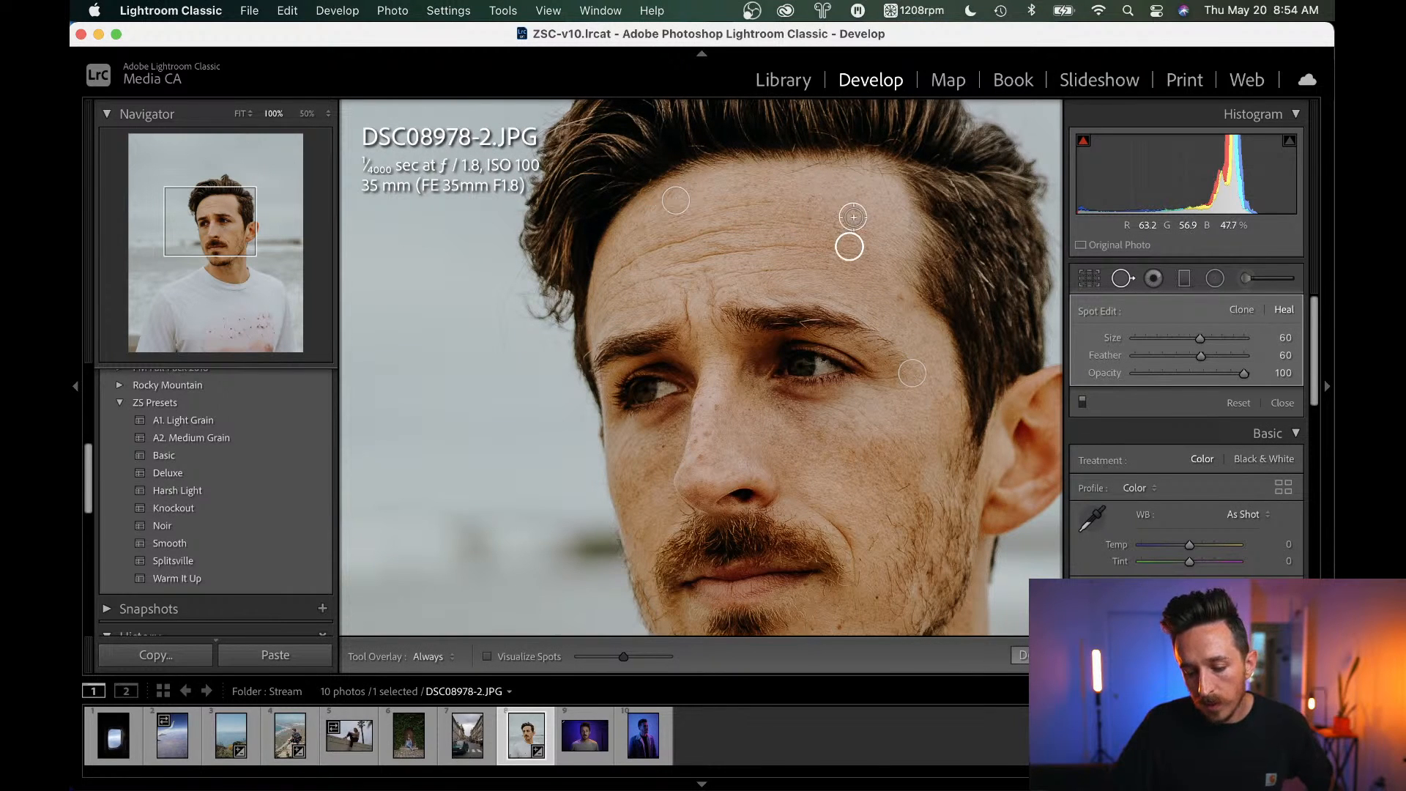
{"action": "left_click", "coordinate": [899, 298]}
{"action": "left_click", "coordinate": [1026, 655]}
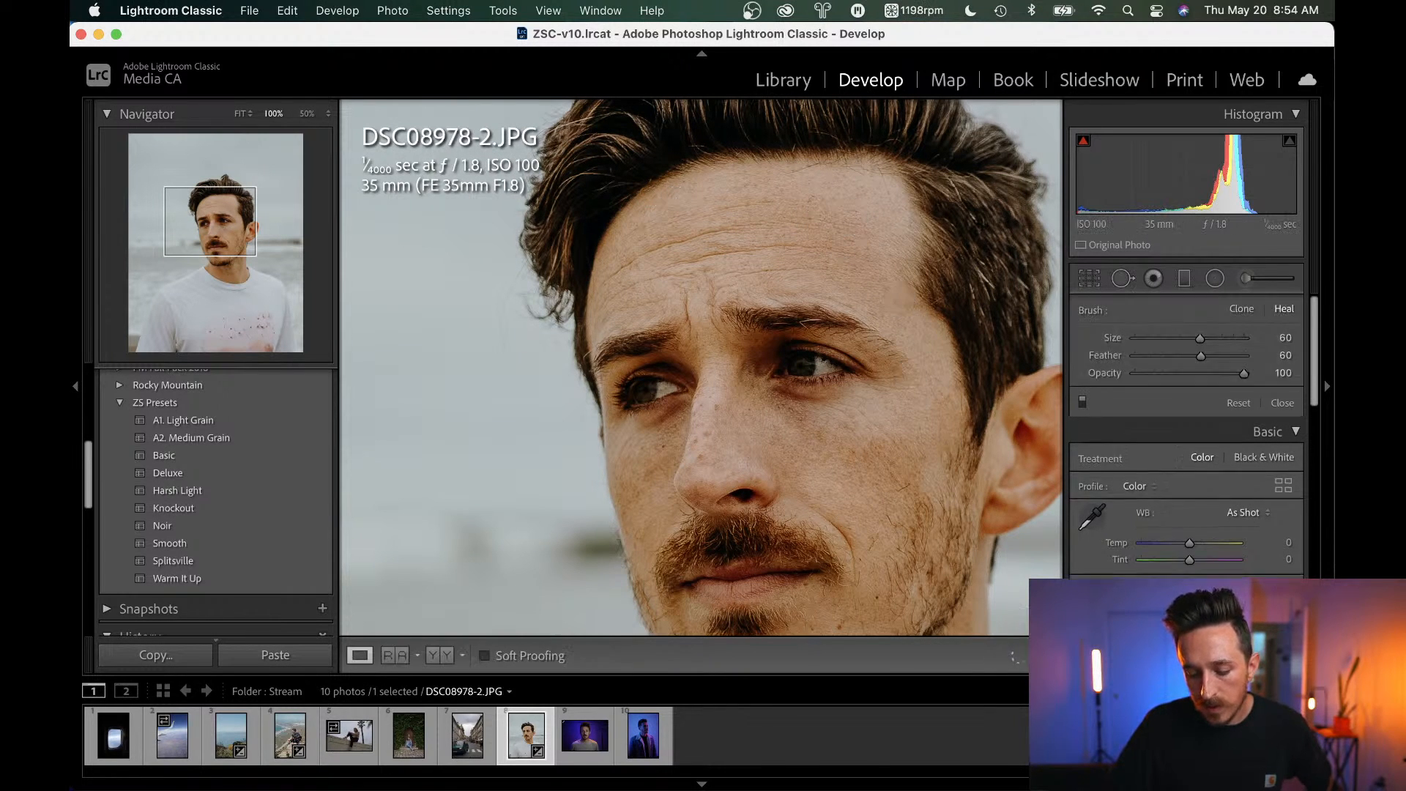
Fit the whole retouched portrait in view and set its white balance to Temp -2 and Tint +3.
{"action": "left_click_drag", "start_coordinate": [857, 489], "coordinate": [744, 438]}
{"action": "left_click", "coordinate": [746, 440]}
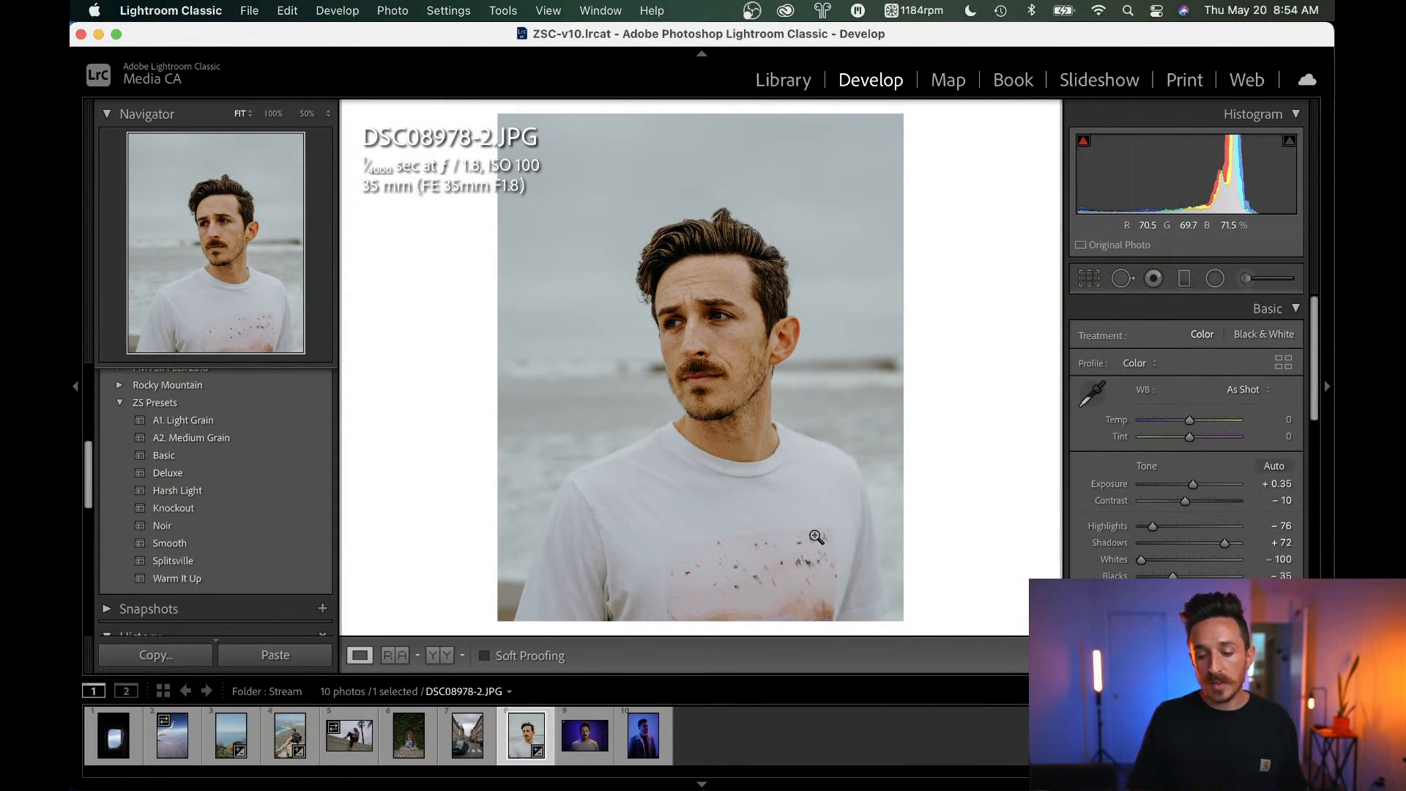
{"action": "left_click_drag", "start_coordinate": [1193, 419], "coordinate": [1188, 421]}
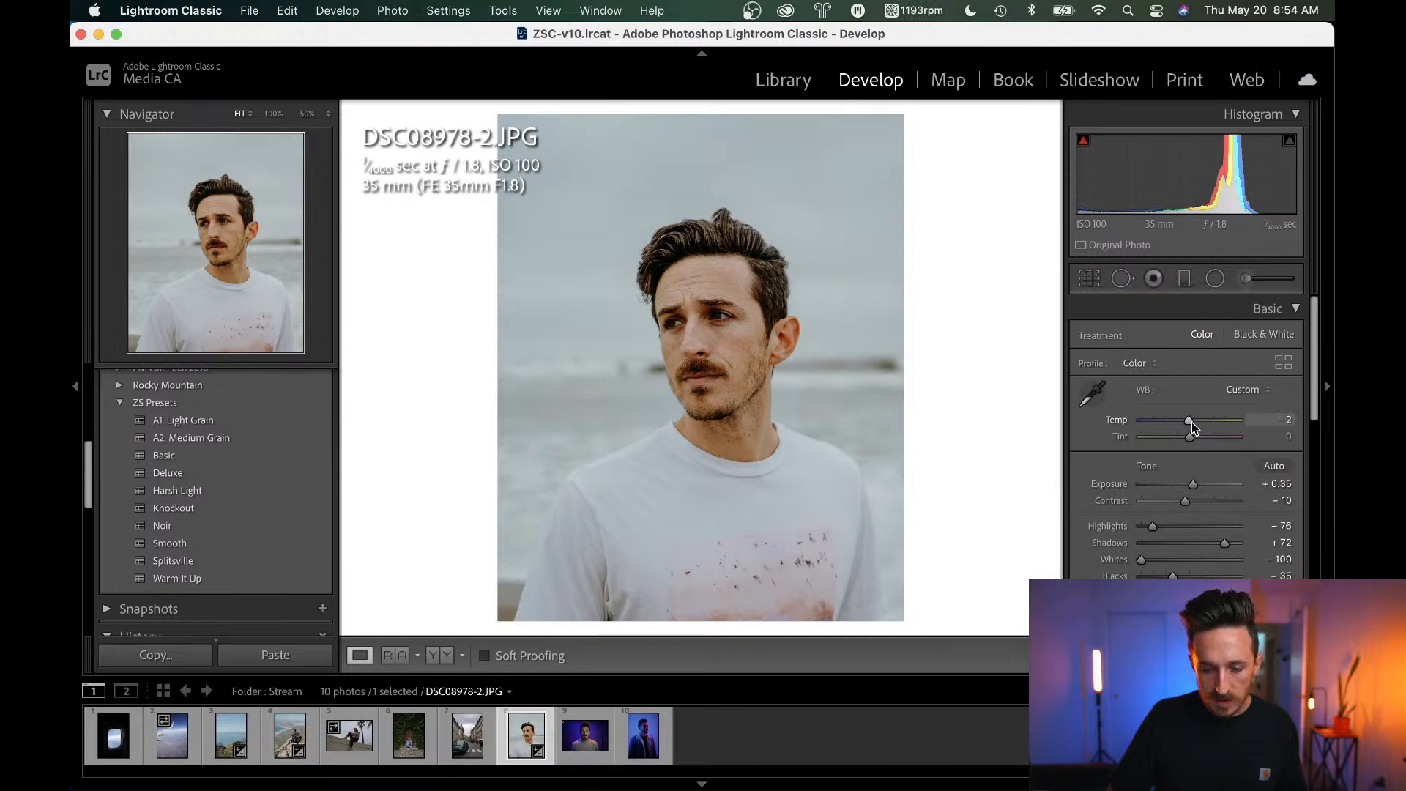
{"action": "mouse_move", "coordinate": [1191, 438]}
{"action": "left_mouse_down"}
{"action": "mouse_move", "coordinate": [1171, 441]}
{"action": "mouse_move", "coordinate": [1190, 443]}
{"action": "left_mouse_up"}
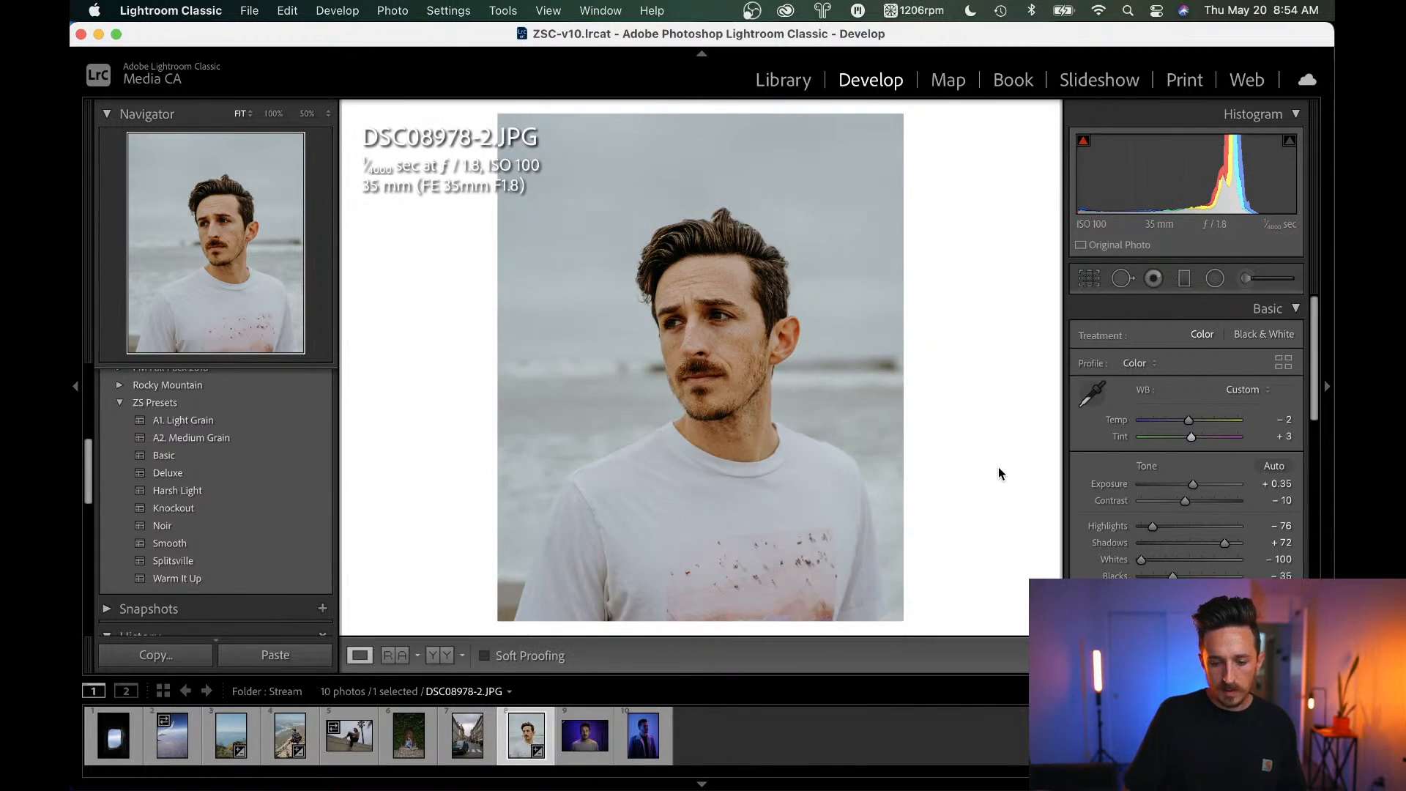
Apply the Knockout preset to the denim jacket portrait DSC09569.JPG and raise Exposure to +0.94.
{"action": "left_click", "coordinate": [644, 741]}
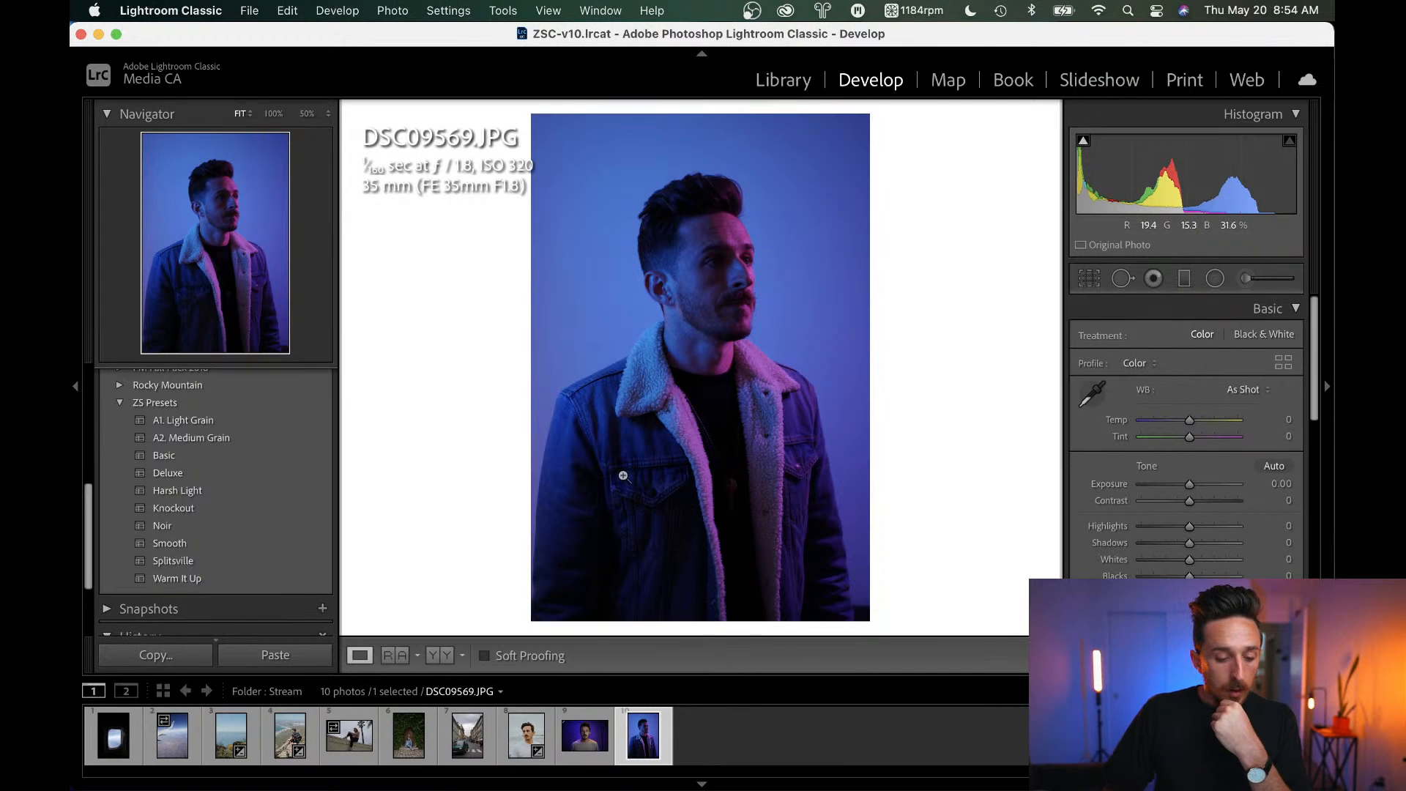
{"action": "left_click", "coordinate": [178, 510]}
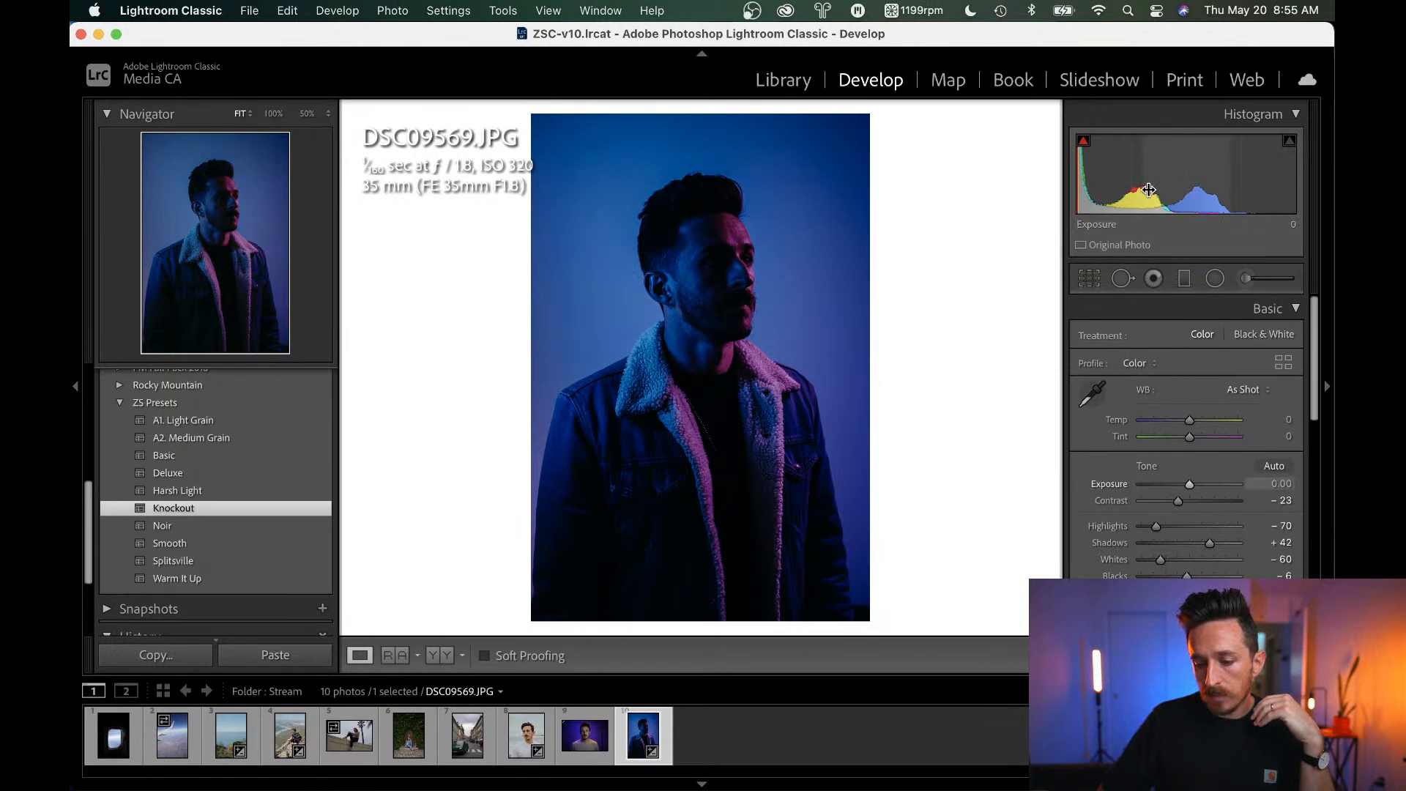
{"action": "left_click_drag", "start_coordinate": [1161, 182], "coordinate": [1190, 181]}
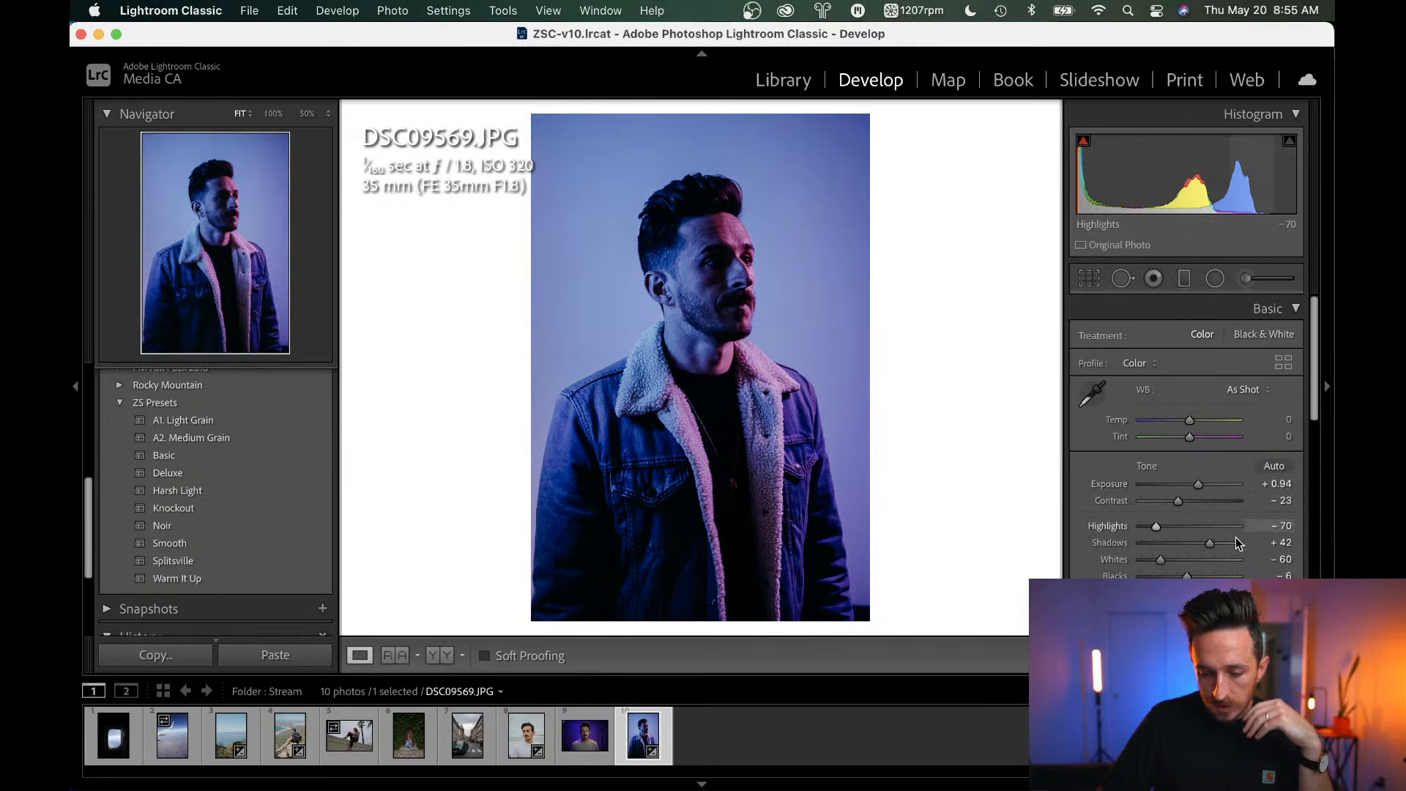
Set the jacket portrait's Shadows to +100, Highlights to -66, Whites to -50 and Blacks to +3.
{"action": "left_click_drag", "start_coordinate": [1210, 542], "coordinate": [1237, 541]}
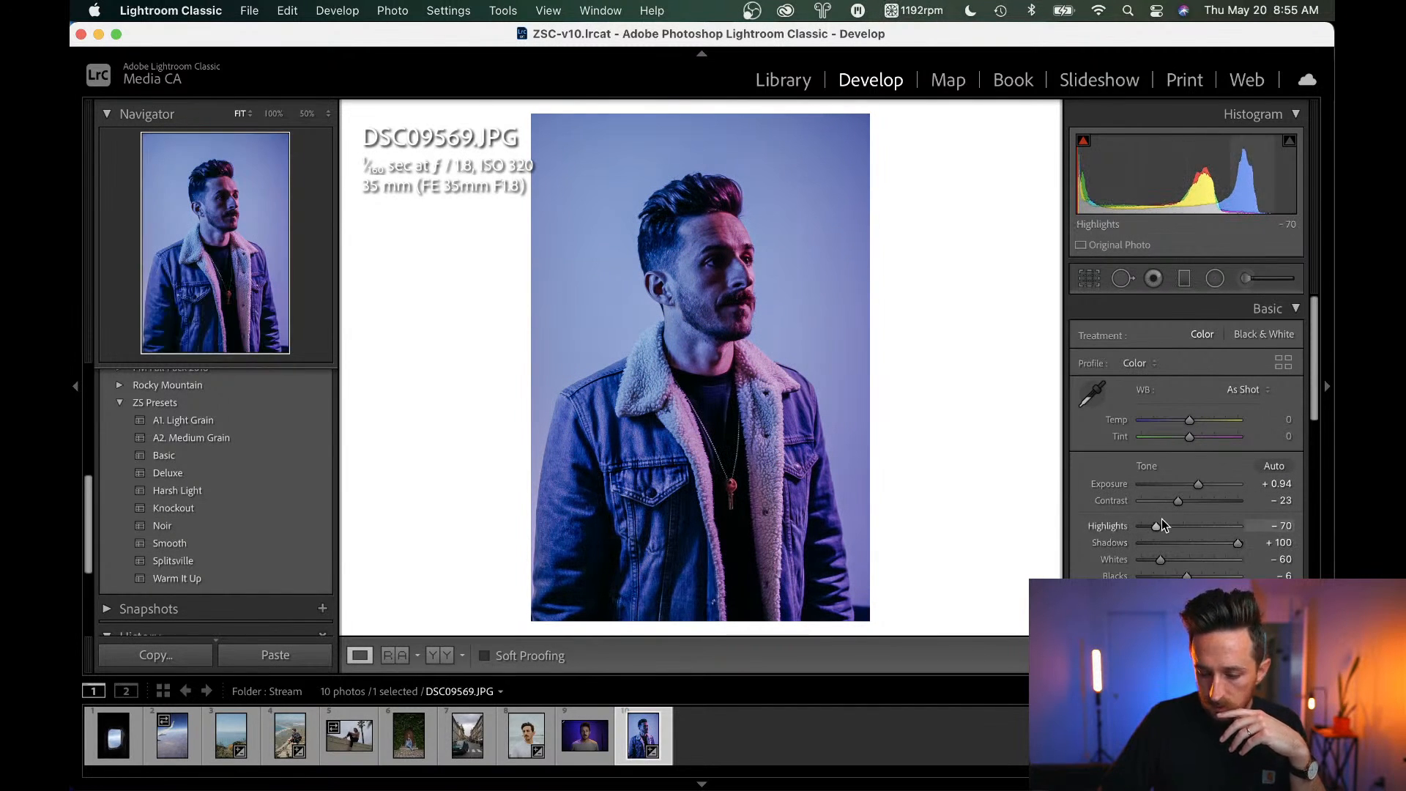
{"action": "left_click_drag", "start_coordinate": [1155, 526], "coordinate": [1166, 560]}
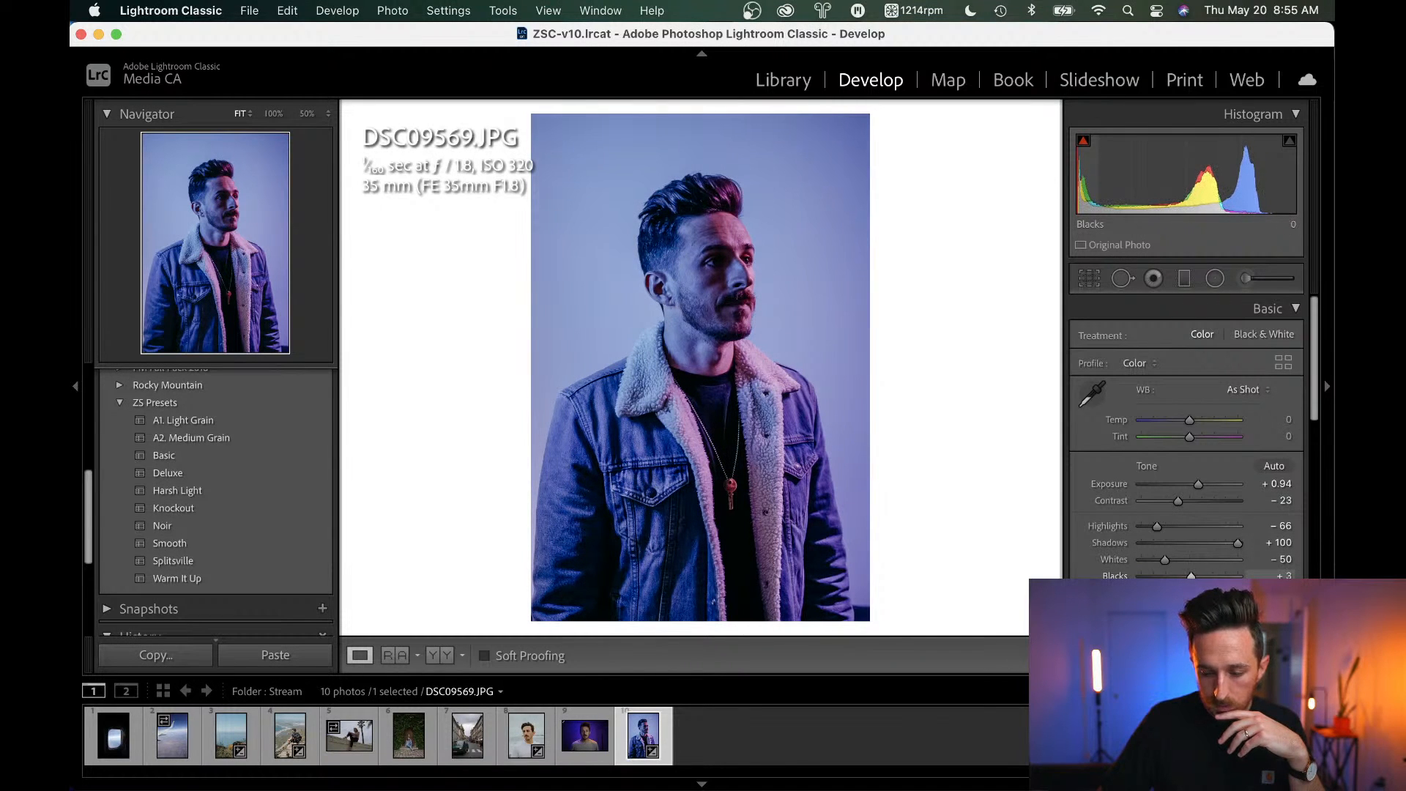
{"action": "left_click_drag", "start_coordinate": [1191, 579], "coordinate": [1192, 580]}
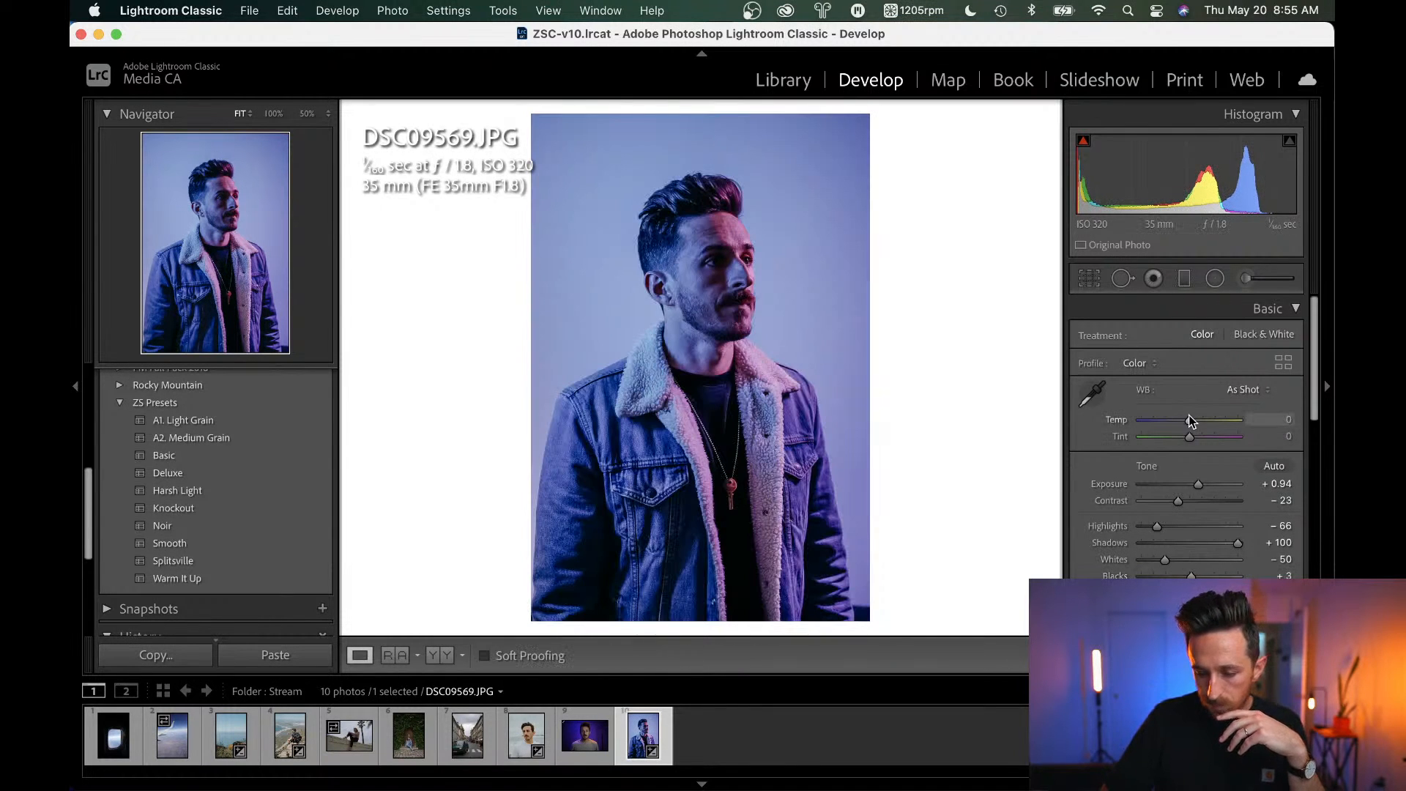
Set the jacket portrait's Temp to -14, Tint to -40, Dehaze to +3 and Saturation to +67.
{"action": "left_click_drag", "start_coordinate": [1188, 414], "coordinate": [1170, 438]}
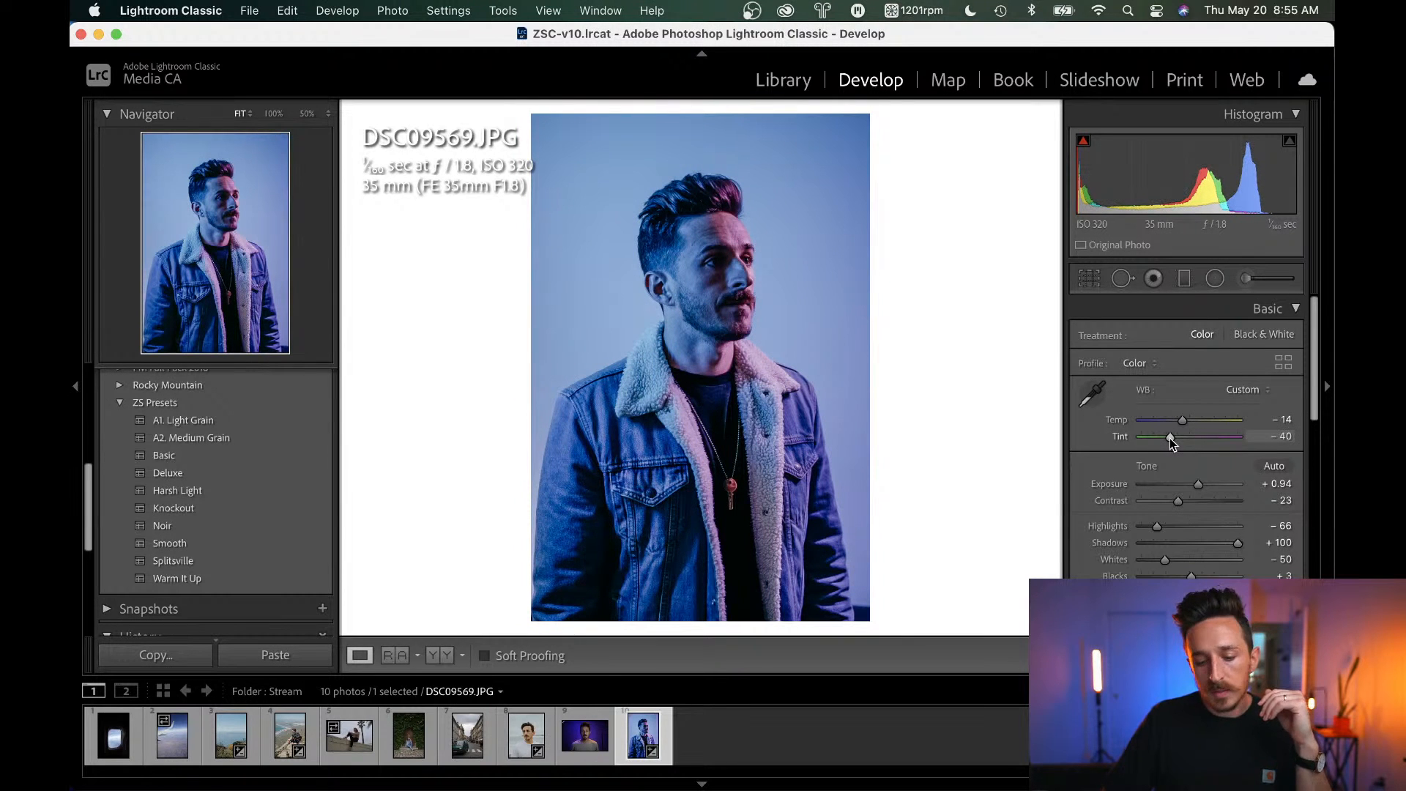
{"action": "scroll", "coordinate": [1170, 438], "scroll_direction": "down", "scroll_amount": 1}
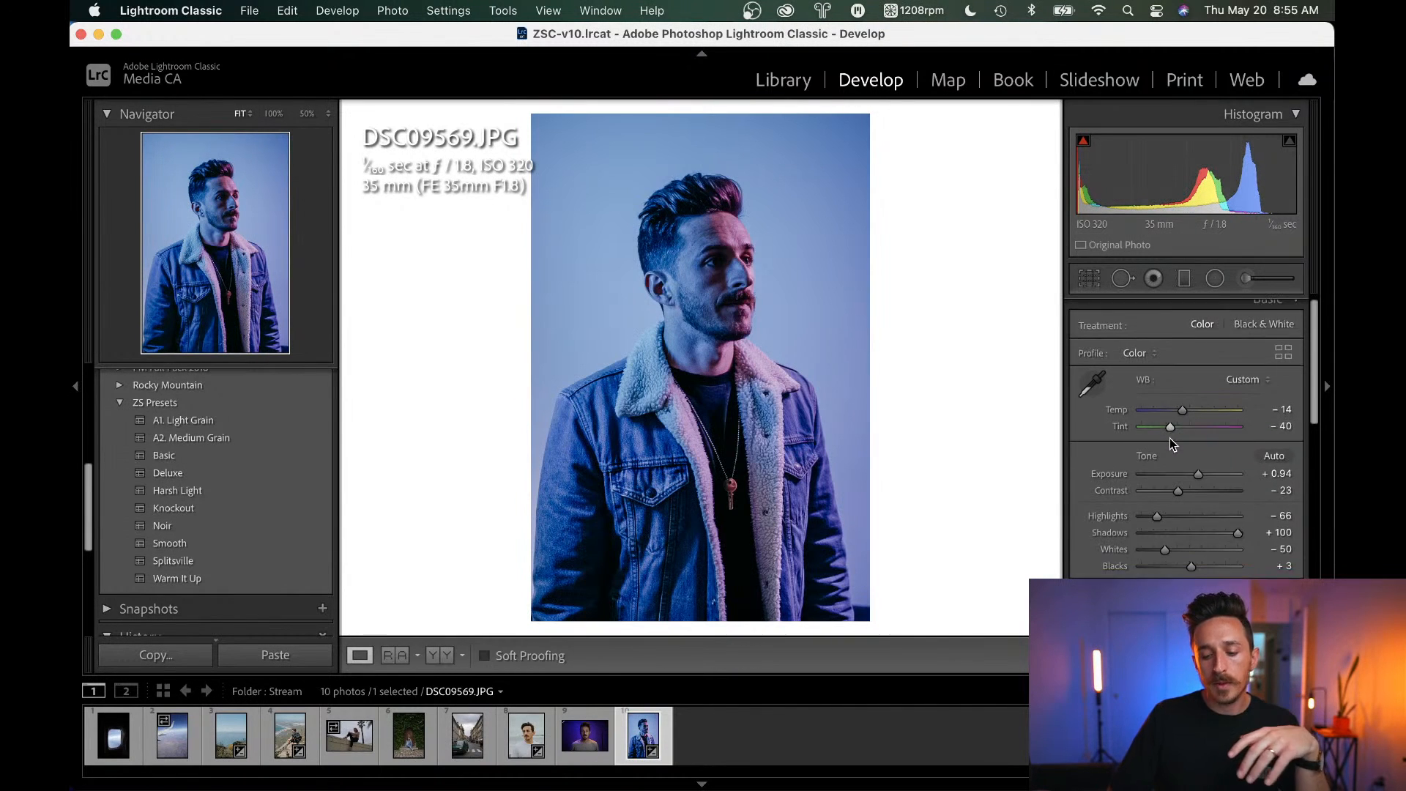
{"action": "scroll", "coordinate": [1171, 442], "scroll_direction": "down", "scroll_amount": 10}
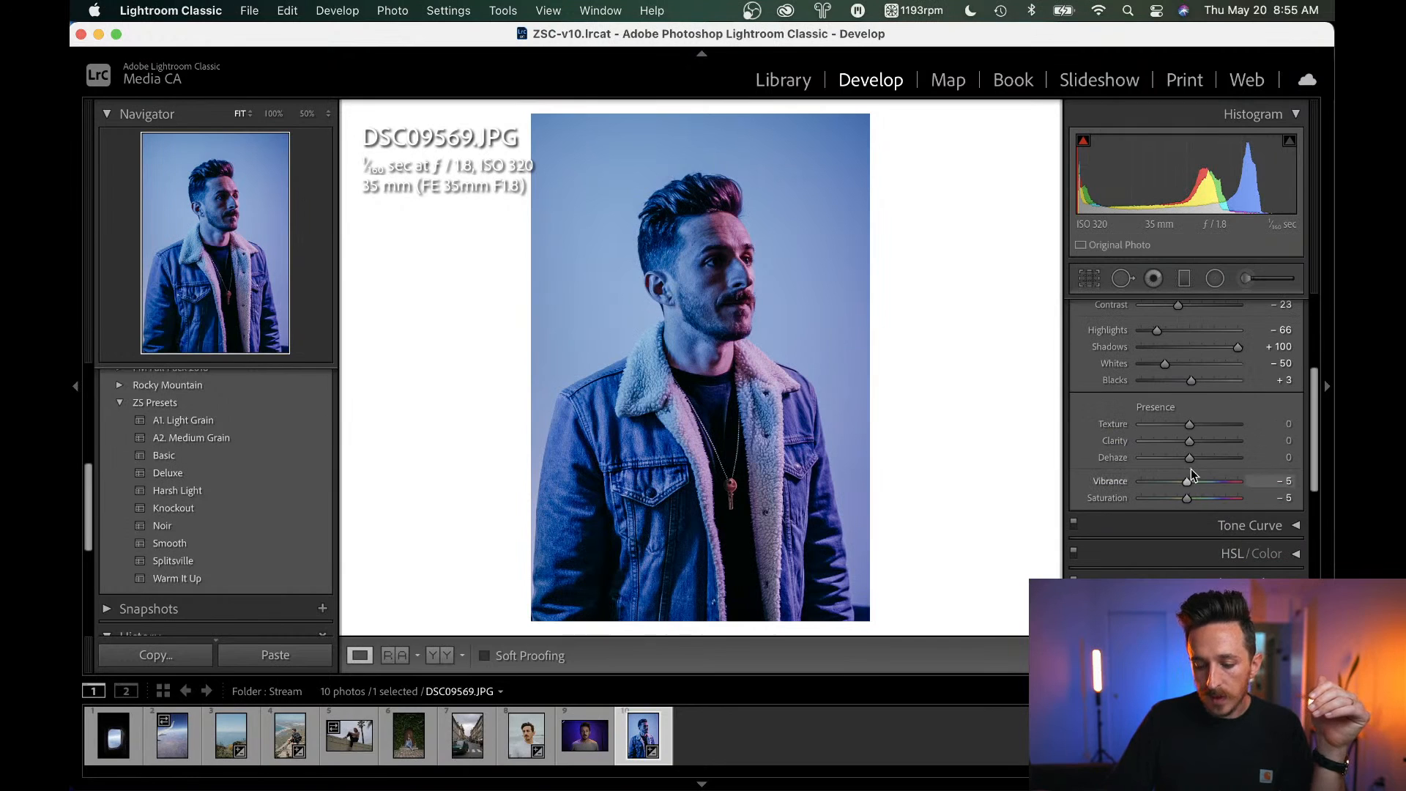
{"action": "left_click_drag", "start_coordinate": [1193, 459], "coordinate": [1220, 465]}
{"action": "scroll", "coordinate": [1208, 542], "scroll_direction": "down", "scroll_amount": 2}
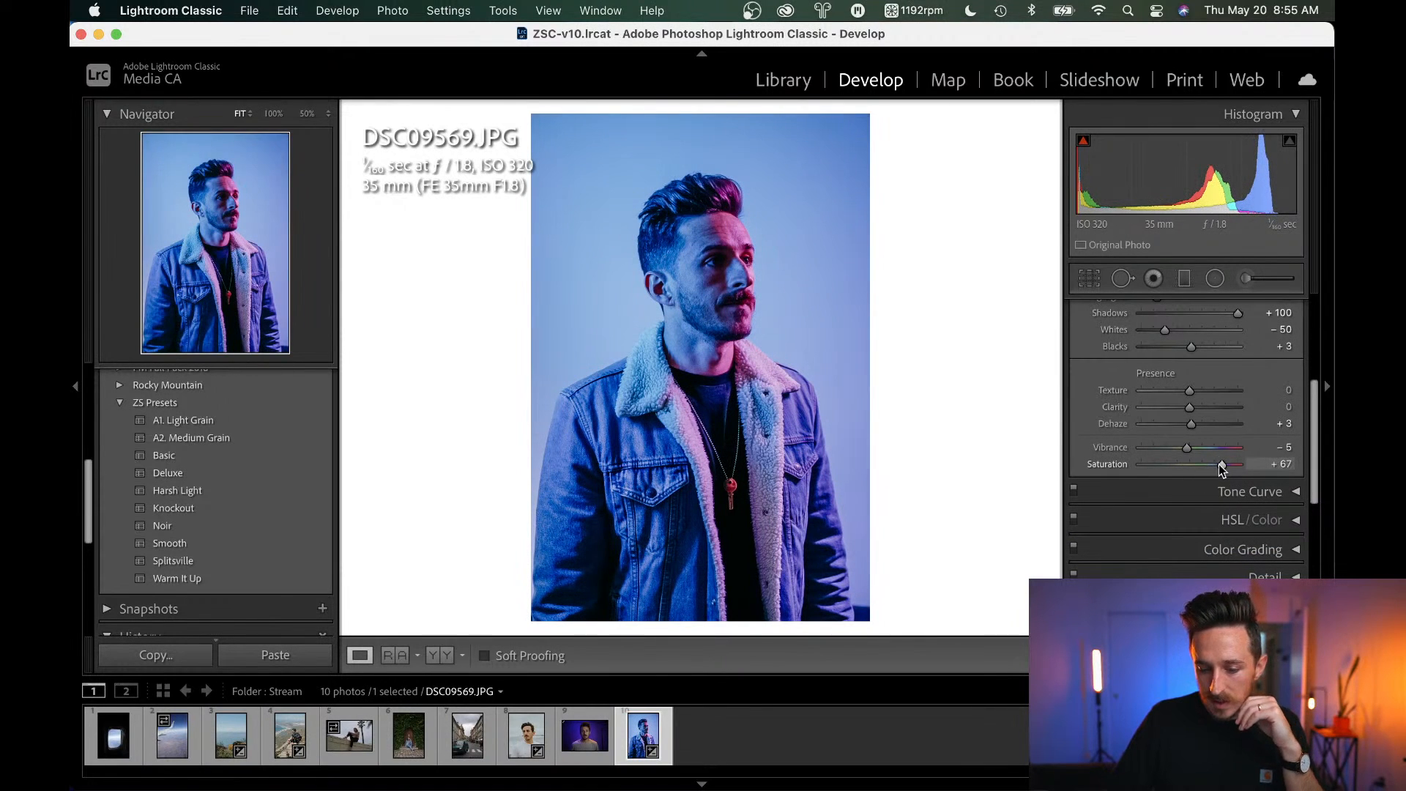
Set Shadows to +65 and Highlights to -84, and compare the jacket portrait with its unedited version.
{"action": "scroll", "coordinate": [1219, 464], "scroll_direction": "up", "scroll_amount": 4}
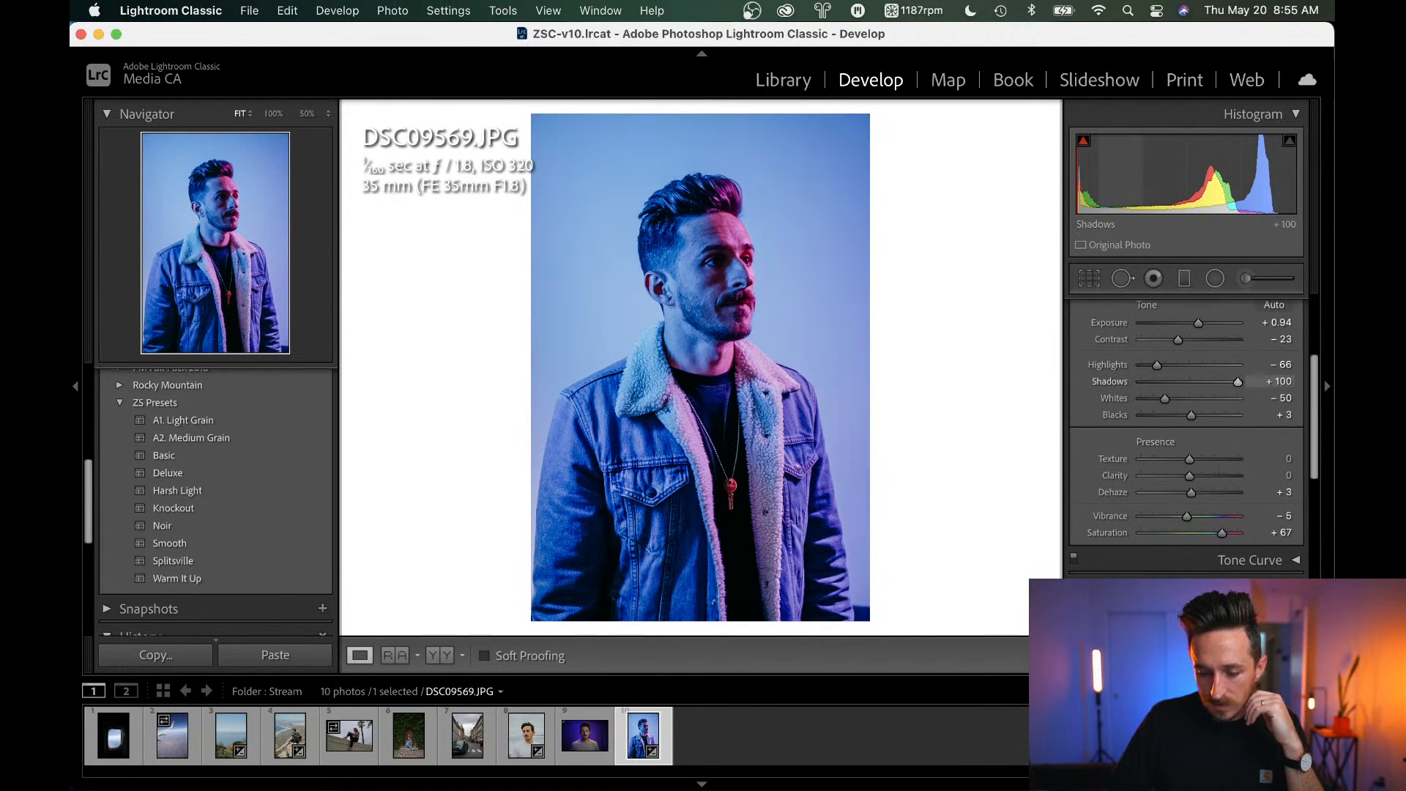
{"action": "left_click_drag", "start_coordinate": [1250, 383], "coordinate": [1147, 367]}
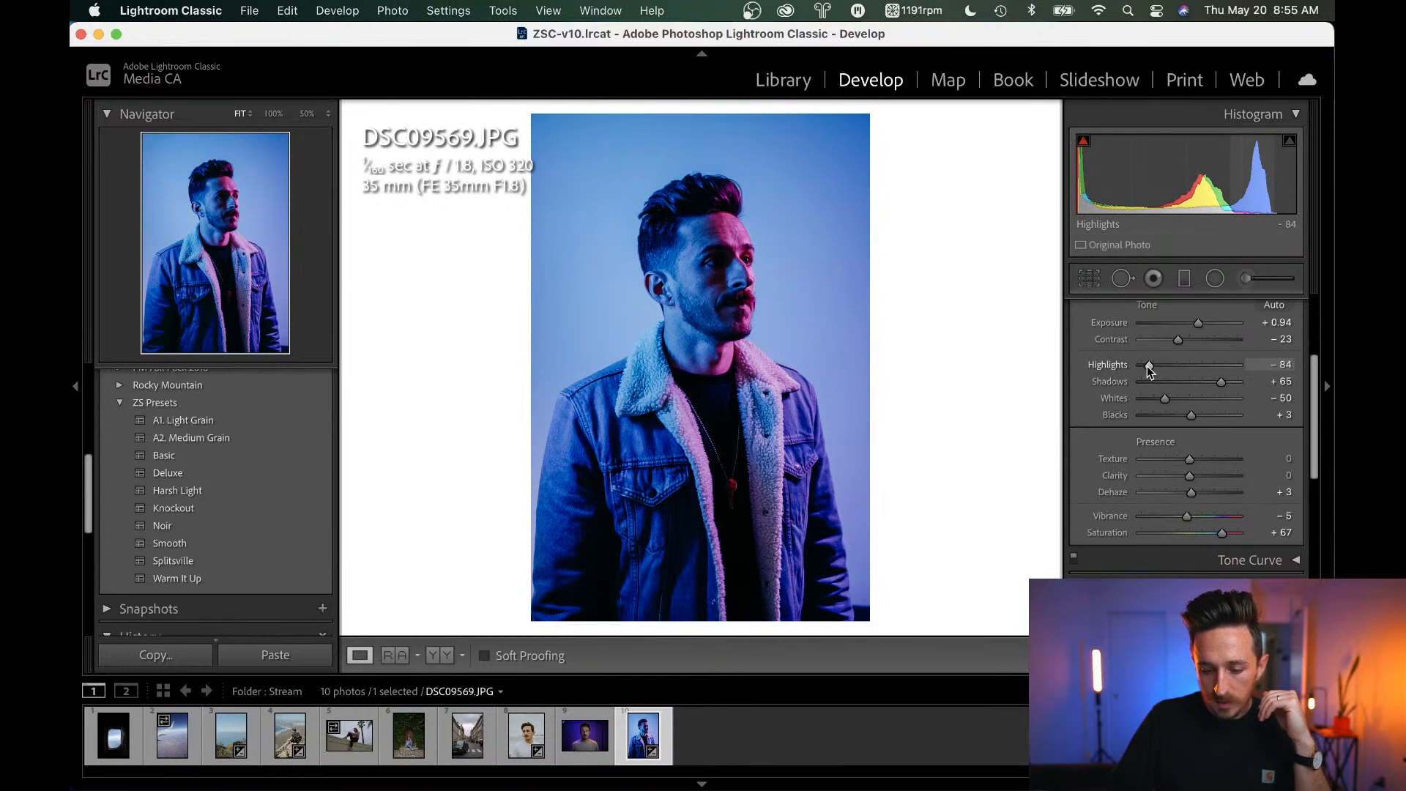
{"action": "key", "text": "backslash"}
{"action": "key", "text": "backslash"}
{"action": "key", "text": "backslash"}
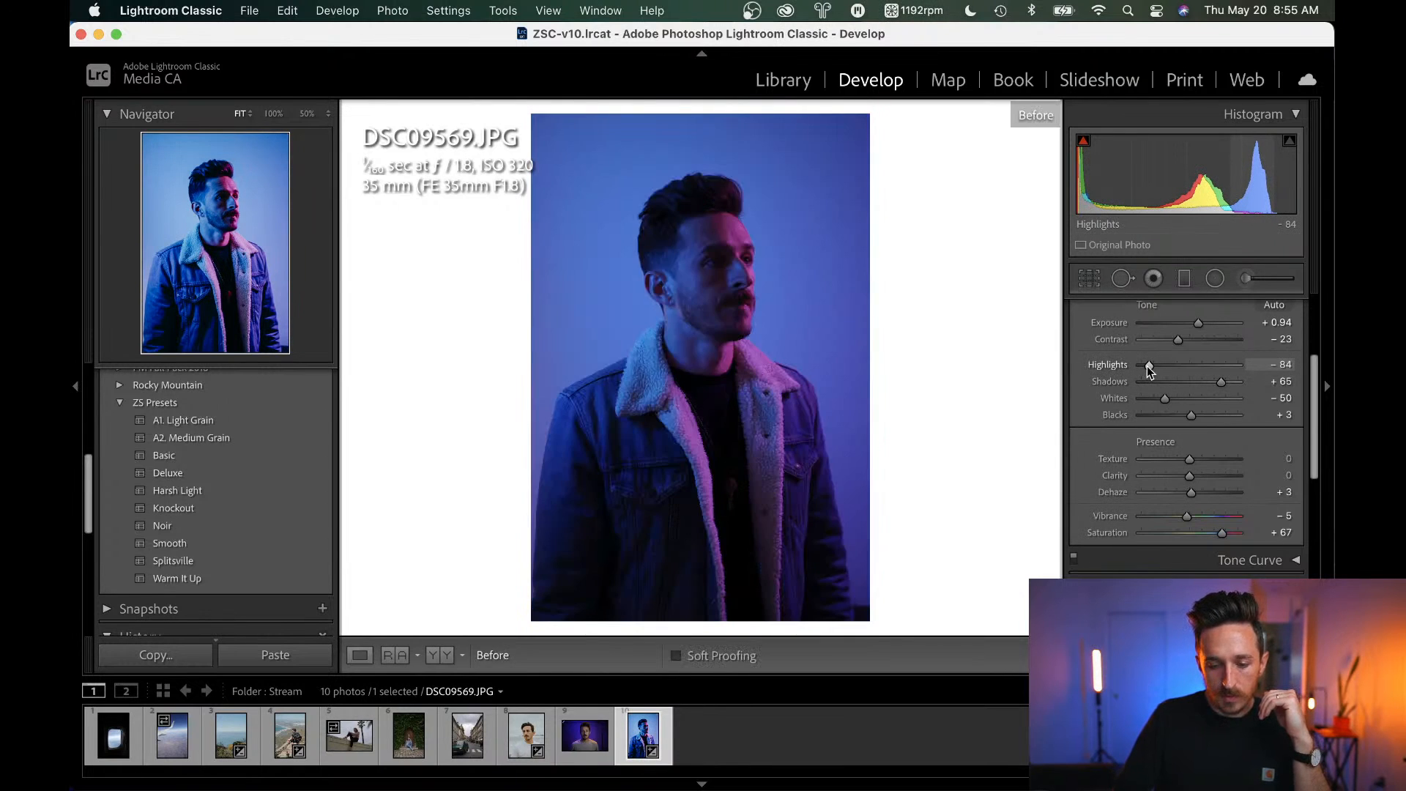
{"action": "key", "text": "backslash"}
Examine the jacket portrait's face and upper body at 100% zoom, comparing before and after the edits.
{"action": "left_click", "coordinate": [732, 235]}
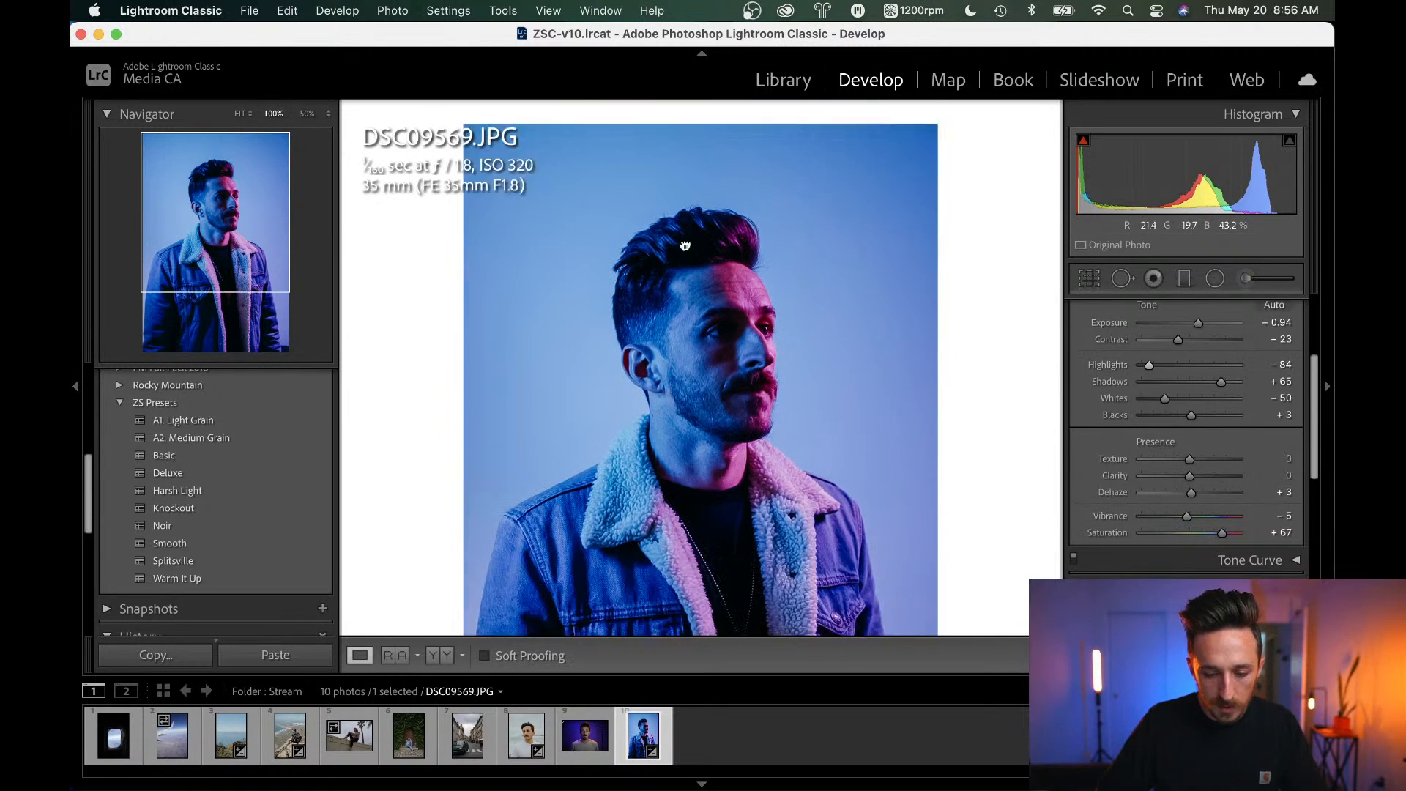
{"action": "left_click_drag", "start_coordinate": [685, 246], "coordinate": [675, 147]}
{"action": "left_click_drag", "start_coordinate": [675, 227], "coordinate": [676, 317]}
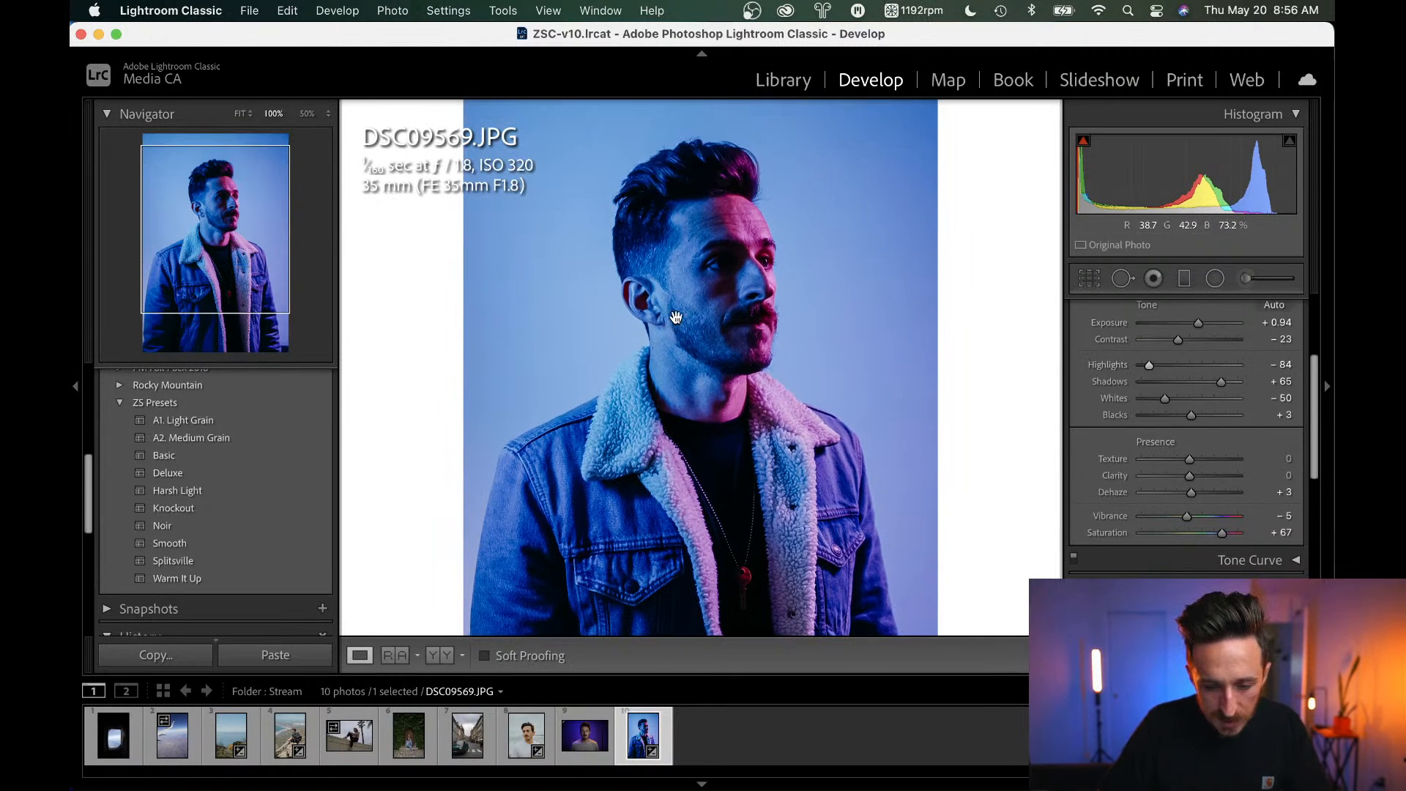
{"action": "key", "text": "backslash"}
{"action": "key", "text": "backslash"}
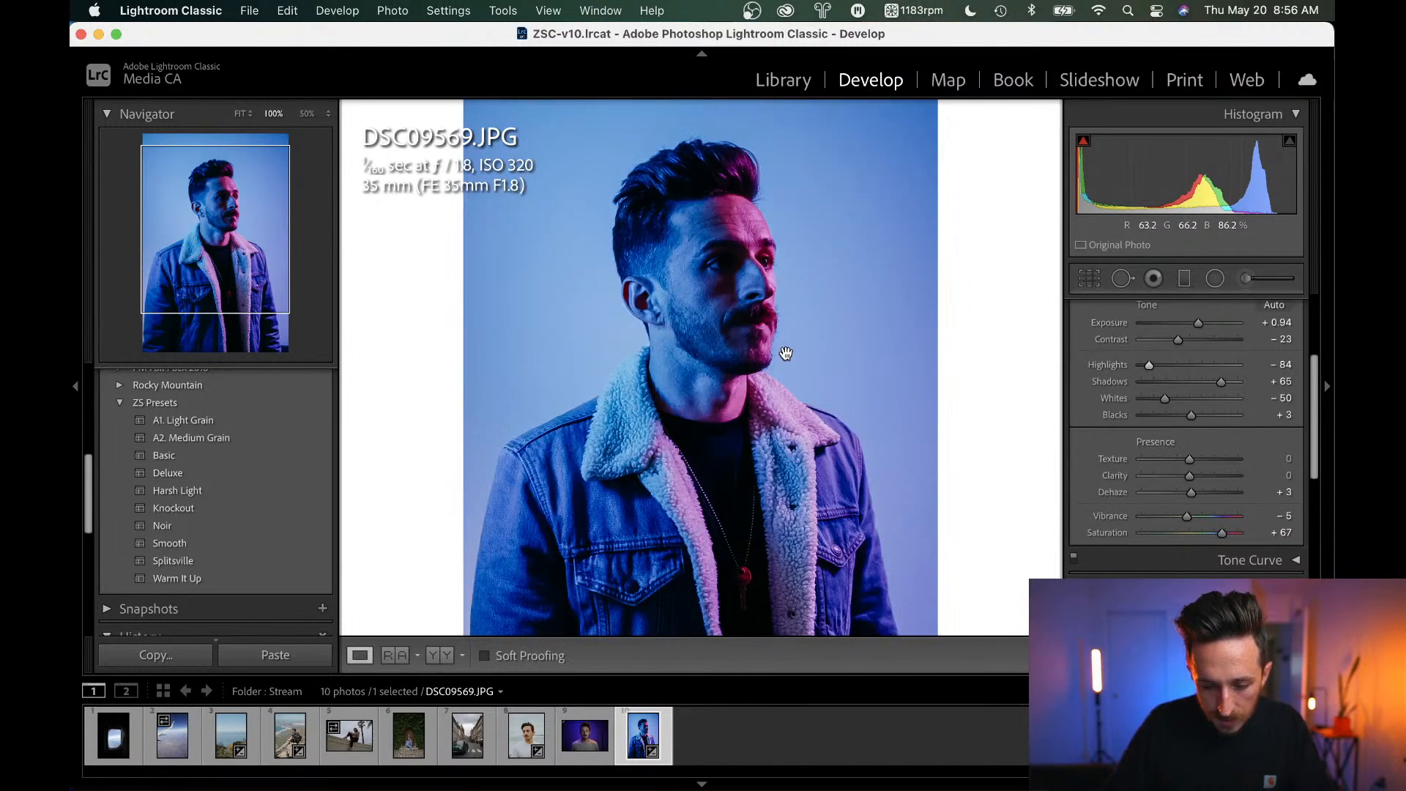
Magnify the man's face to 200% and set Clarity to +8.
{"action": "left_click", "coordinate": [328, 115]}
{"action": "left_click", "coordinate": [333, 141]}
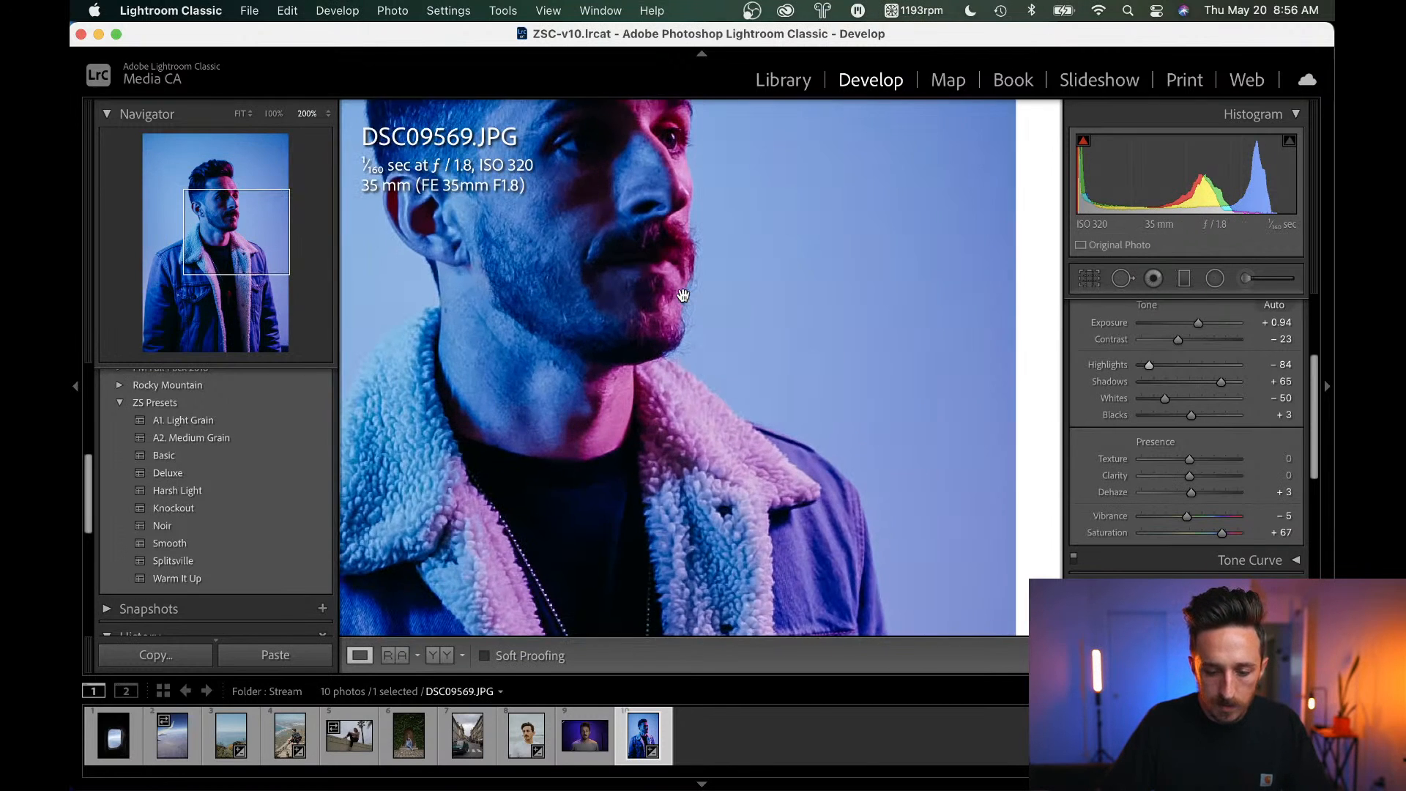
{"action": "left_click_drag", "start_coordinate": [682, 295], "coordinate": [807, 402]}
{"action": "left_click_drag", "start_coordinate": [823, 297], "coordinate": [790, 316]}
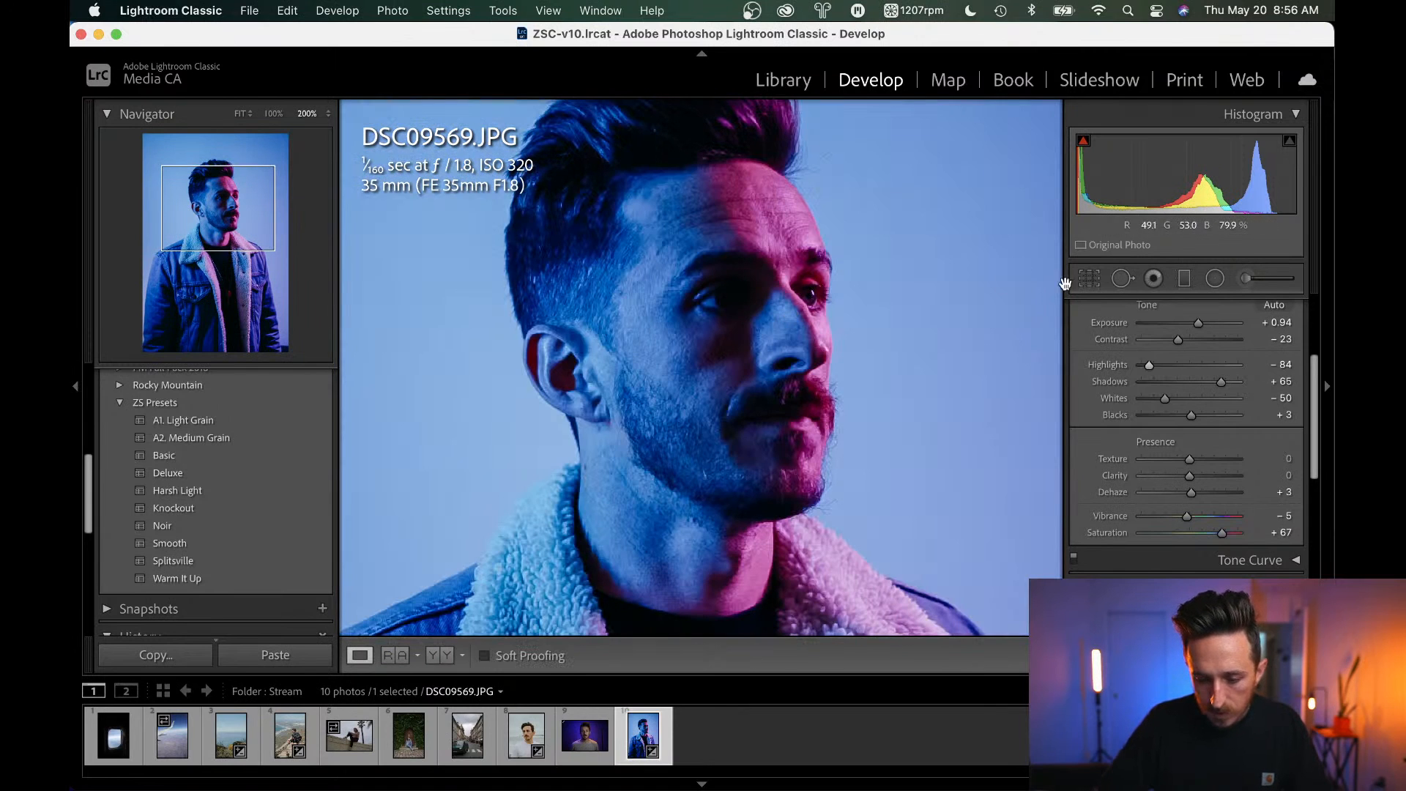
{"action": "scroll", "coordinate": [1184, 468], "scroll_direction": "down", "scroll_amount": 3}
{"action": "left_click_drag", "start_coordinate": [1190, 411], "coordinate": [1195, 416]}
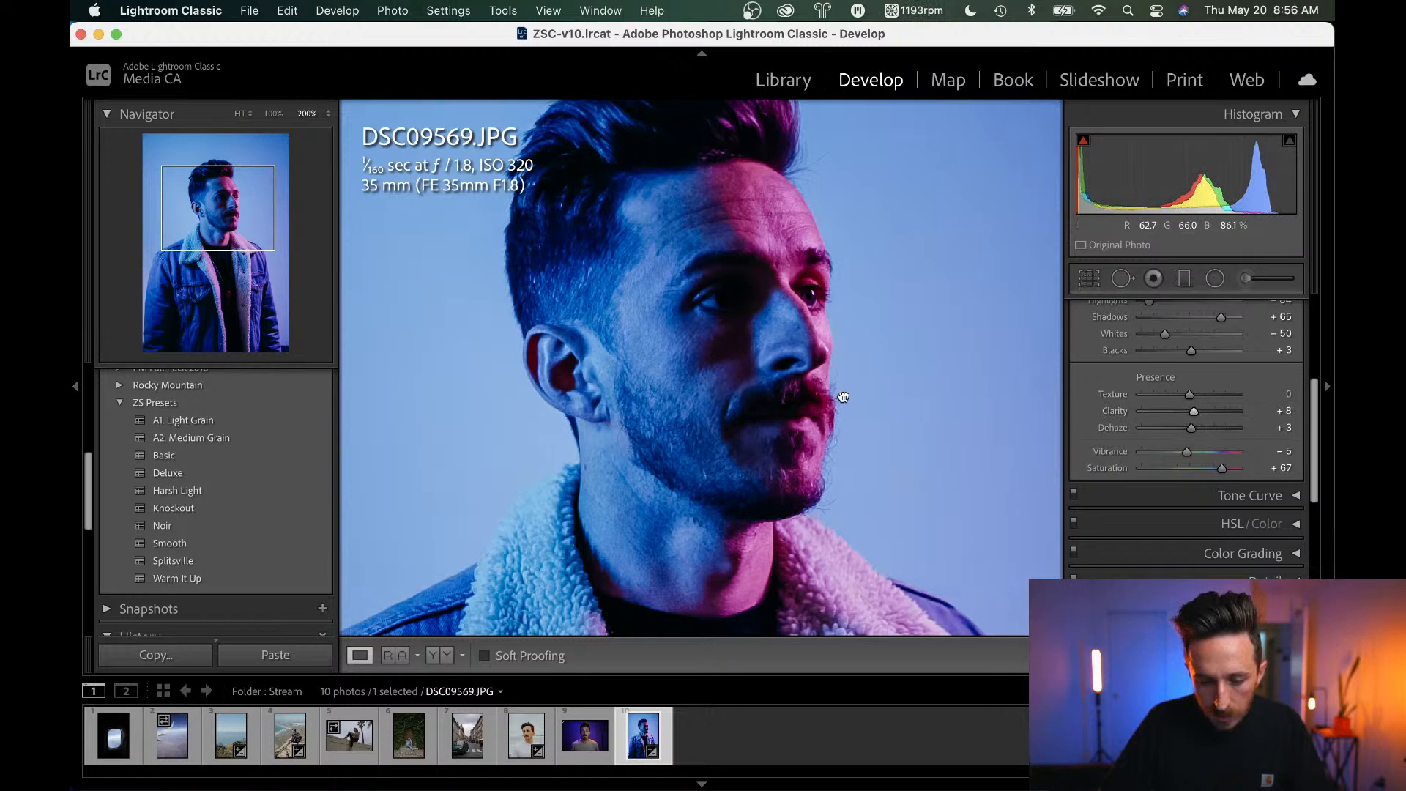
Raise Blacks to +24, return to the whole photo and compare it with the unedited version.
{"action": "left_click_drag", "start_coordinate": [842, 399], "coordinate": [833, 450]}
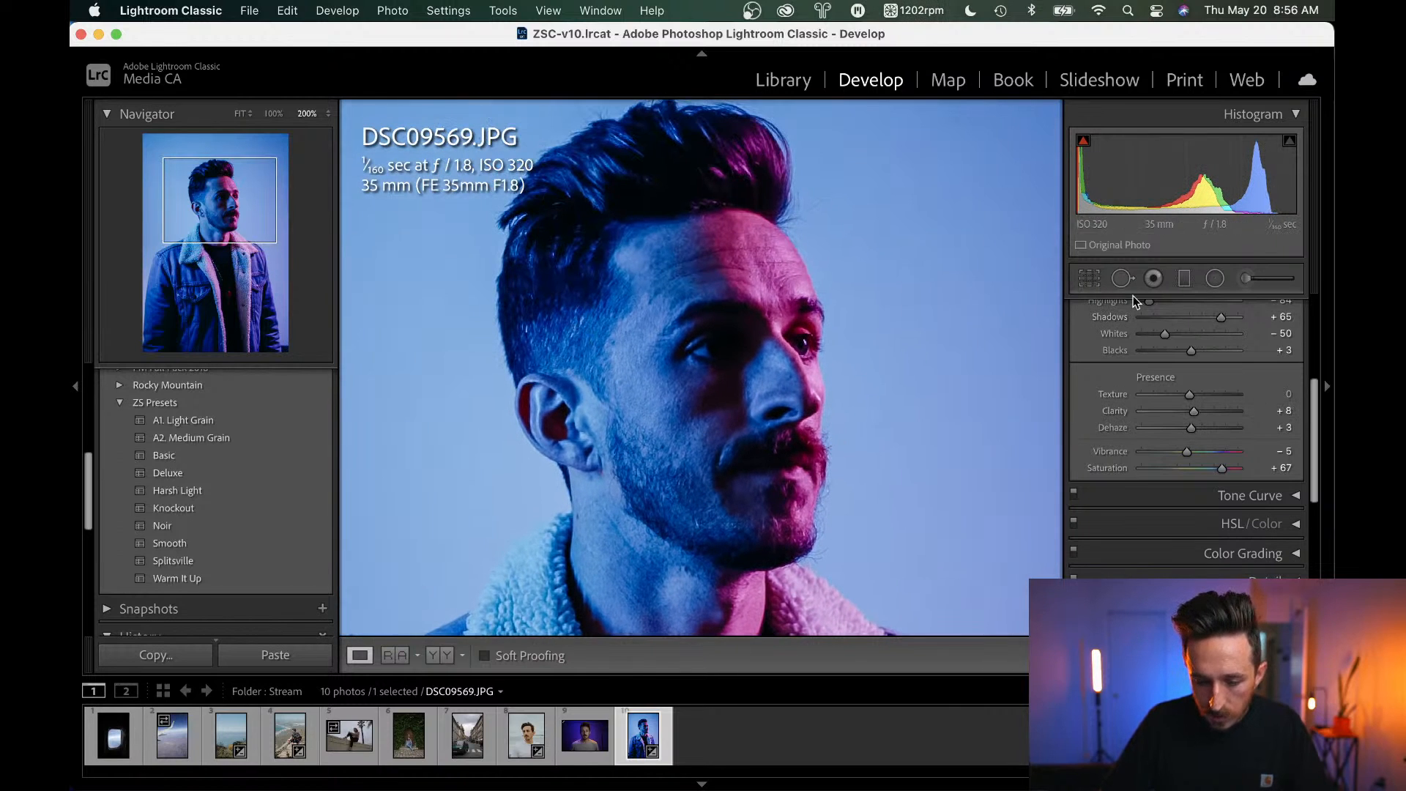
{"action": "scroll", "coordinate": [1179, 349], "scroll_direction": "up", "scroll_amount": 1}
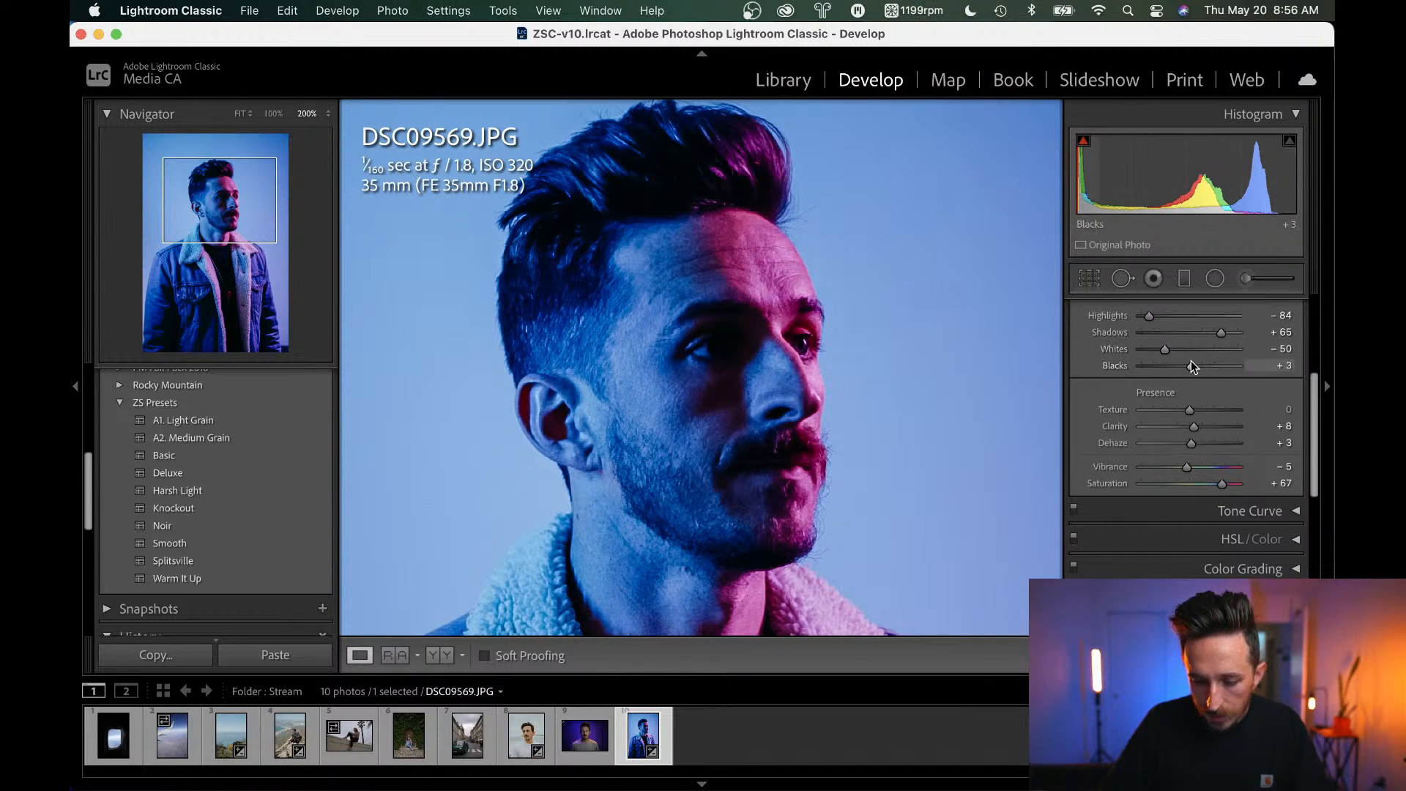
{"action": "left_click_drag", "start_coordinate": [1190, 360], "coordinate": [1204, 364]}
{"action": "left_click", "coordinate": [837, 390]}
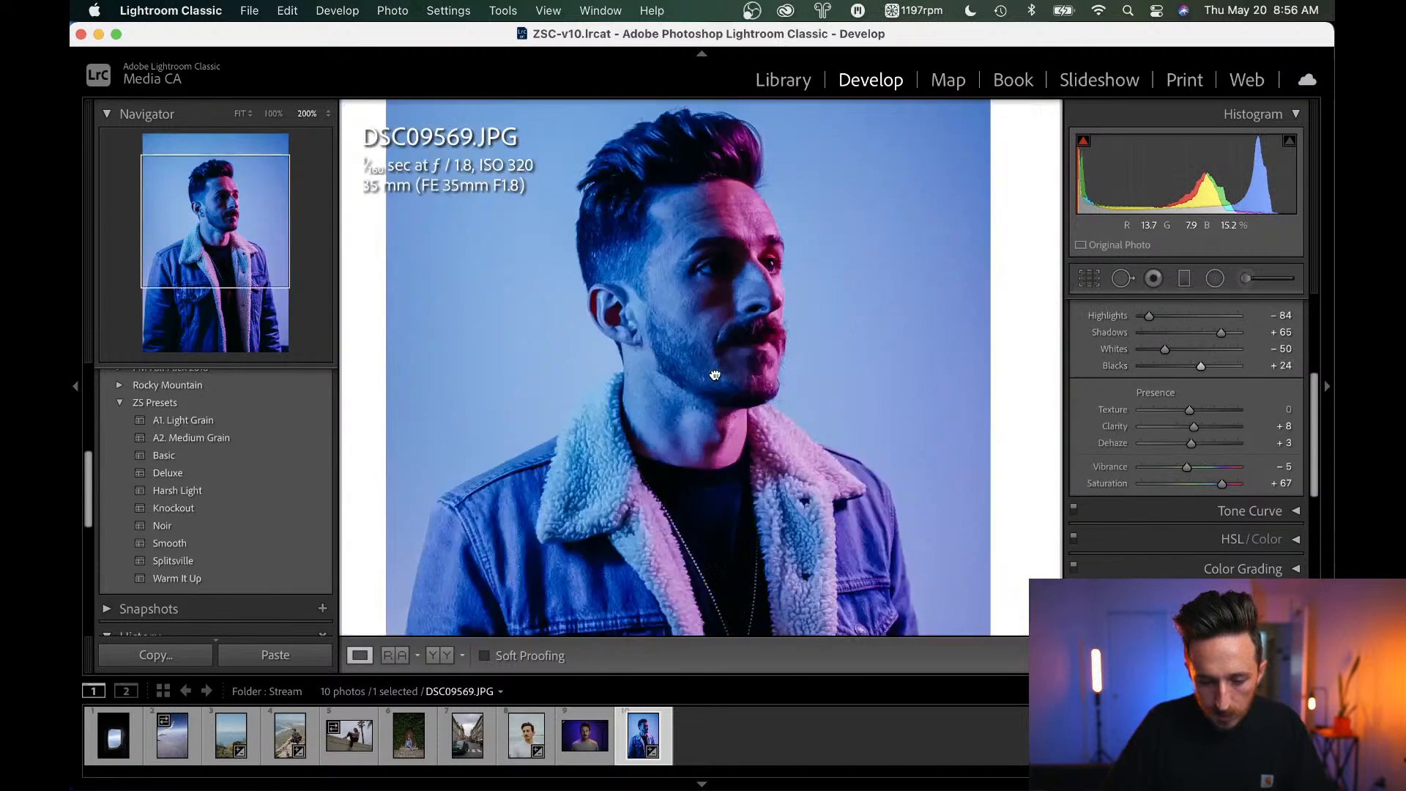
{"action": "left_click", "coordinate": [714, 374]}
{"action": "left_click", "coordinate": [718, 339]}
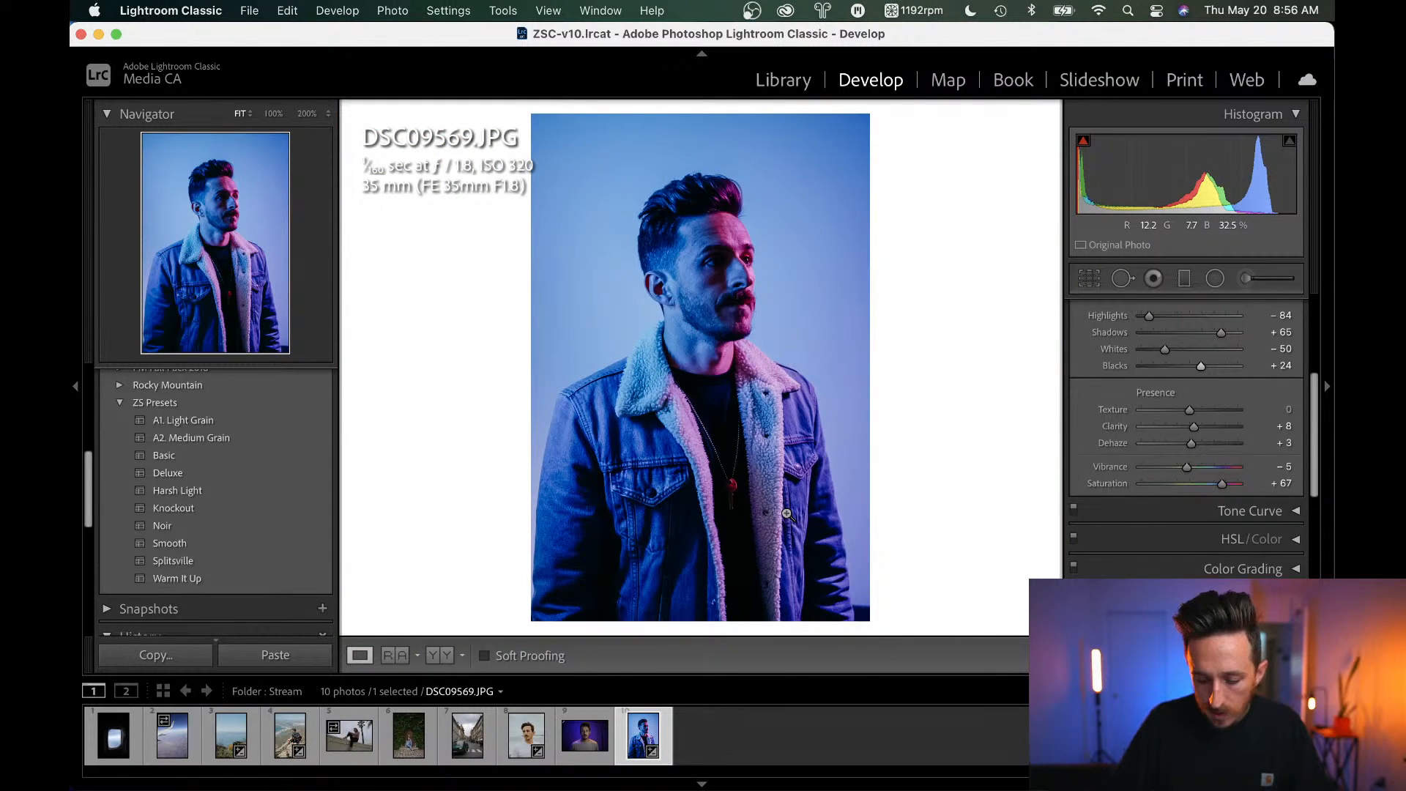
{"action": "key", "text": "backslash"}
{"action": "key", "text": "backslash"}
Set Highlights and Whites to -100 and Vibrance to 0, and compare the jacket portrait before and after the edits.
{"action": "scroll", "coordinate": [1141, 468], "scroll_direction": "up", "scroll_amount": 4}
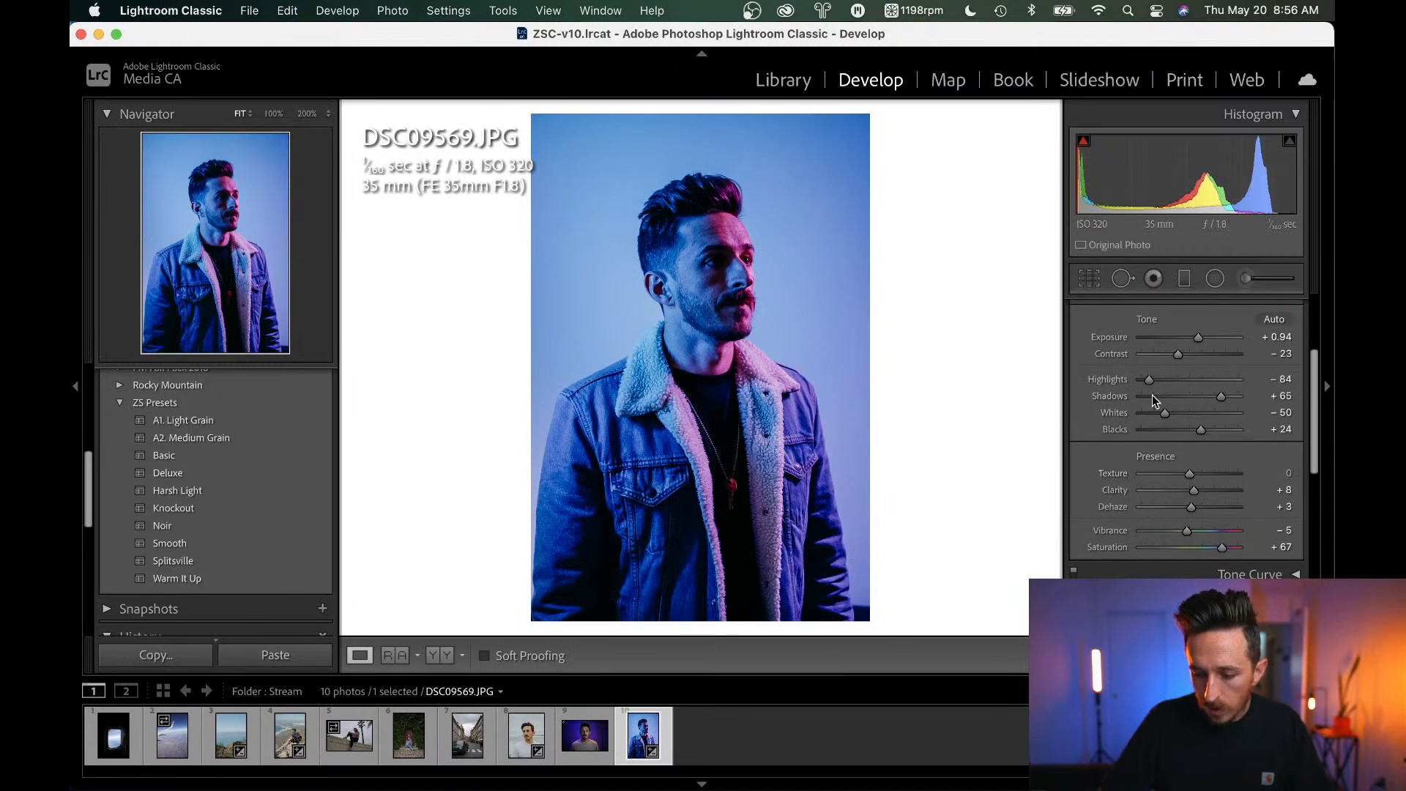
{"action": "left_click_drag", "start_coordinate": [1152, 379], "coordinate": [1112, 426]}
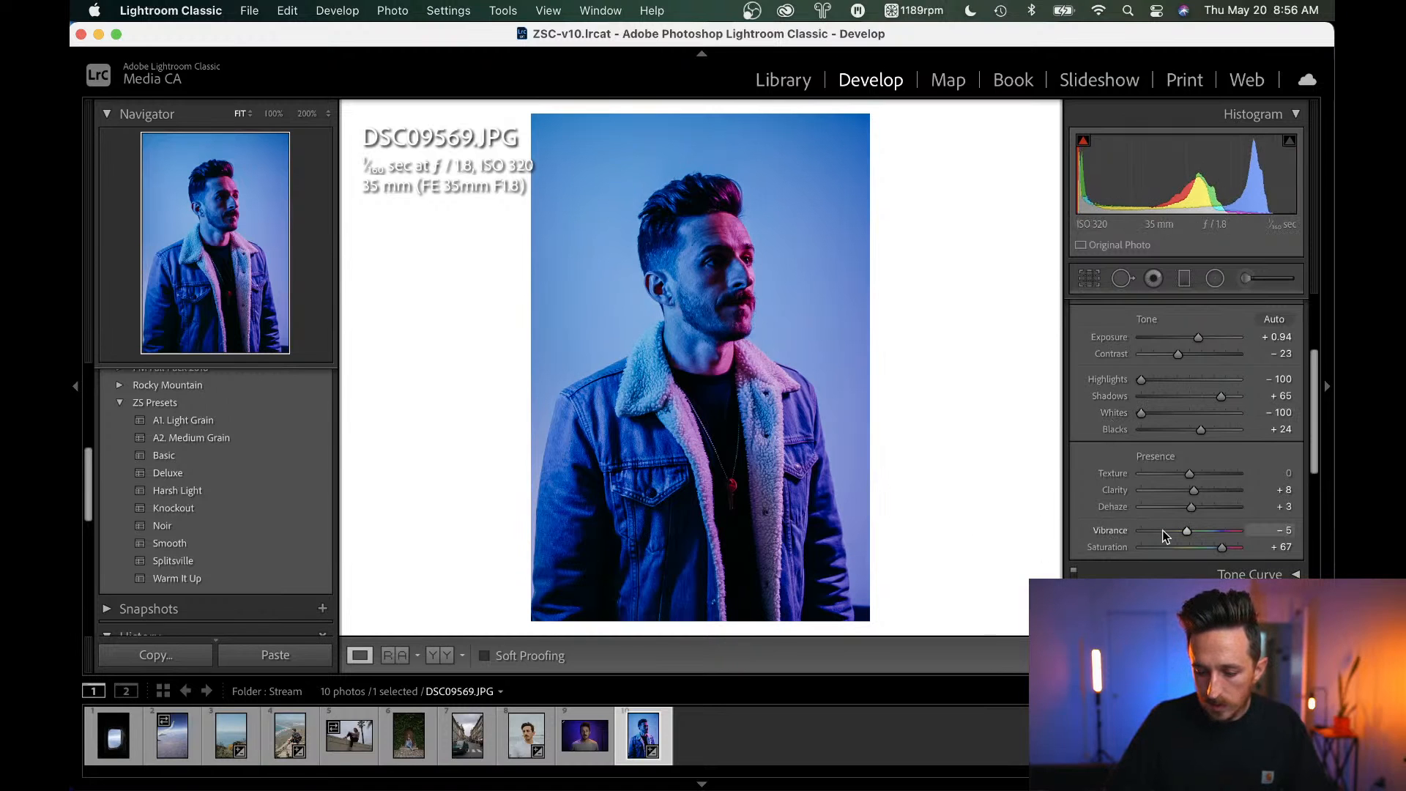
{"action": "left_click_drag", "start_coordinate": [1188, 533], "coordinate": [1190, 534]}
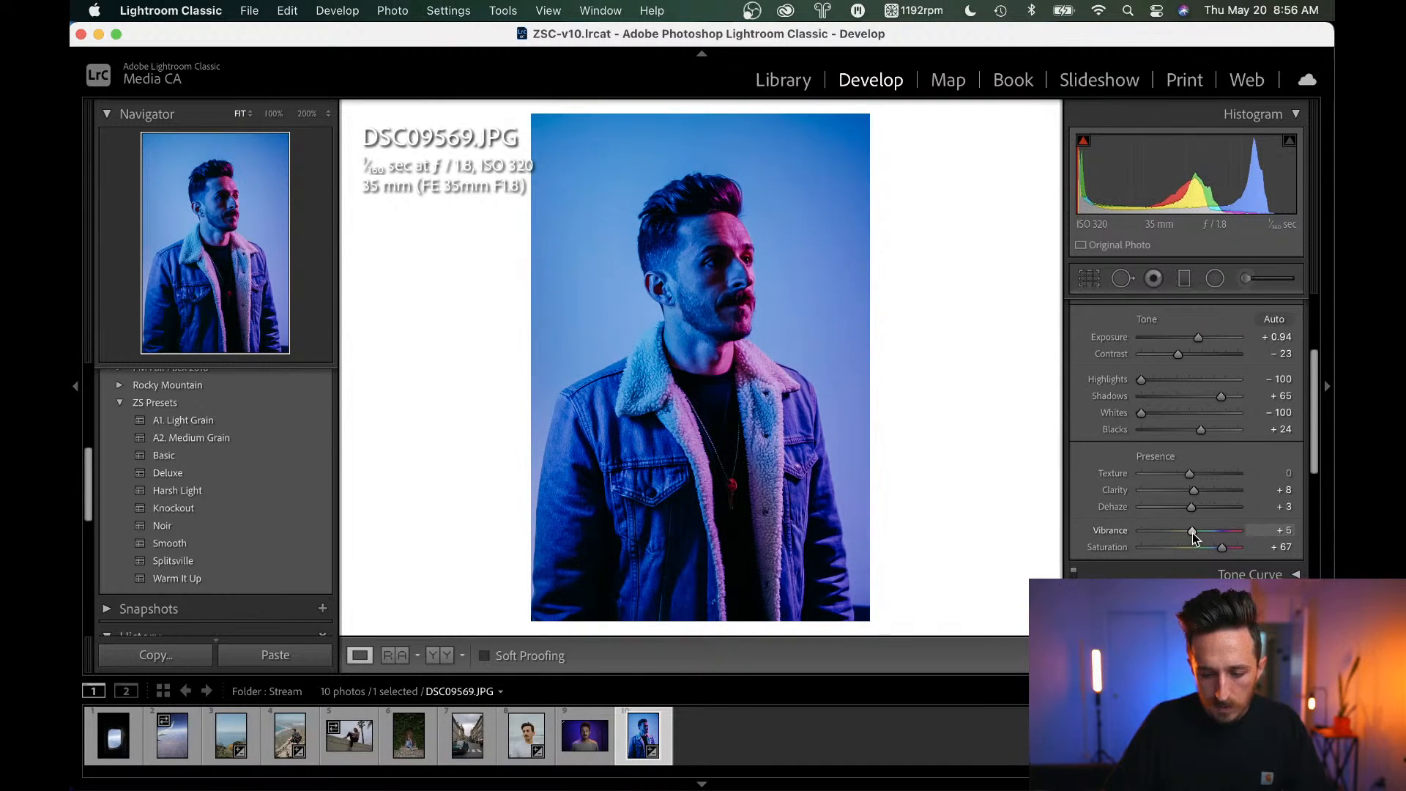
{"action": "key", "text": "backslash"}
{"action": "key", "text": "backslash"}
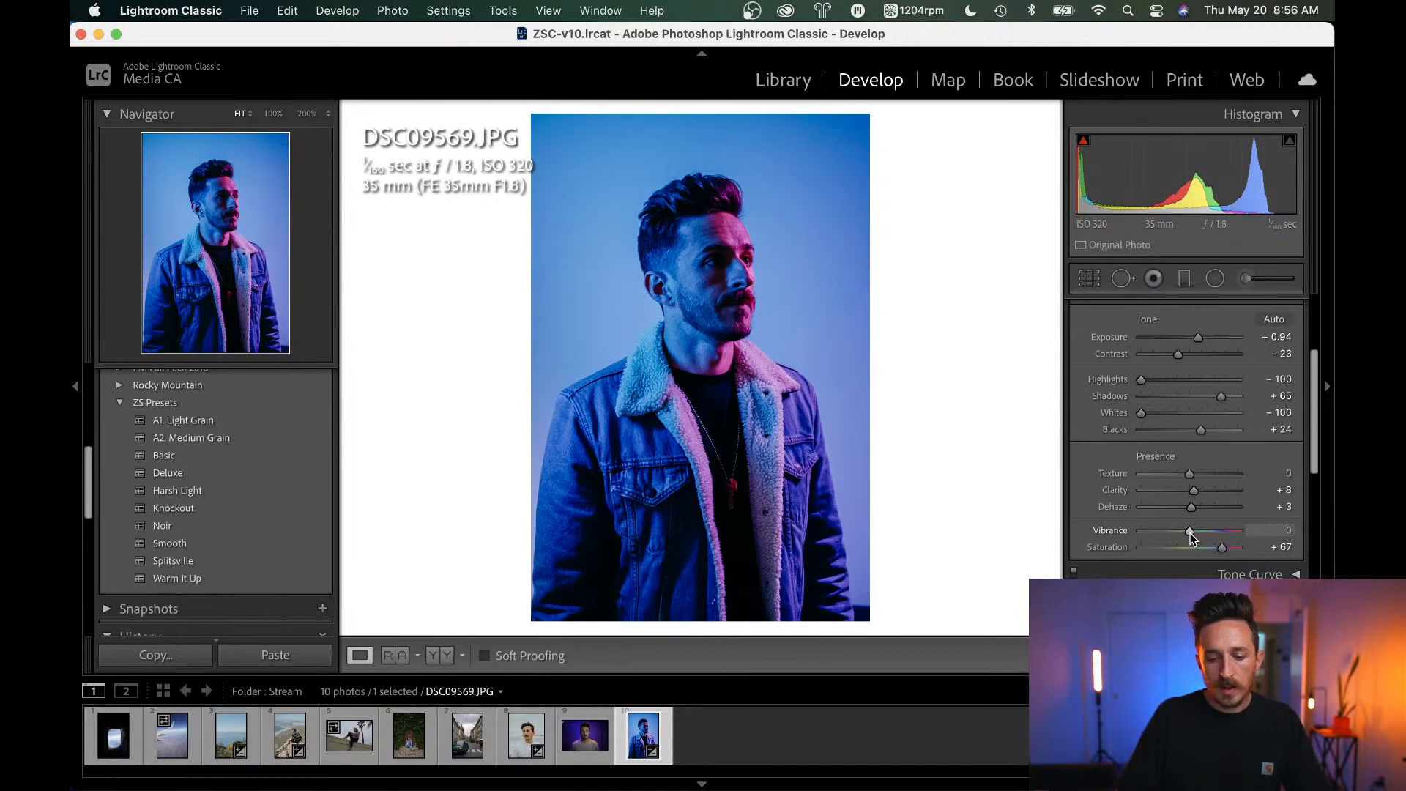
{"action": "key", "text": "backslash"}
{"action": "key", "text": "backslash"}
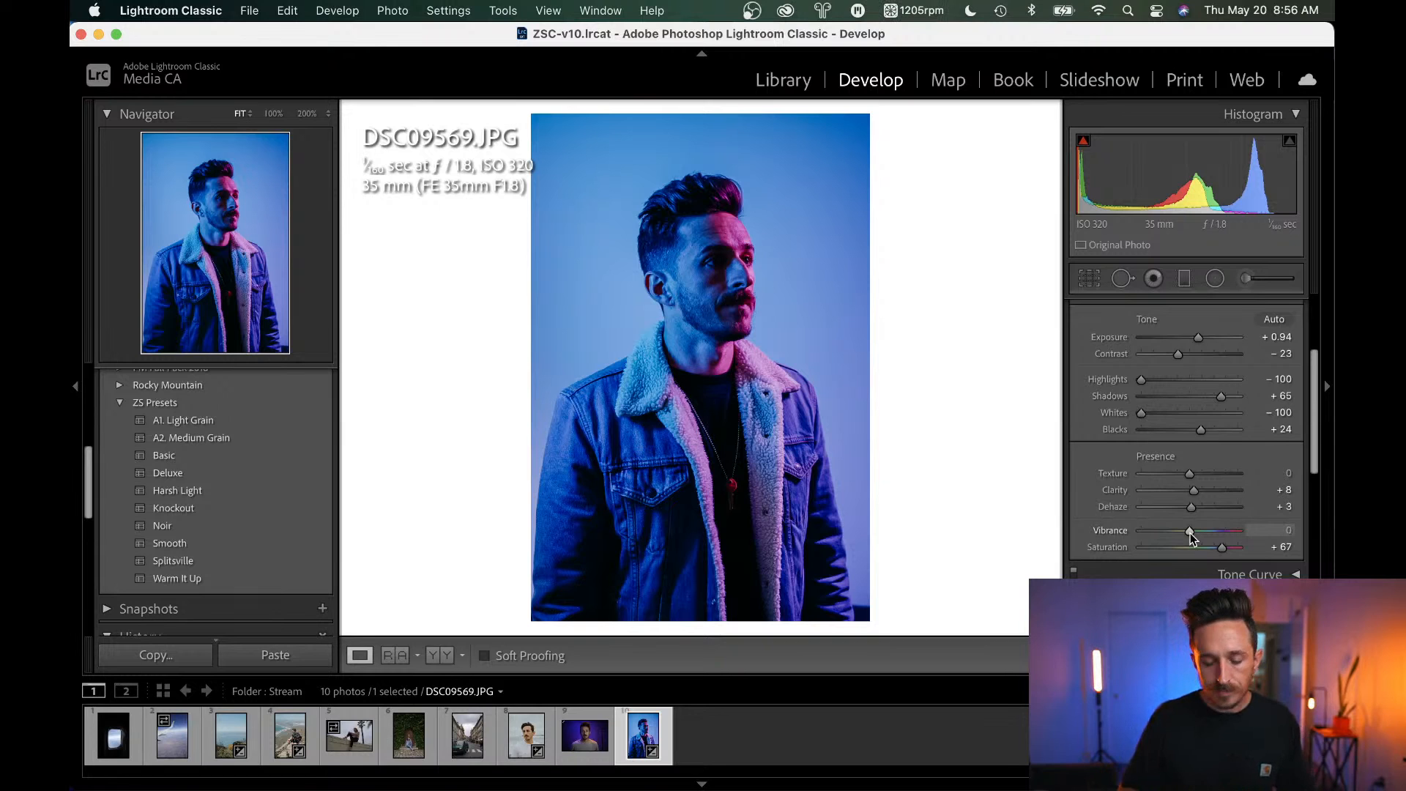
Apply the Splitsville preset to the dark blue-backdrop portrait and set Exposure +0.52, Highlights -51, Shadows +82, Whites -45 and Blacks +6.
{"action": "key", "text": "Left"}
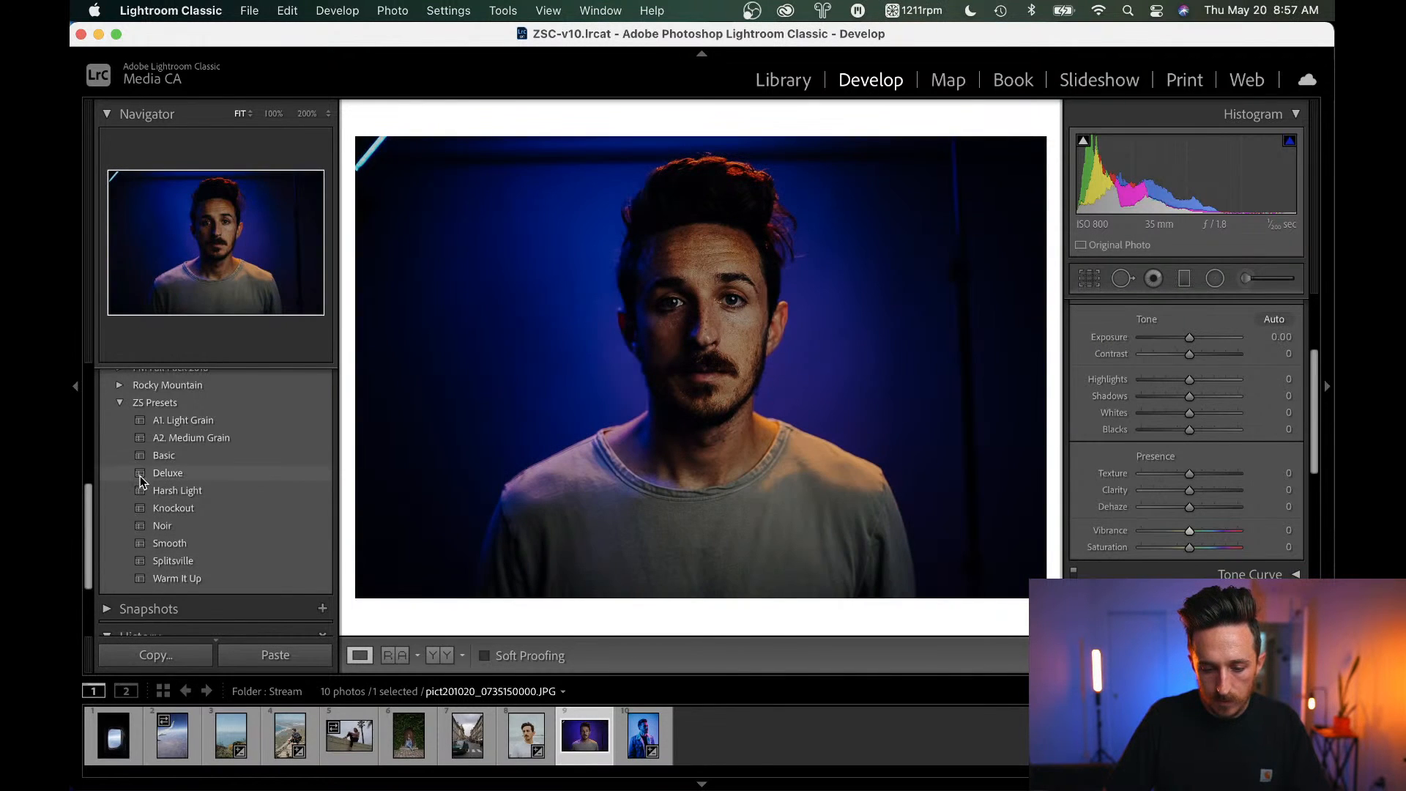
{"action": "left_click", "coordinate": [147, 552]}
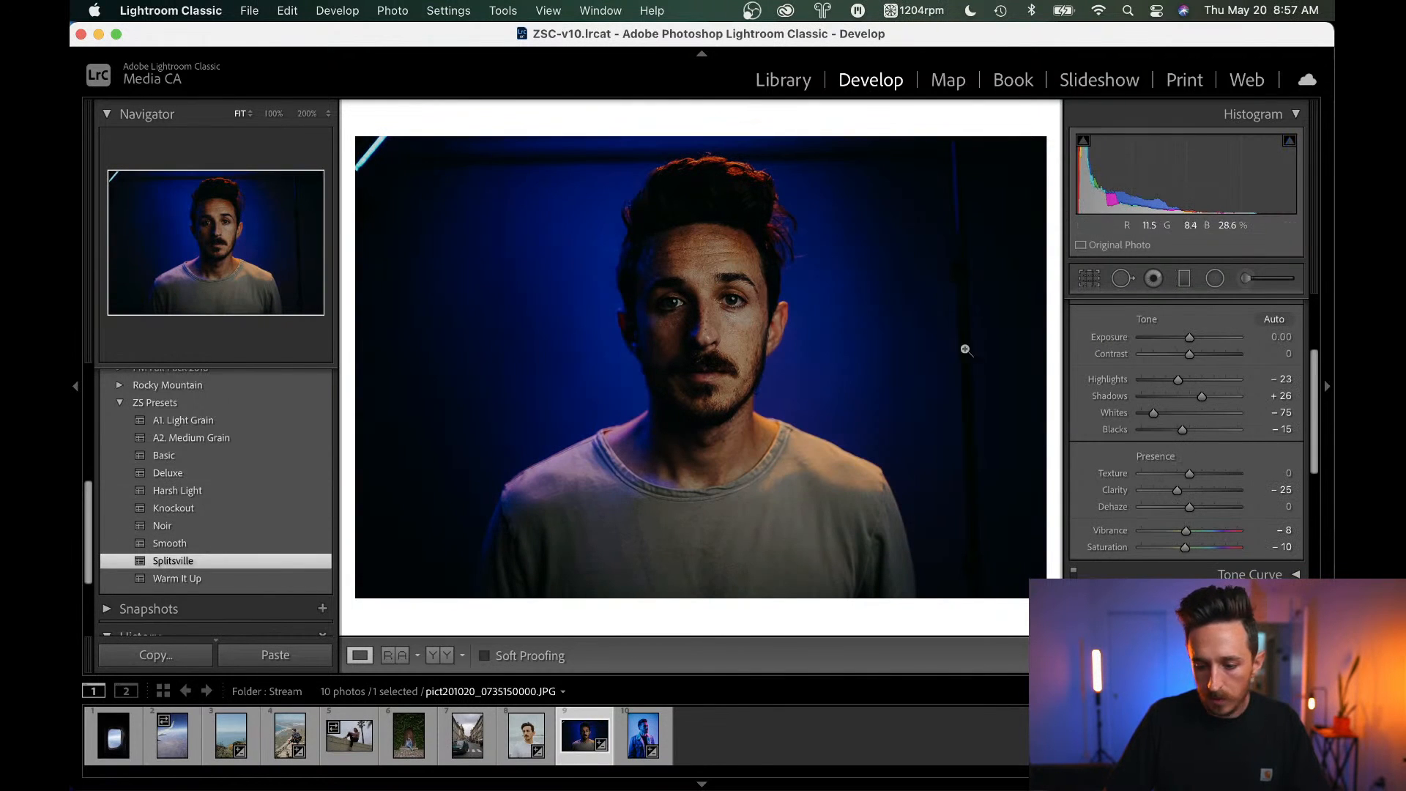
{"action": "left_click_drag", "start_coordinate": [1148, 176], "coordinate": [1173, 178]}
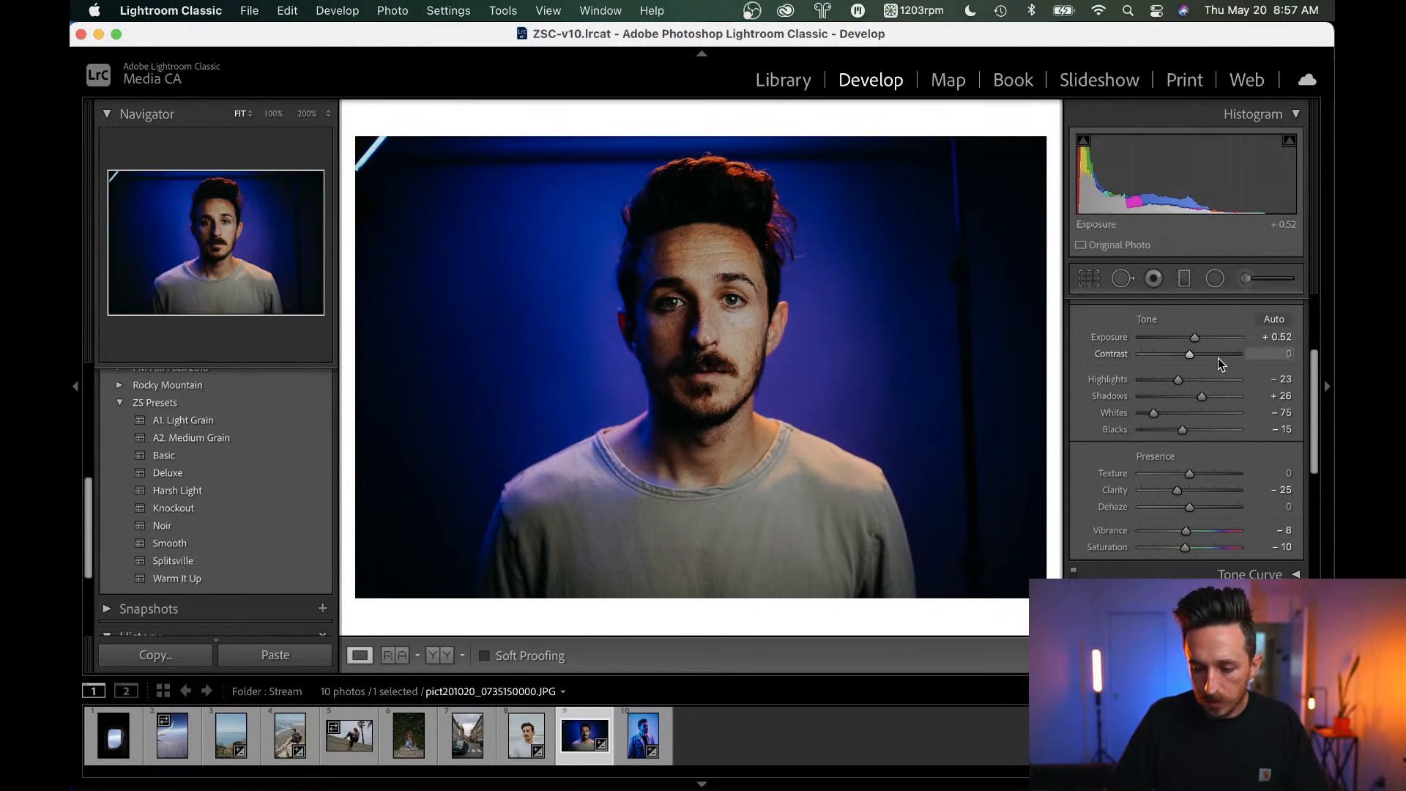
{"action": "left_click_drag", "start_coordinate": [1201, 400], "coordinate": [1191, 428]}
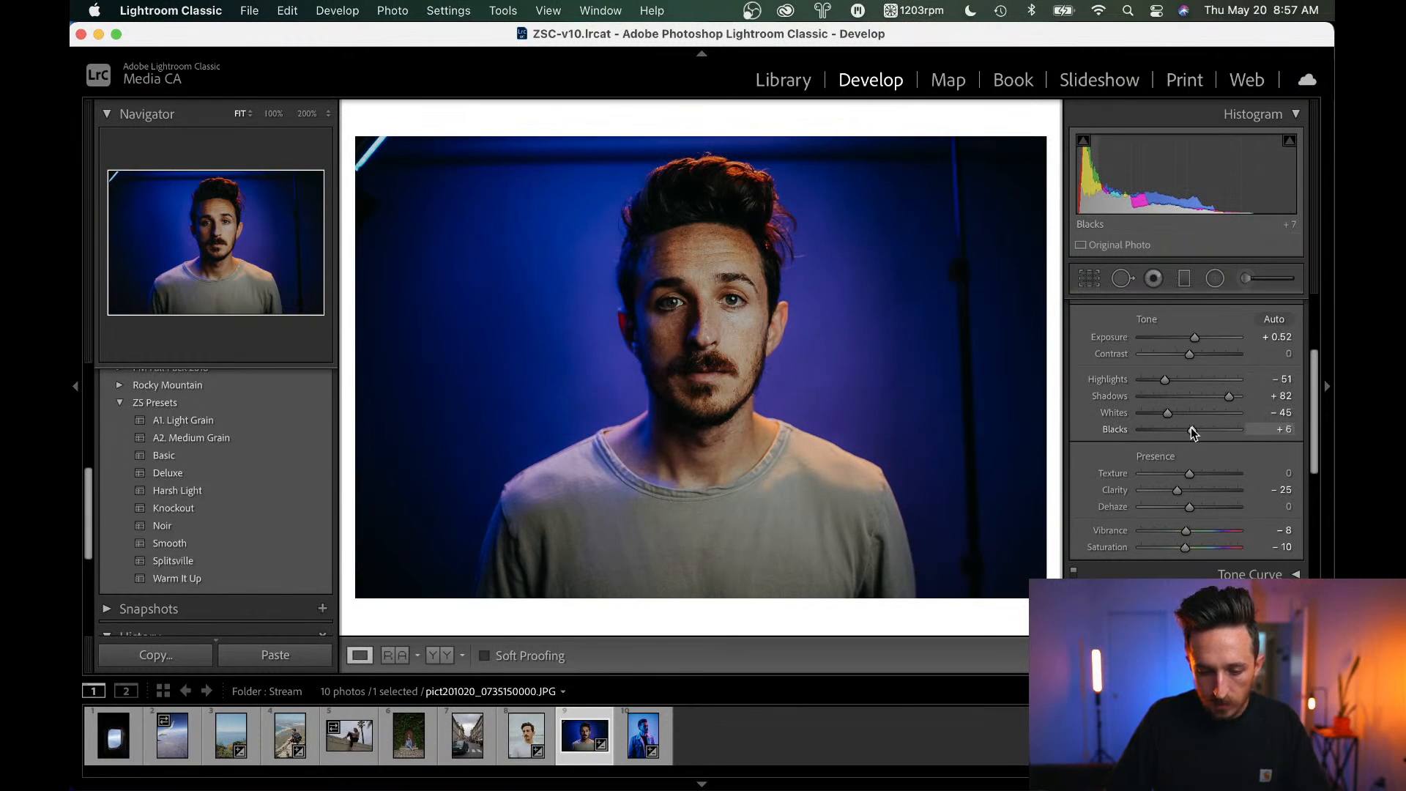
Compare the blue-backdrop portrait with its unedited version and examine the face at 200%.
{"action": "key", "text": "backslash"}
{"action": "key", "text": "backslash"}
{"action": "left_click", "coordinate": [741, 306]}
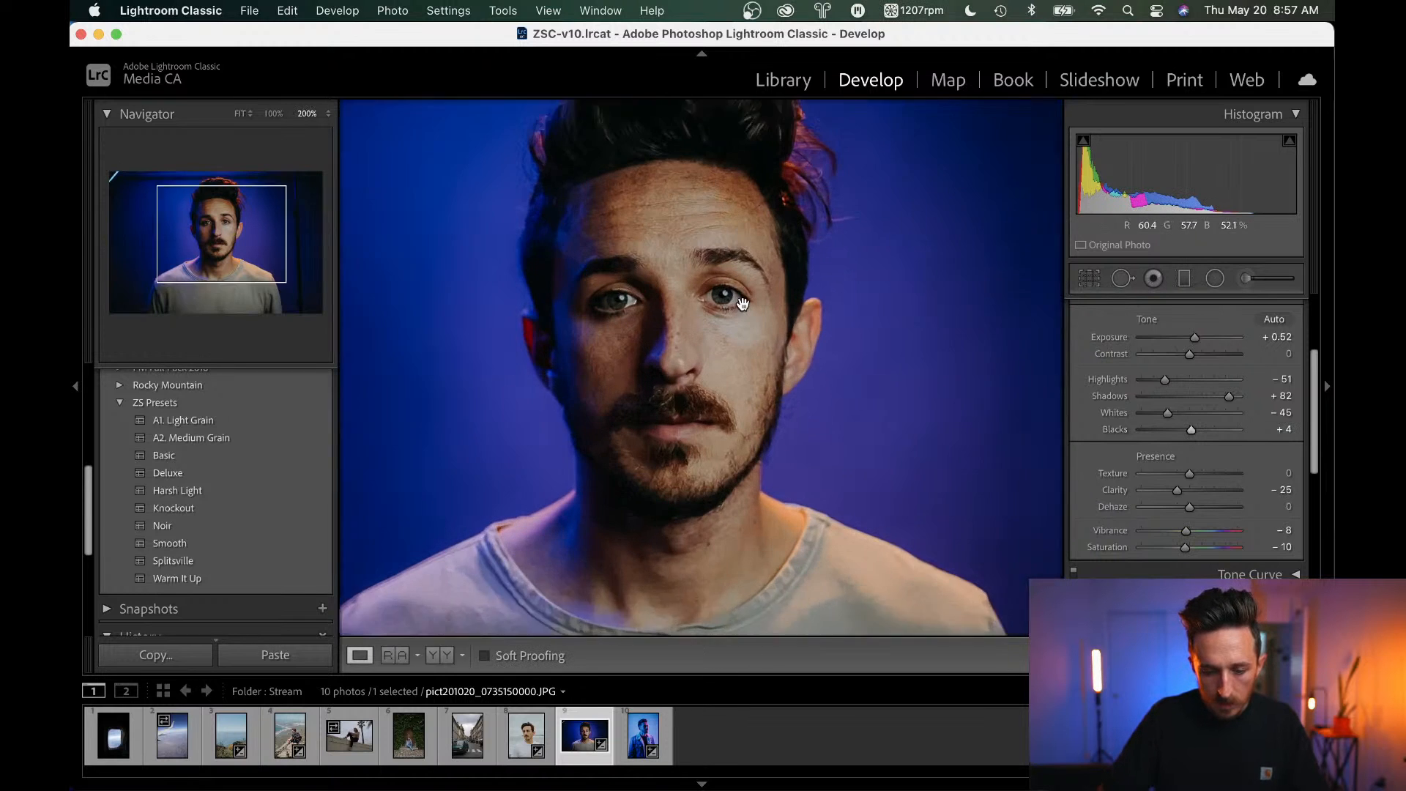
{"action": "left_click_drag", "start_coordinate": [741, 307], "coordinate": [787, 357]}
Try resetting Clarity to 0 on the portrait, view the whole photo and undo the reset.
{"action": "double_click", "coordinate": [1179, 490]}
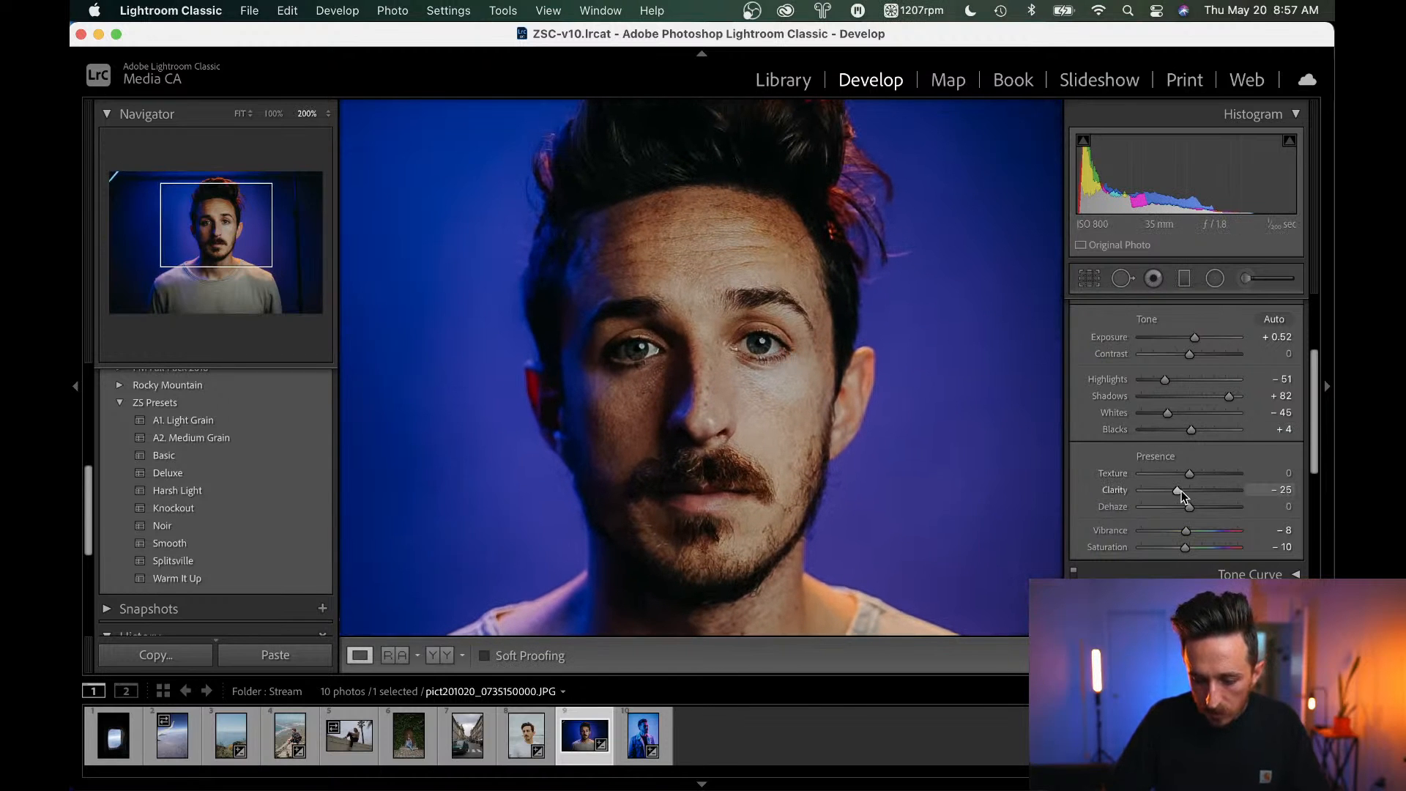
{"action": "left_click", "coordinate": [851, 438]}
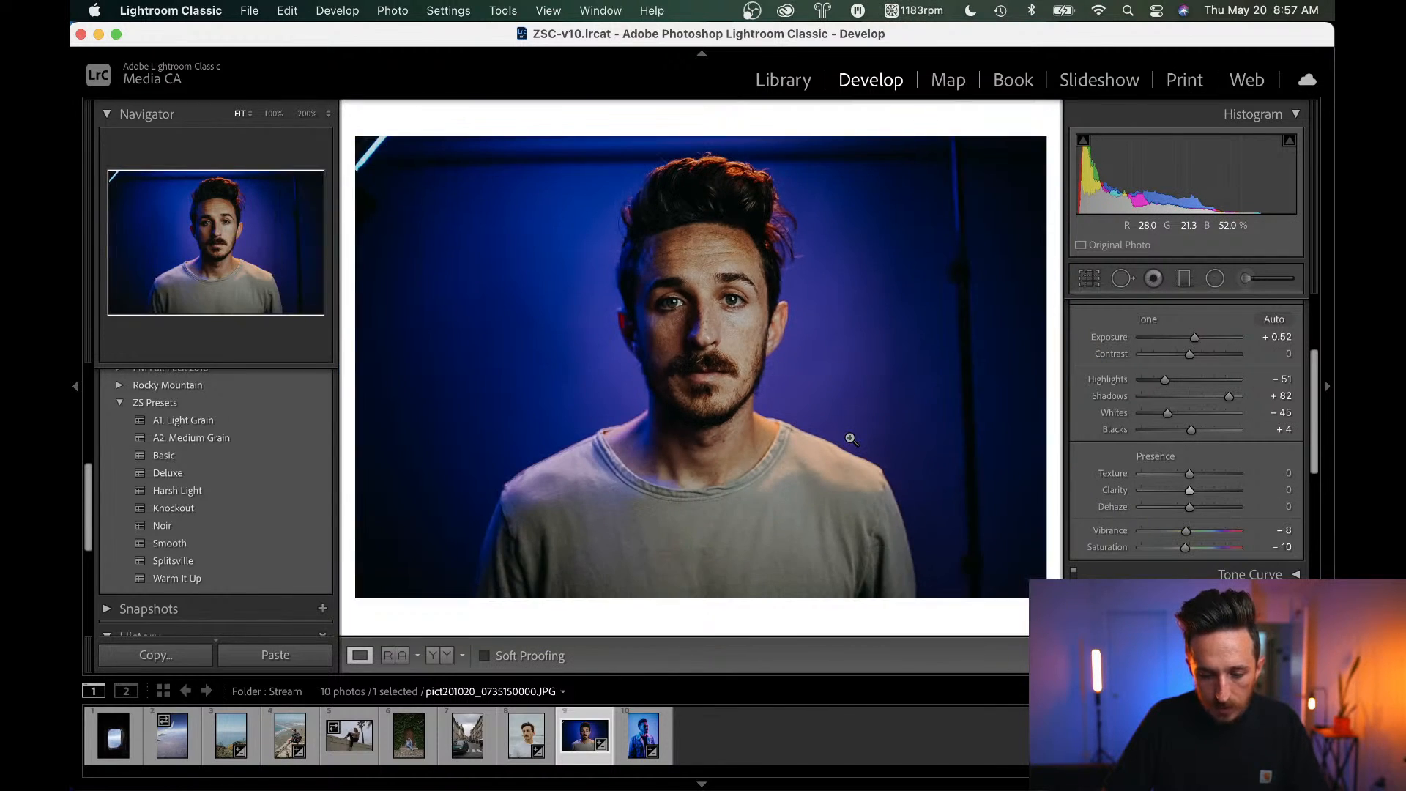
{"action": "key", "text": "super+z"}
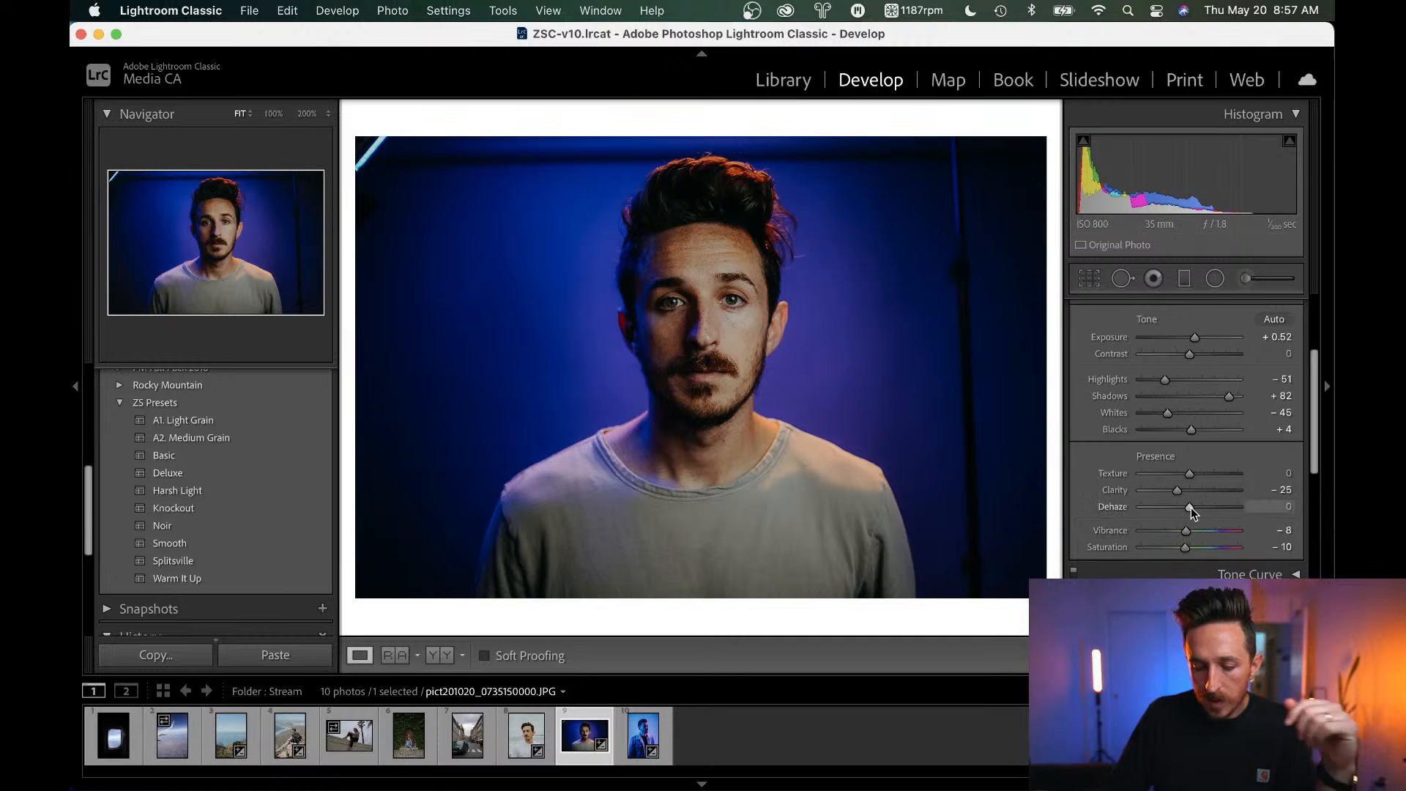
Set Dehaze to +14, Temp to +6, Tint to +1 and Exposure to +0.72 on the portrait.
{"action": "left_click_drag", "start_coordinate": [1191, 508], "coordinate": [1197, 509]}
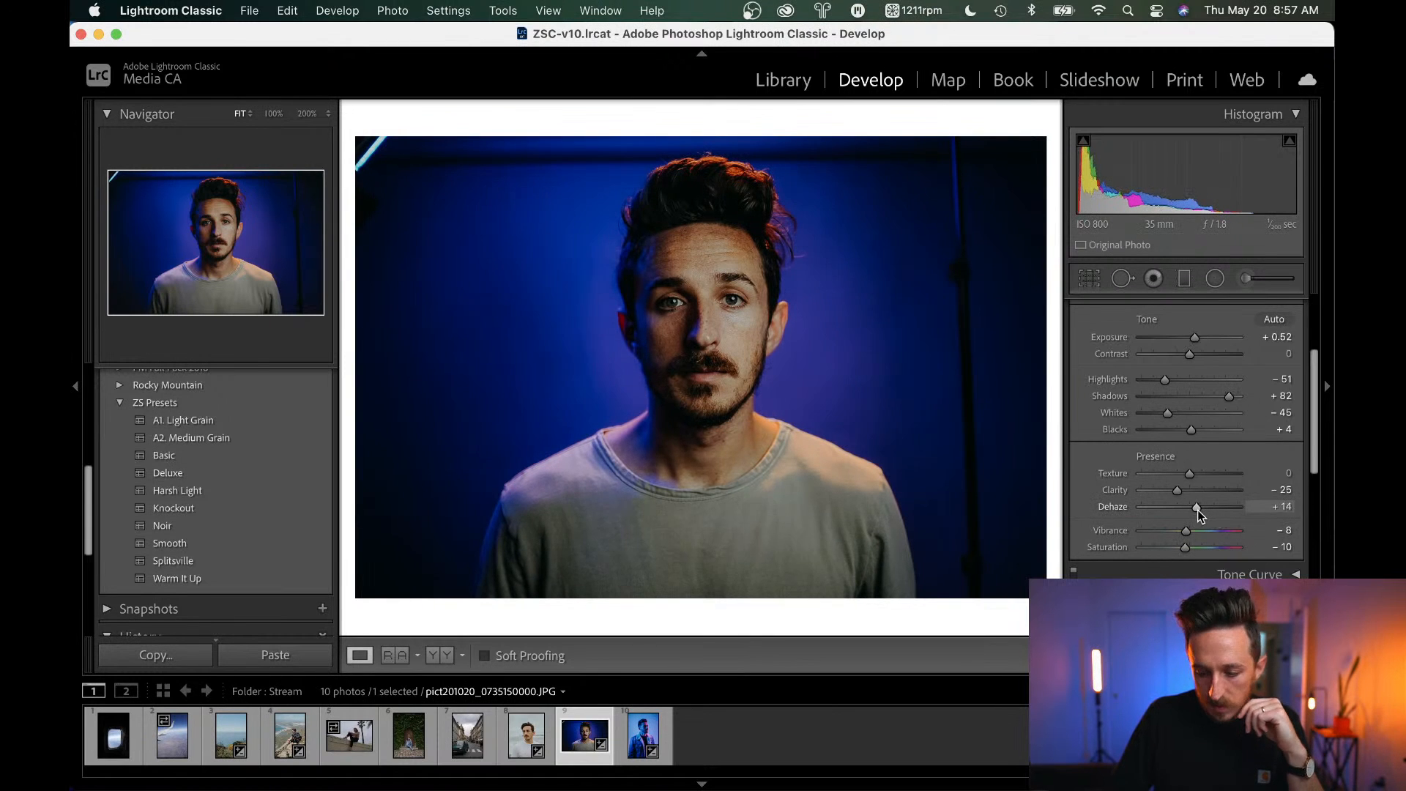
{"action": "scroll", "coordinate": [1188, 361], "scroll_direction": "up", "scroll_amount": 3}
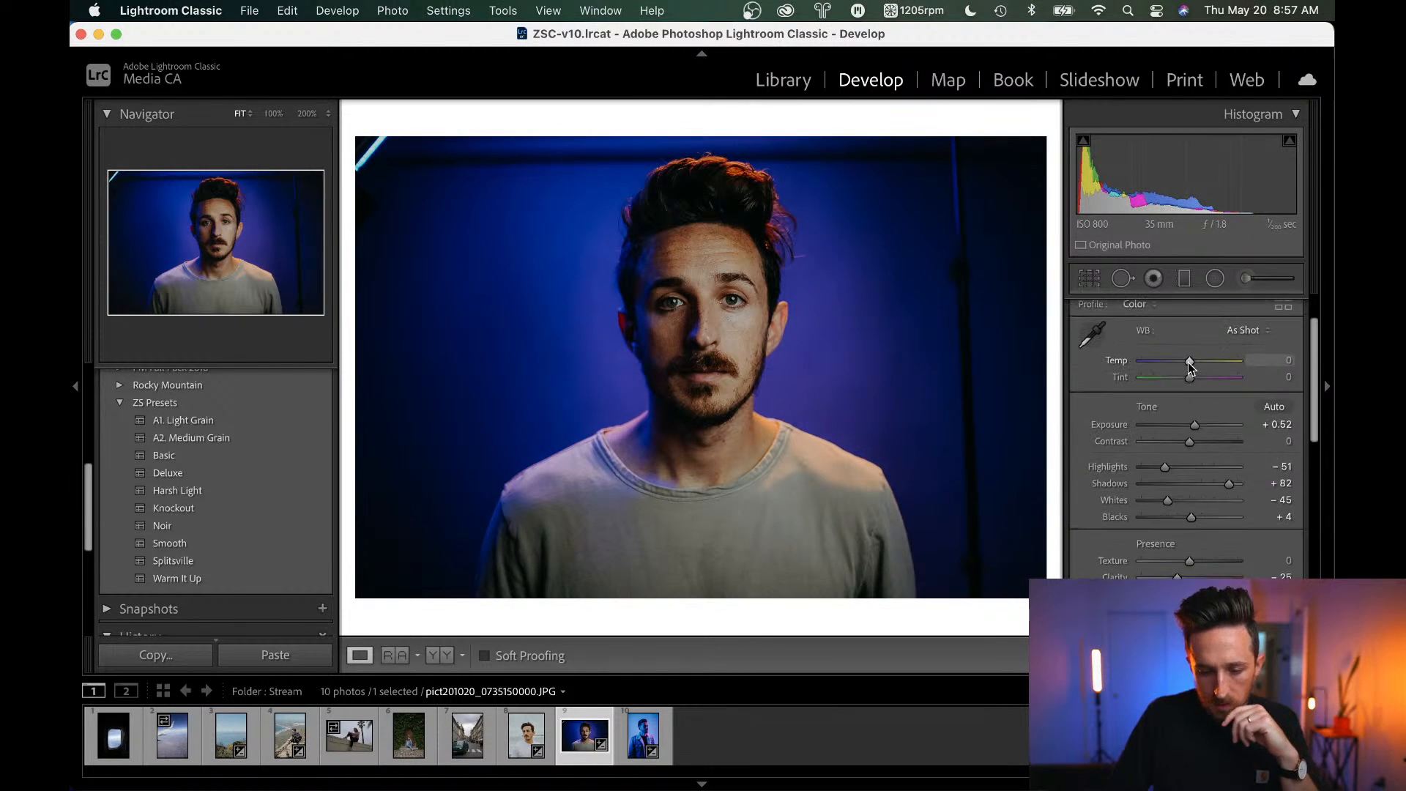
{"action": "scroll", "coordinate": [1188, 363], "scroll_direction": "up", "scroll_amount": 1}
{"action": "left_click_drag", "start_coordinate": [1188, 381], "coordinate": [1188, 400]}
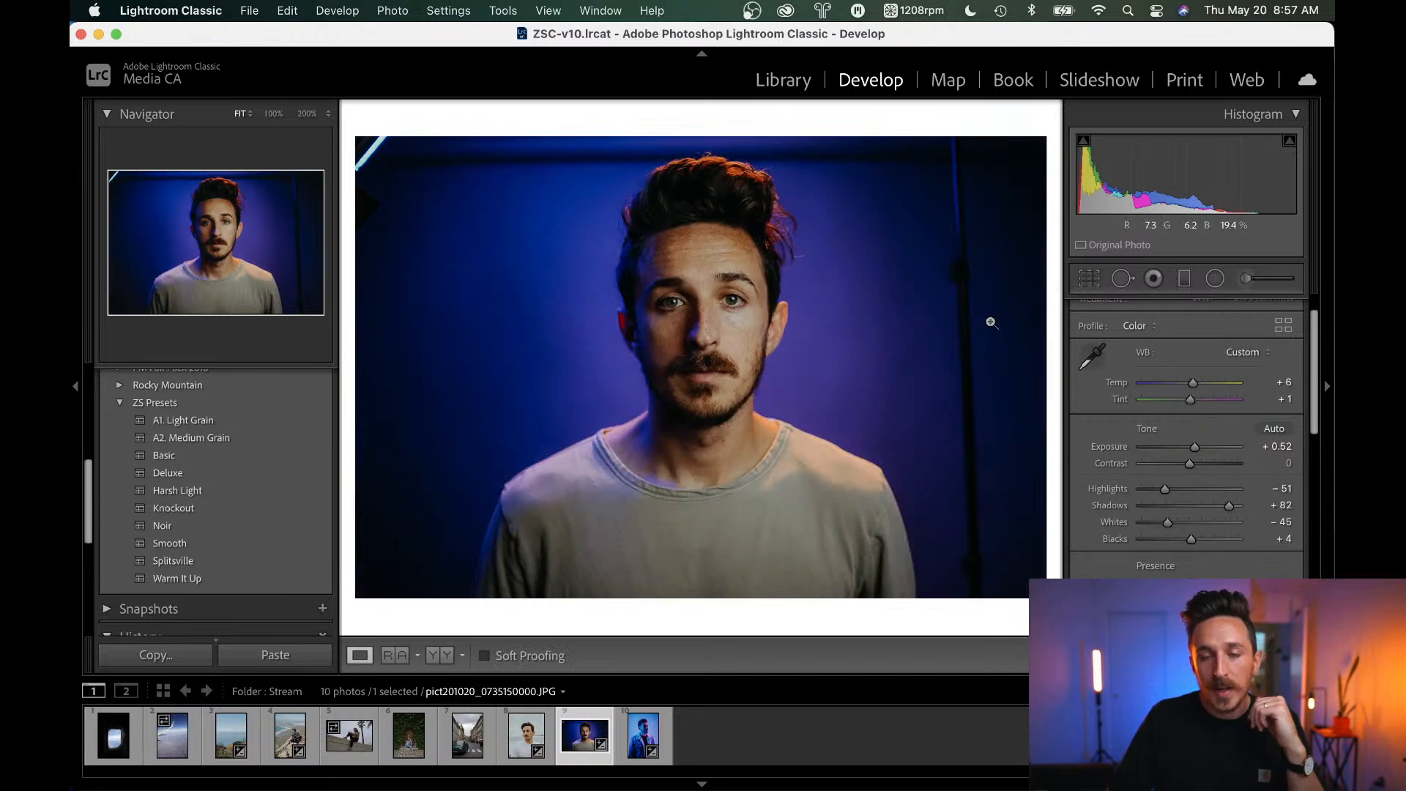
{"action": "key", "text": "equal"}
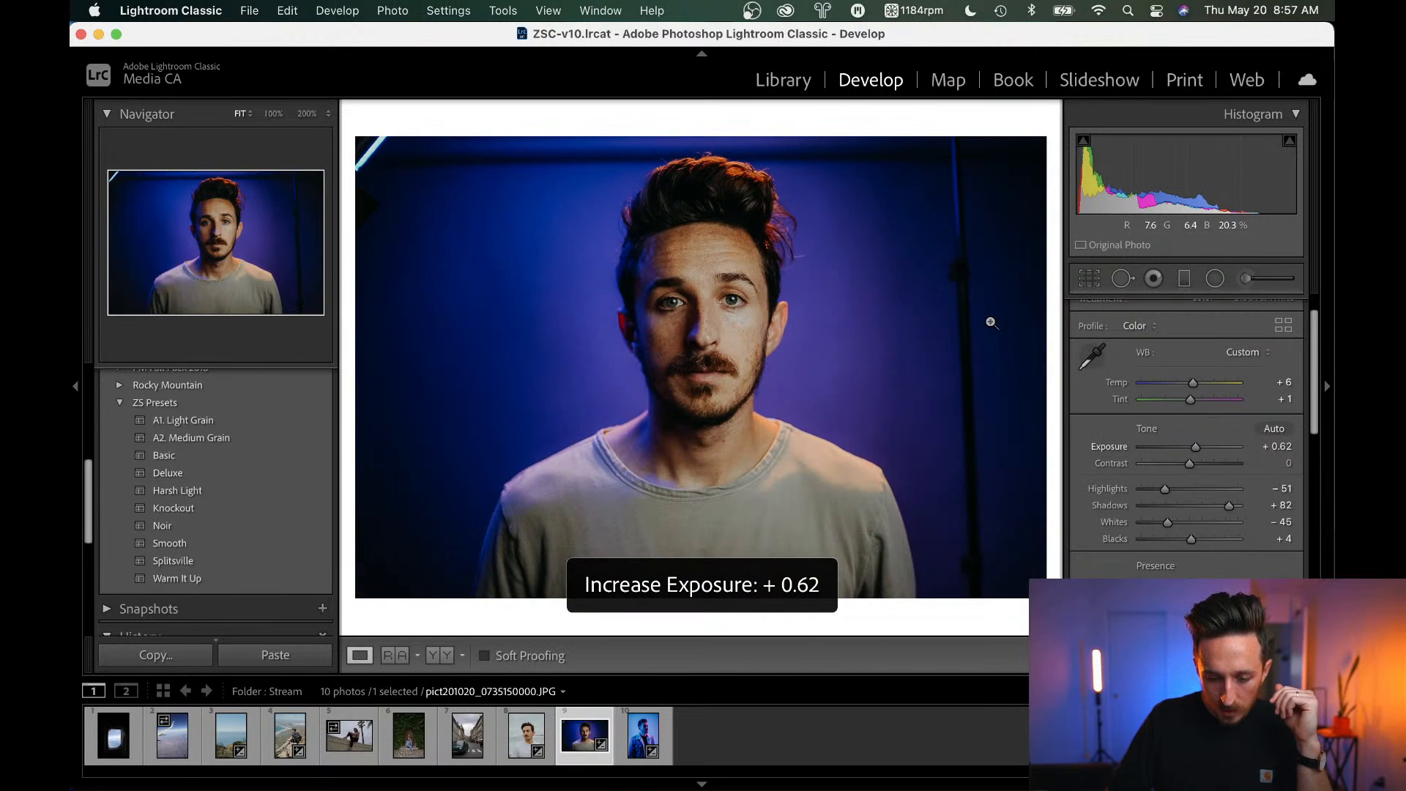
{"action": "key", "text": "equal"}
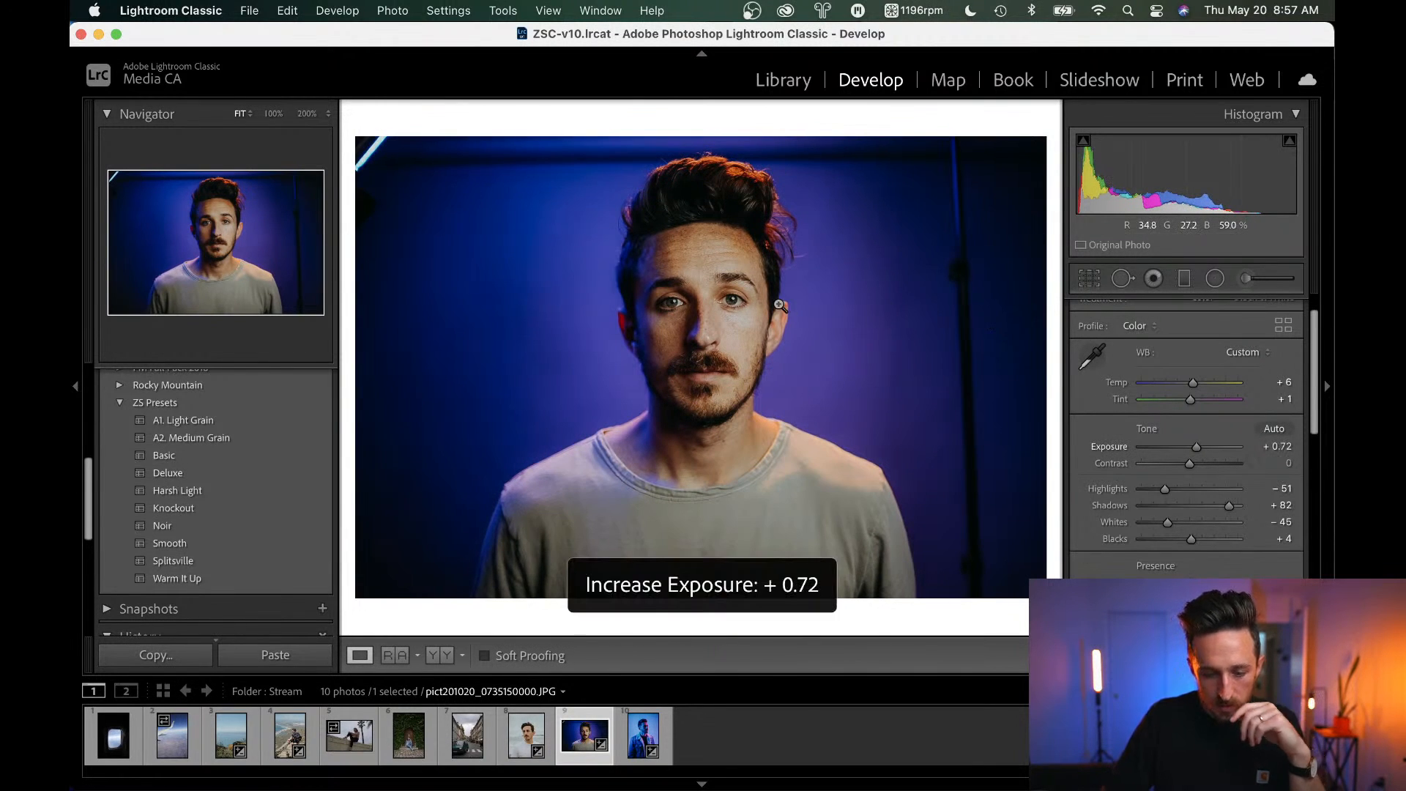
Examine the man's face and eyes at 300% magnification, switching between the close-up and the whole photo.
{"action": "left_click", "coordinate": [681, 300]}
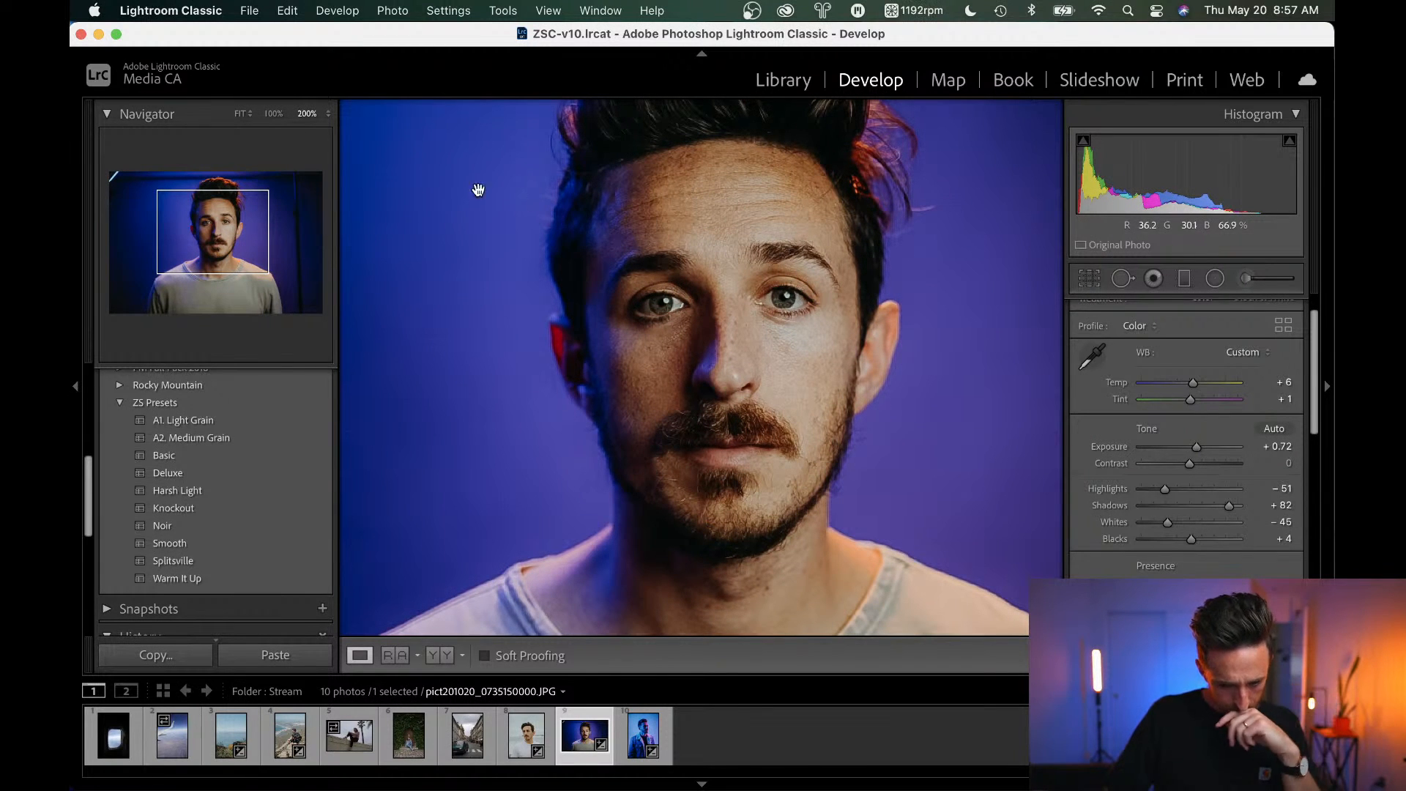
{"action": "left_click", "coordinate": [322, 117]}
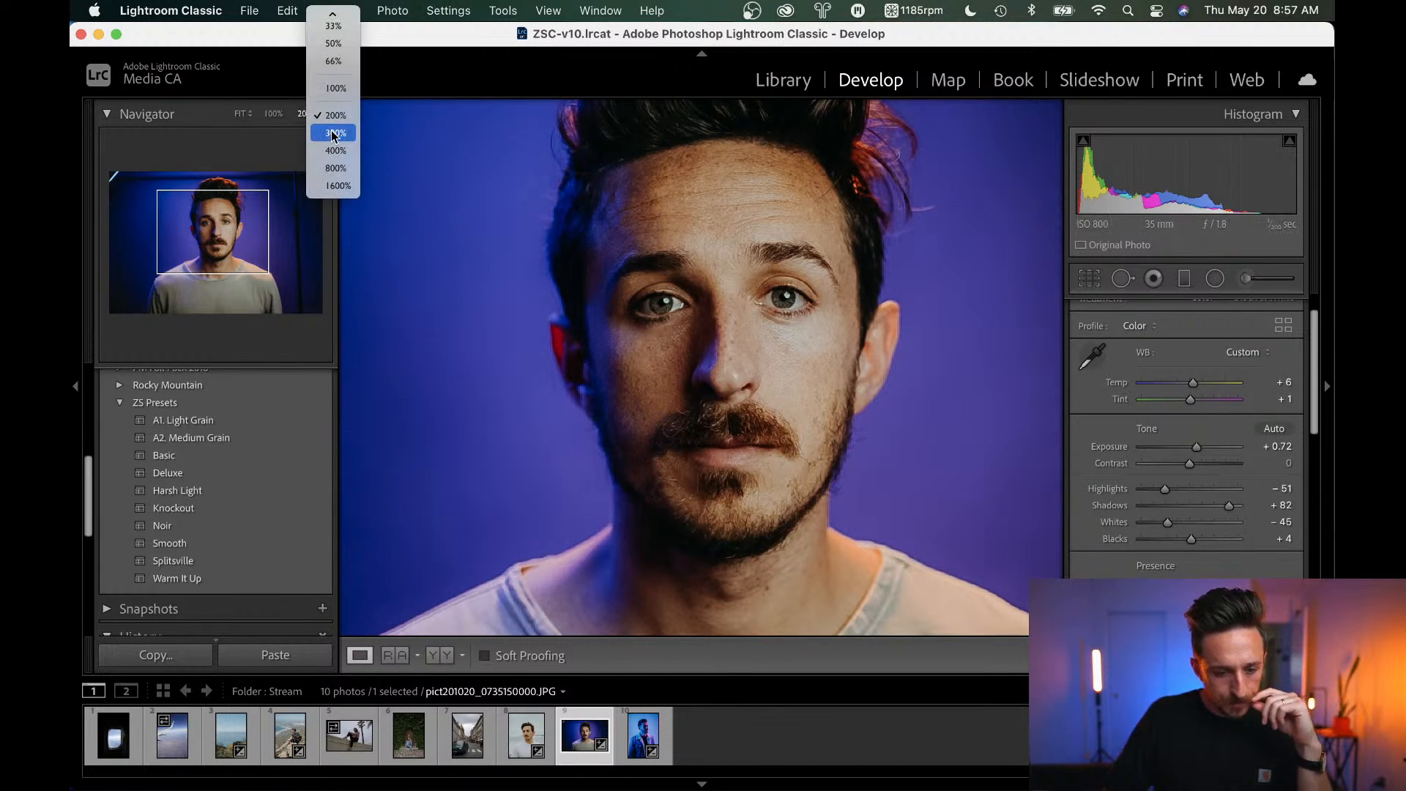
{"action": "left_click", "coordinate": [333, 132]}
{"action": "left_click_drag", "start_coordinate": [816, 301], "coordinate": [738, 400]}
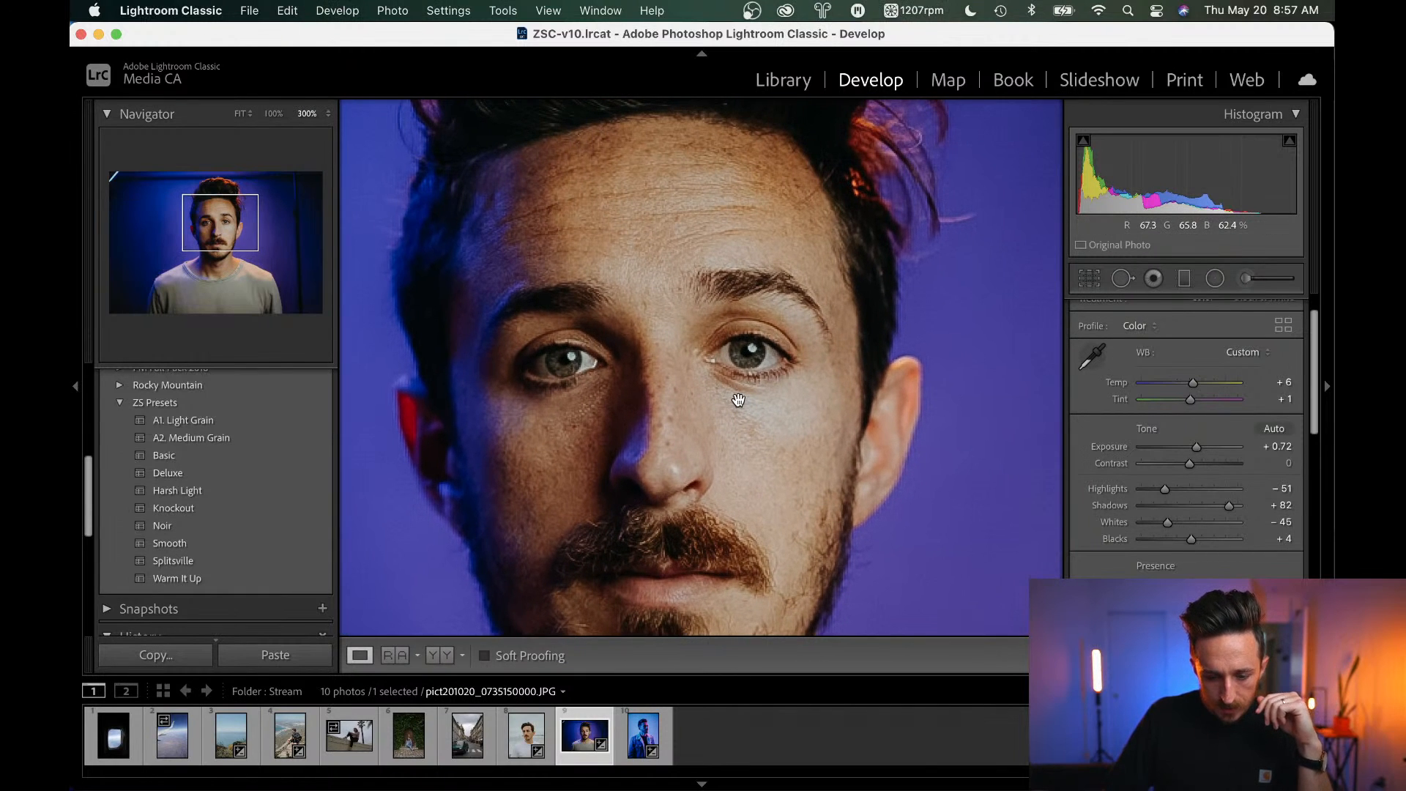
{"action": "left_click", "coordinate": [742, 357]}
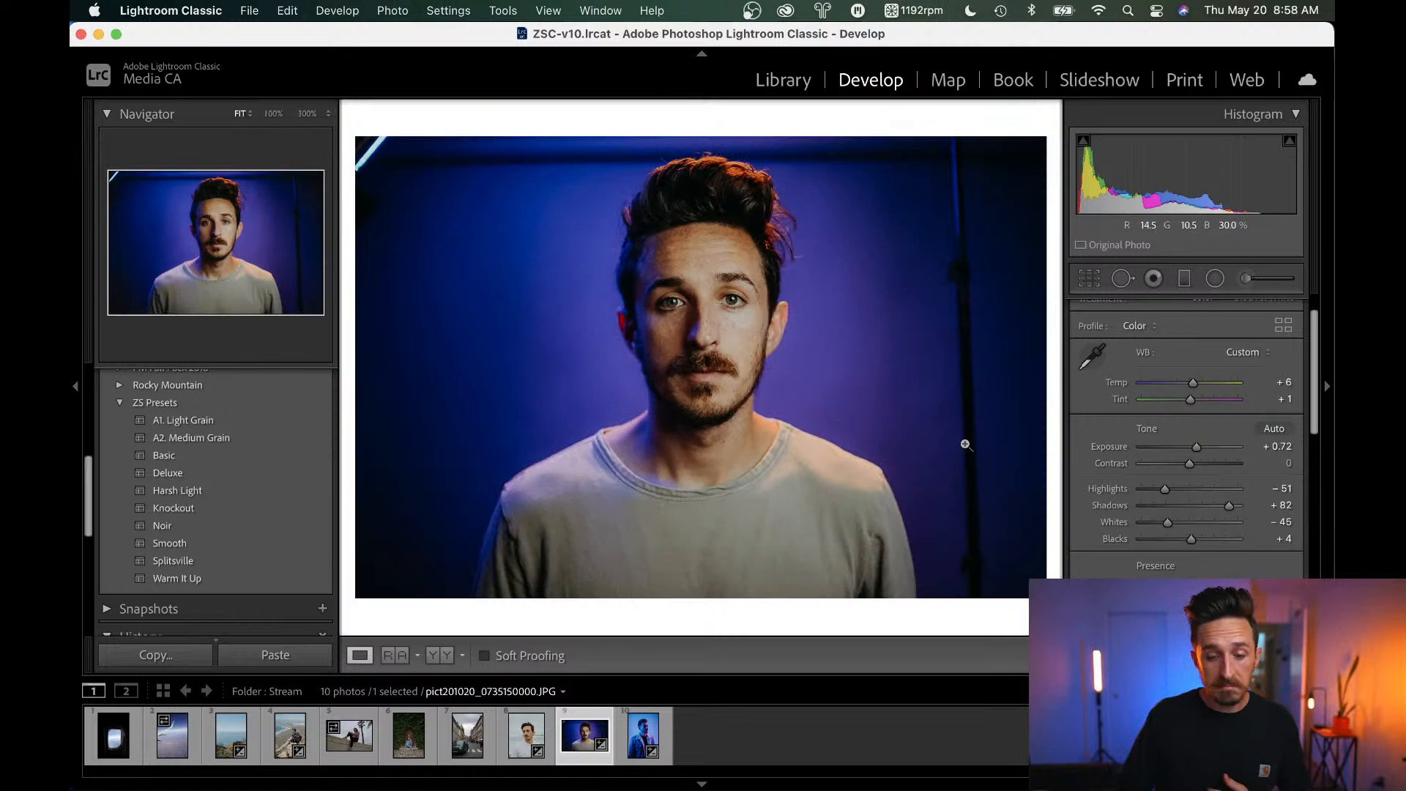
{"action": "left_click", "coordinate": [692, 284]}
{"action": "left_click_drag", "start_coordinate": [703, 276], "coordinate": [706, 208]}
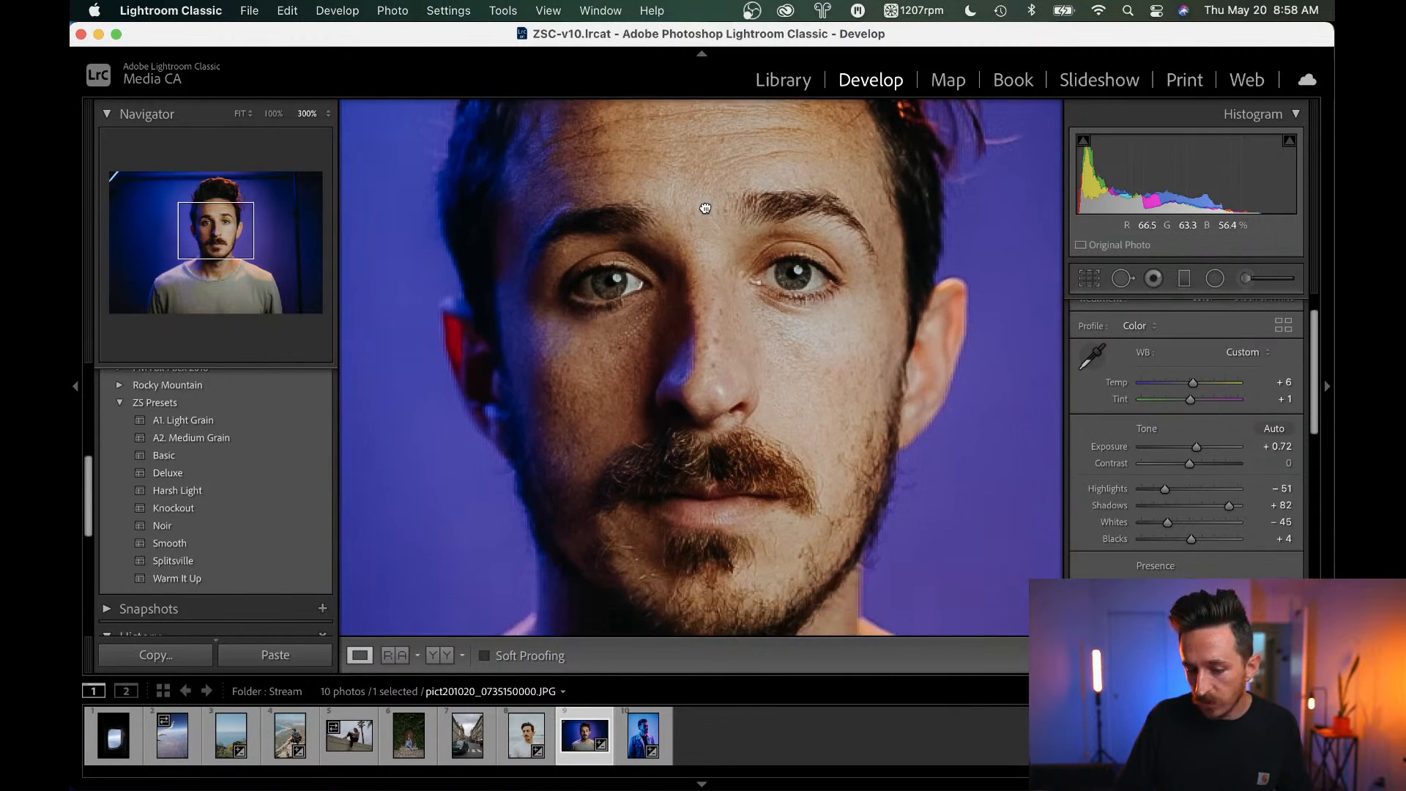
{"action": "left_click", "coordinate": [769, 352]}
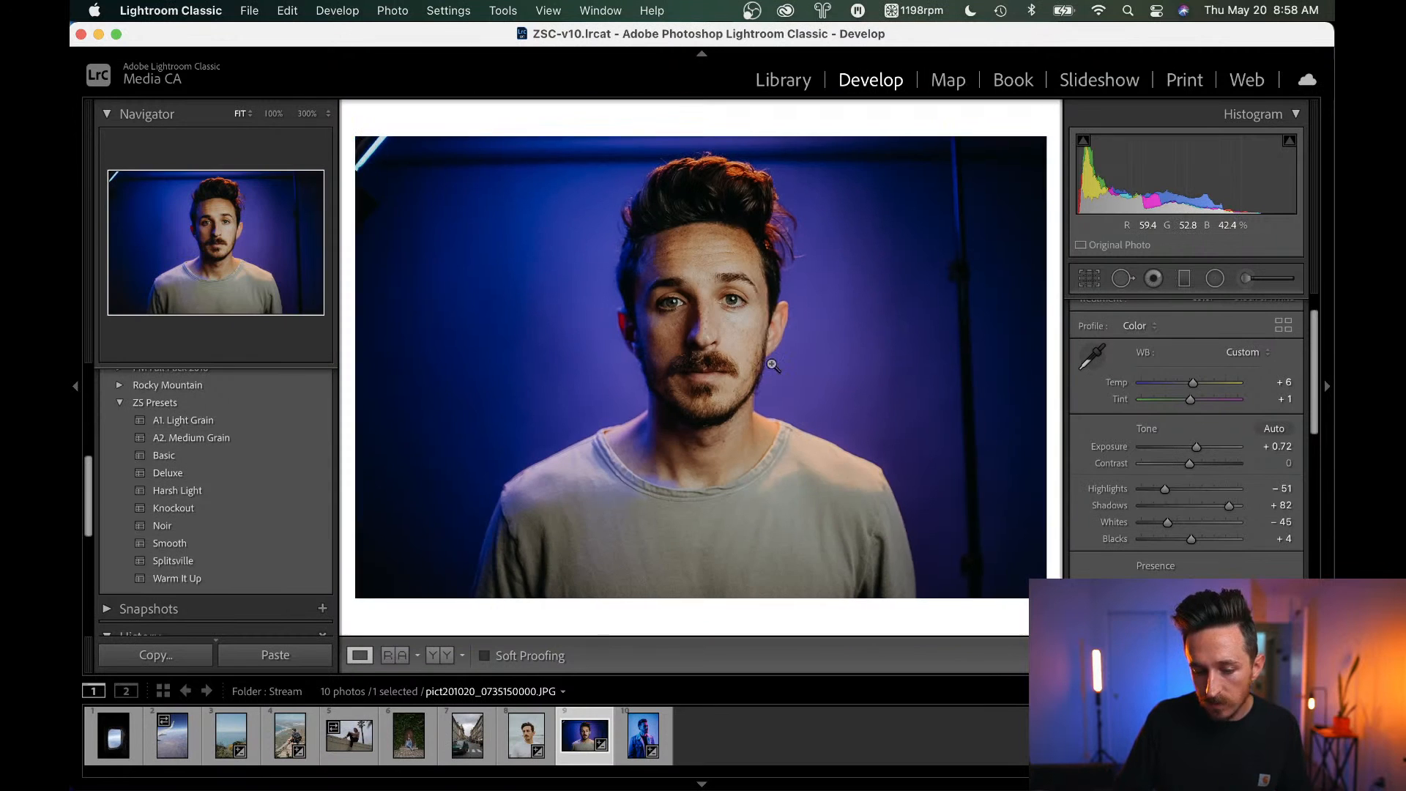
{"action": "left_click", "coordinate": [727, 203]}
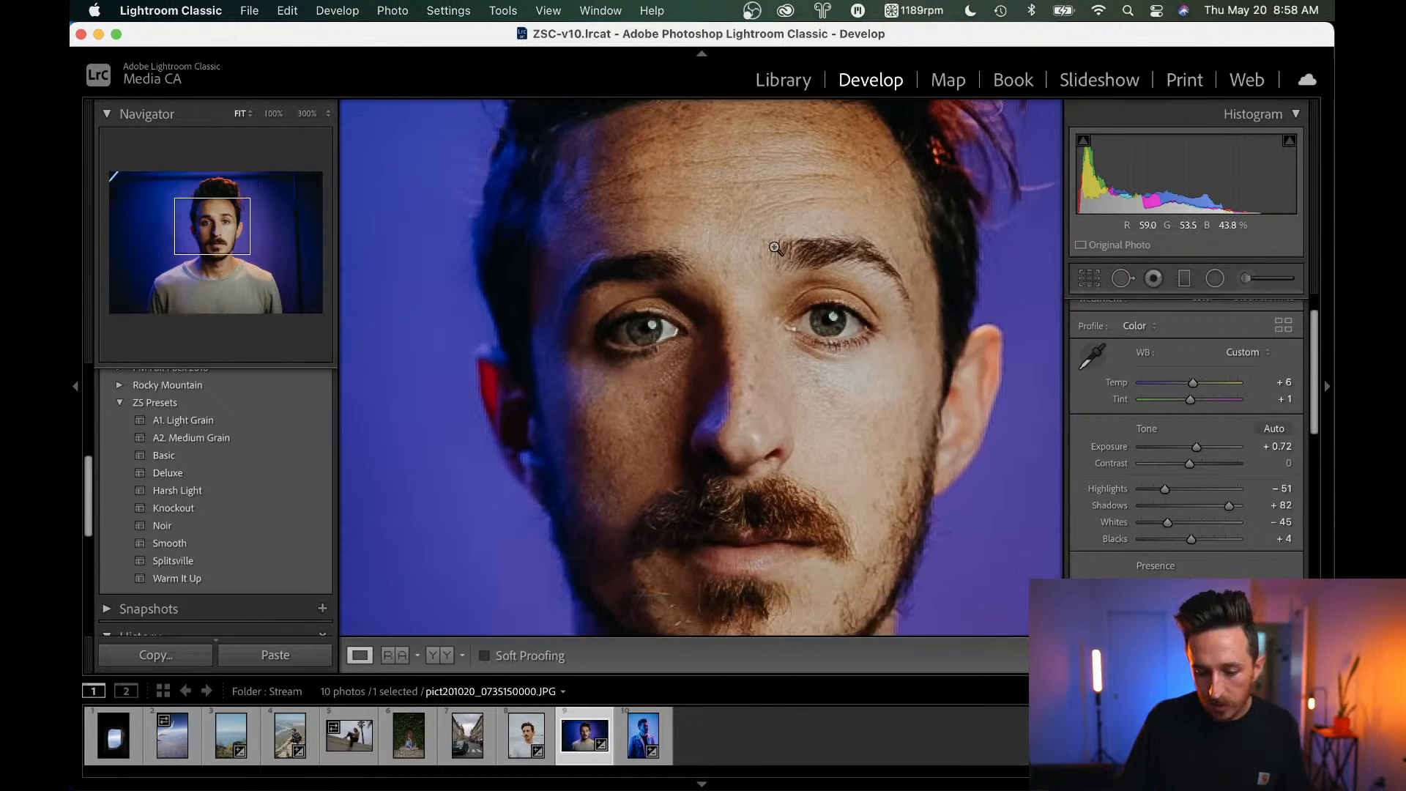
{"action": "left_click", "coordinate": [776, 249]}
{"action": "left_click", "coordinate": [775, 249]}
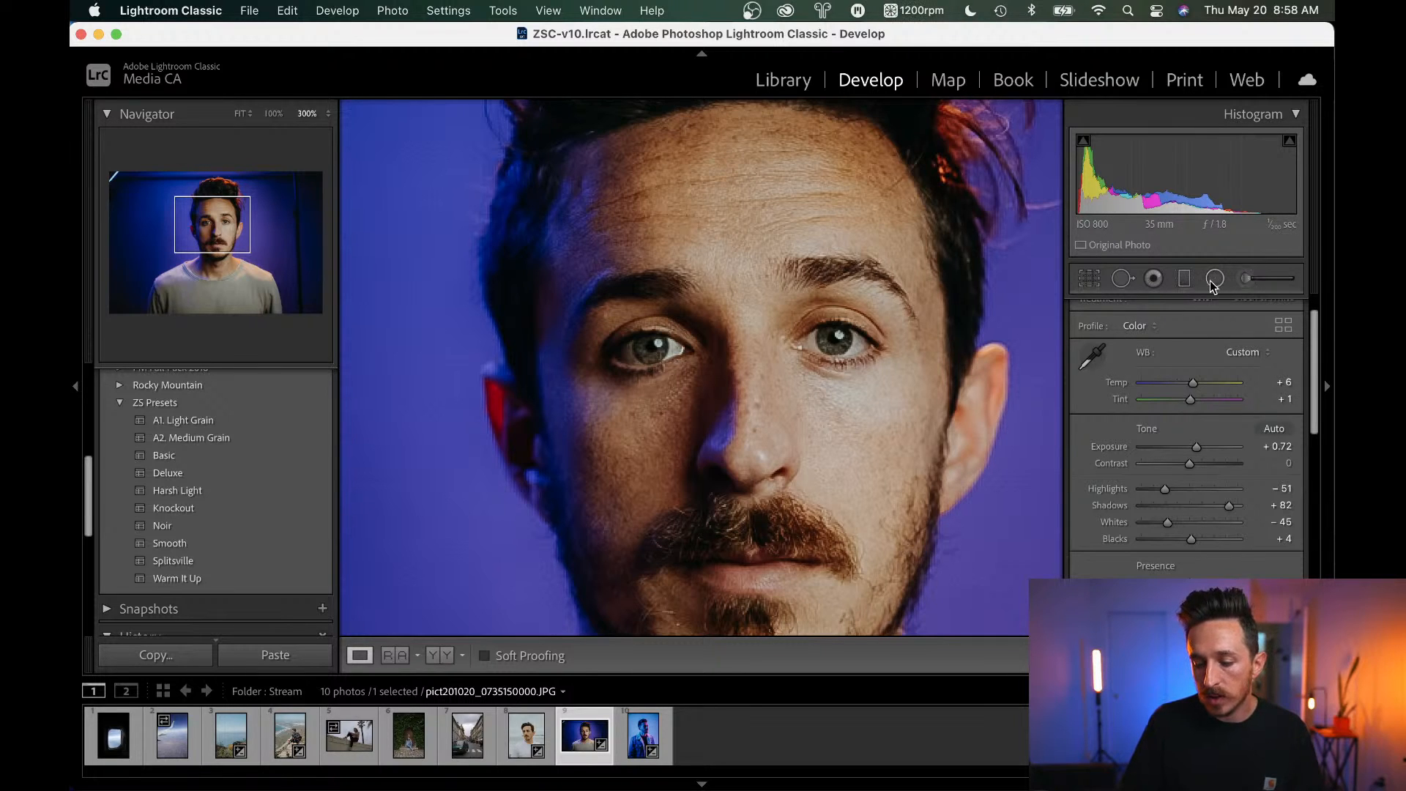
Paint an Adjustment Brush mask over both irises with brush size 8.1 and Feather 24, and check its coverage with the mask overlay.
{"action": "left_click", "coordinate": [1253, 280]}
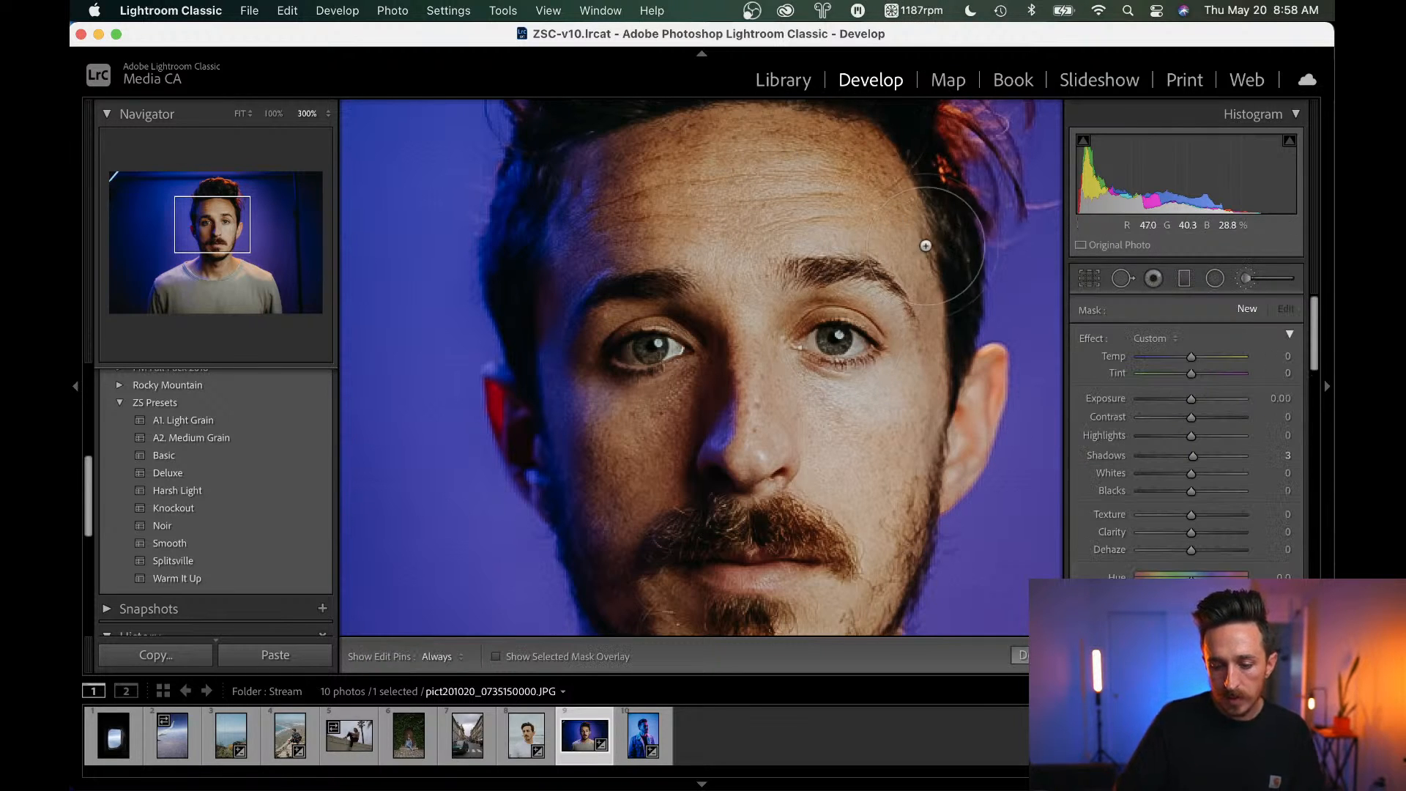
{"action": "scroll", "coordinate": [1131, 388], "scroll_direction": "down", "scroll_amount": 6}
{"action": "scroll", "coordinate": [1135, 404], "scroll_direction": "up", "scroll_amount": 1}
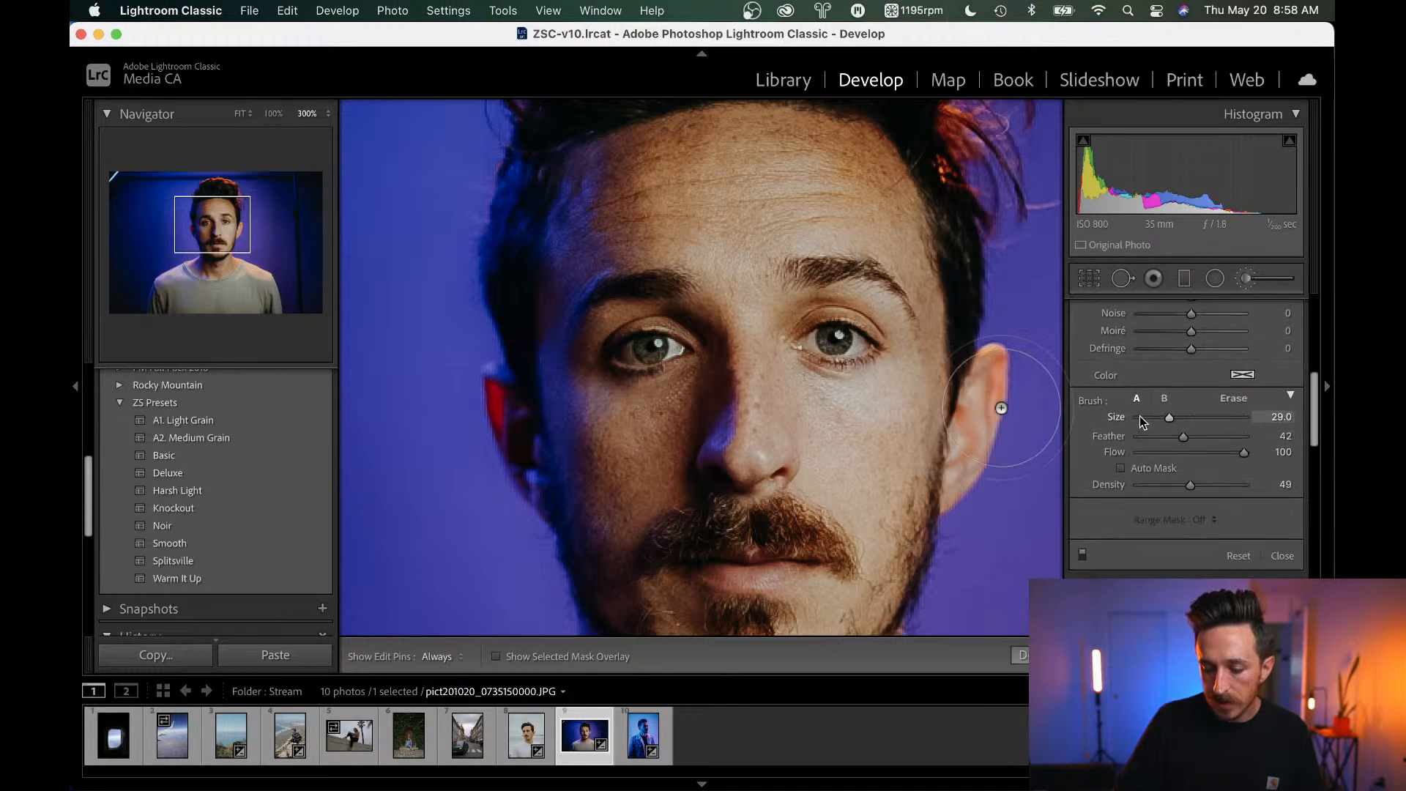
{"action": "mouse_move", "coordinate": [1169, 419]}
{"action": "left_mouse_down"}
{"action": "mouse_move", "coordinate": [1147, 421]}
{"action": "mouse_move", "coordinate": [1165, 441]}
{"action": "mouse_move", "coordinate": [1154, 448]}
{"action": "mouse_move", "coordinate": [1147, 420]}
{"action": "left_mouse_up"}
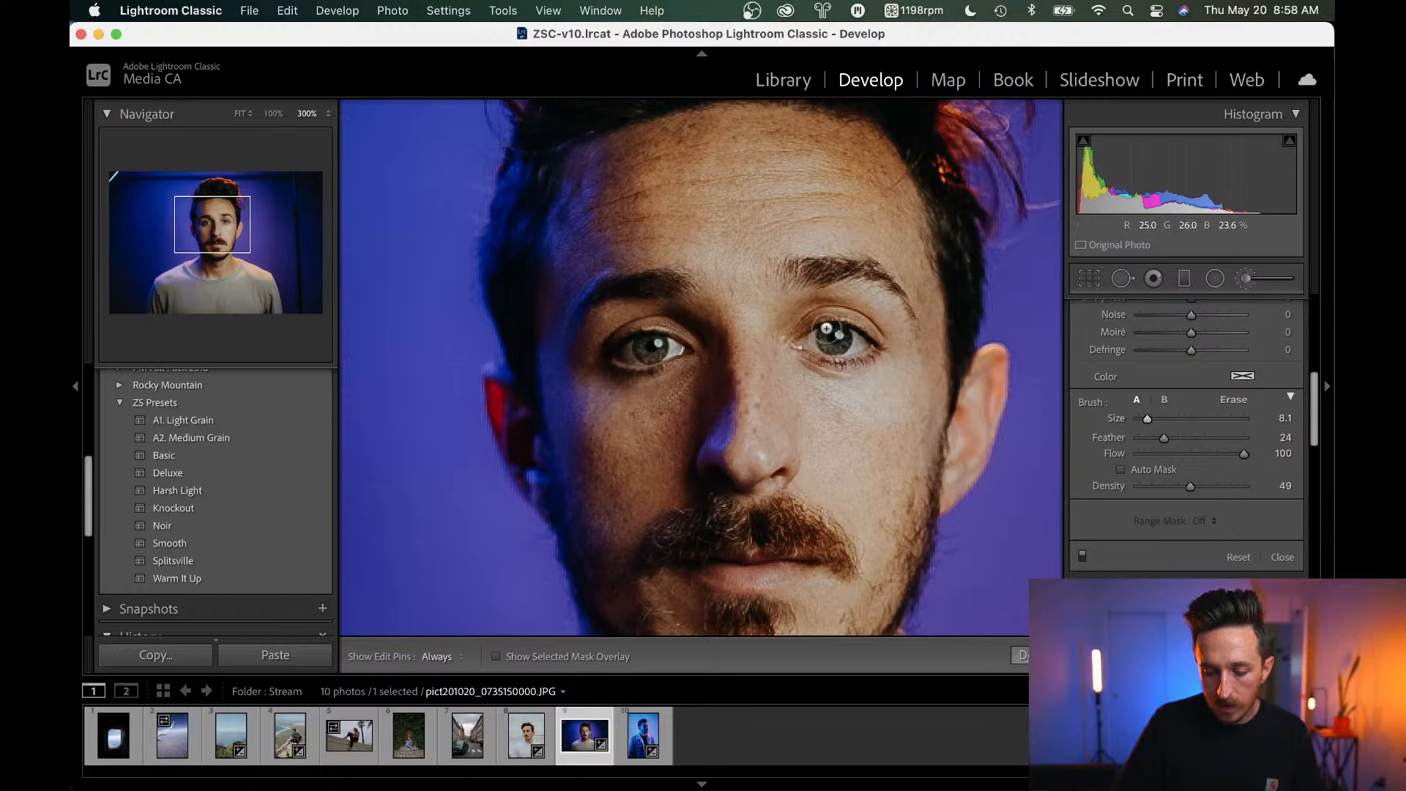
{"action": "key", "text": "h"}
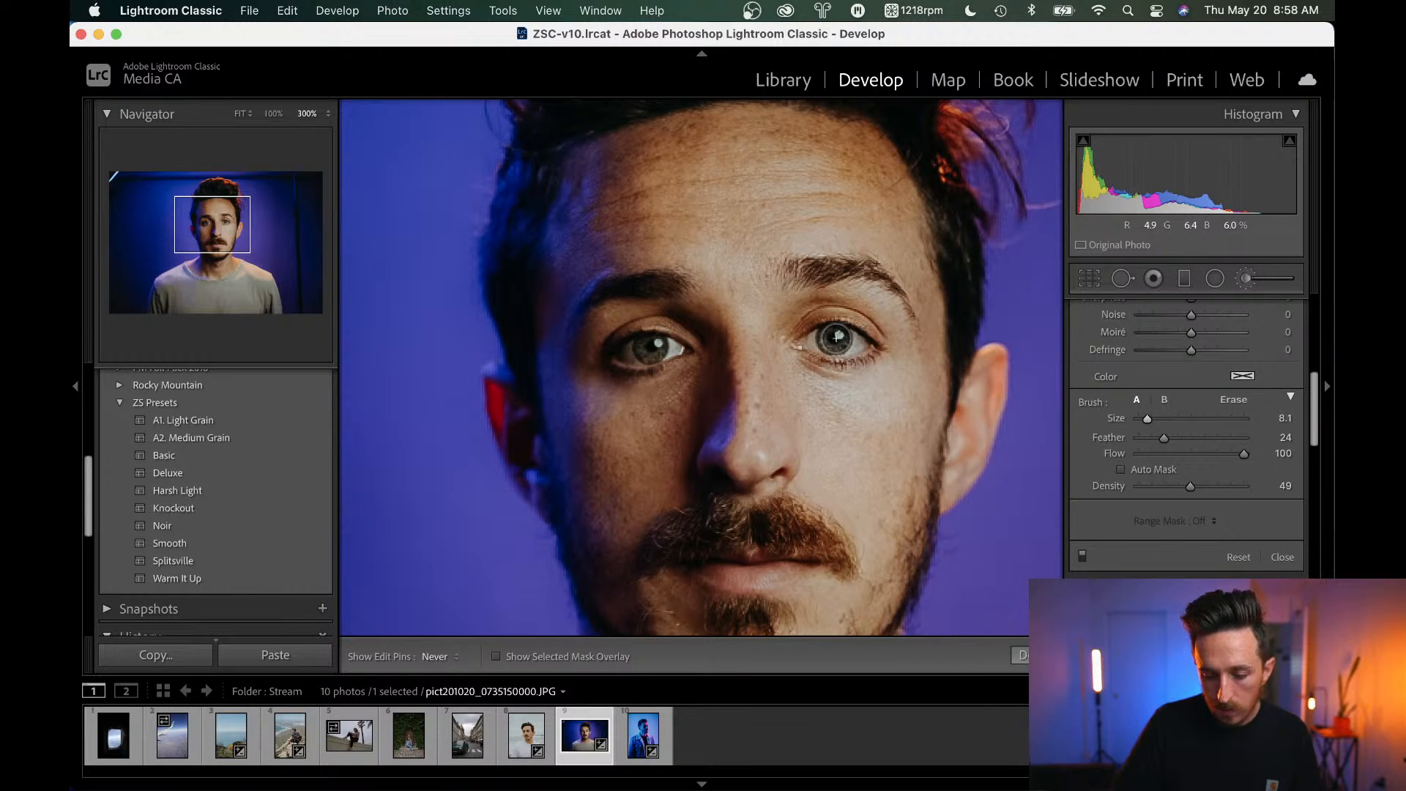
{"action": "key", "text": "h"}
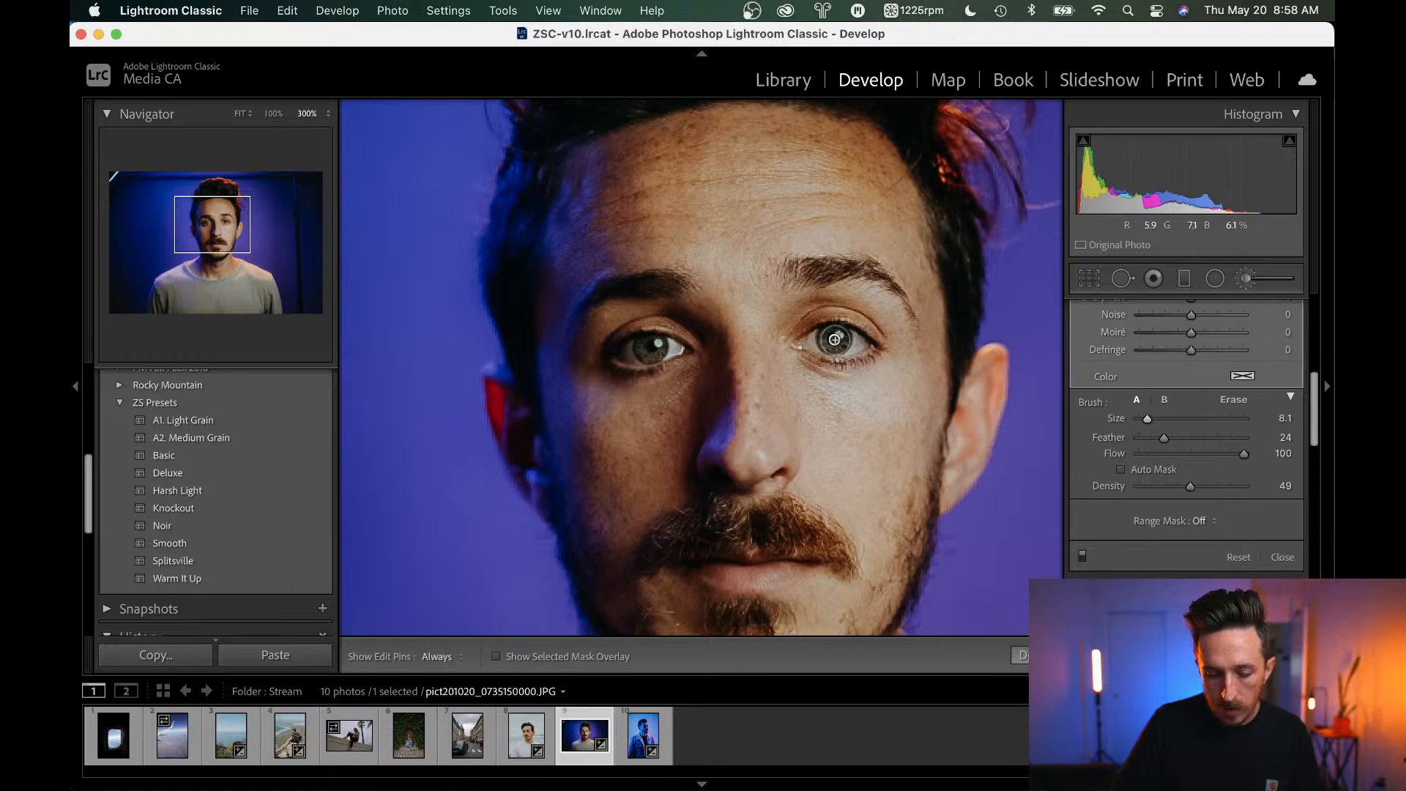
{"action": "left_click", "coordinate": [497, 657]}
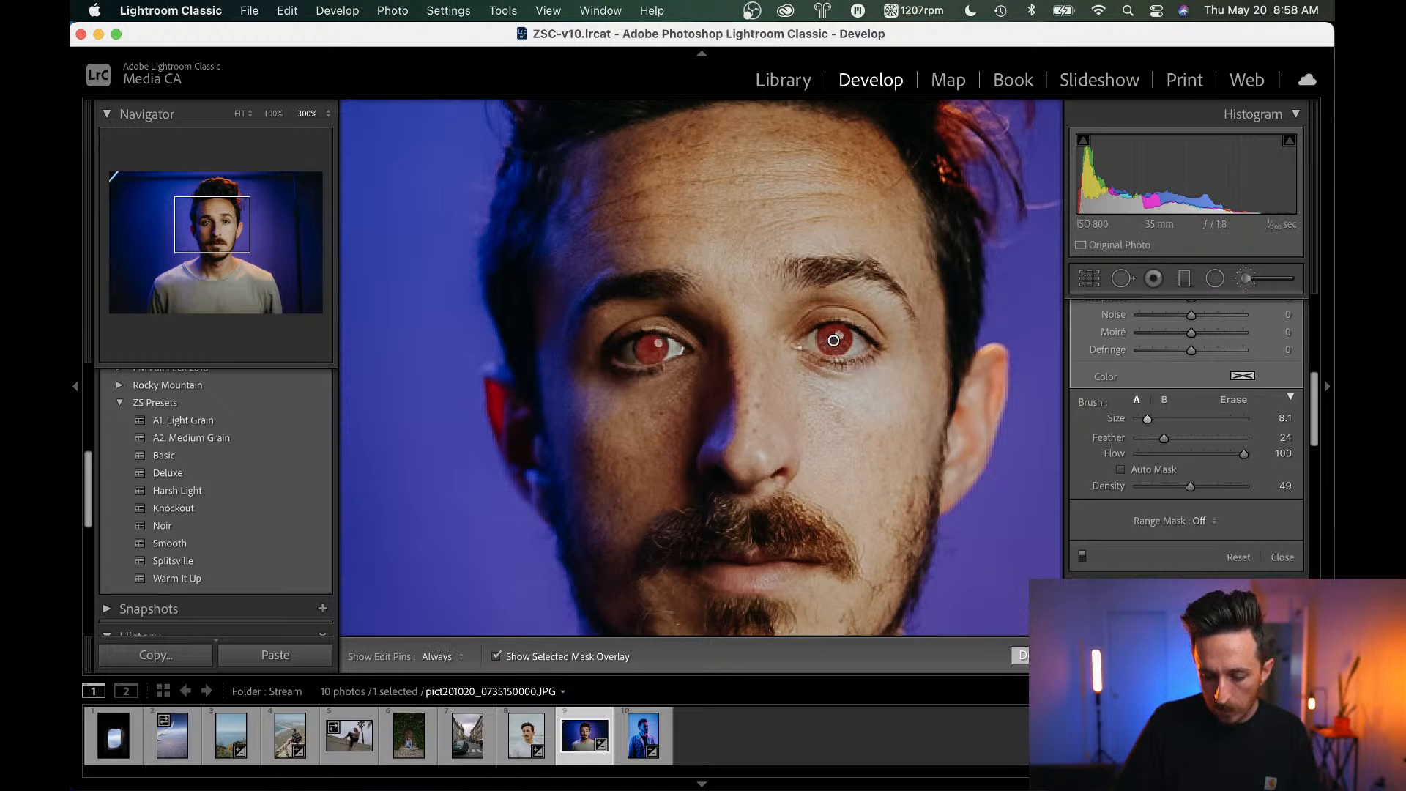
{"action": "left_click", "coordinate": [496, 657]}
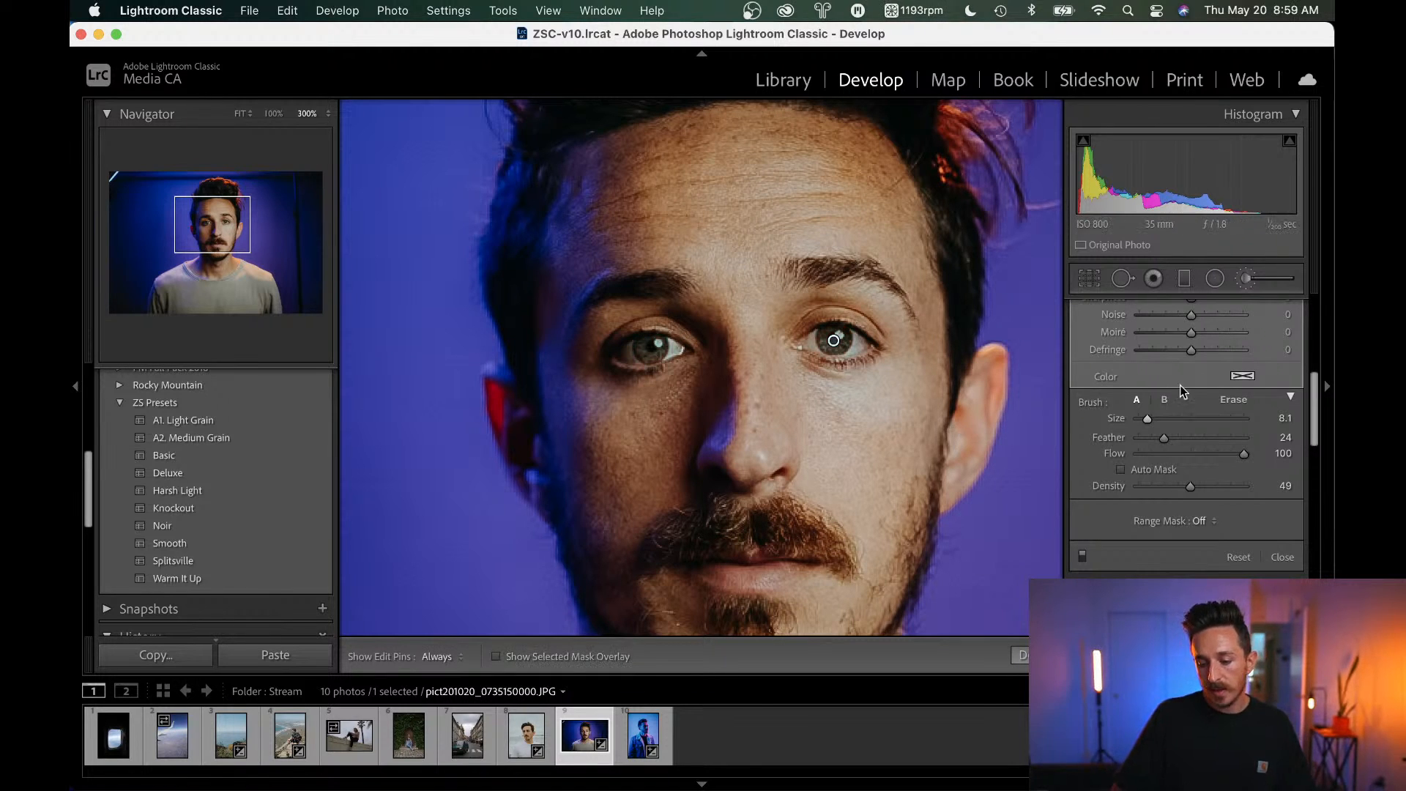
Set the eye mask's Clarity to 65, Sharpness to 39 and Exposure to 0.19, and finish the brush adjustment.
{"action": "scroll", "coordinate": [1161, 352], "scroll_direction": "up", "scroll_amount": 5}
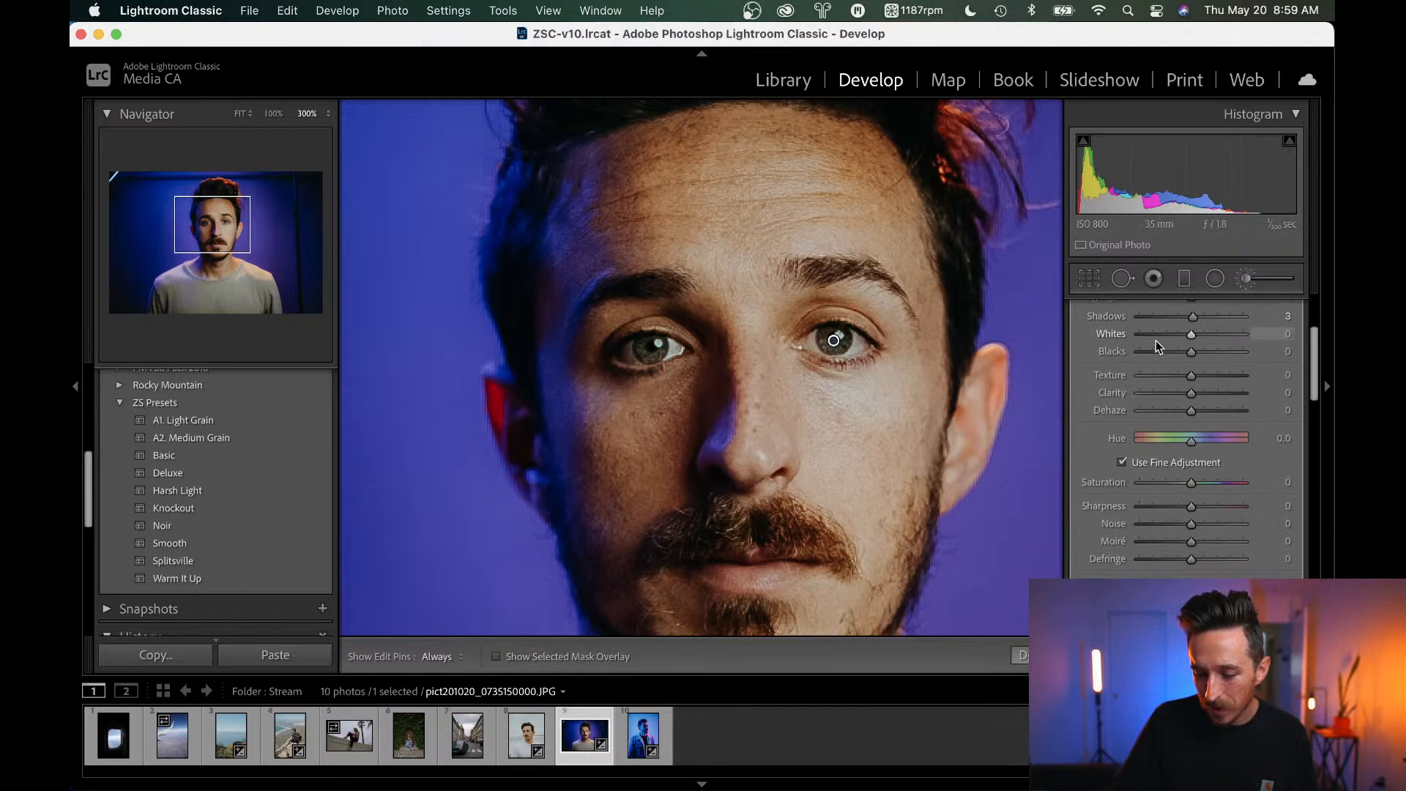
{"action": "left_click_drag", "start_coordinate": [1191, 403], "coordinate": [1220, 414]}
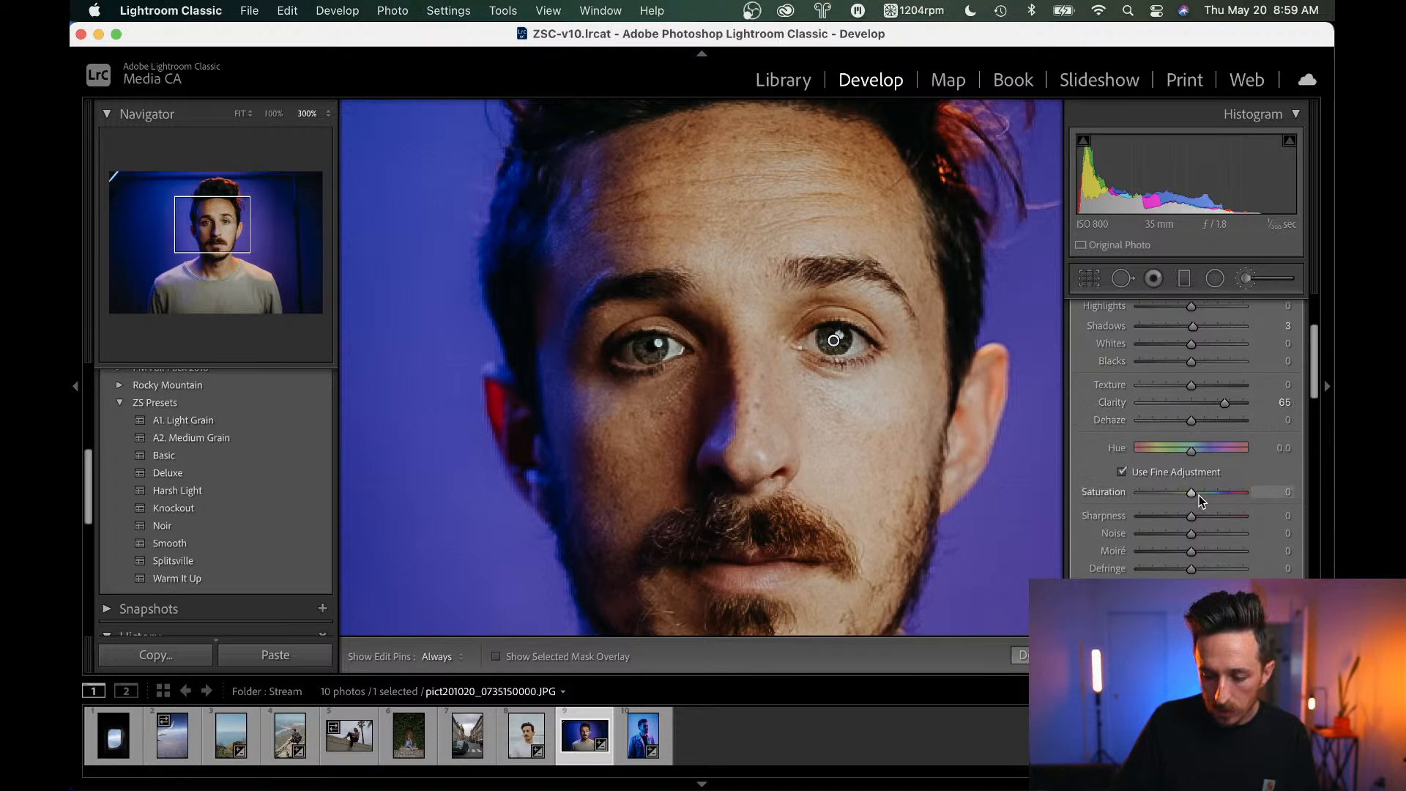
{"action": "mouse_move", "coordinate": [1190, 515]}
{"action": "left_mouse_down"}
{"action": "mouse_move", "coordinate": [1231, 516]}
{"action": "mouse_move", "coordinate": [1211, 520]}
{"action": "left_mouse_up"}
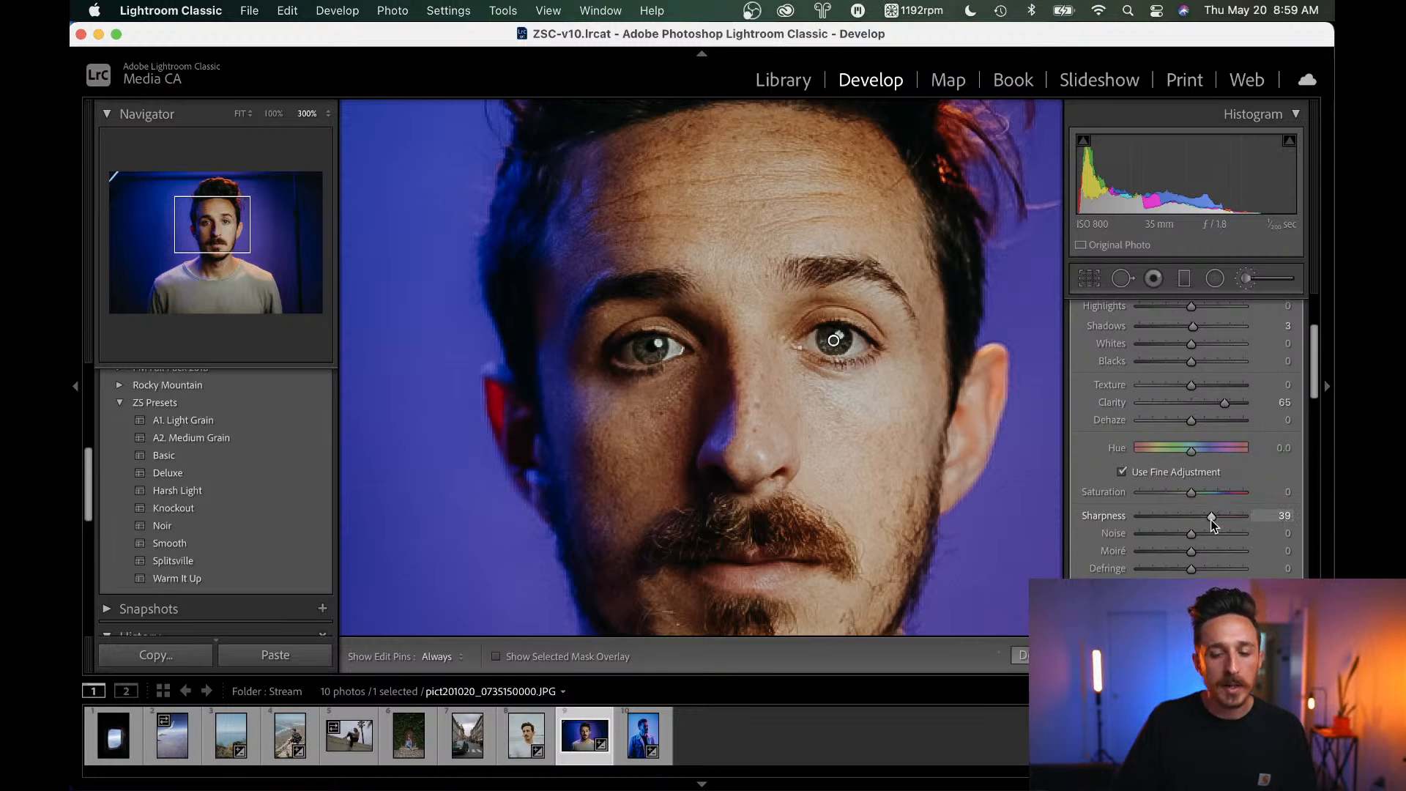
{"action": "scroll", "coordinate": [1211, 519], "scroll_direction": "up", "scroll_amount": 5}
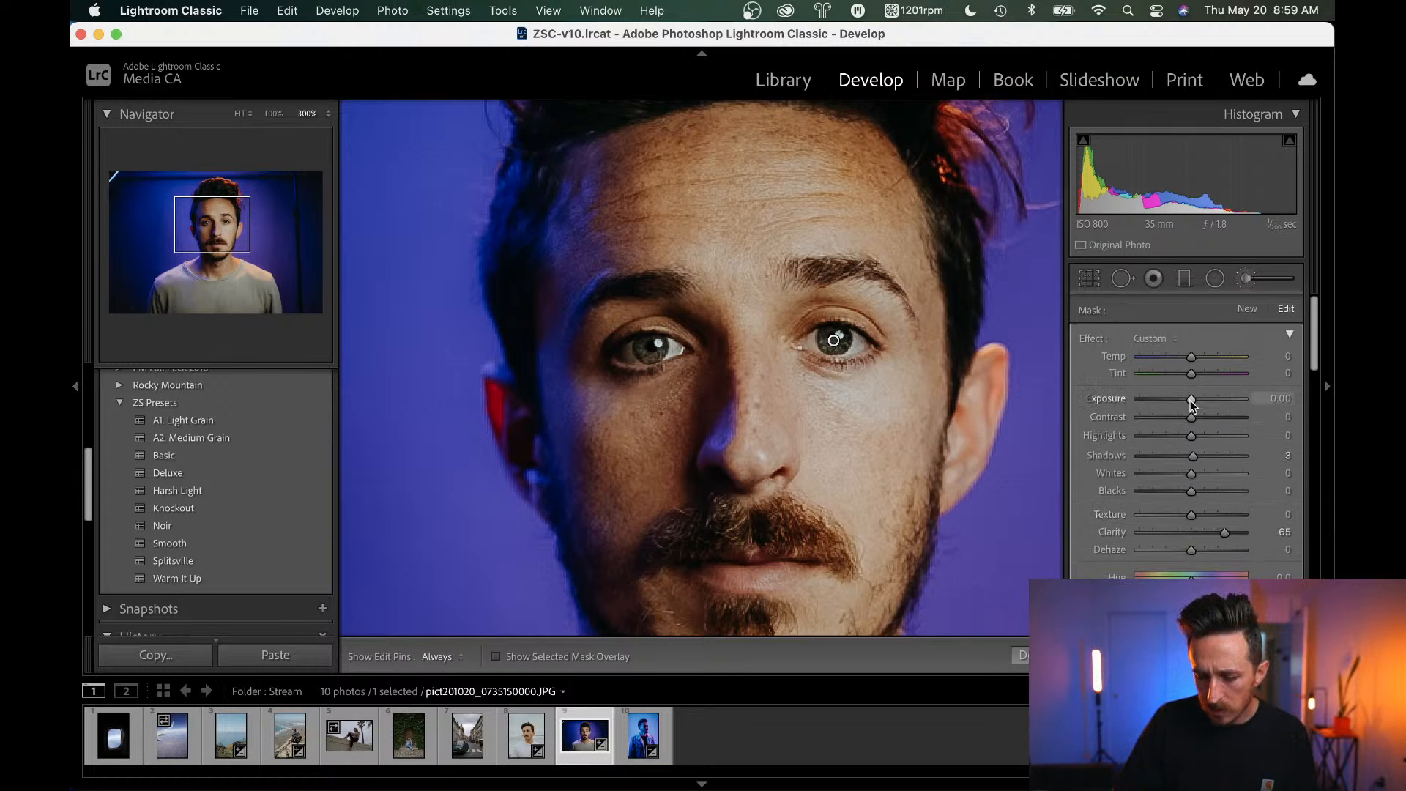
{"action": "left_click_drag", "start_coordinate": [1191, 405], "coordinate": [1195, 406]}
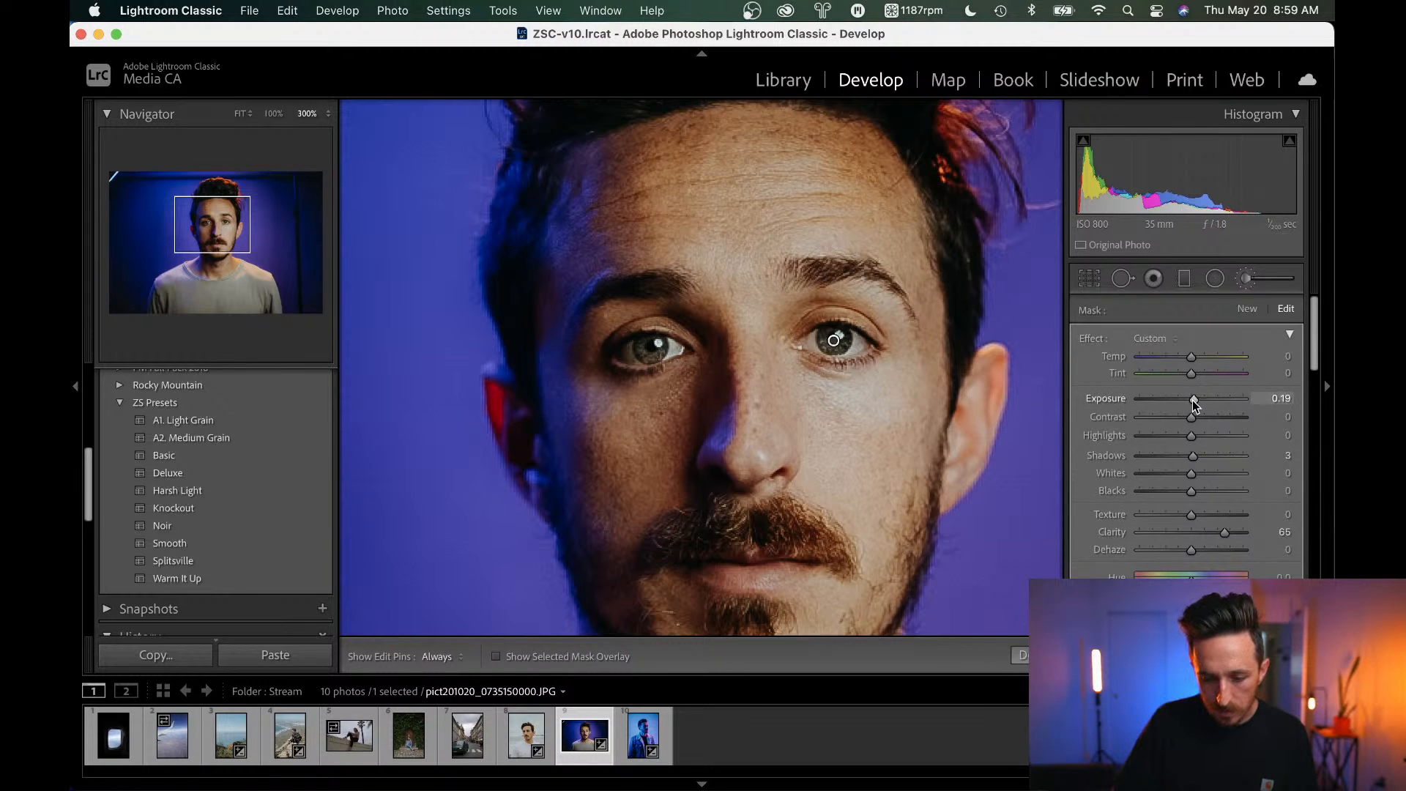
{"action": "left_click", "coordinate": [1025, 656]}
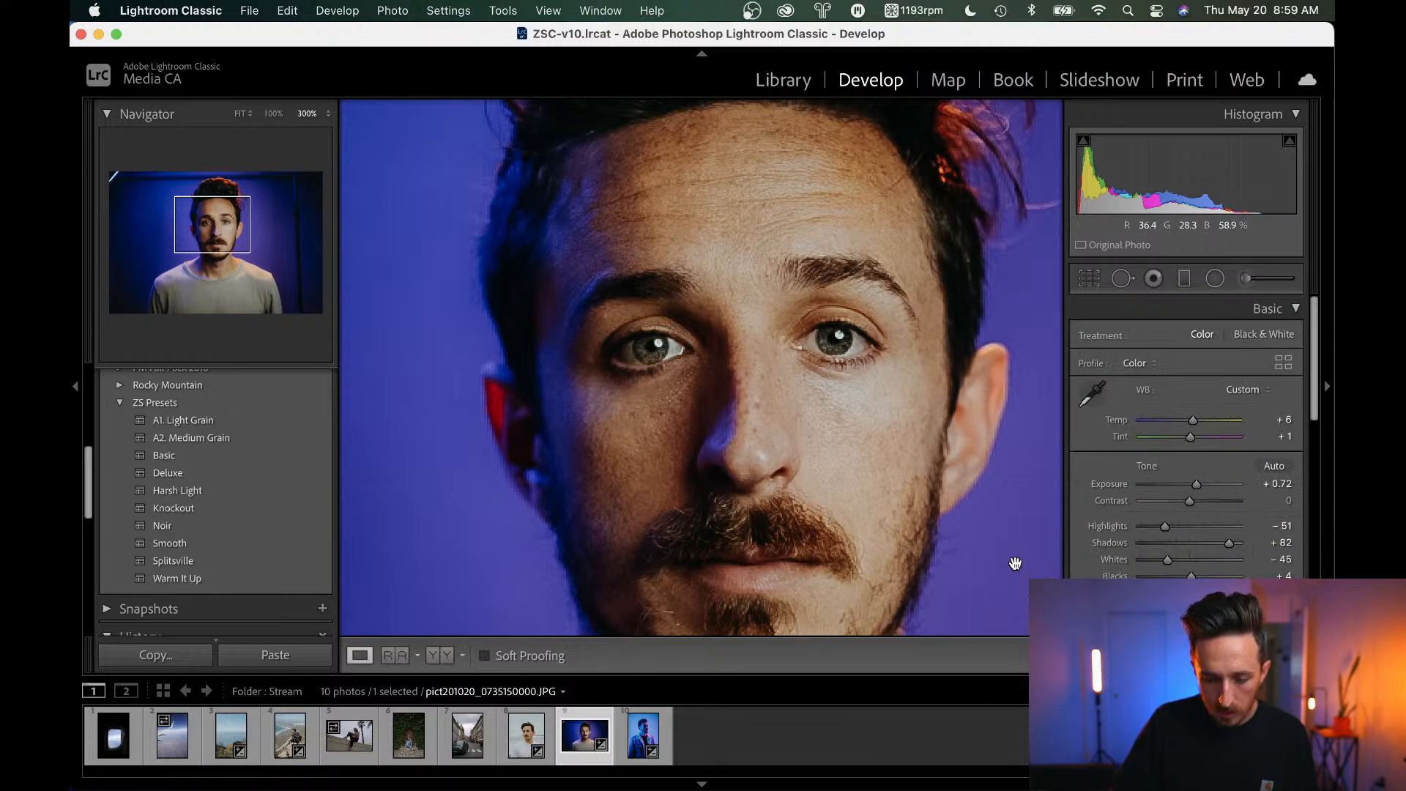
Compare the eyes with and without the mask's exposure adjustment, both close up and in the whole photo, keeping the adjustment.
{"action": "key", "text": "super+z"}
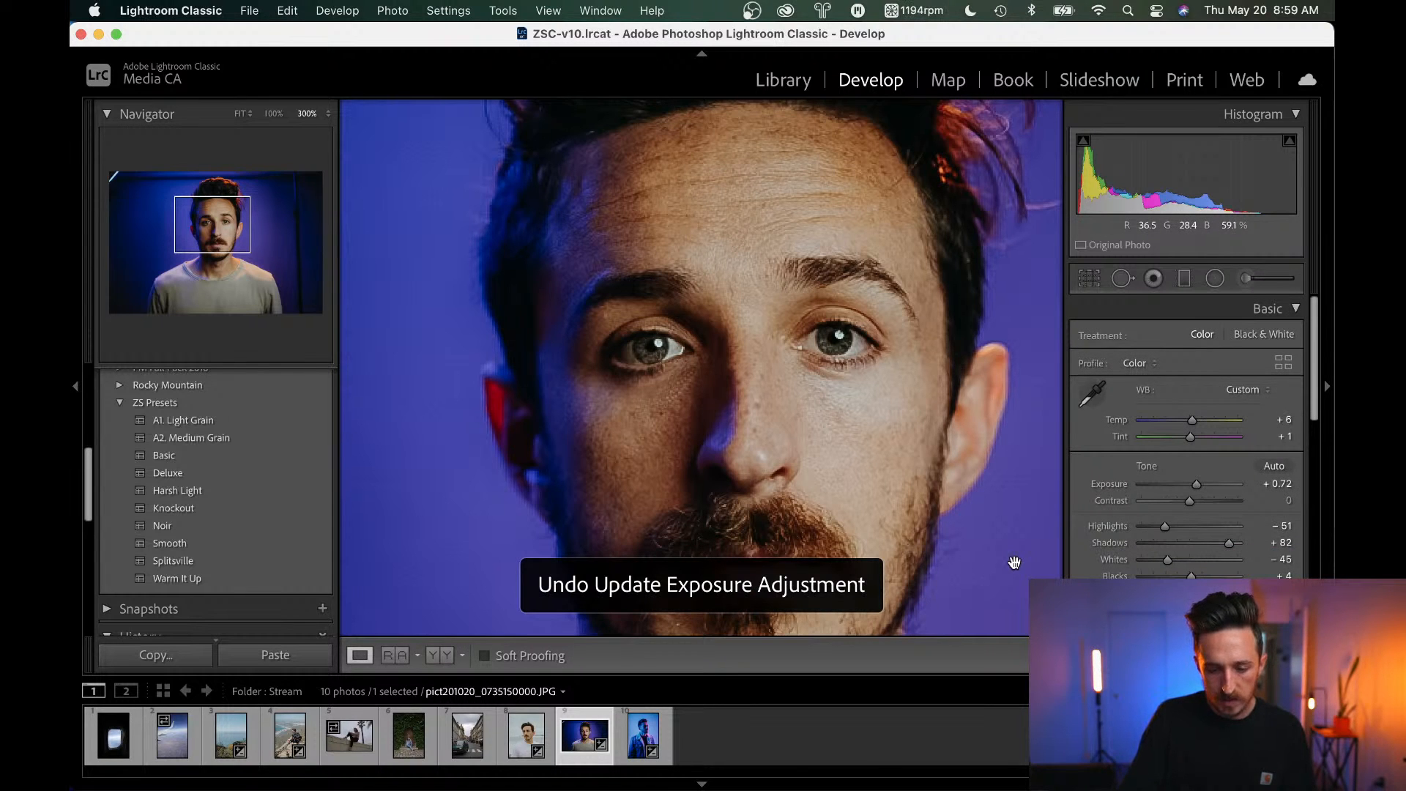
{"action": "key", "text": "super+shift+z"}
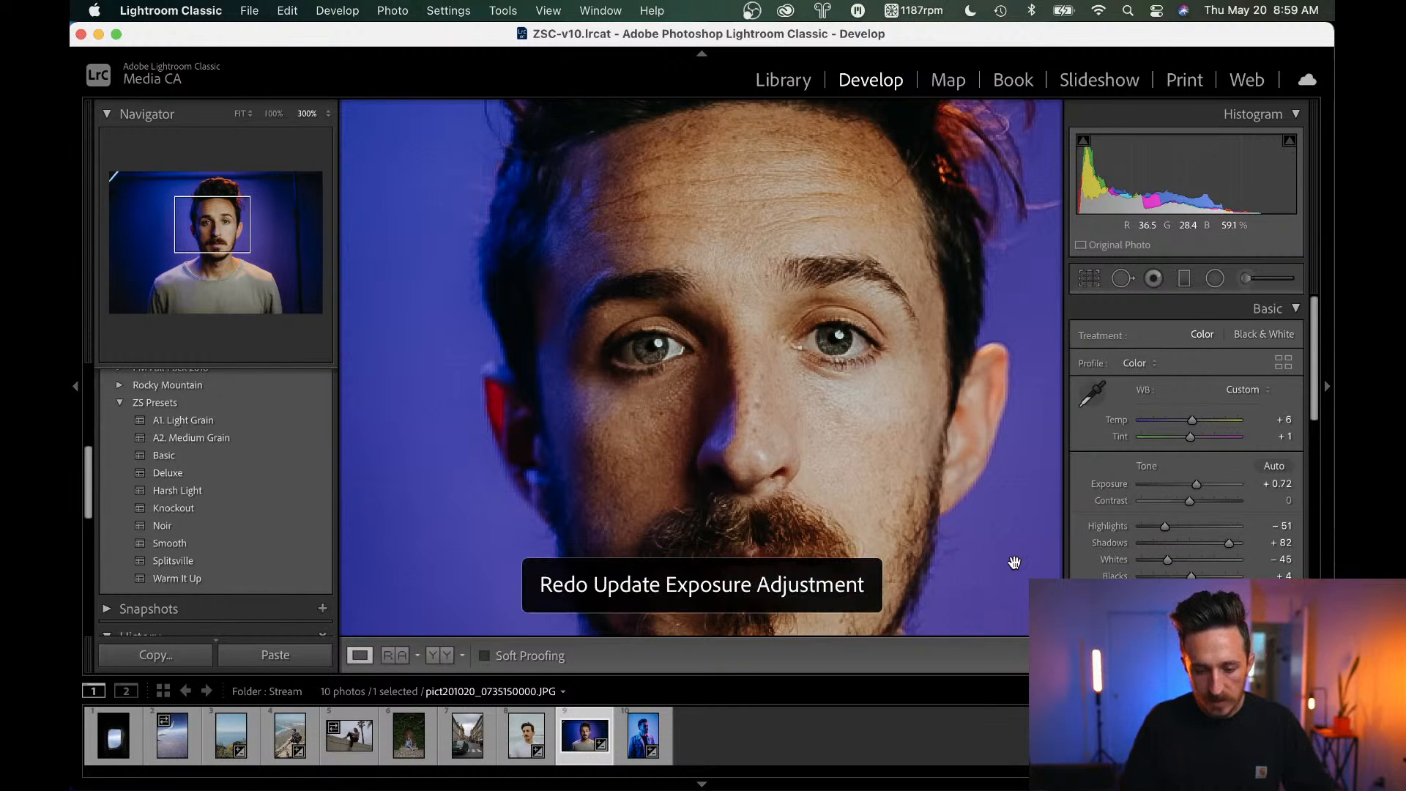
{"action": "left_click", "coordinate": [1014, 563]}
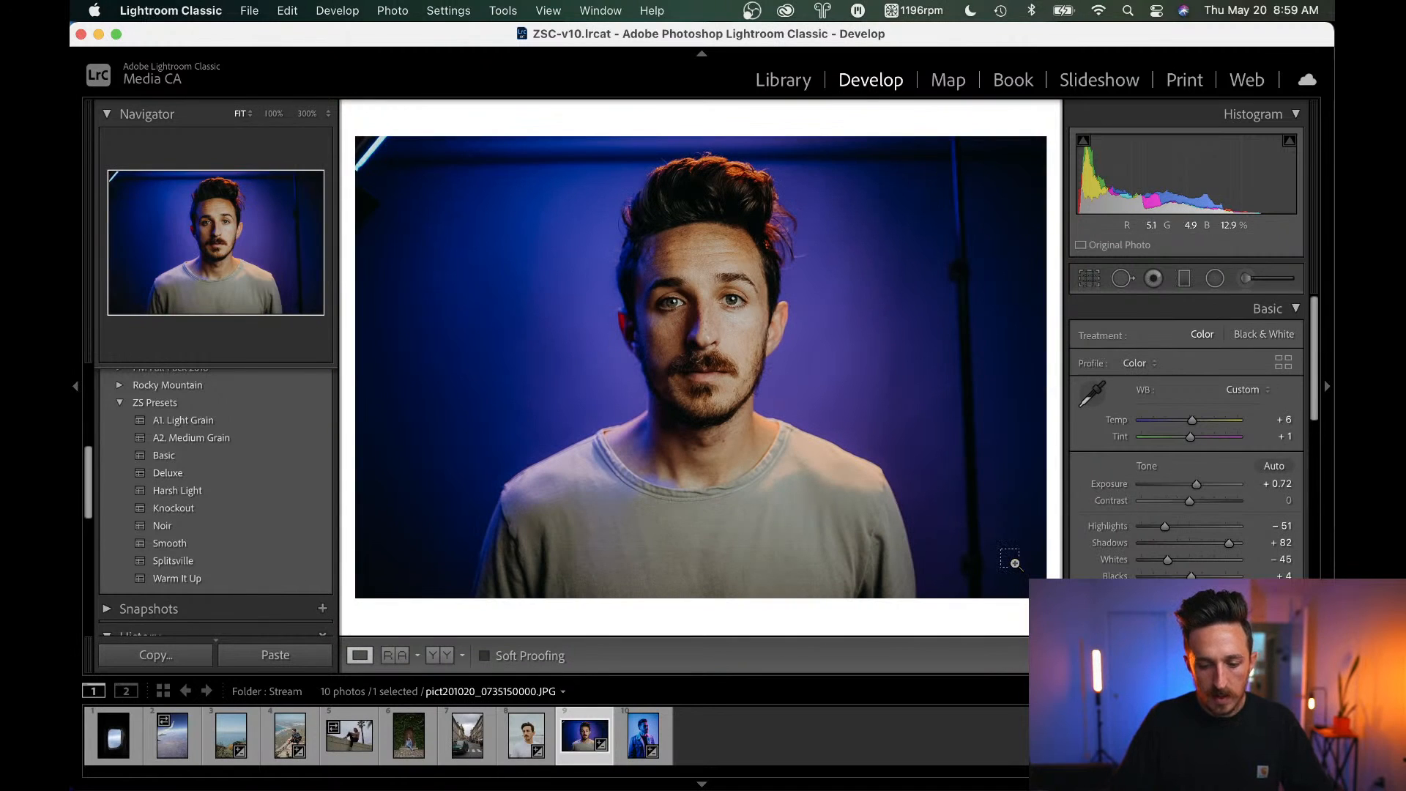
{"action": "key", "text": "super+z"}
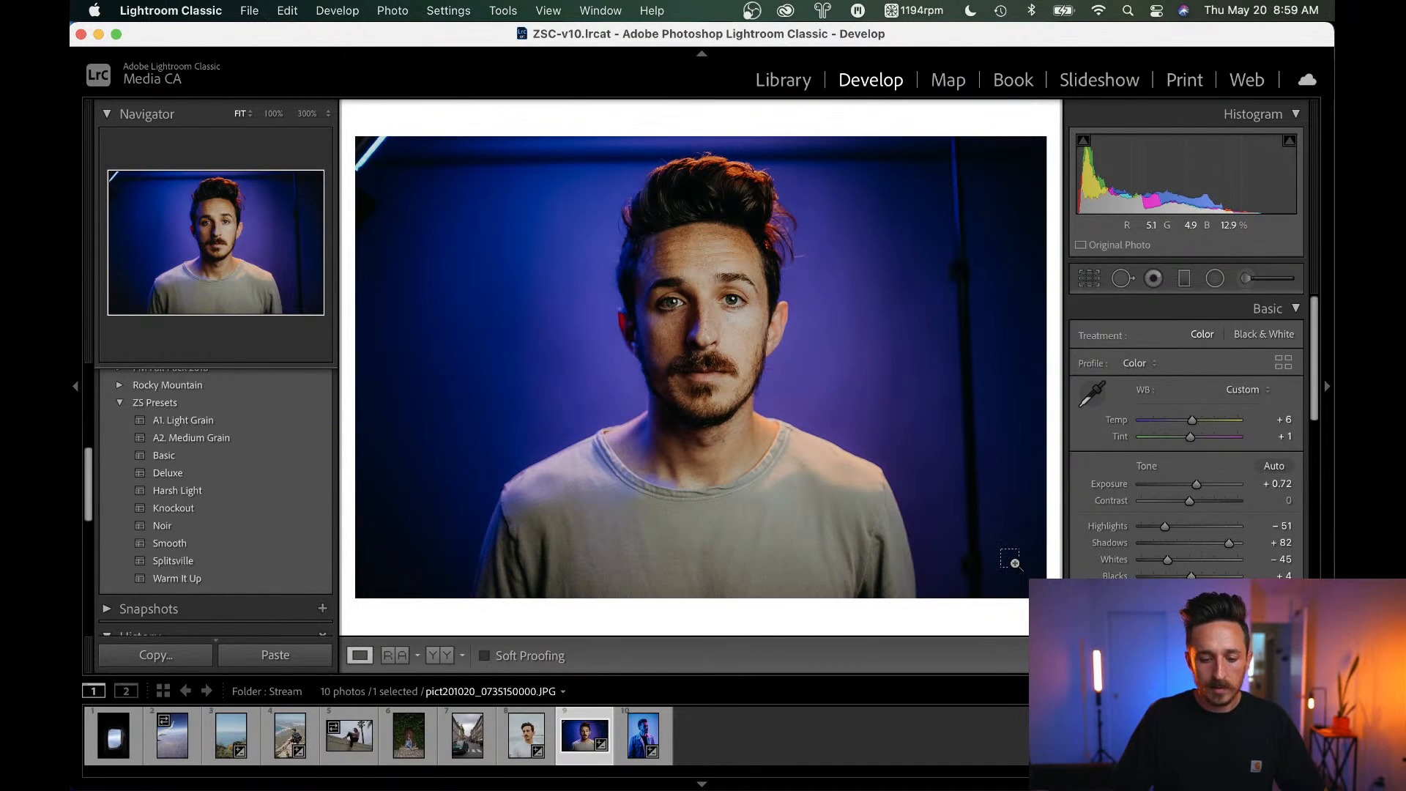
{"action": "key", "text": "super+shift+z"}
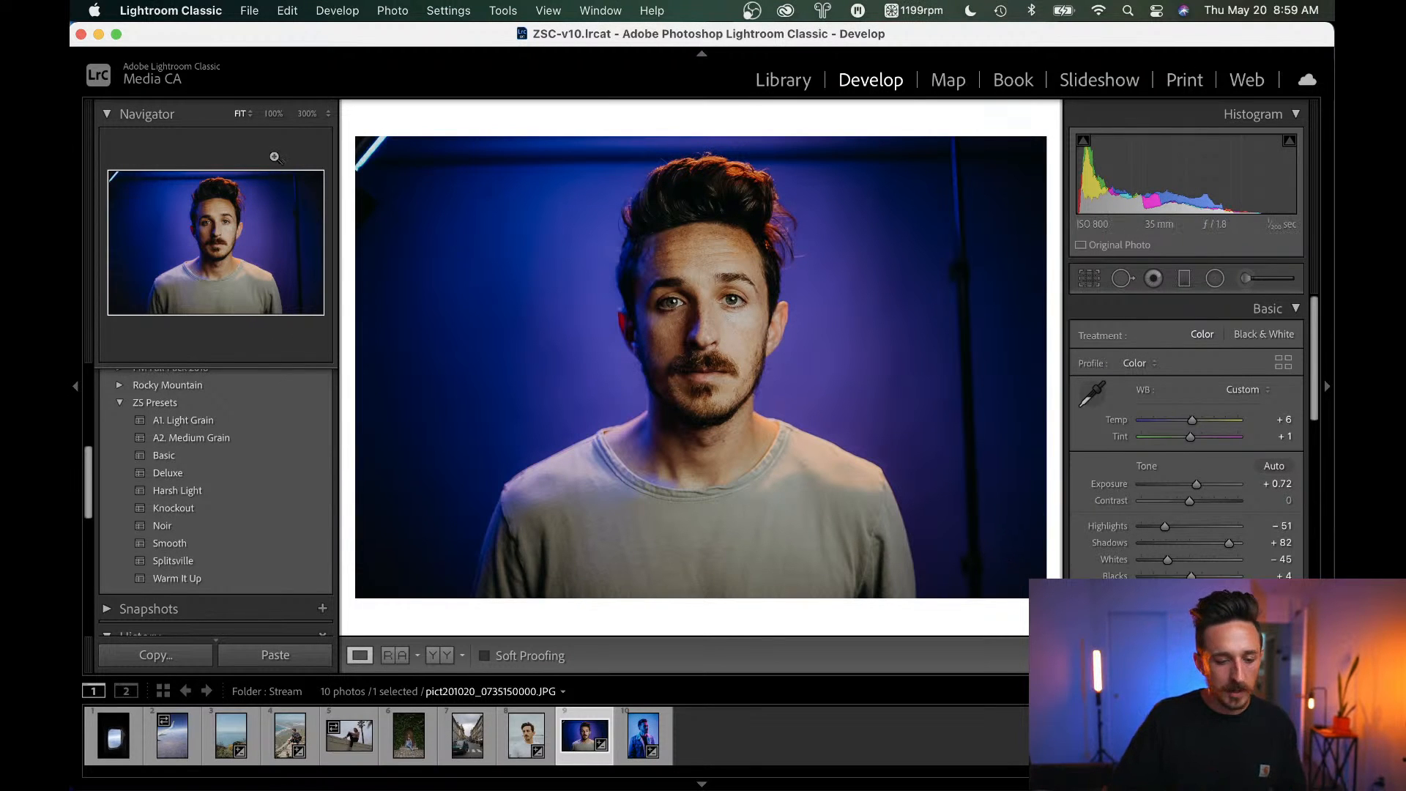
Compare the eyes at 200% magnification with and without the last exposure adjustment, keeping the adjustment, and return to the whole photo.
{"action": "left_click", "coordinate": [273, 114]}
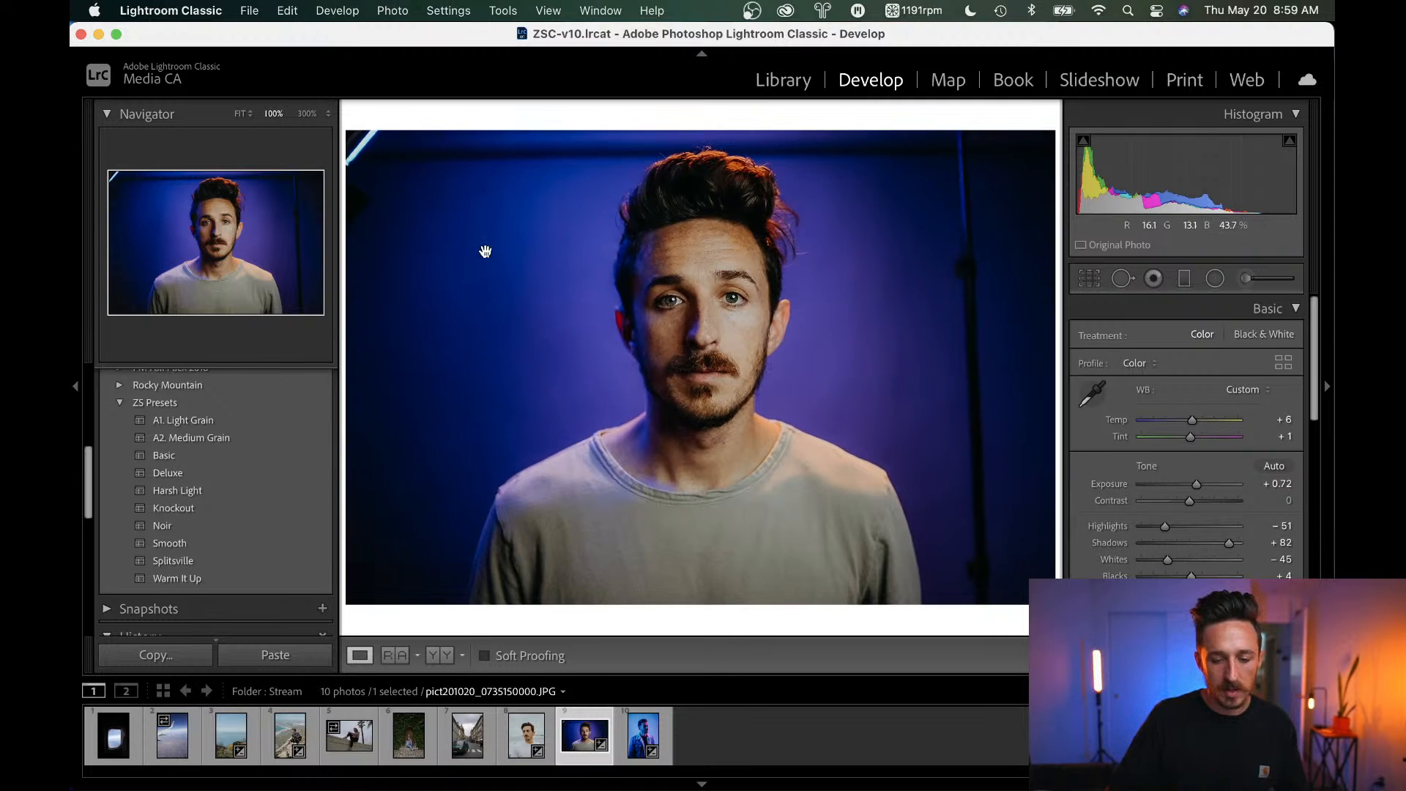
{"action": "left_click", "coordinate": [308, 115]}
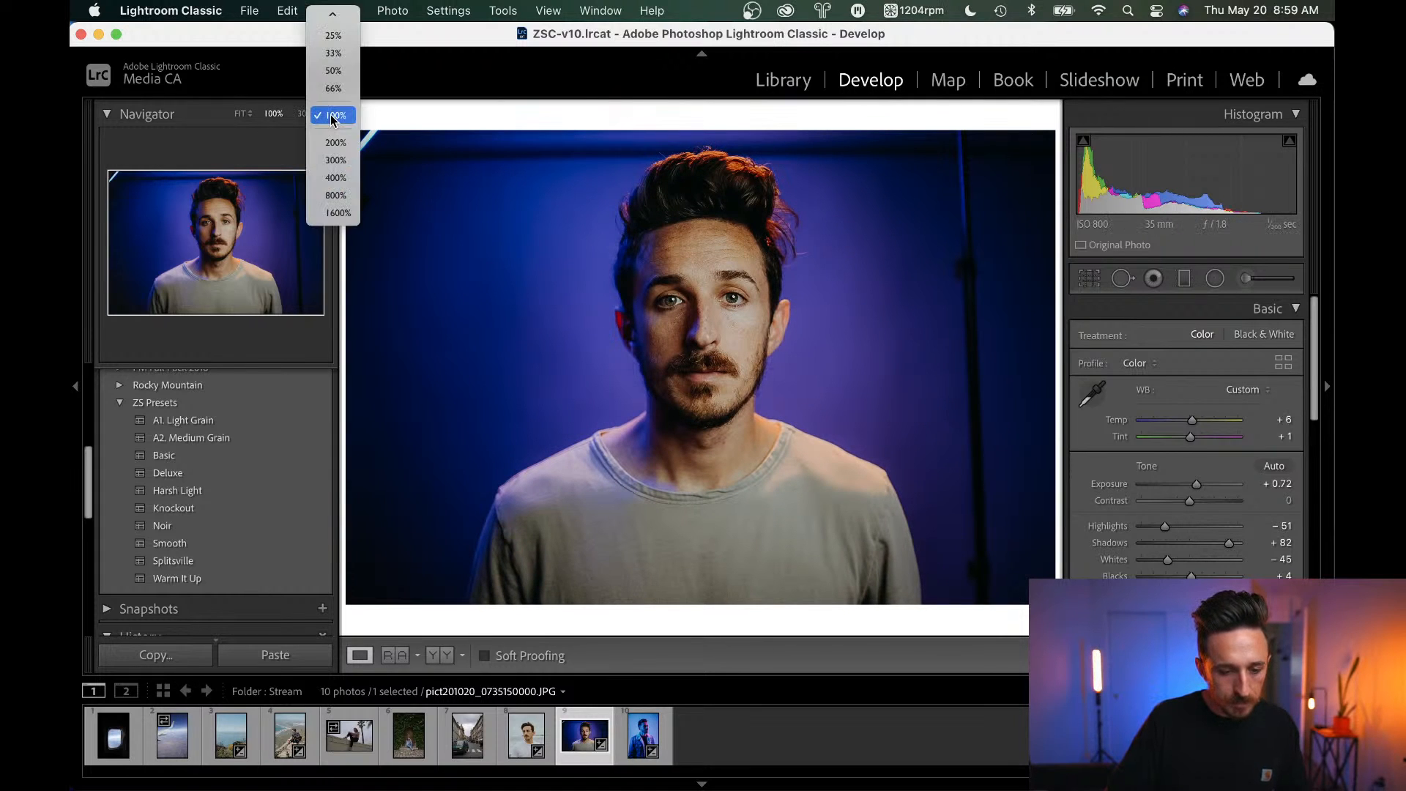
{"action": "left_click", "coordinate": [344, 143]}
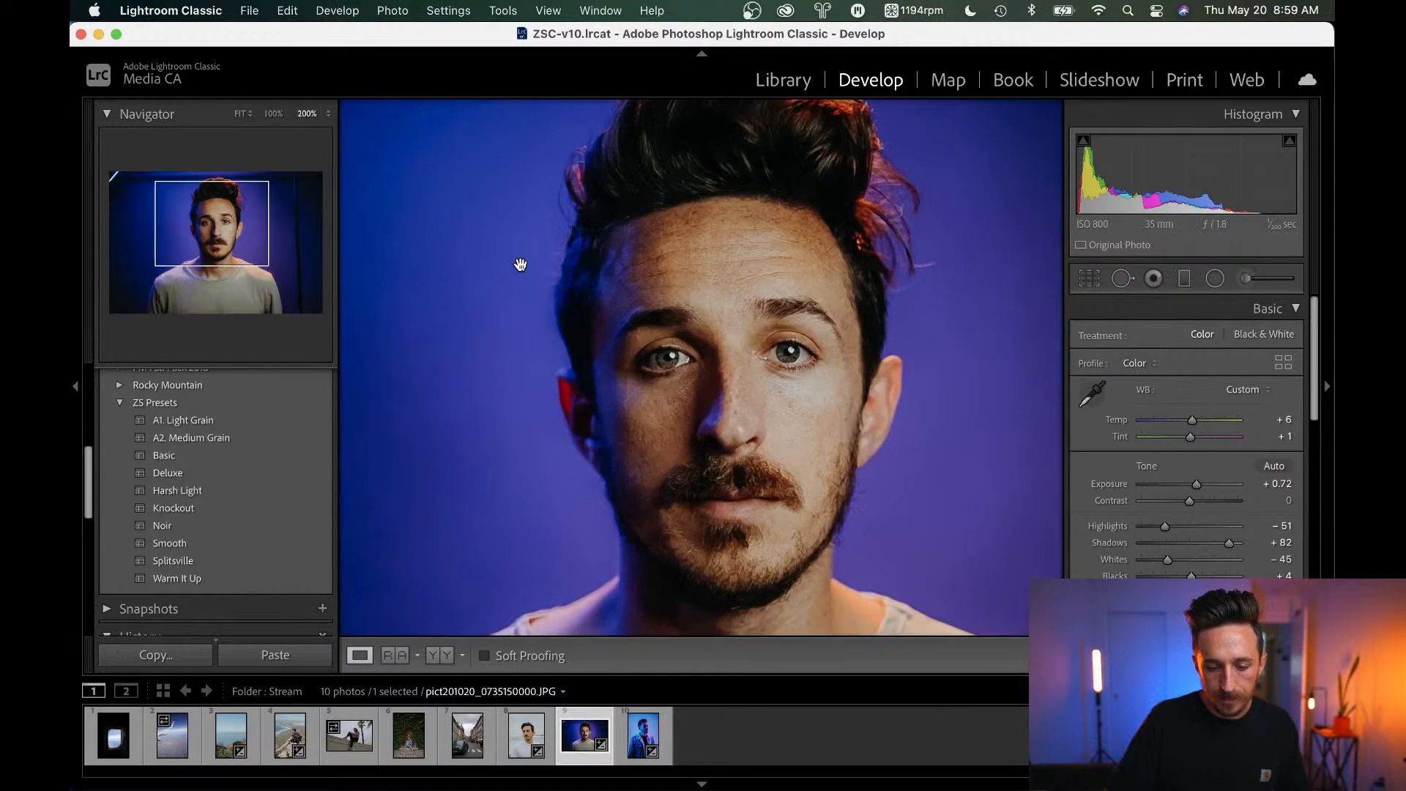
{"action": "left_click_drag", "start_coordinate": [515, 260], "coordinate": [471, 210]}
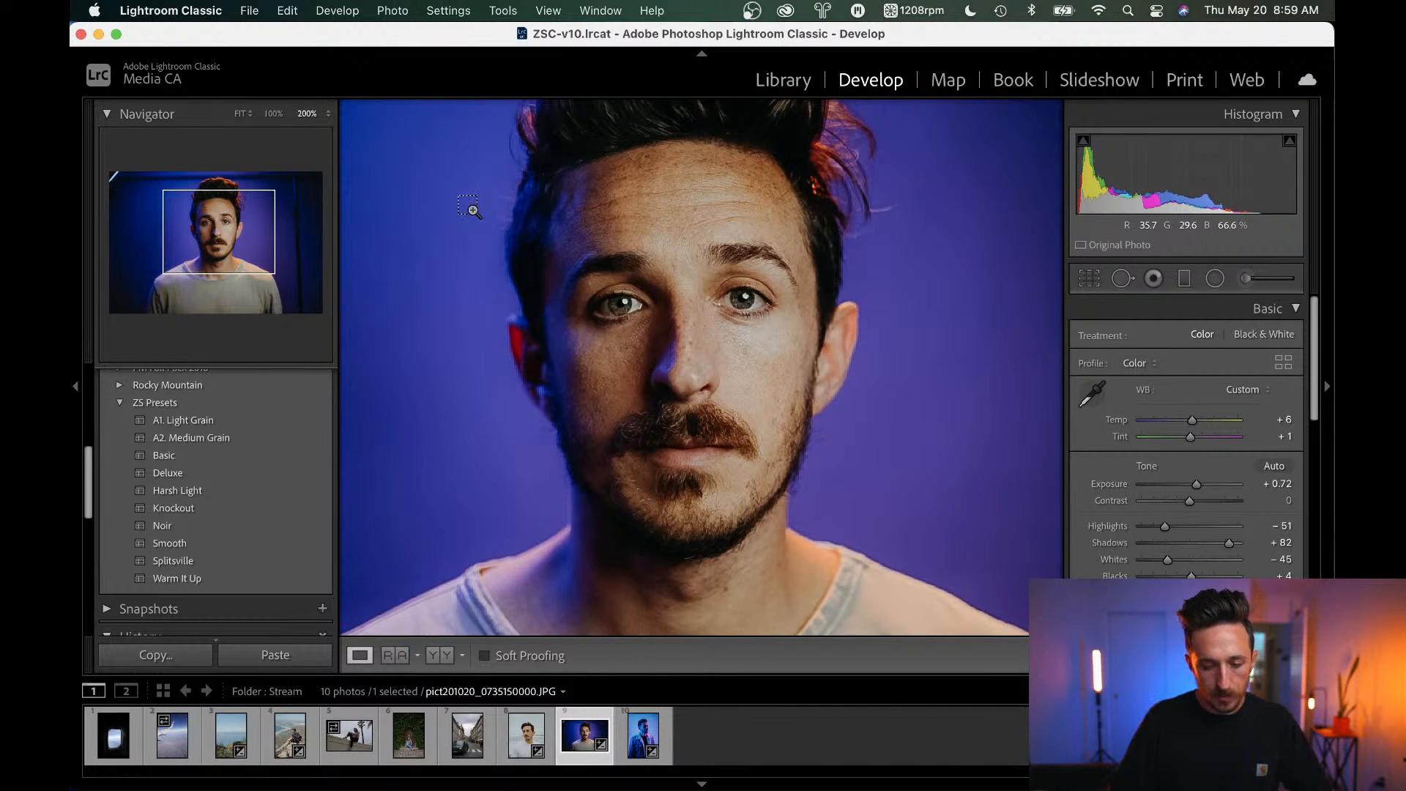
{"action": "key", "text": "super+z"}
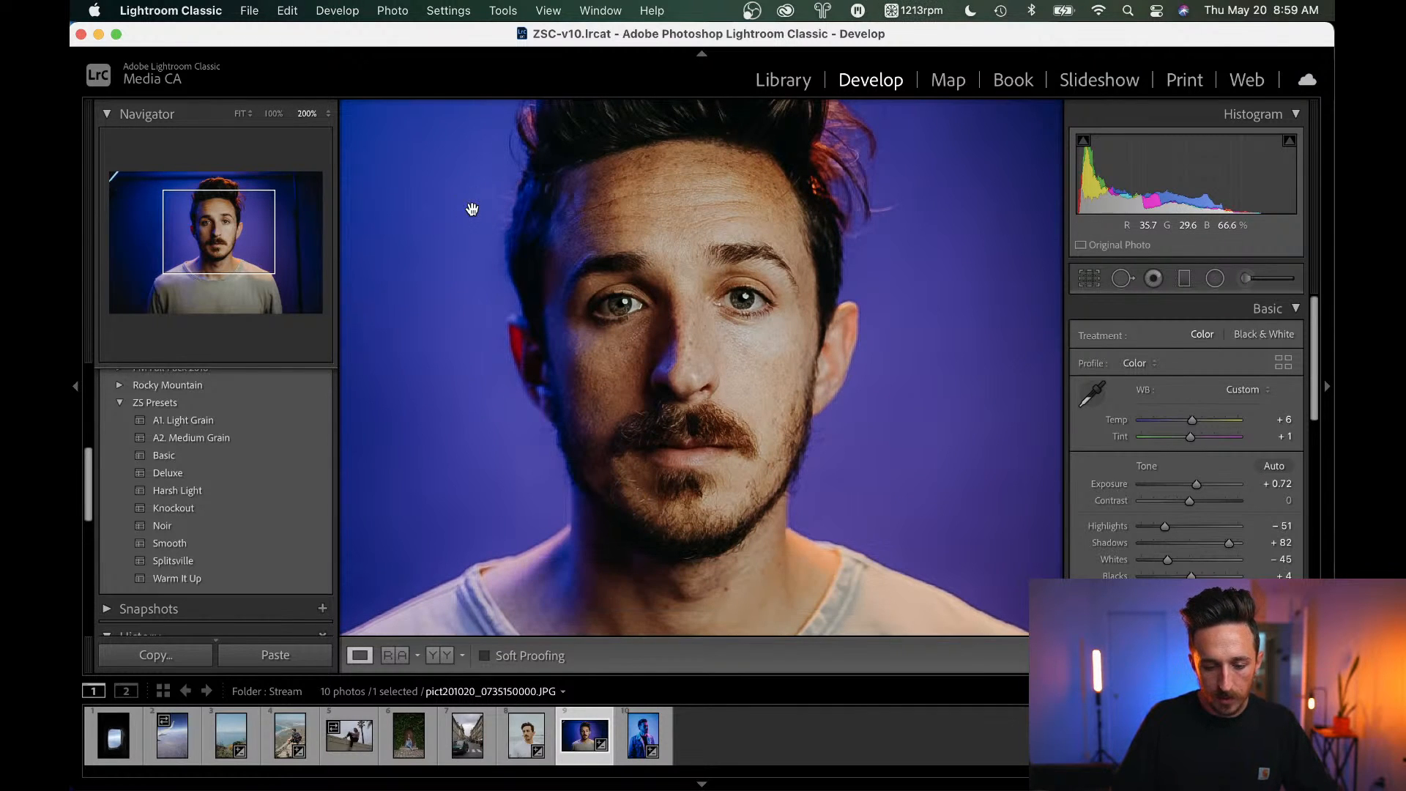
{"action": "key", "text": "super+shift+z"}
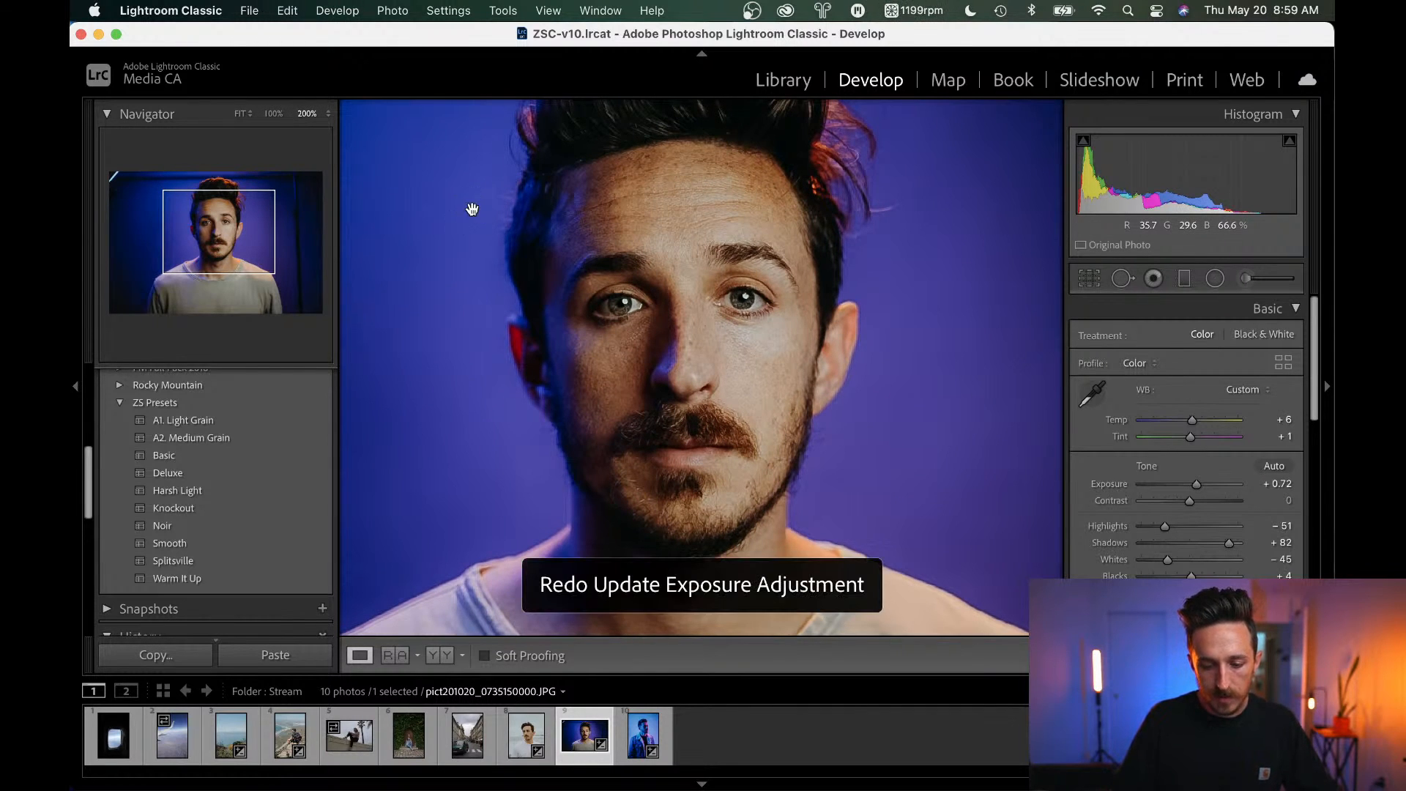
{"action": "left_click", "coordinate": [471, 209]}
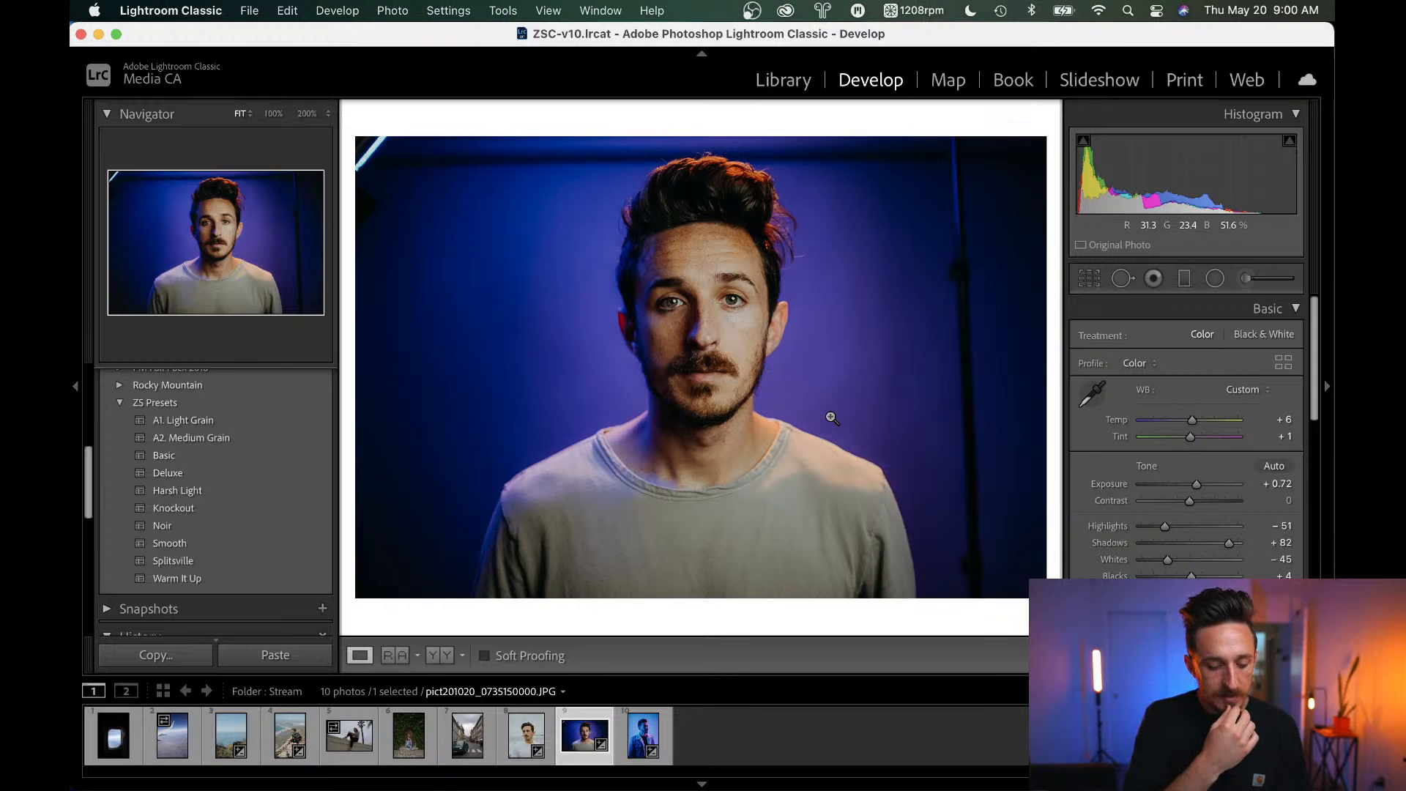
Open DSC04580.ARW and crop it to a vertical frame around the seated woman, keeping the original aspect ratio.
{"action": "left_click", "coordinate": [347, 738]}
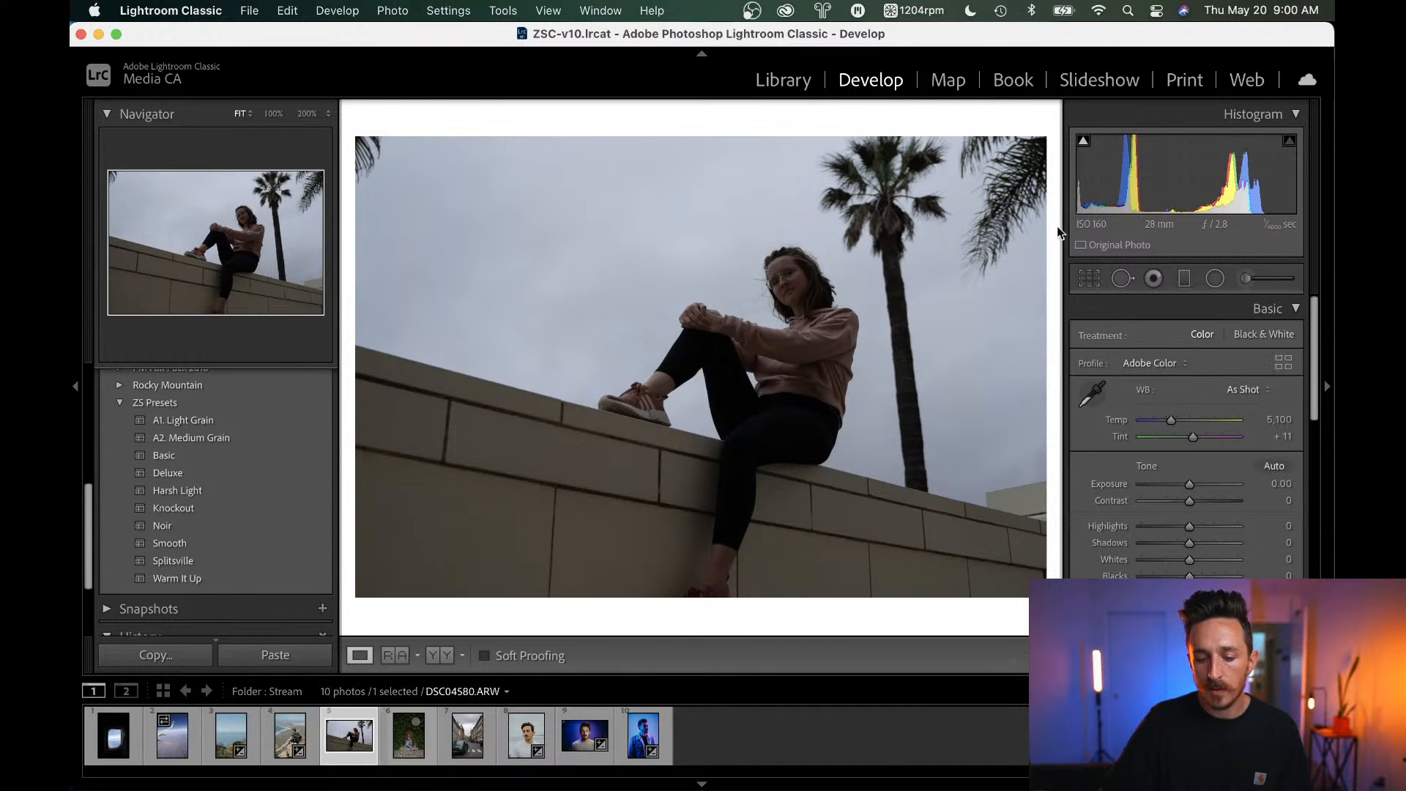
{"action": "left_click", "coordinate": [1091, 279]}
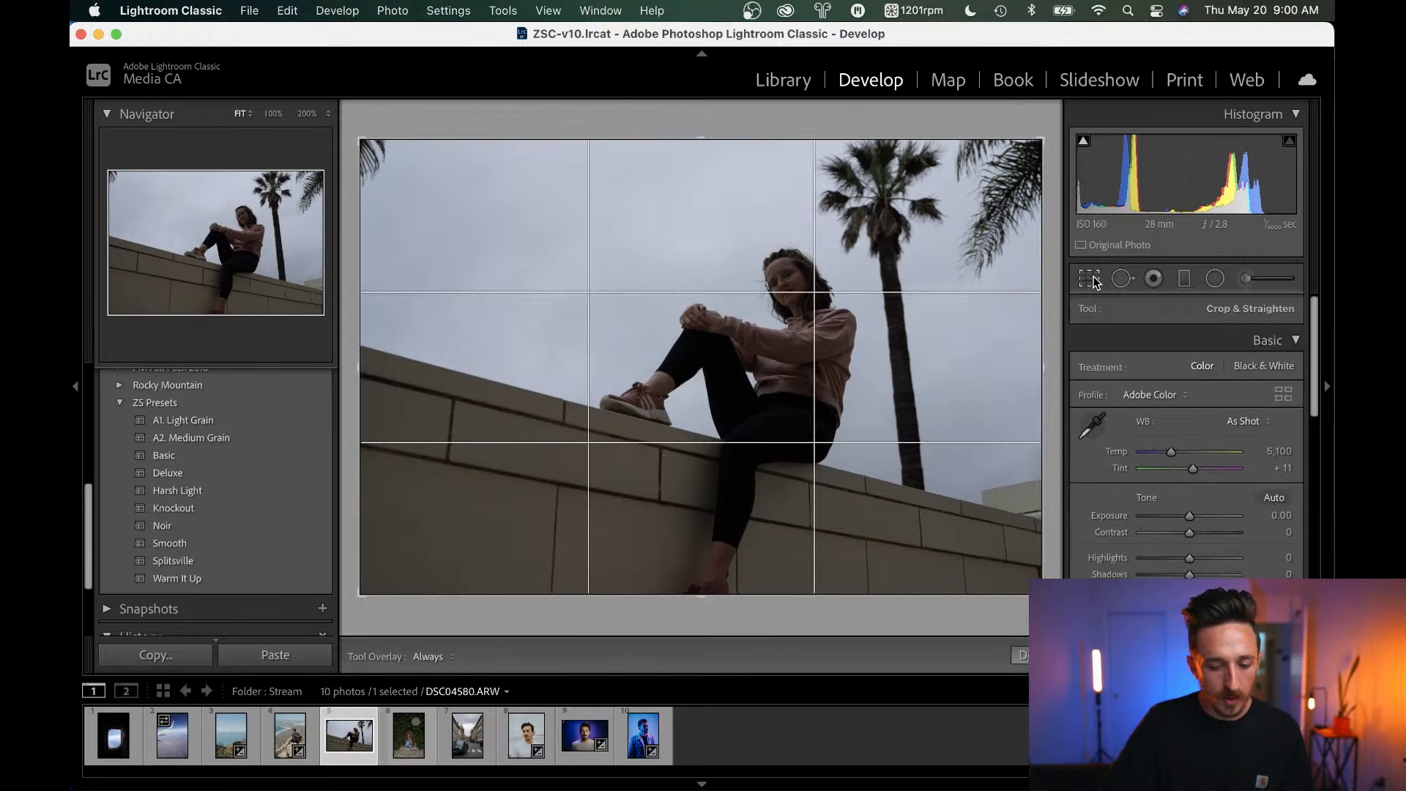
{"action": "left_click_drag", "start_coordinate": [370, 361], "coordinate": [419, 370]}
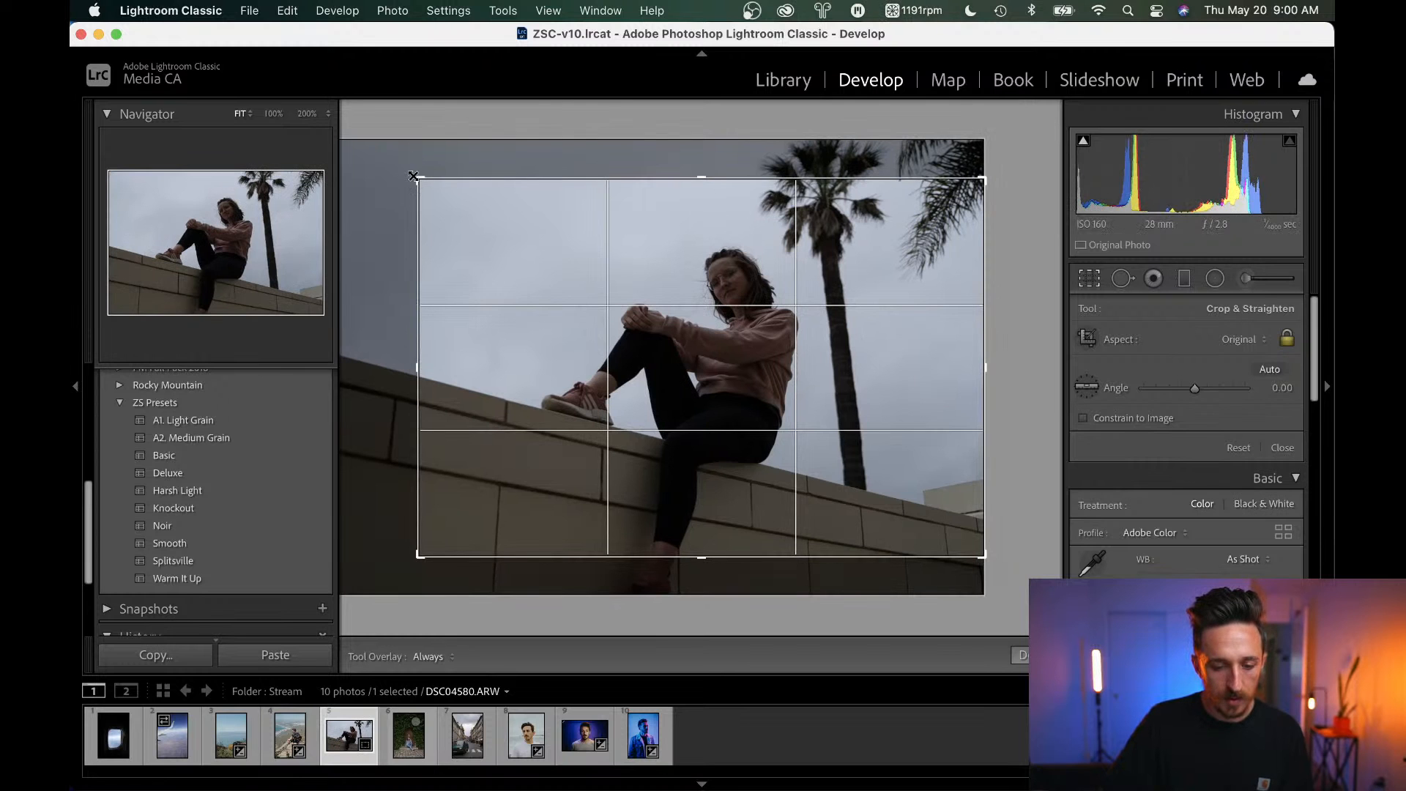
{"action": "left_click_drag", "start_coordinate": [413, 176], "coordinate": [557, 66]}
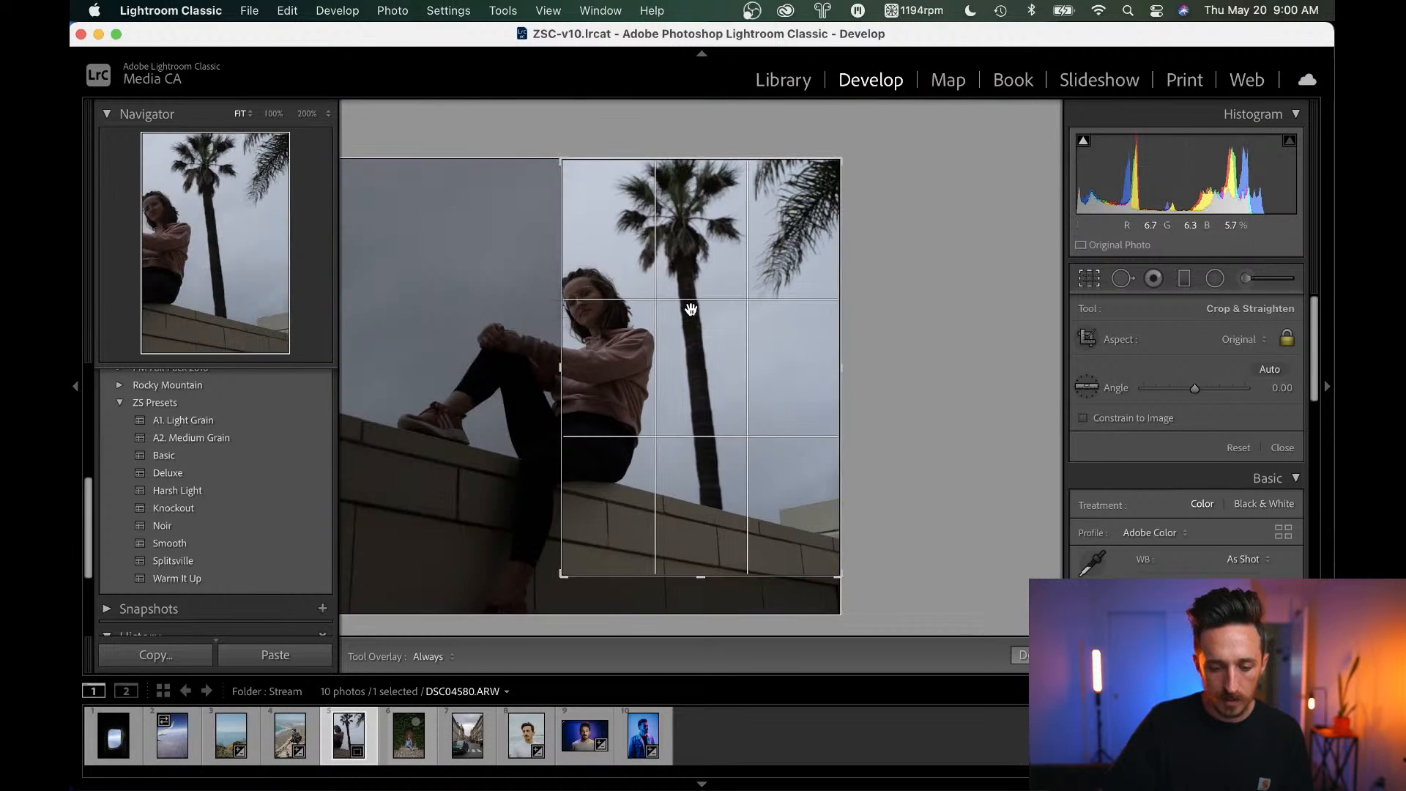
{"action": "left_click_drag", "start_coordinate": [691, 309], "coordinate": [867, 121]}
{"action": "left_click_drag", "start_coordinate": [741, 276], "coordinate": [785, 272]}
{"action": "left_click", "coordinate": [1020, 658]}
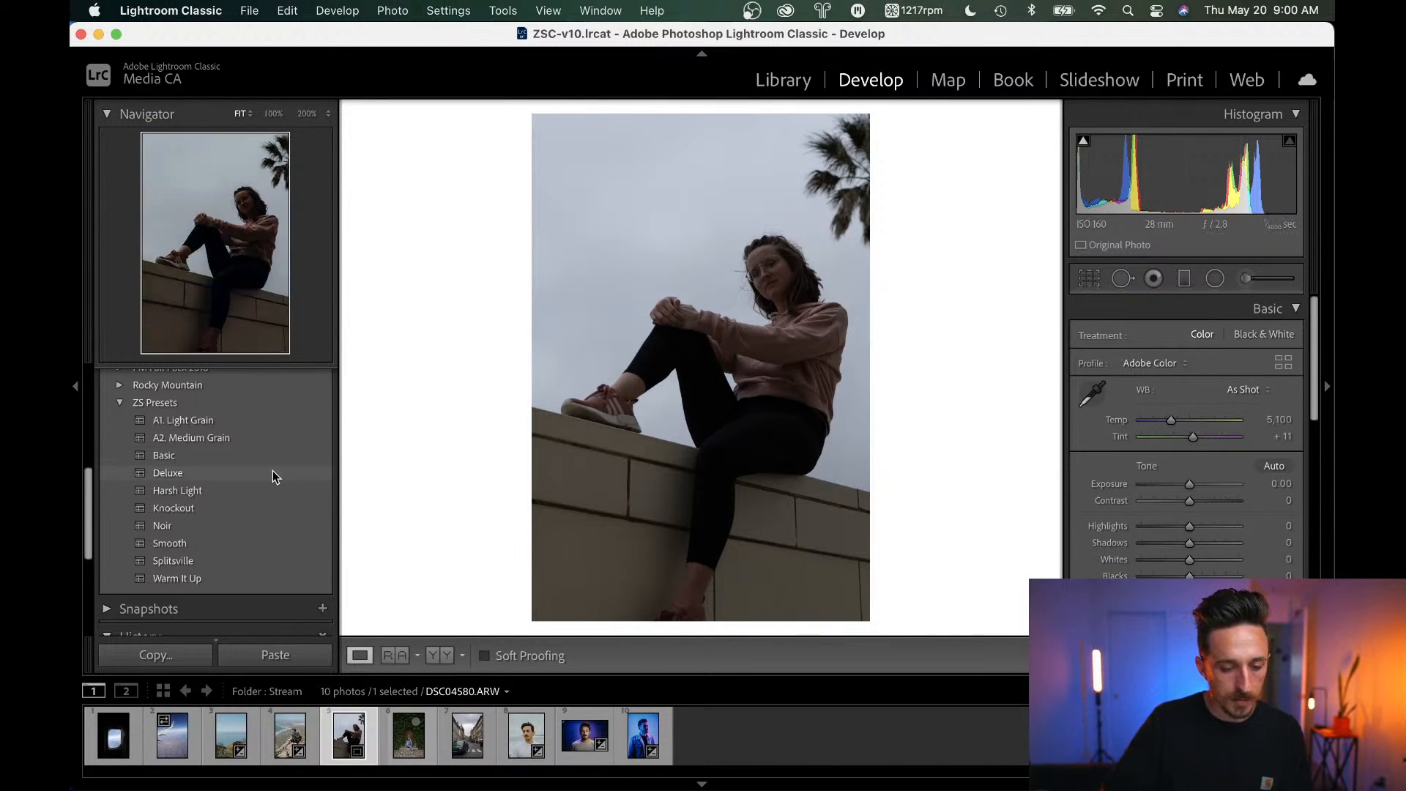
Apply the Smooth preset to the seated-woman photo, set Exposure to +1.64, and check her face close up.
{"action": "left_click", "coordinate": [262, 492]}
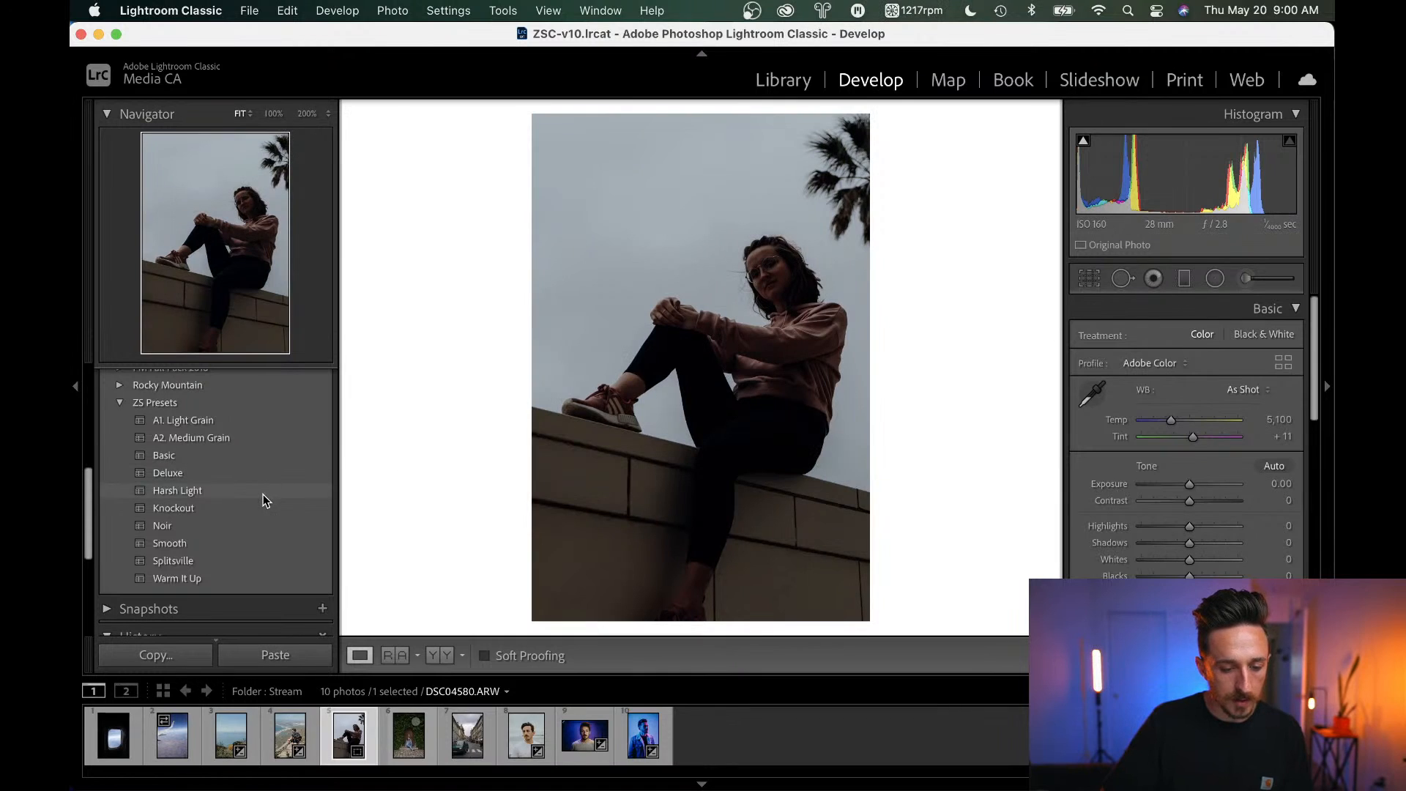
{"action": "left_click", "coordinate": [255, 539]}
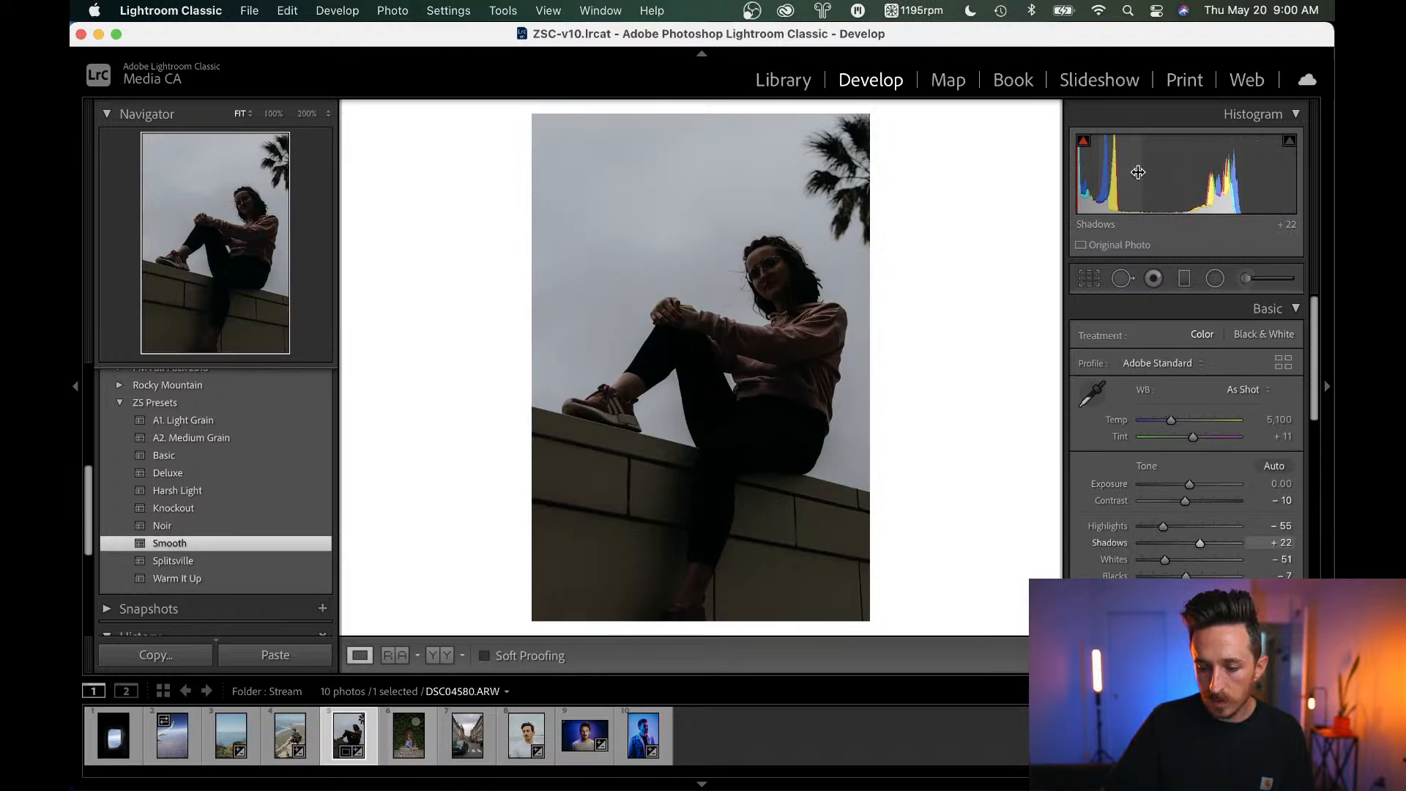
{"action": "left_click_drag", "start_coordinate": [1147, 172], "coordinate": [1197, 172]}
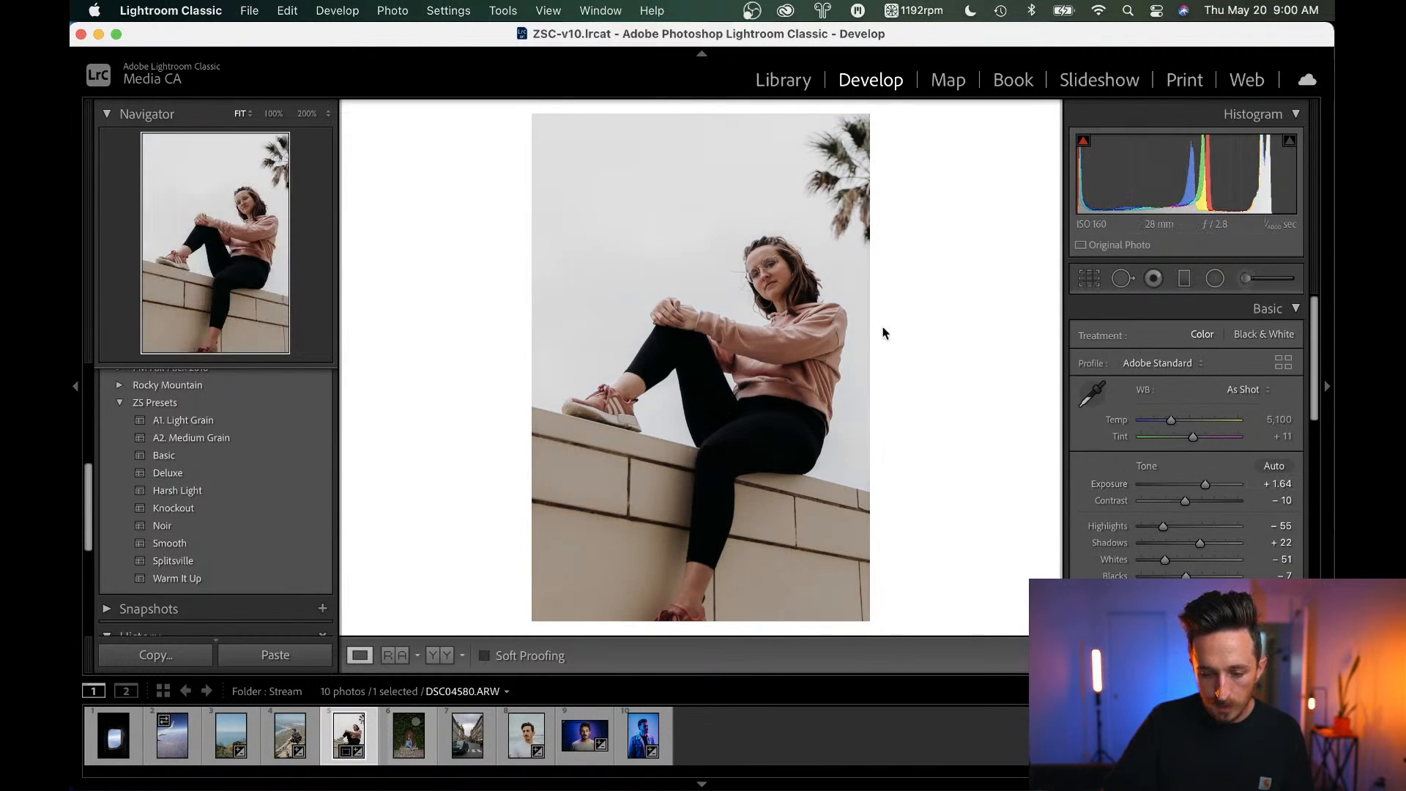
{"action": "left_click", "coordinate": [769, 252]}
{"action": "left_click_drag", "start_coordinate": [769, 251], "coordinate": [745, 185]}
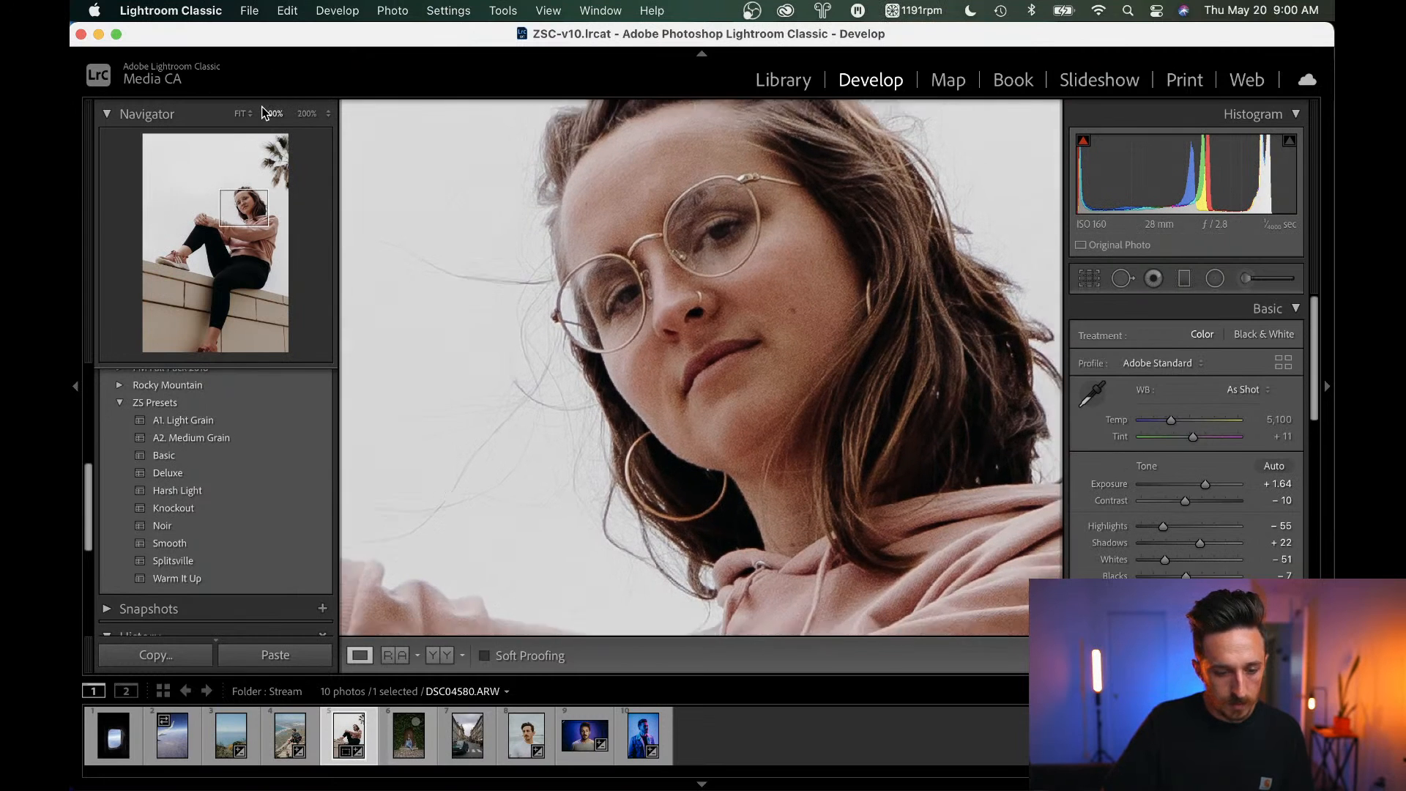
{"action": "left_click", "coordinate": [268, 113]}
{"action": "left_click_drag", "start_coordinate": [603, 280], "coordinate": [765, 408]}
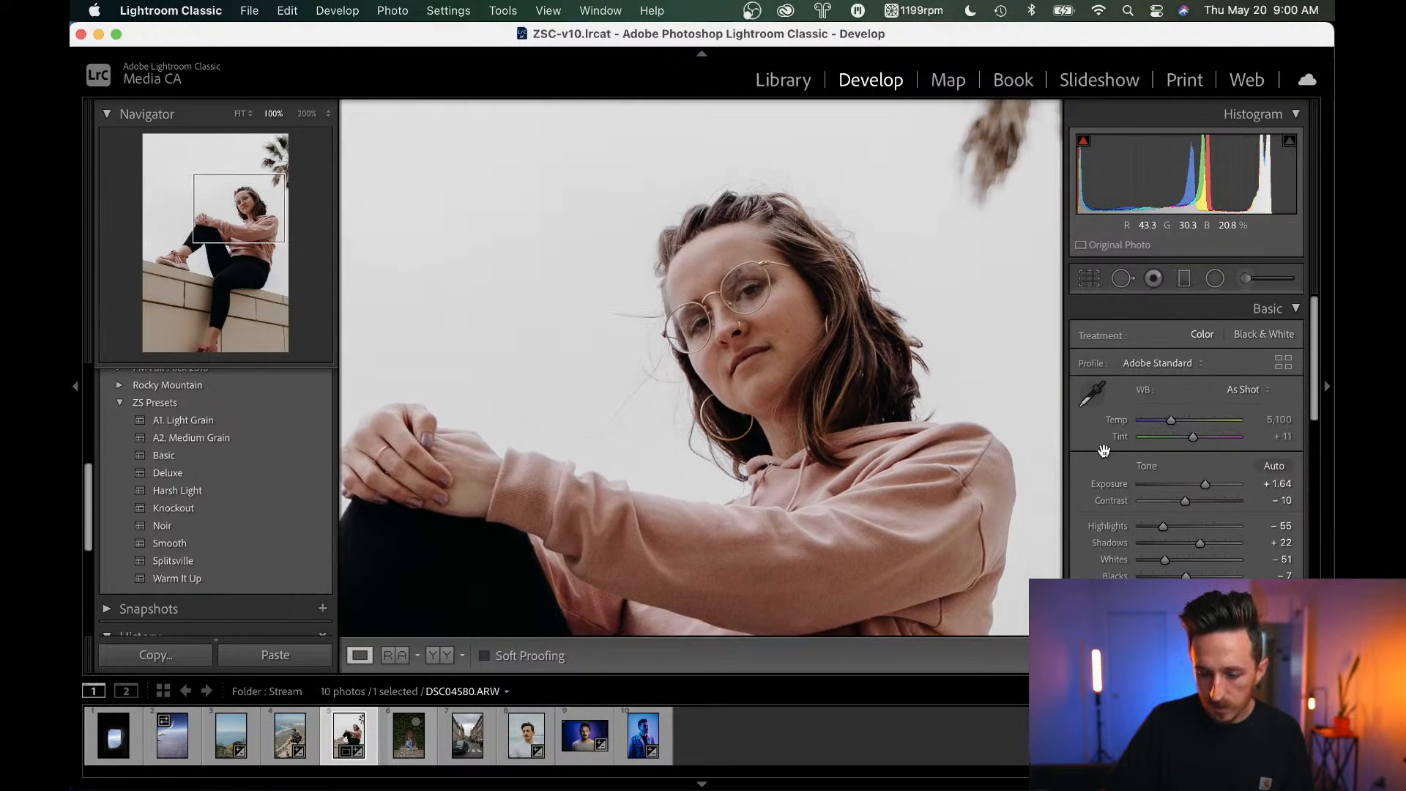
{"action": "left_click", "coordinate": [949, 443]}
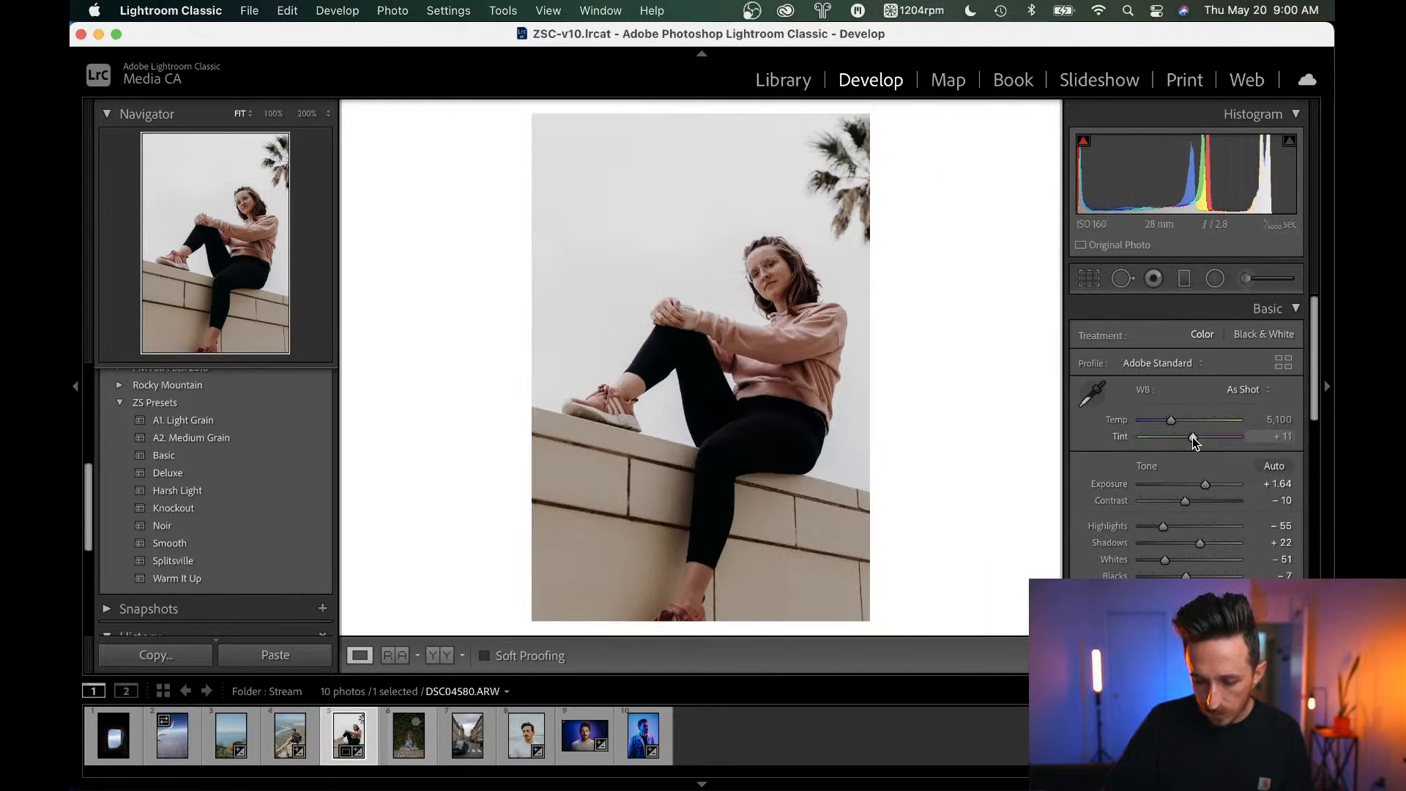
Set the photo's Tint to -9 and Temp to 5,126, comparing the edit with the original.
{"action": "left_click_drag", "start_coordinate": [1192, 436], "coordinate": [1187, 439]}
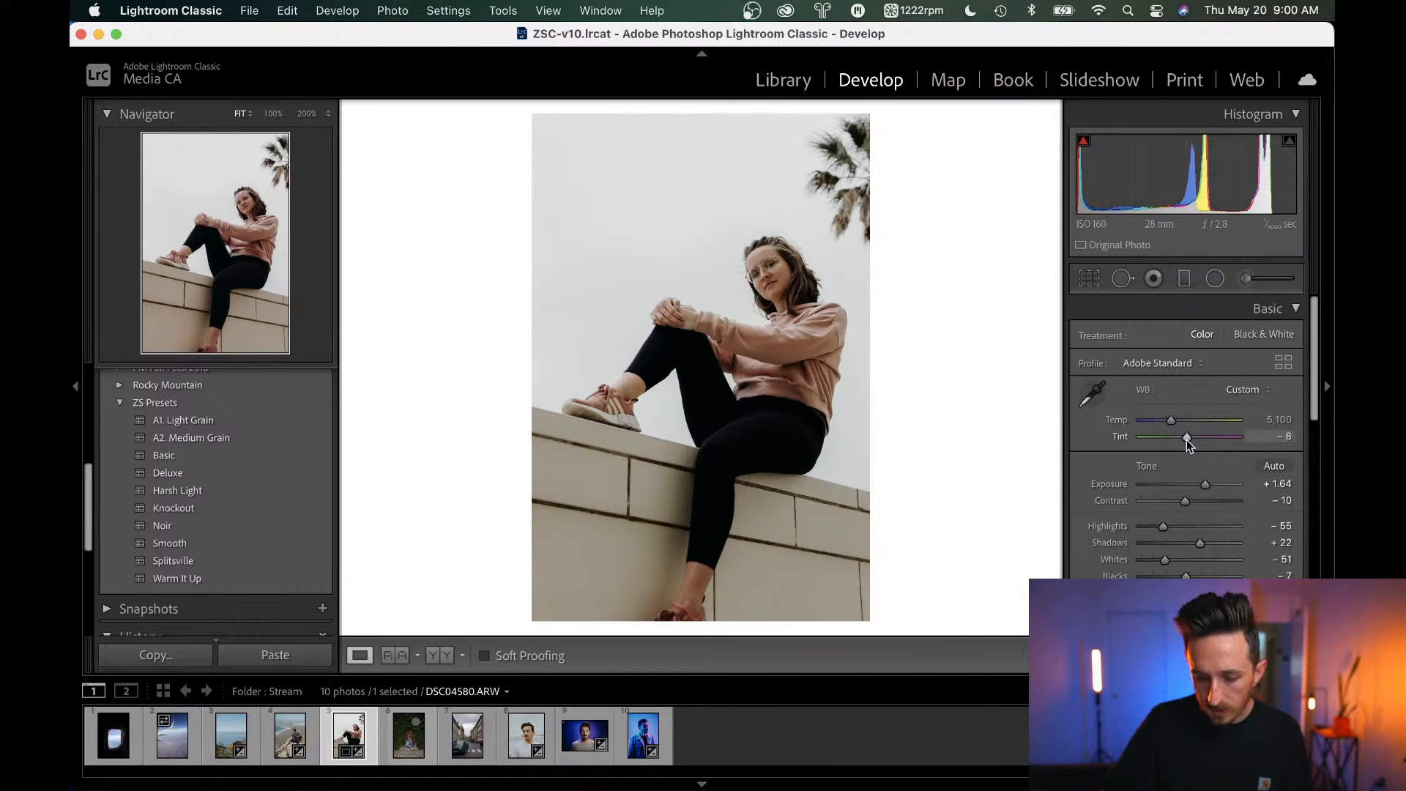
{"action": "left_click_drag", "start_coordinate": [1169, 419], "coordinate": [1172, 422]}
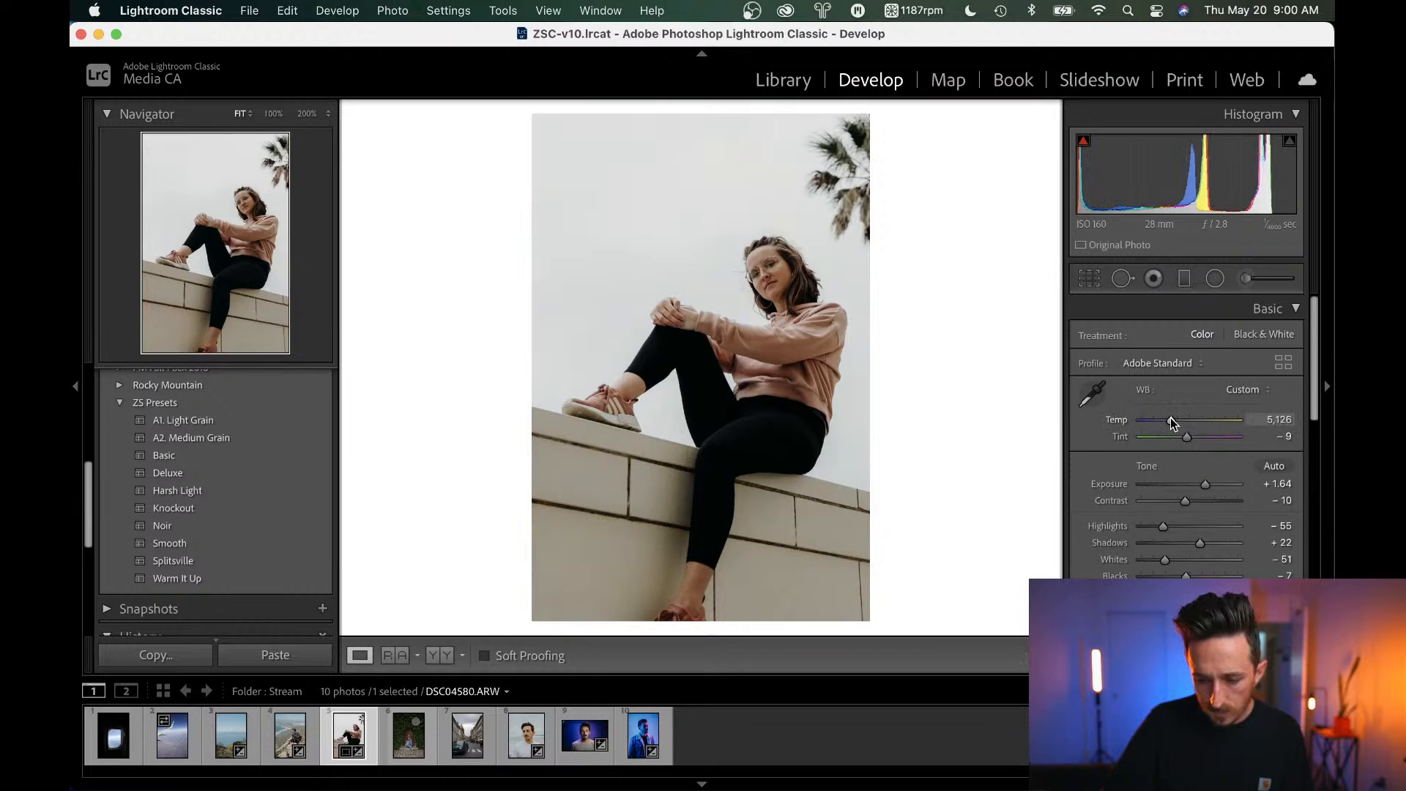
{"action": "key", "text": "backslash"}
{"action": "key", "text": "backslash"}
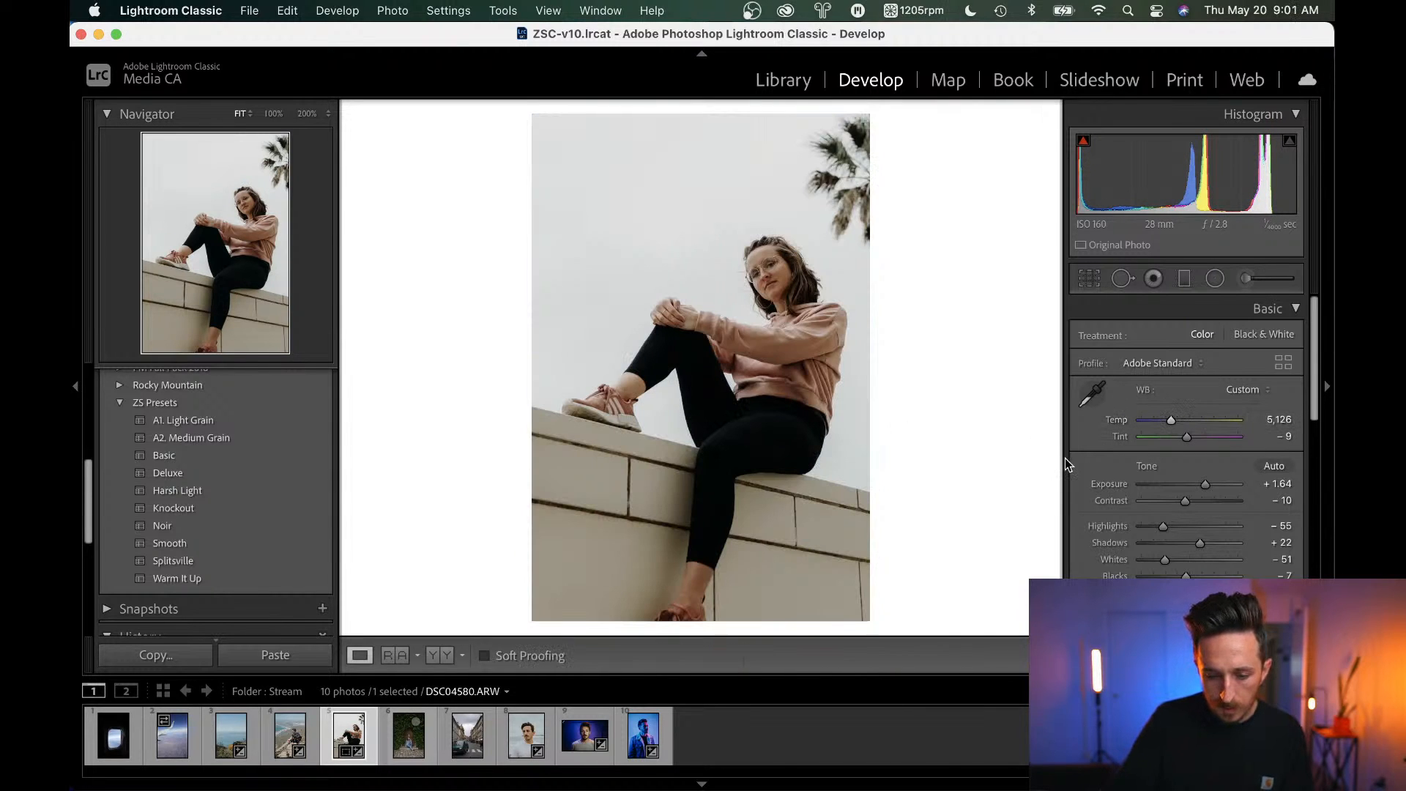
{"action": "left_click_drag", "start_coordinate": [1191, 438], "coordinate": [1192, 438]}
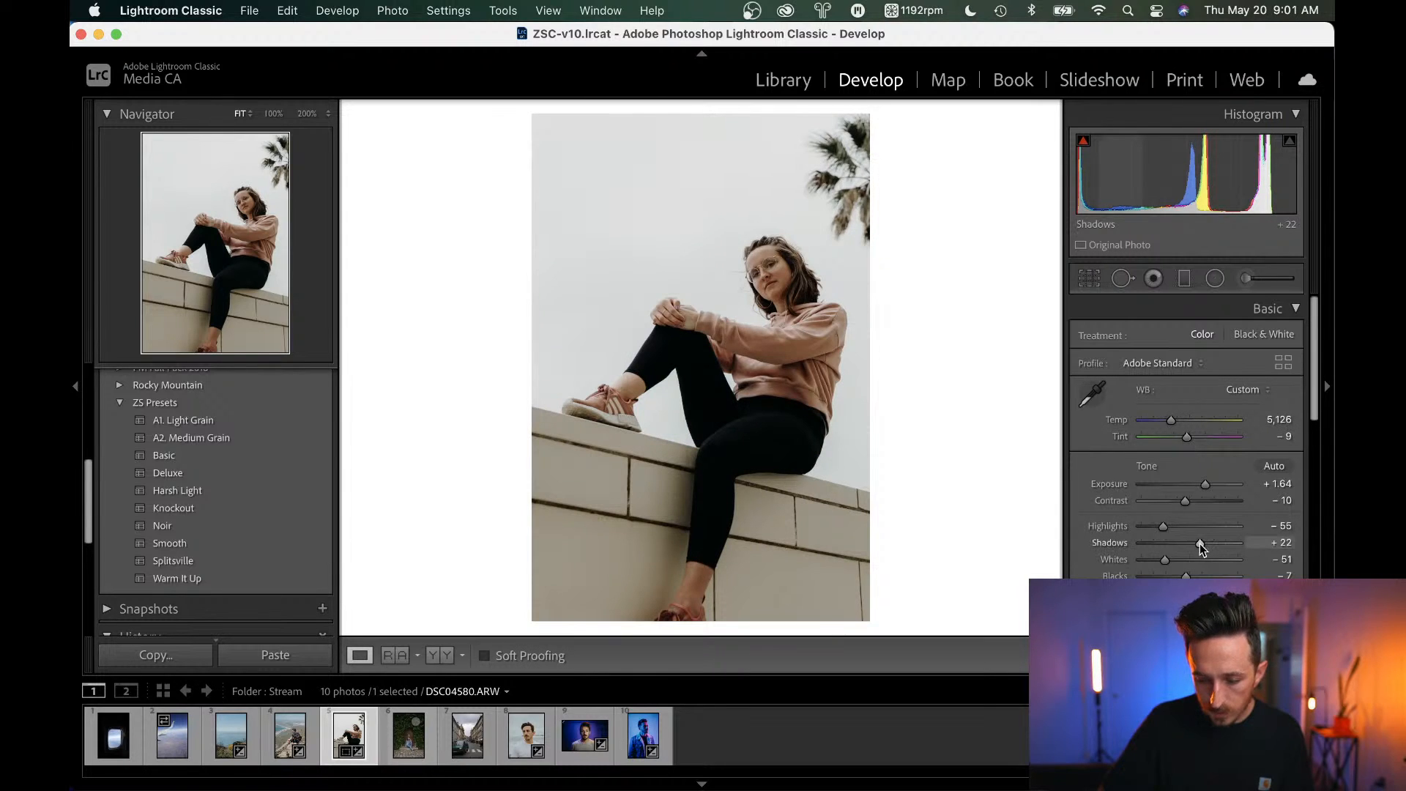
Set Highlights to -81, Shadows to +46, Whites to -76 and Blacks to -11, and compare with the original.
{"action": "left_click_drag", "start_coordinate": [1200, 544], "coordinate": [1179, 576]}
{"action": "scroll", "coordinate": [1179, 577], "scroll_direction": "down", "scroll_amount": 3}
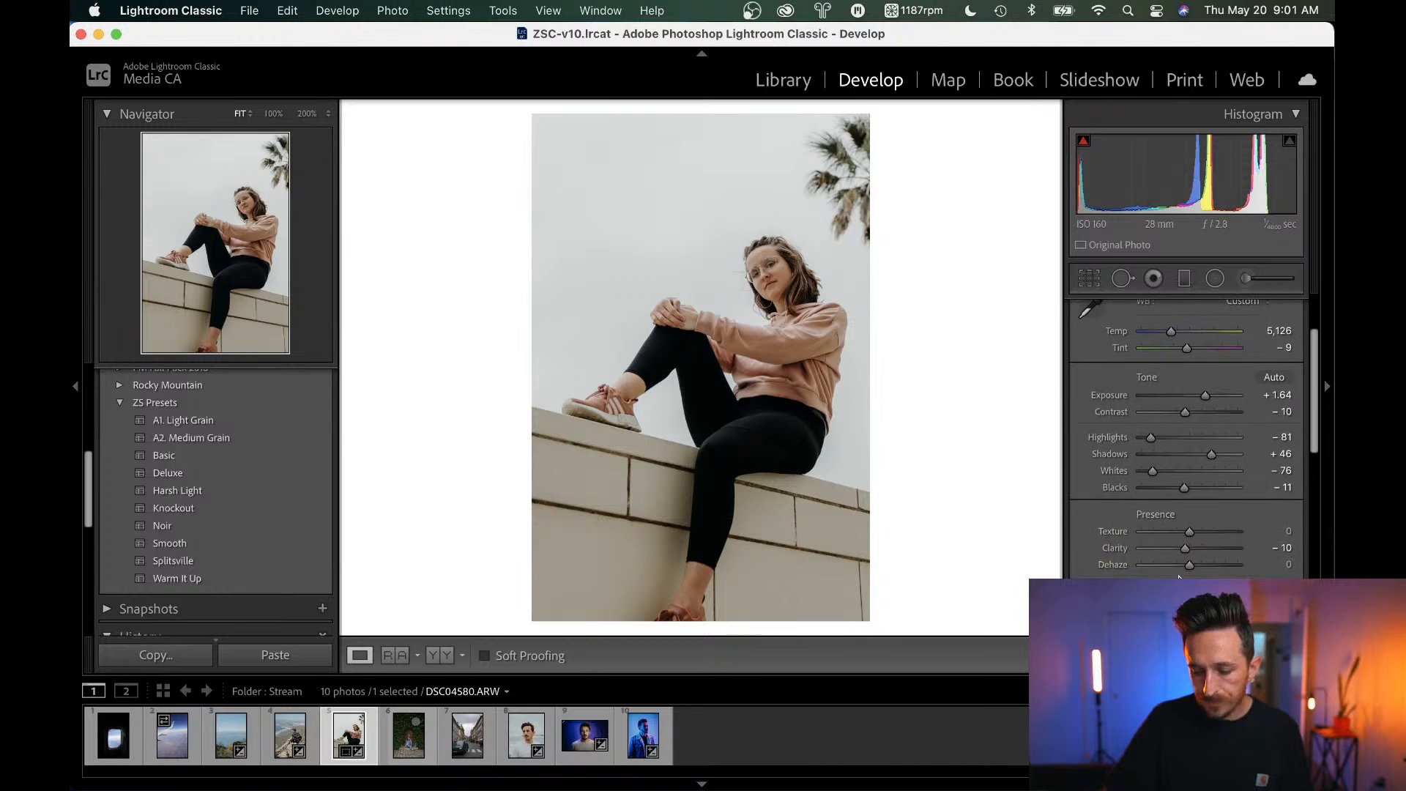
{"action": "key", "text": "backslash"}
{"action": "key", "text": "backslash"}
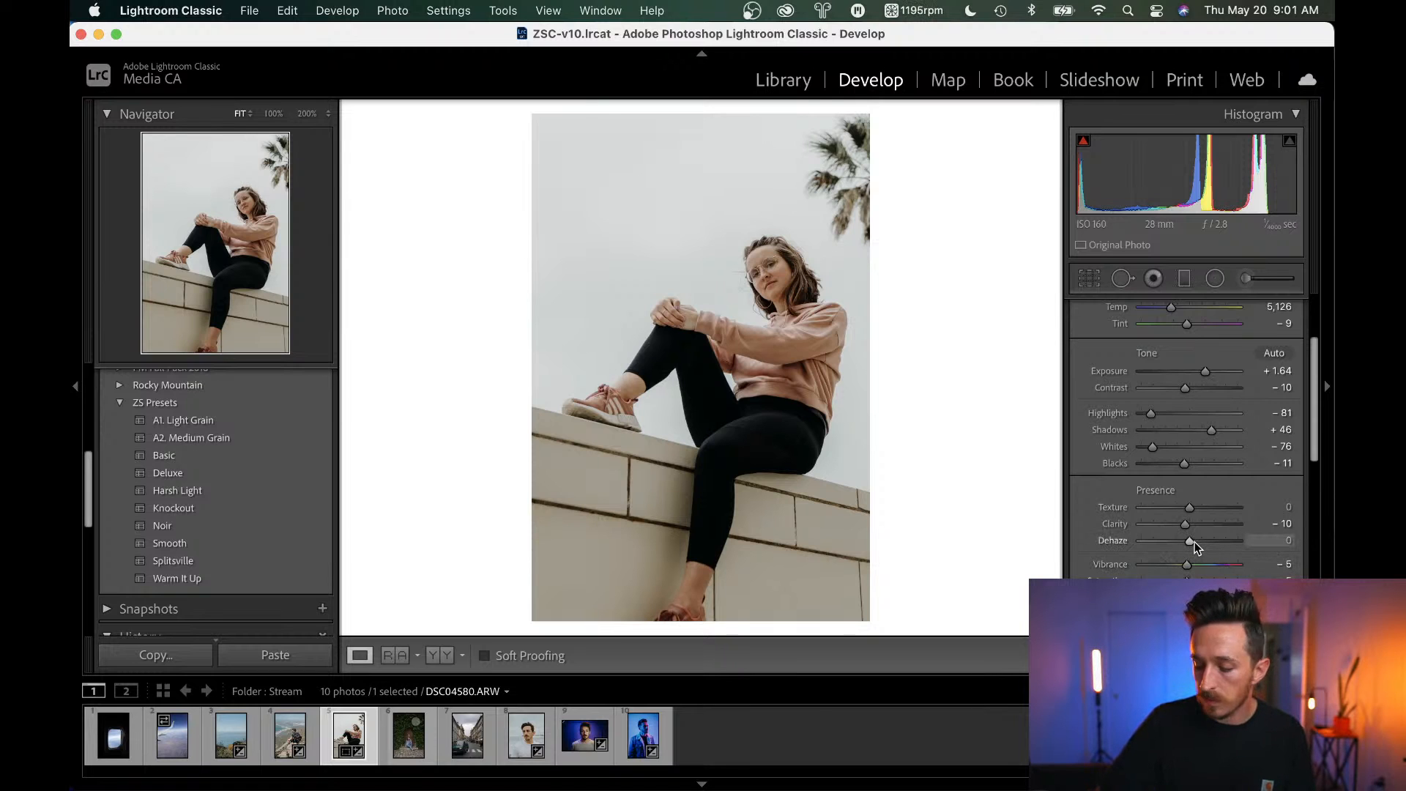
Set Dehaze to +13, Exposure to +1.75 and Vibrance to -10, checking the edit against the original and close up.
{"action": "left_click_drag", "start_coordinate": [1198, 543], "coordinate": [1200, 543]}
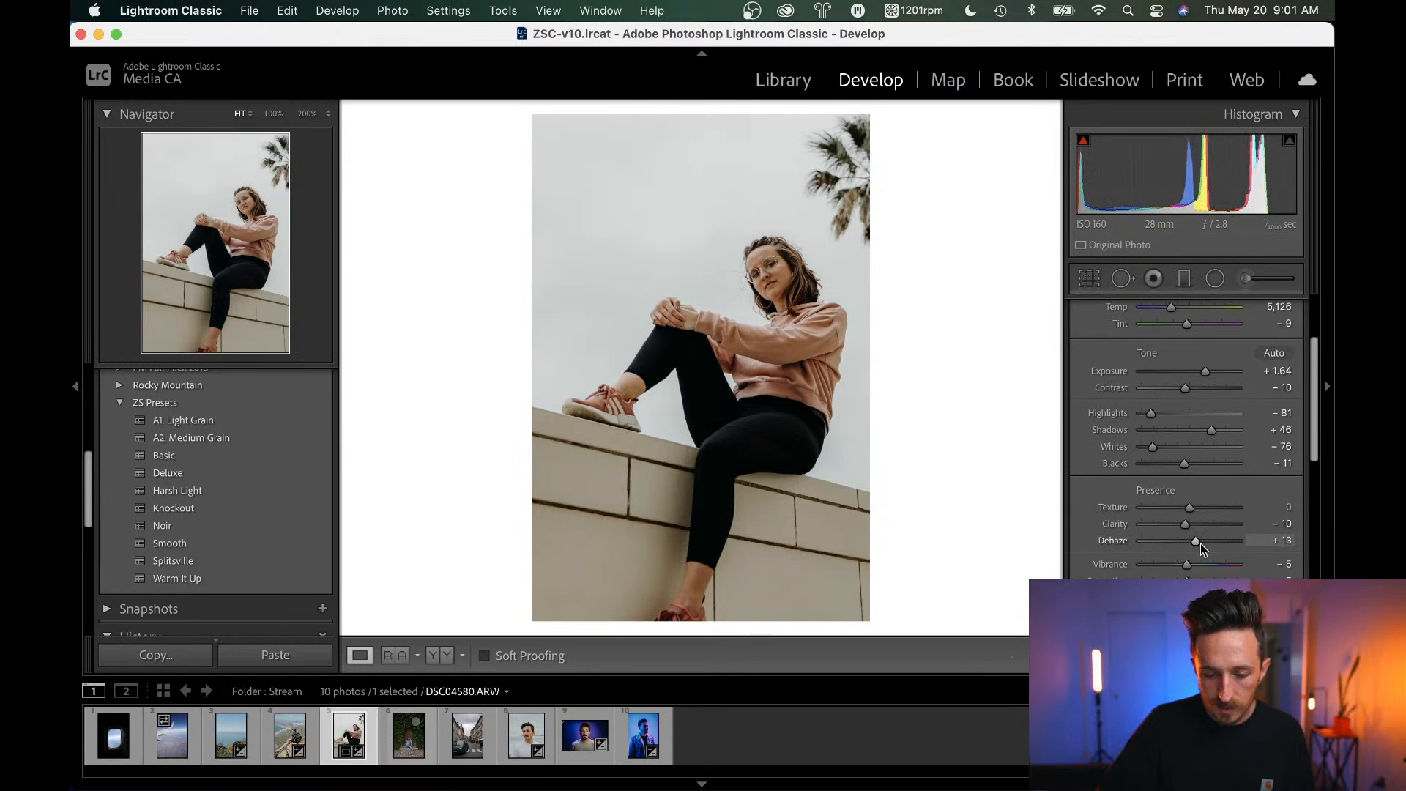
{"action": "key", "text": "backslash"}
{"action": "key", "text": "backslash"}
{"action": "left_click", "coordinate": [750, 304]}
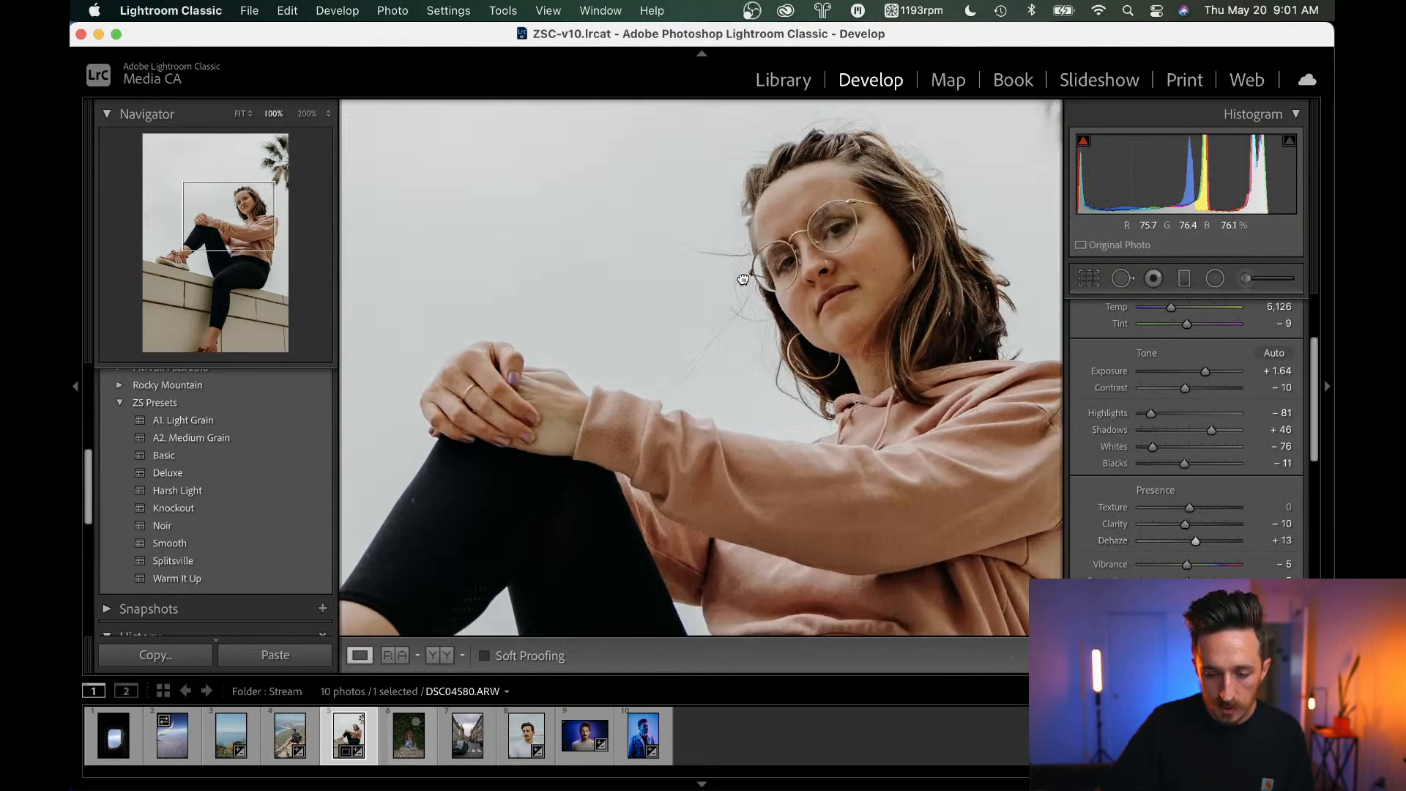
{"action": "left_click", "coordinate": [697, 361]}
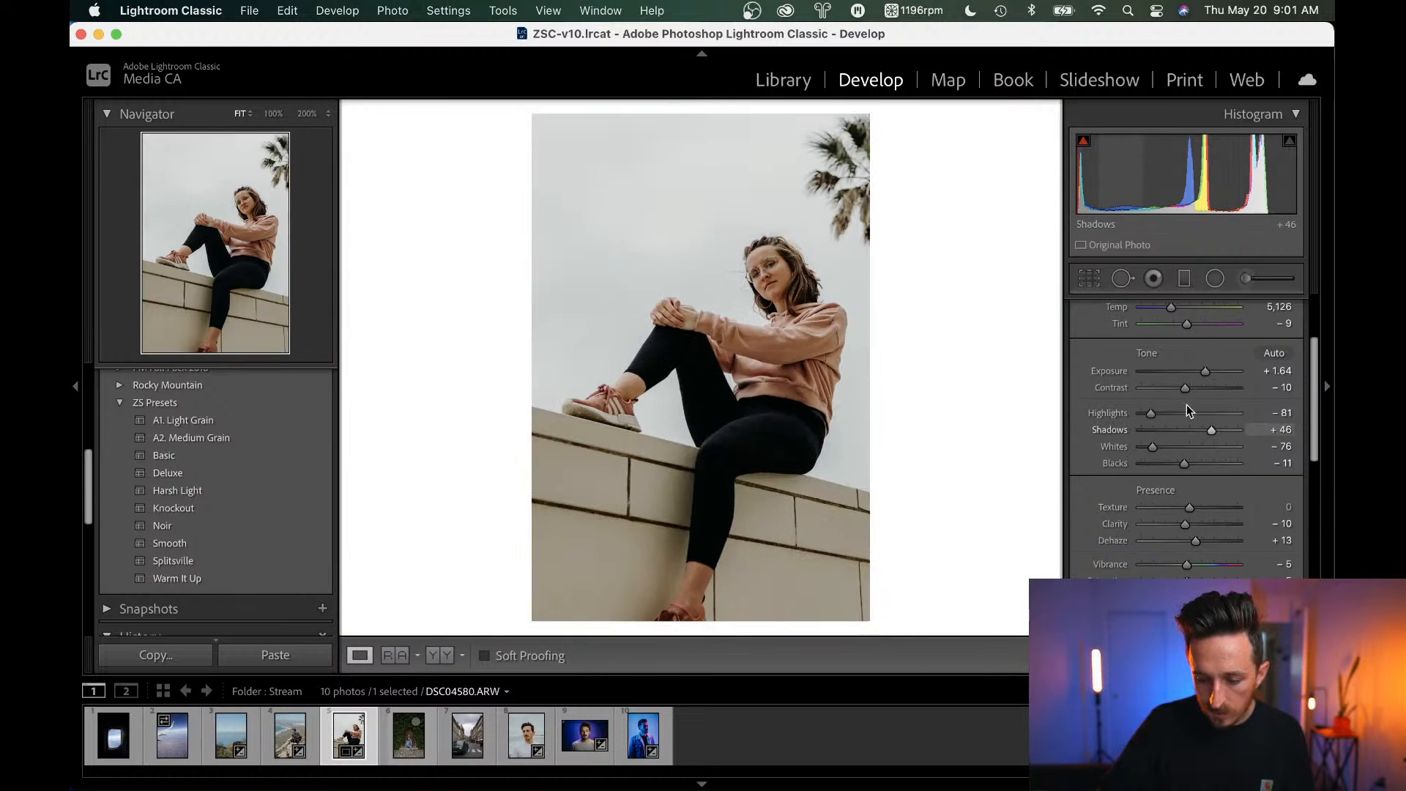
{"action": "left_click_drag", "start_coordinate": [1205, 372], "coordinate": [1207, 372]}
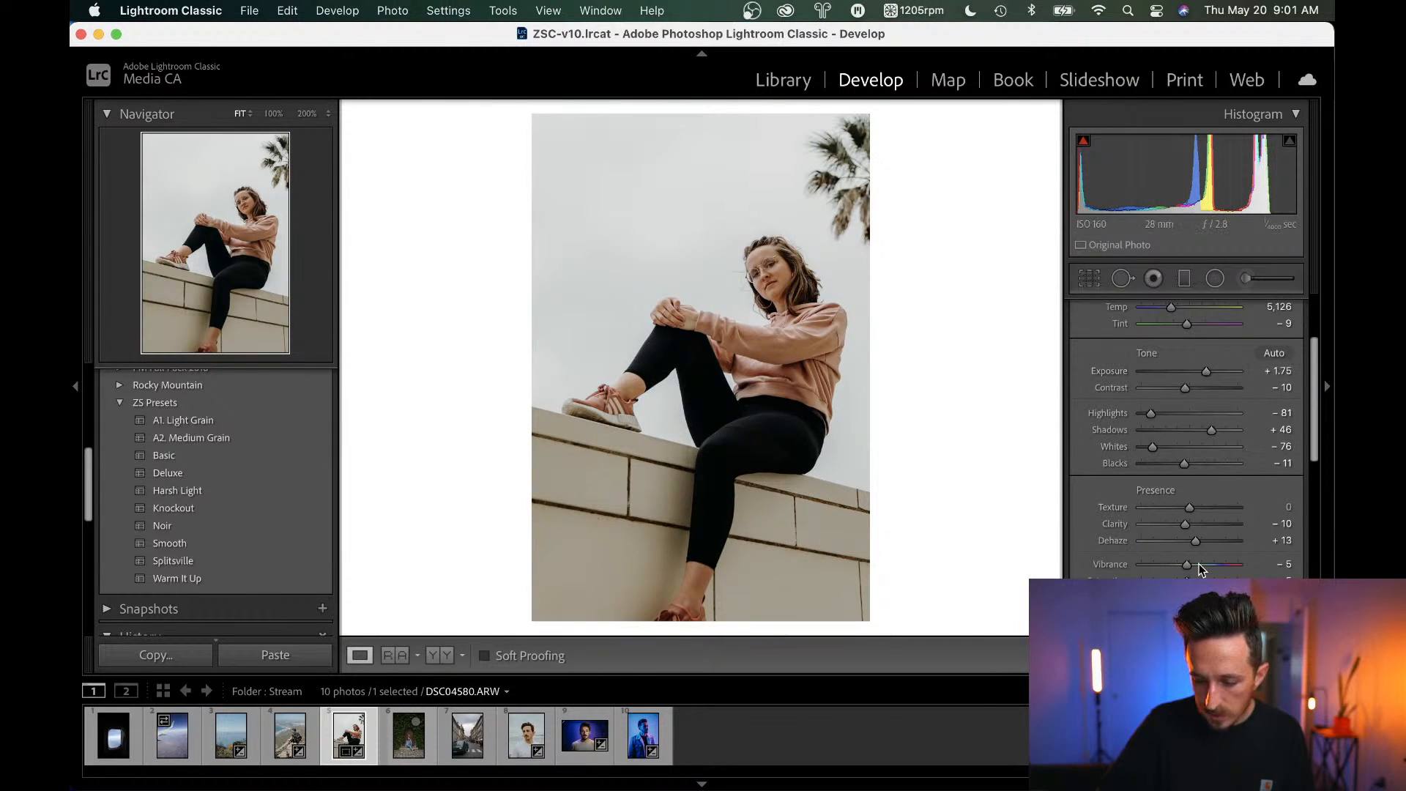
{"action": "left_click_drag", "start_coordinate": [1188, 568], "coordinate": [1191, 582]}
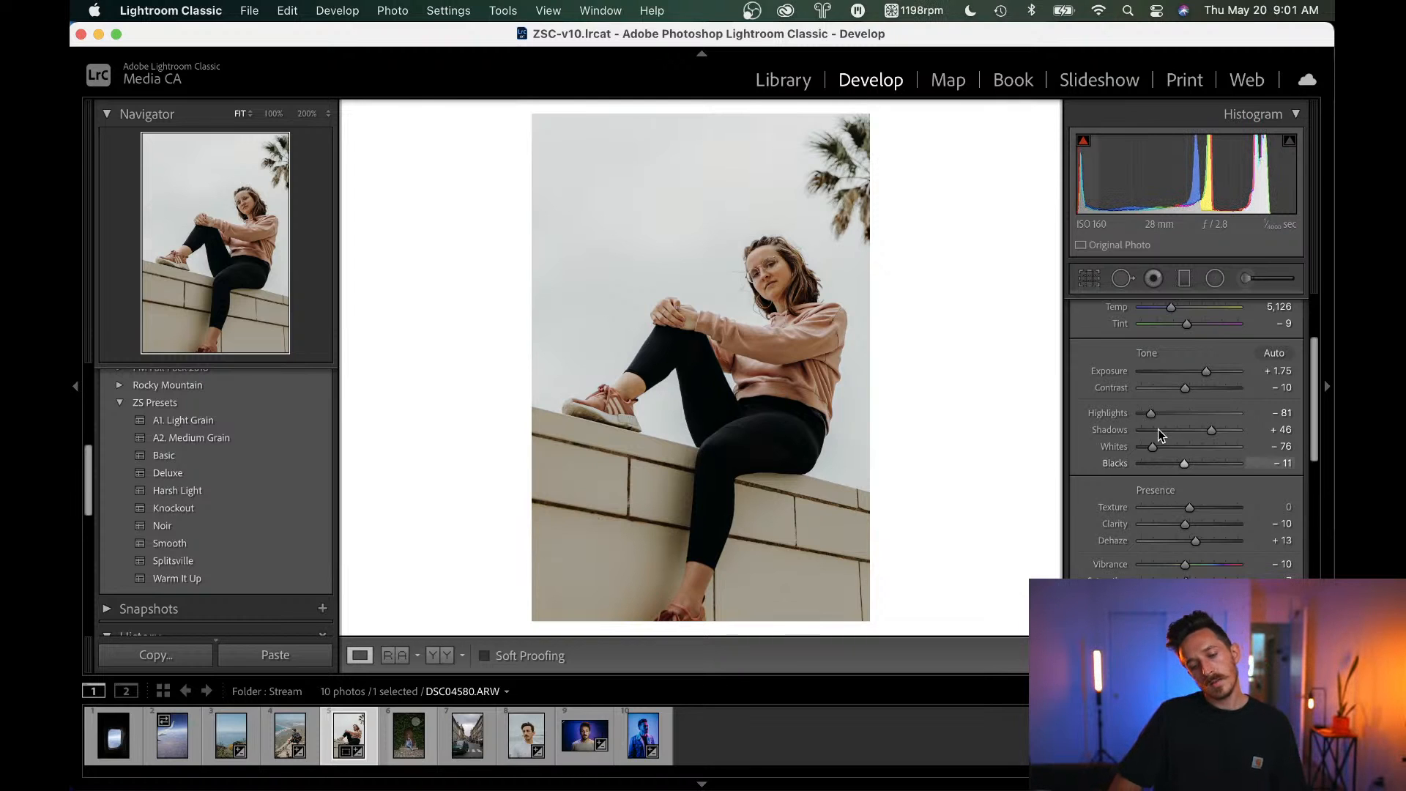
Add a slightly tilted Graduated Filter fading from the sky down to the woman's lower feet area, and adjust its extent with the mask overlay shown.
{"action": "scroll", "coordinate": [1159, 435], "scroll_direction": "up", "scroll_amount": 2}
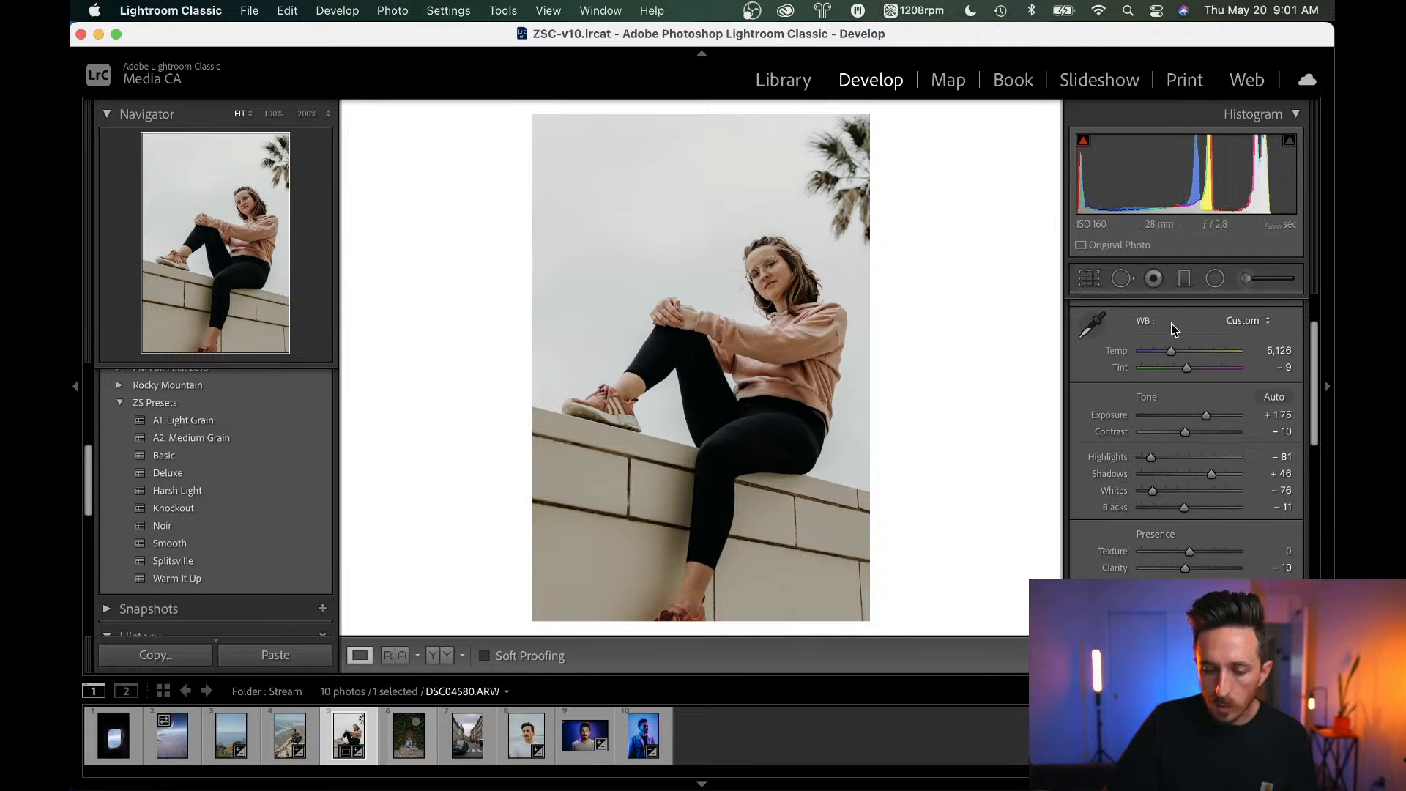
{"action": "left_click", "coordinate": [1185, 279]}
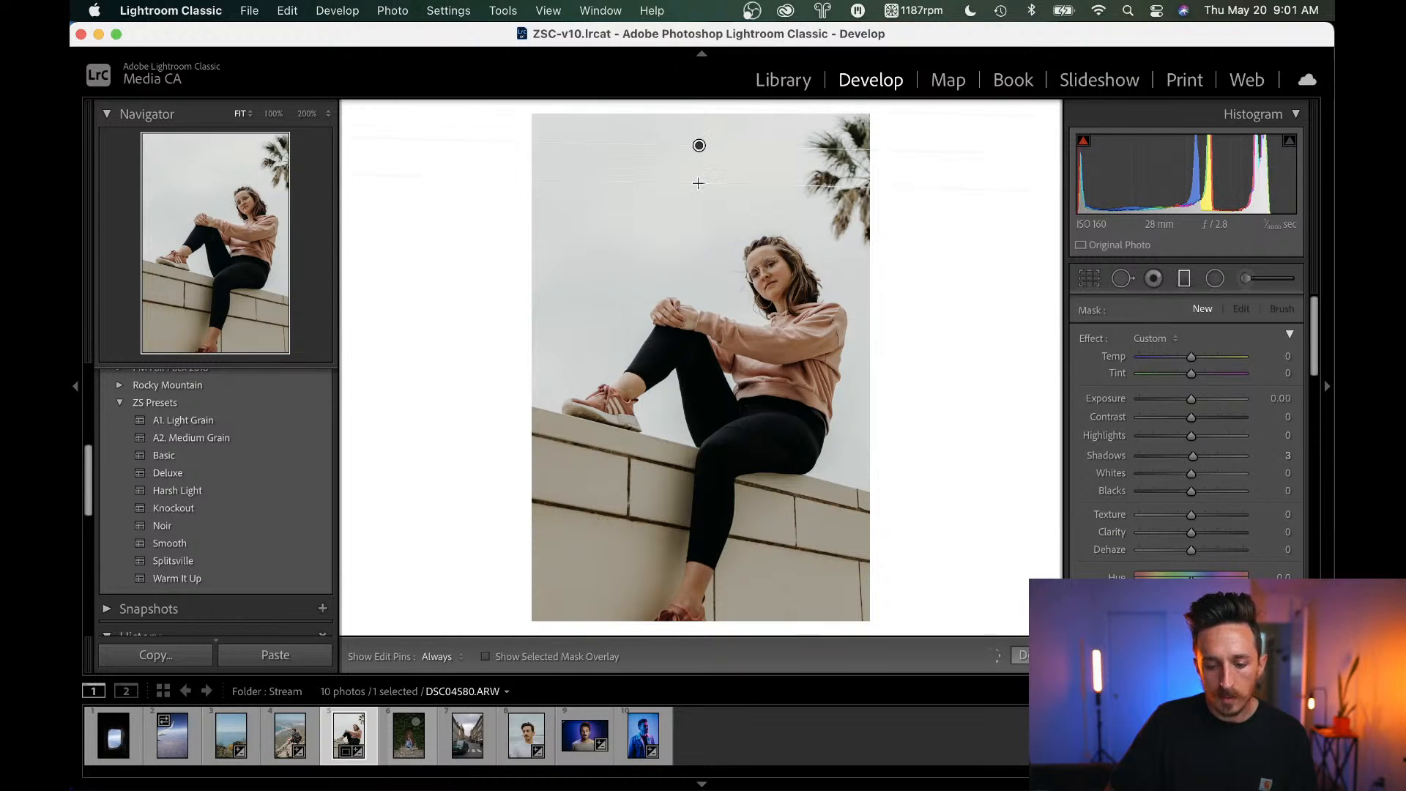
{"action": "left_click_drag", "start_coordinate": [698, 183], "coordinate": [676, 543]}
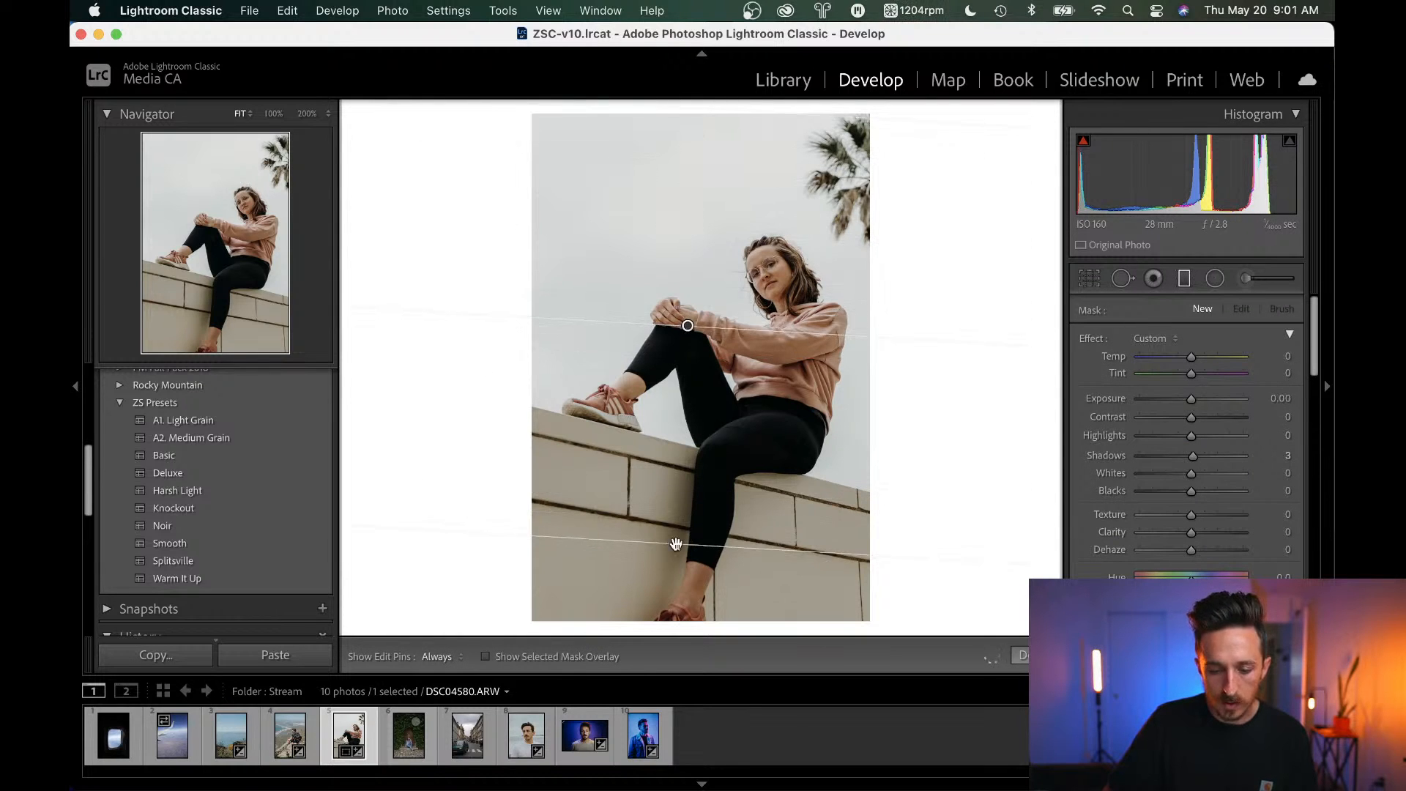
{"action": "left_click", "coordinate": [484, 657]}
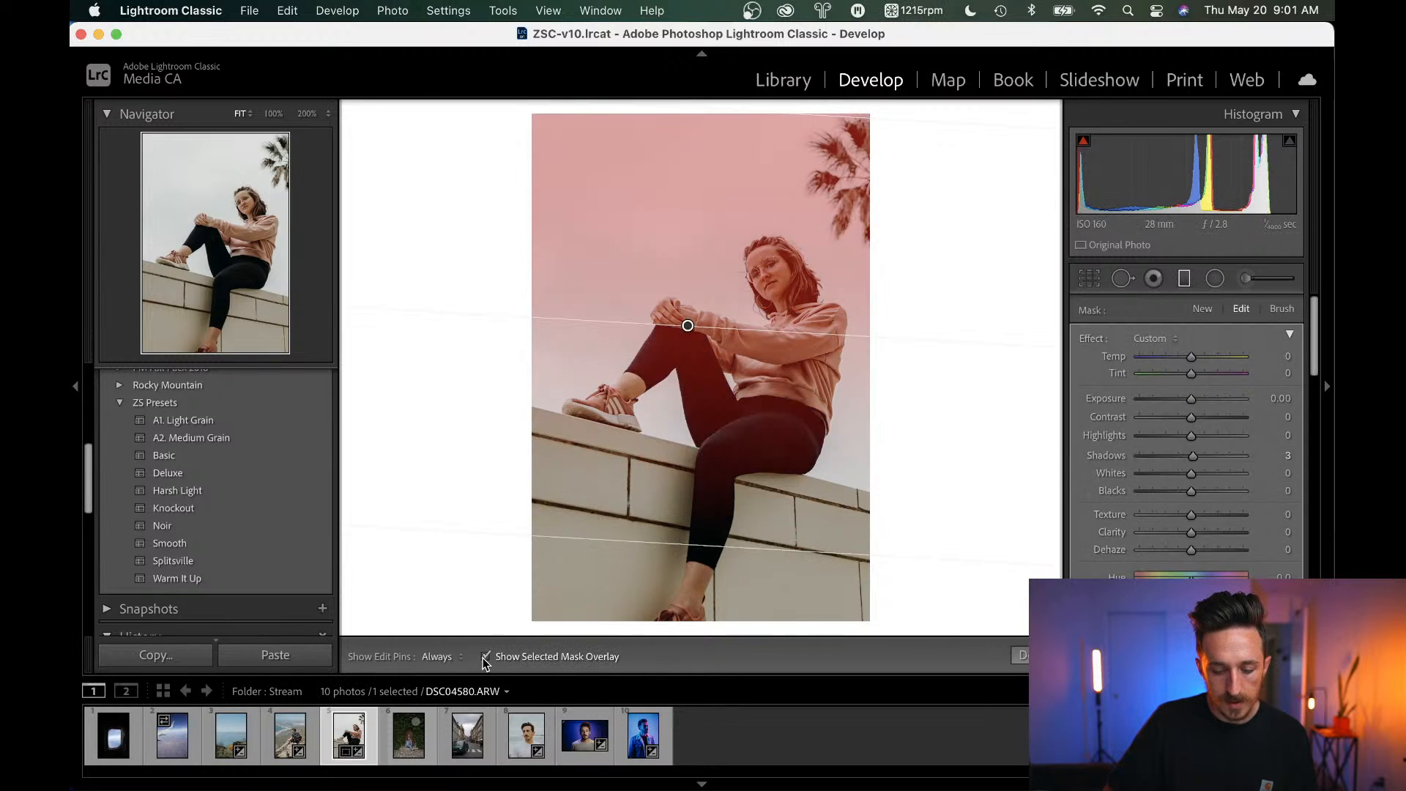
{"action": "left_click_drag", "start_coordinate": [688, 325], "coordinate": [699, 353]}
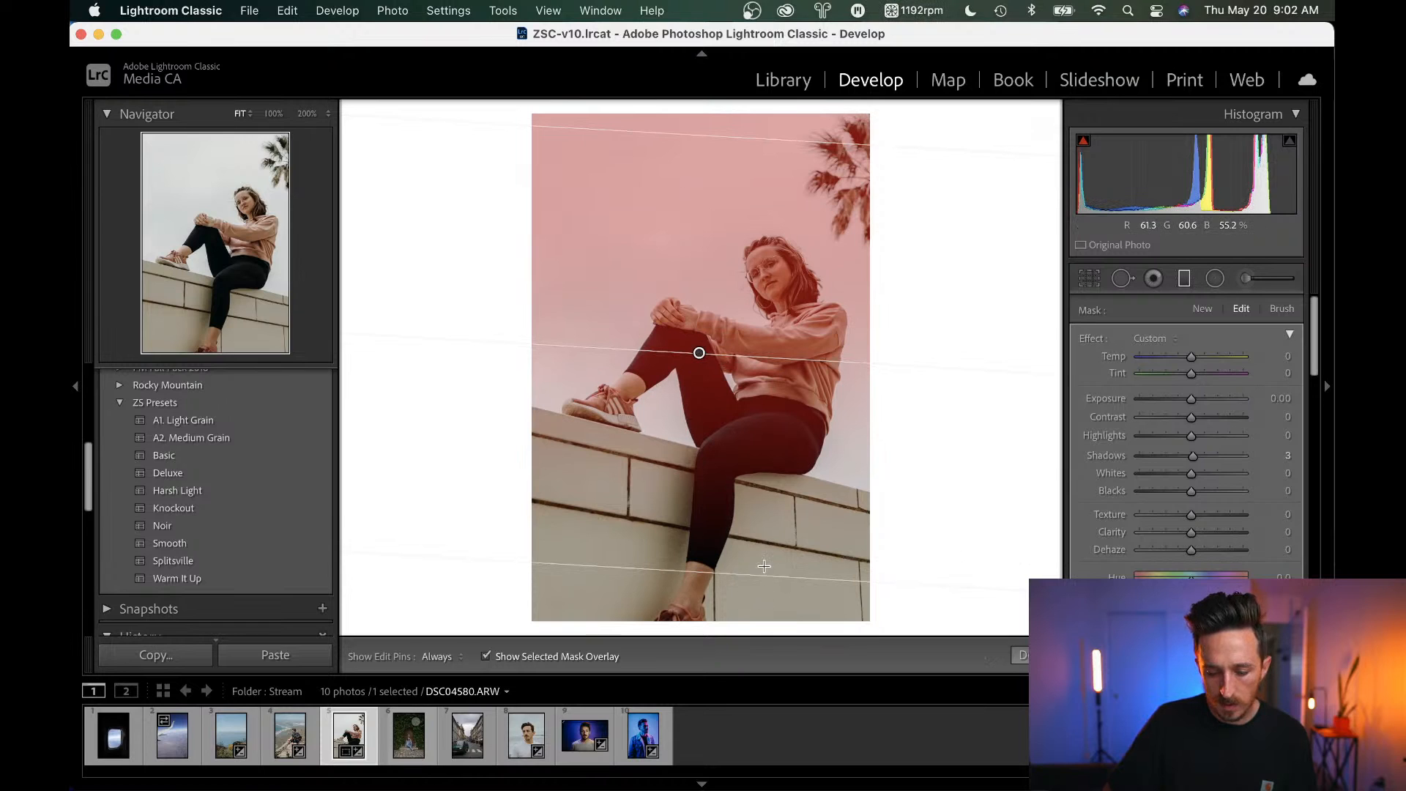
{"action": "left_click_drag", "start_coordinate": [752, 576], "coordinate": [773, 595]}
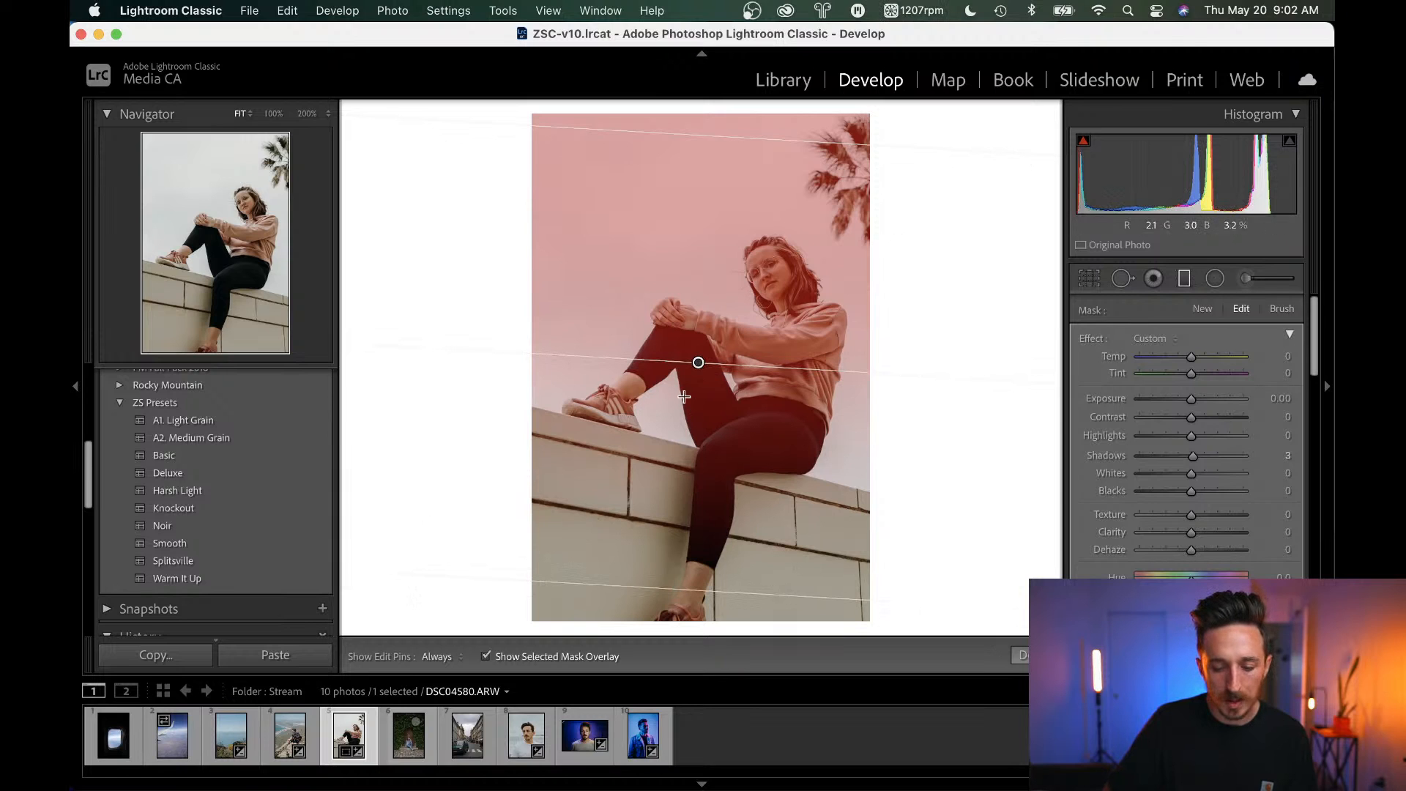
Narrow the graduated filter's transition, tilt it parallel to the wall's top edge, and centre it at the woman's thighs.
{"action": "left_click_drag", "start_coordinate": [729, 595], "coordinate": [735, 483]}
{"action": "left_click_drag", "start_coordinate": [900, 323], "coordinate": [901, 334]}
{"action": "left_click_drag", "start_coordinate": [737, 315], "coordinate": [728, 353]}
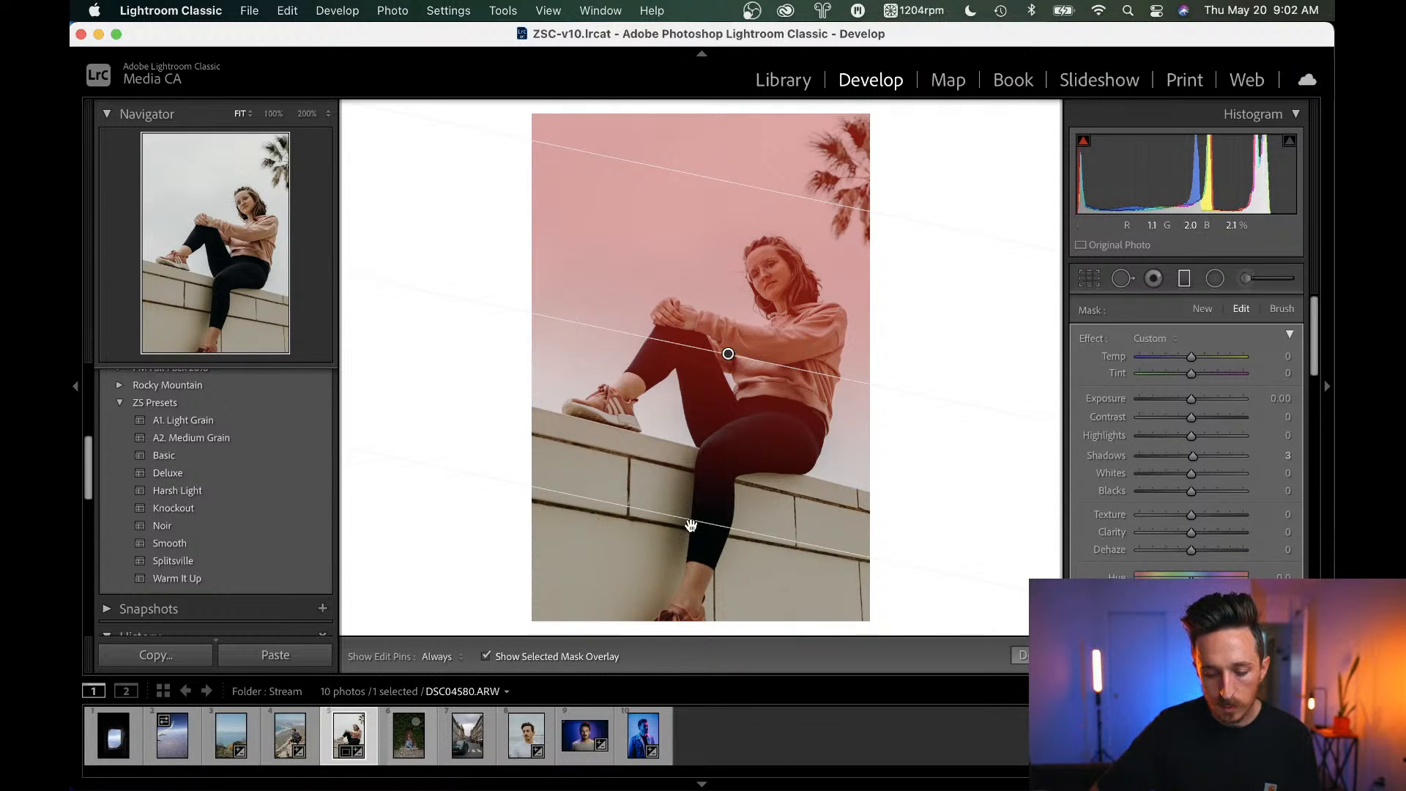
{"action": "left_click_drag", "start_coordinate": [690, 524], "coordinate": [700, 462]}
{"action": "left_click_drag", "start_coordinate": [737, 323], "coordinate": [718, 412]}
Add a Luminance range mask to the graduated filter, show its mask, and set the Range to 60/100.
{"action": "scroll", "coordinate": [1186, 439], "scroll_direction": "down", "scroll_amount": 3}
{"action": "scroll", "coordinate": [1186, 439], "scroll_direction": "down", "scroll_amount": 3}
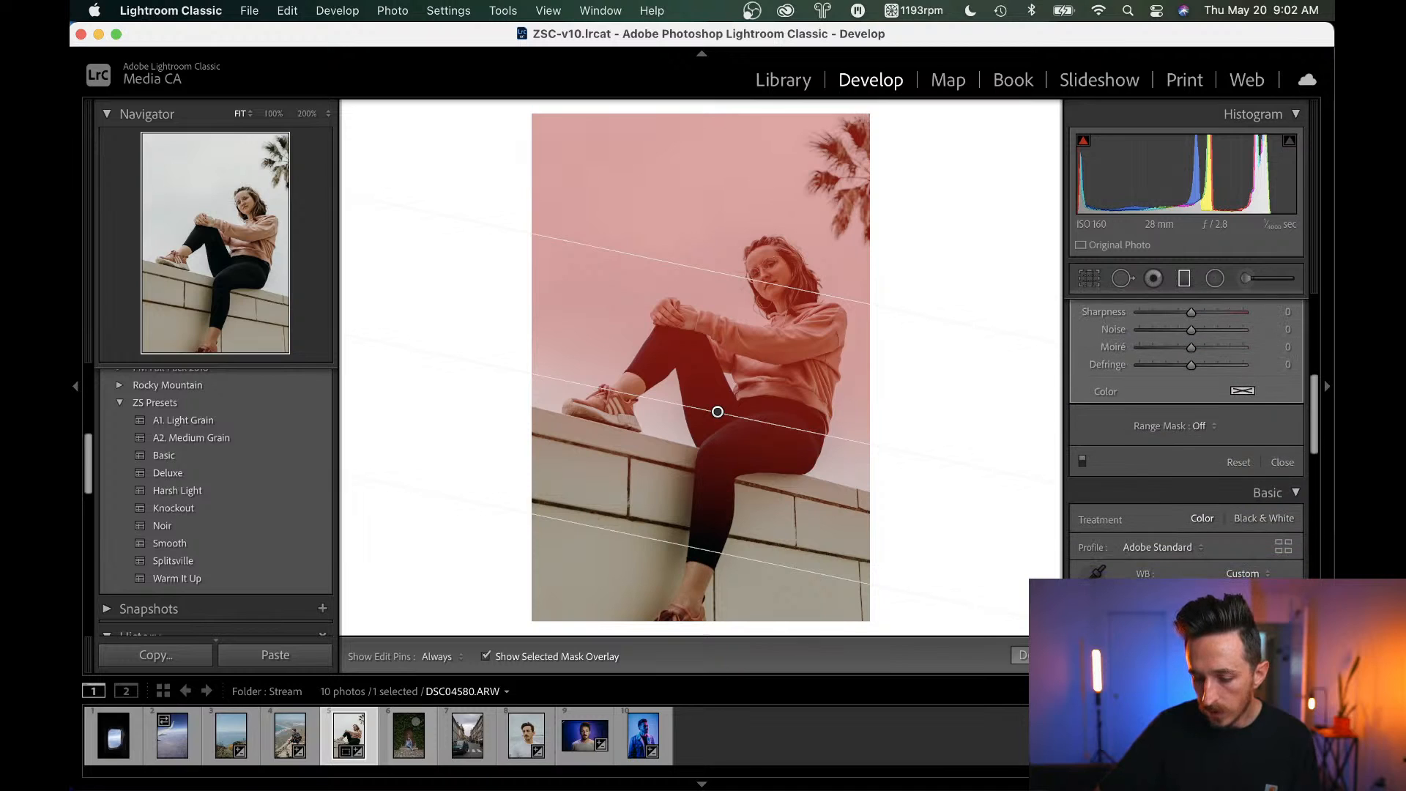
{"action": "left_click", "coordinate": [1201, 428]}
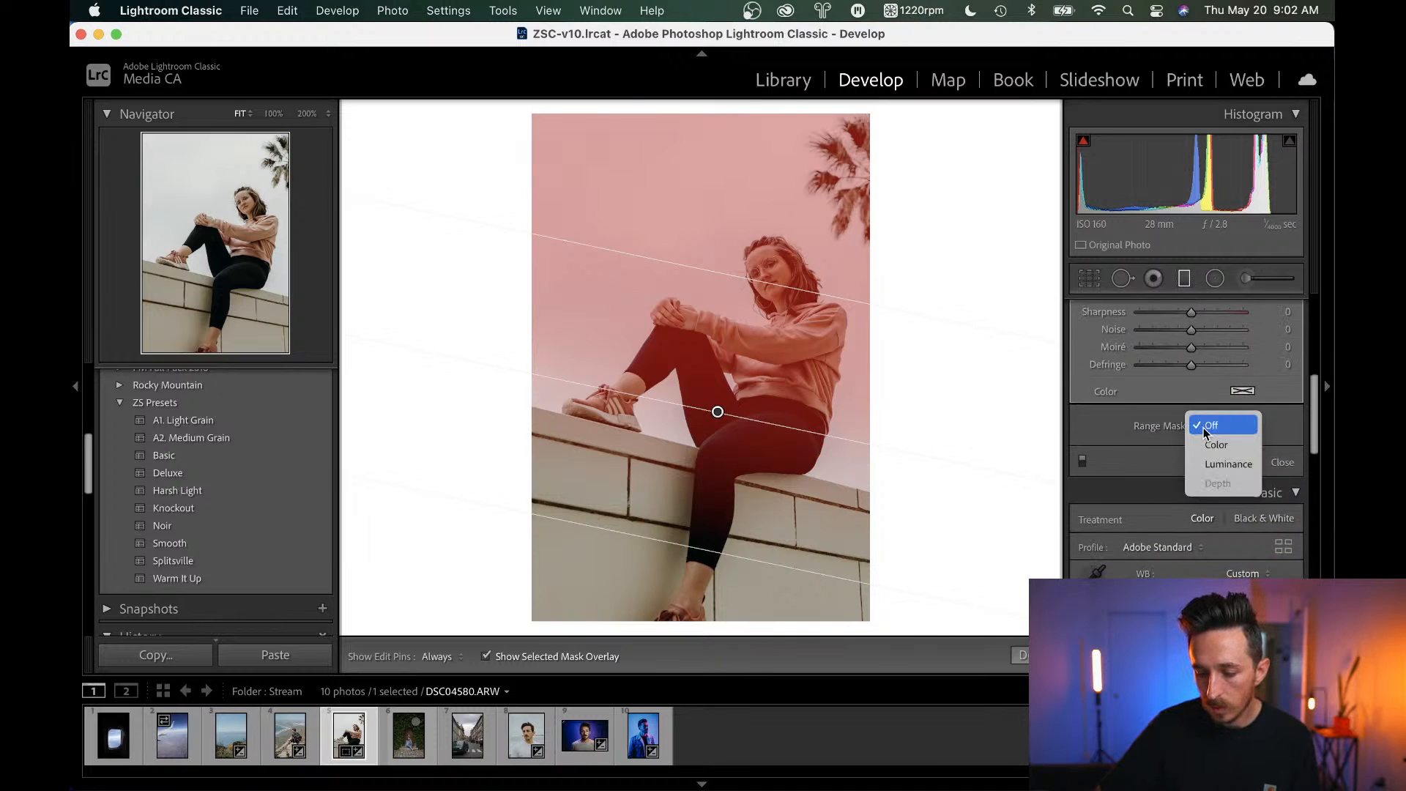
{"action": "left_click", "coordinate": [1213, 463]}
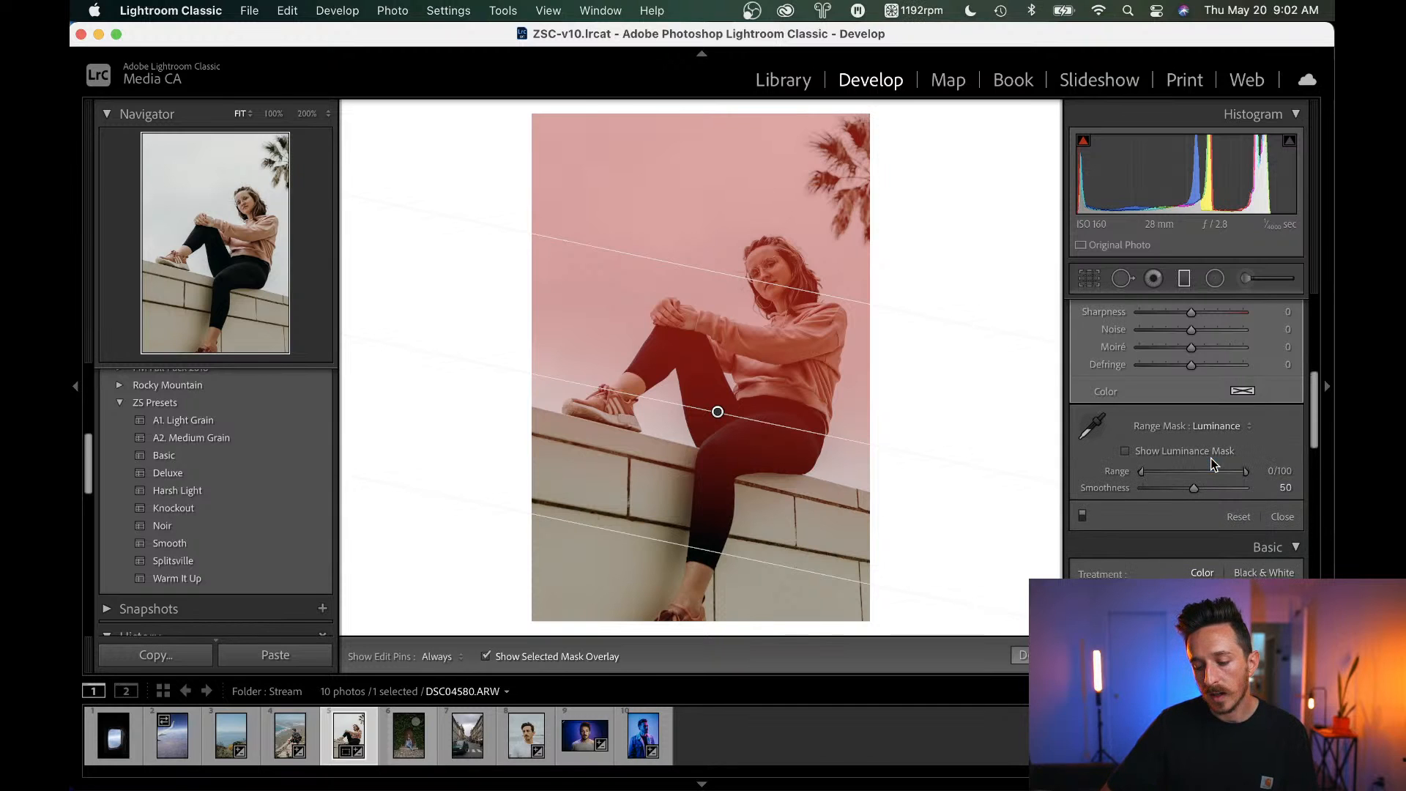
{"action": "left_click", "coordinate": [1126, 452]}
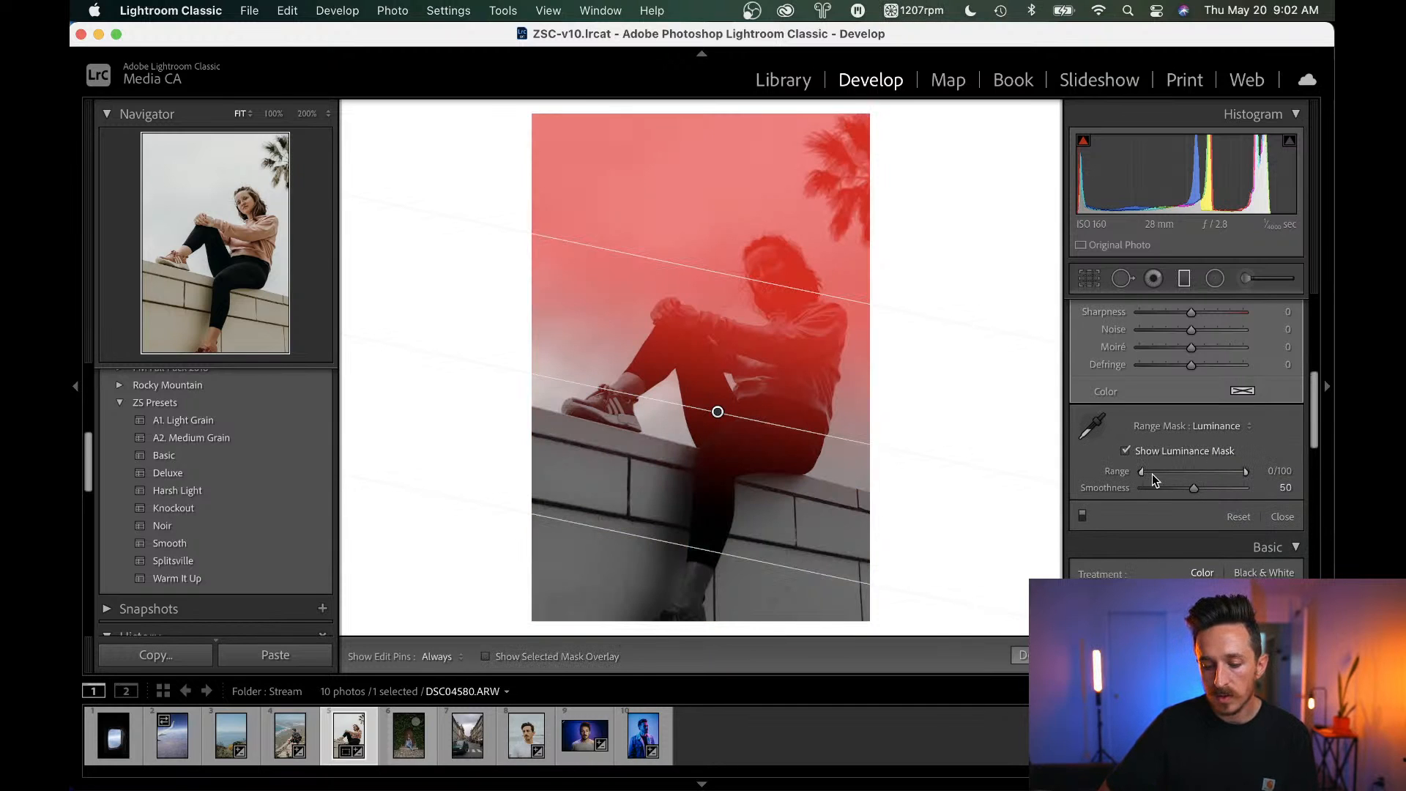
{"action": "left_click_drag", "start_coordinate": [1140, 472], "coordinate": [1199, 474]}
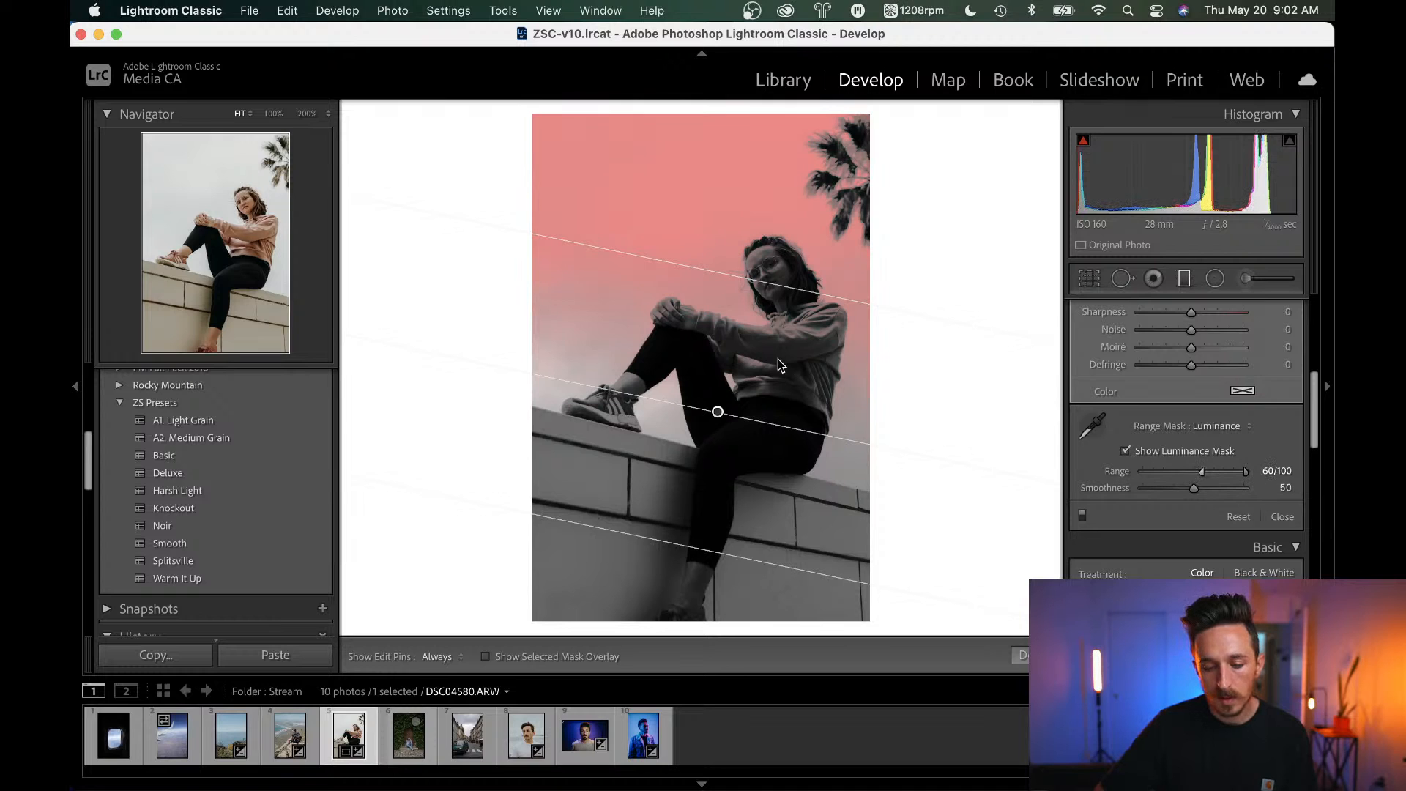
Shift the graduated filter down onto the wall, set the range mask's Smoothness to 56, and hide the luminance mask.
{"action": "left_click_drag", "start_coordinate": [711, 409], "coordinate": [704, 492]}
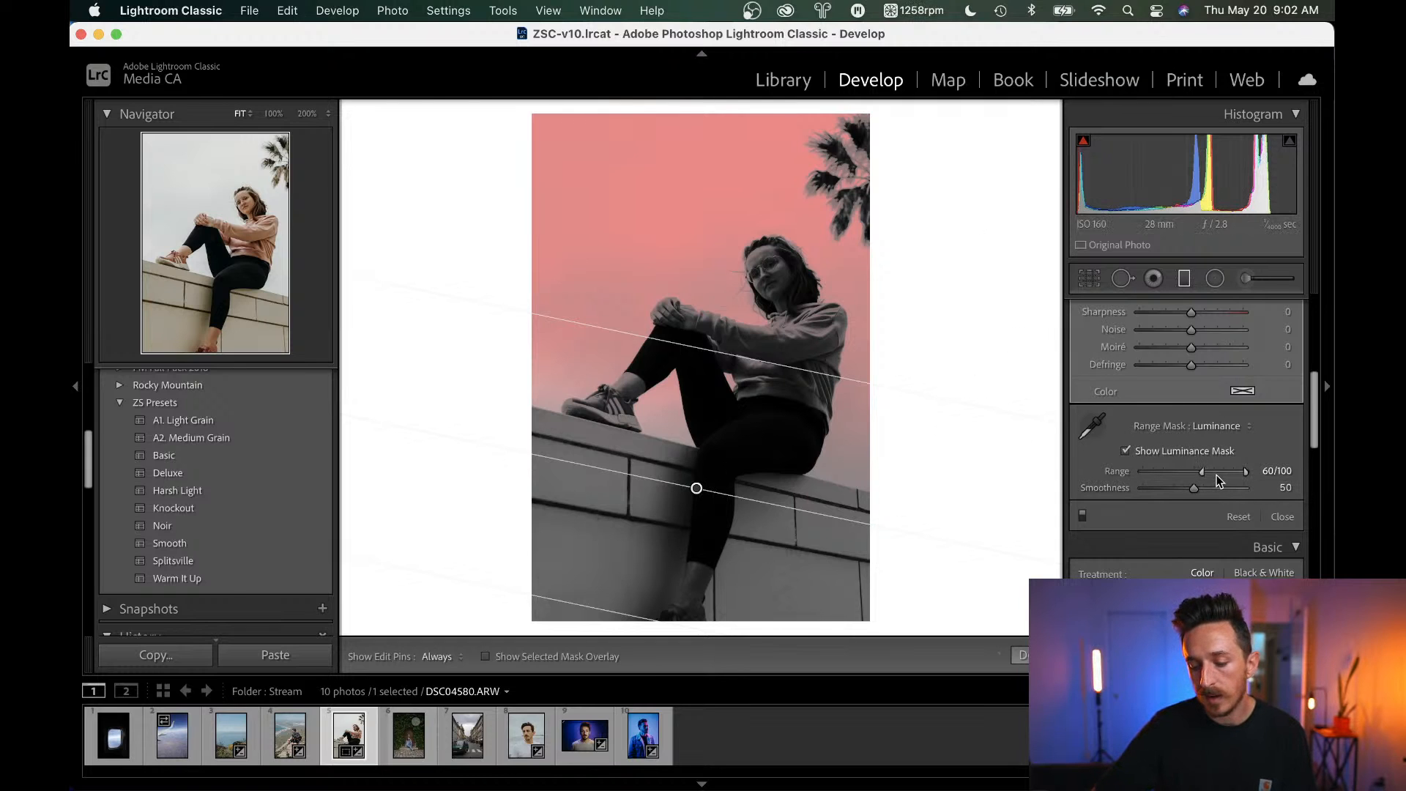
{"action": "mouse_move", "coordinate": [1194, 487]}
{"action": "left_mouse_down"}
{"action": "mouse_move", "coordinate": [1255, 484]}
{"action": "mouse_move", "coordinate": [1201, 494]}
{"action": "left_mouse_up"}
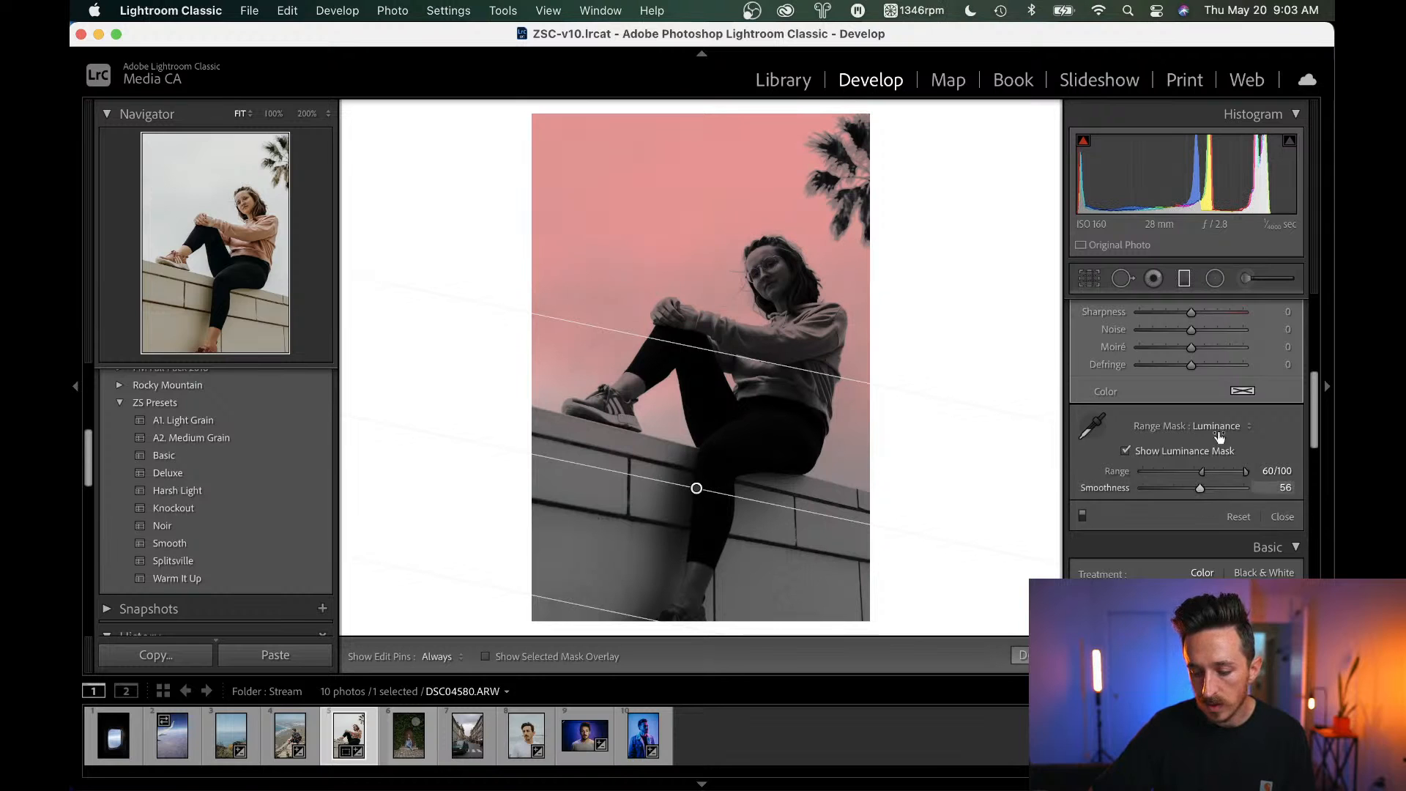
{"action": "scroll", "coordinate": [1215, 424], "scroll_direction": "up", "scroll_amount": 3}
{"action": "scroll", "coordinate": [1215, 423], "scroll_direction": "up", "scroll_amount": 1}
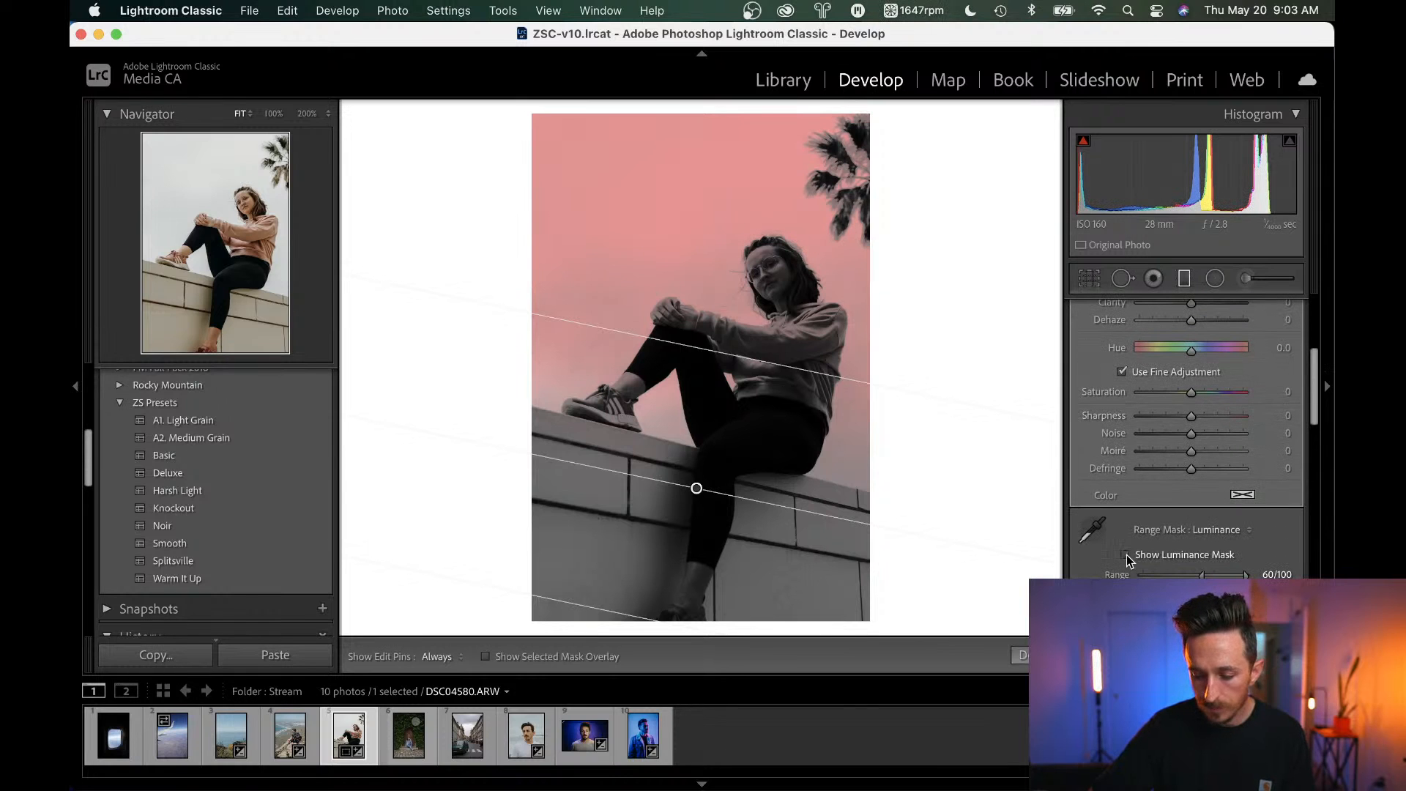
{"action": "left_click", "coordinate": [1128, 556]}
Set the graduated filter's Dehaze to 34.
{"action": "scroll", "coordinate": [1176, 440], "scroll_direction": "up", "scroll_amount": 6}
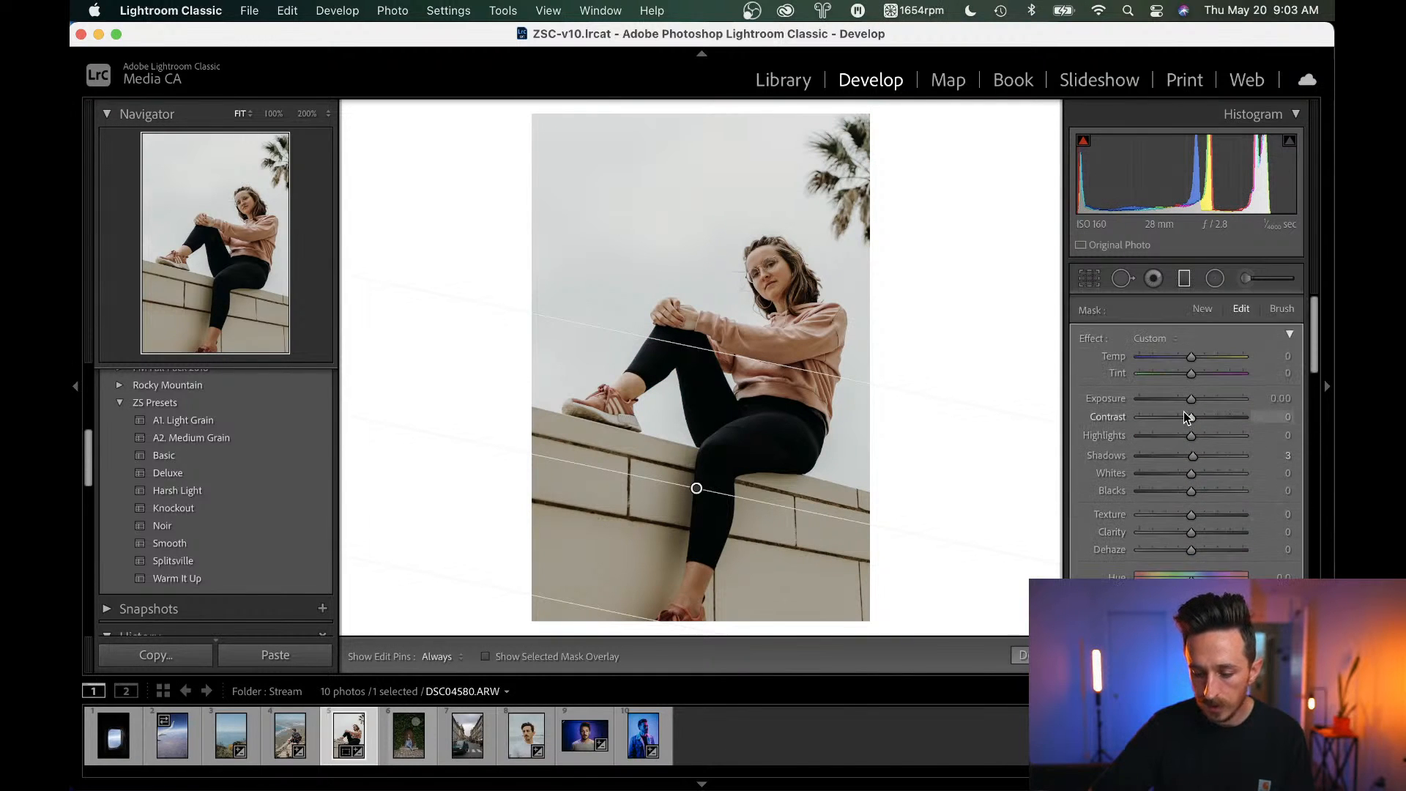
{"action": "scroll", "coordinate": [1193, 502], "scroll_direction": "down", "scroll_amount": 2}
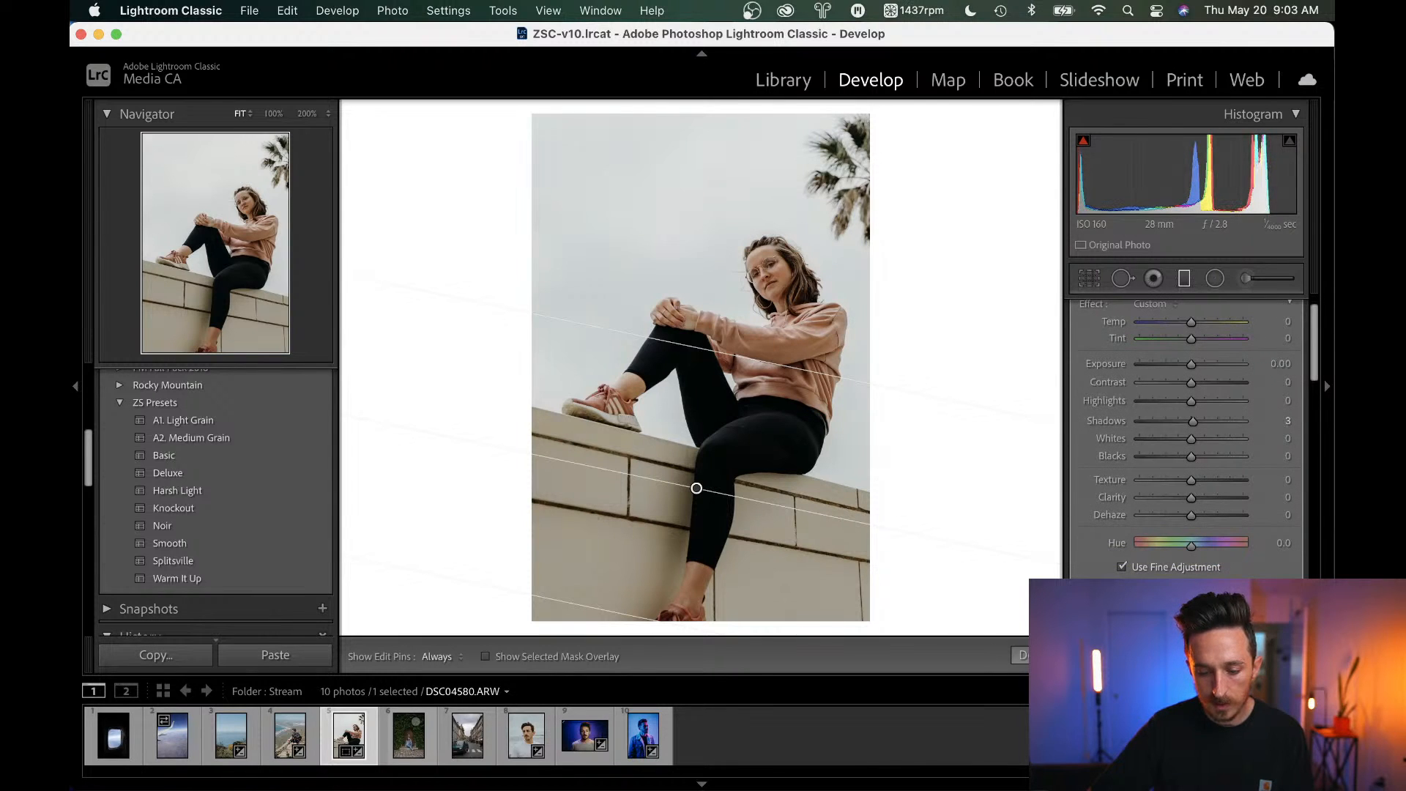
{"action": "mouse_move", "coordinate": [1193, 515]}
{"action": "left_mouse_down"}
{"action": "mouse_move", "coordinate": [1224, 515]}
{"action": "mouse_move", "coordinate": [1202, 530]}
{"action": "mouse_move", "coordinate": [1213, 531]}
{"action": "left_mouse_up"}
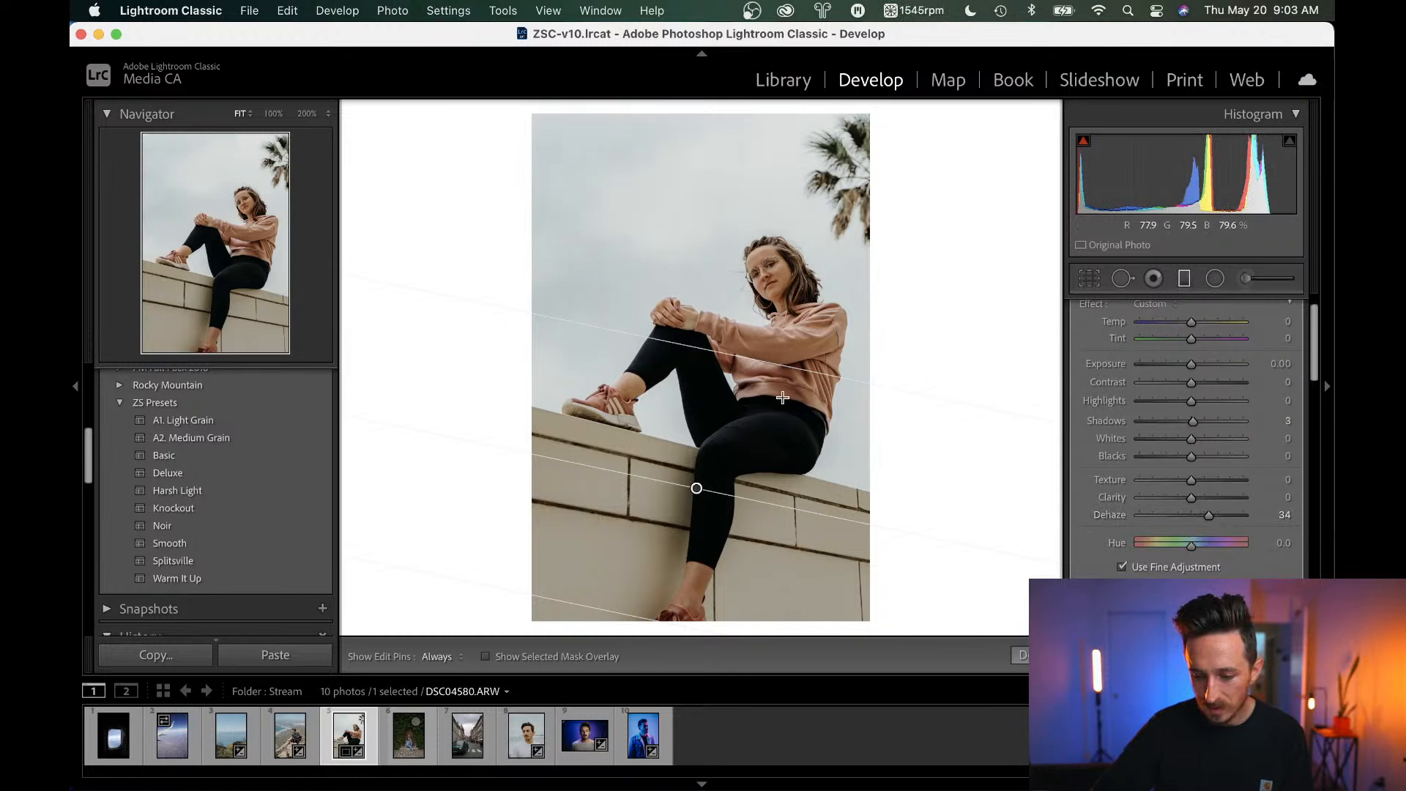
Set the luminance Range to 67/100 and move the graduated filter up so its centre sits near the wall's top edge.
{"action": "scroll", "coordinate": [1148, 533], "scroll_direction": "down", "scroll_amount": 10}
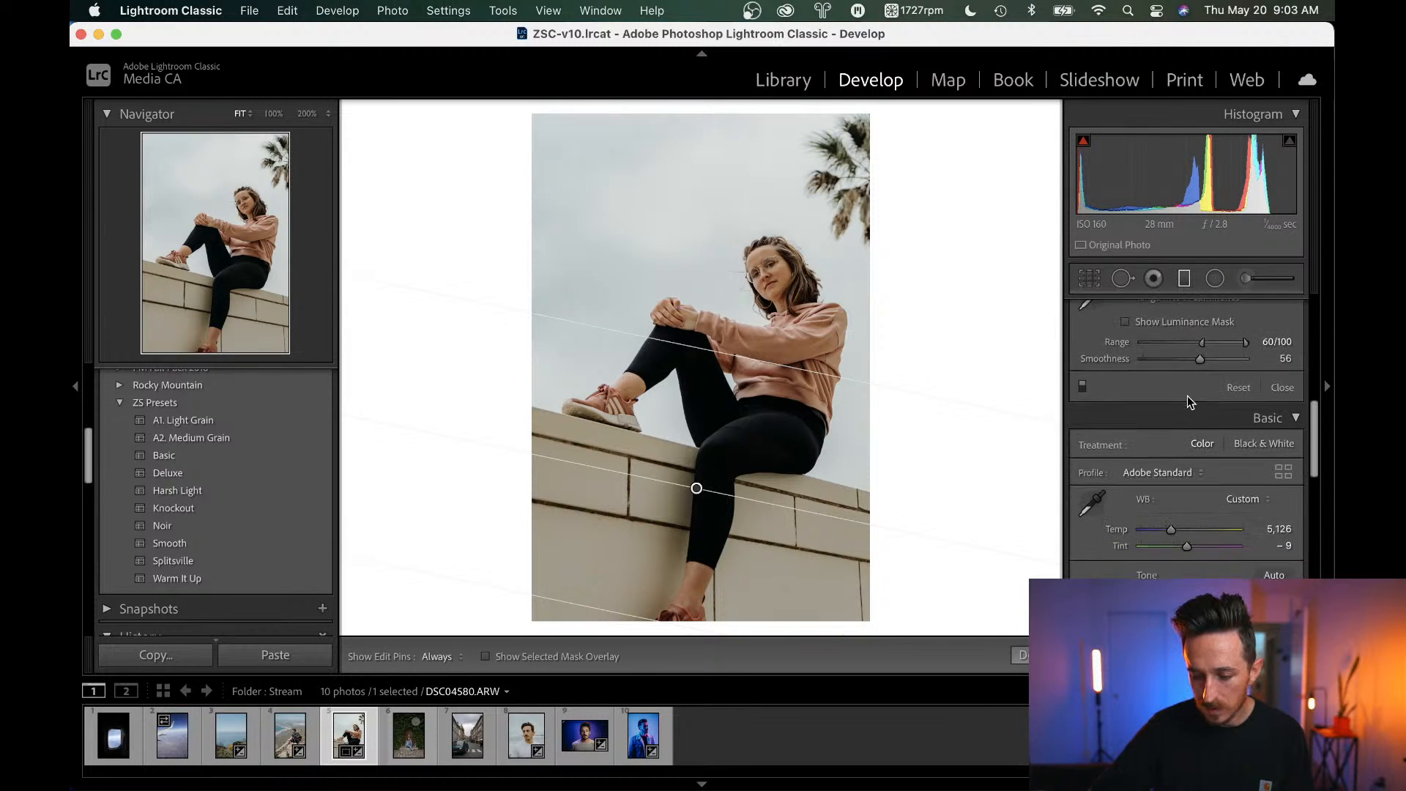
{"action": "scroll", "coordinate": [1188, 395], "scroll_direction": "up", "scroll_amount": 1}
{"action": "left_click_drag", "start_coordinate": [1202, 357], "coordinate": [1207, 364]}
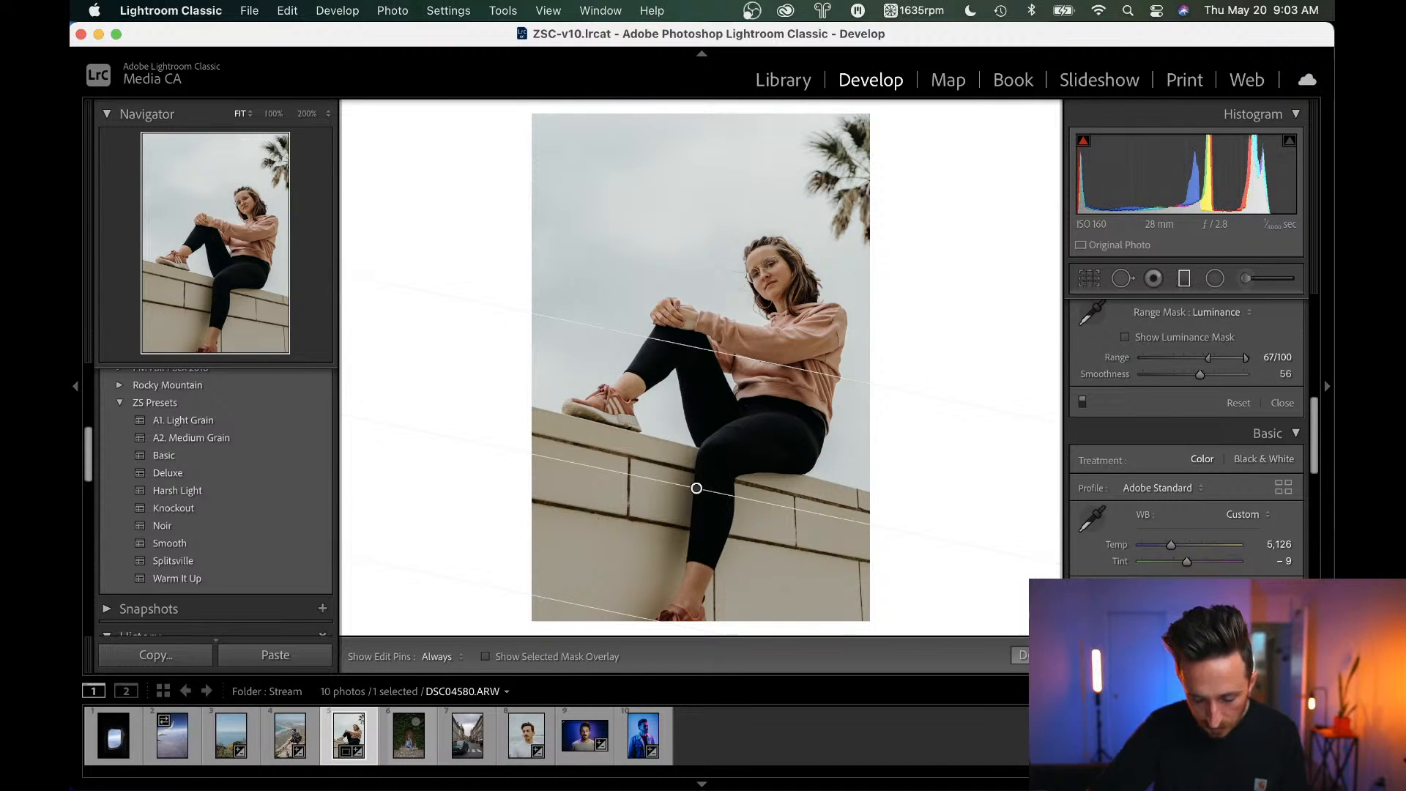
{"action": "left_click_drag", "start_coordinate": [697, 487], "coordinate": [688, 441]}
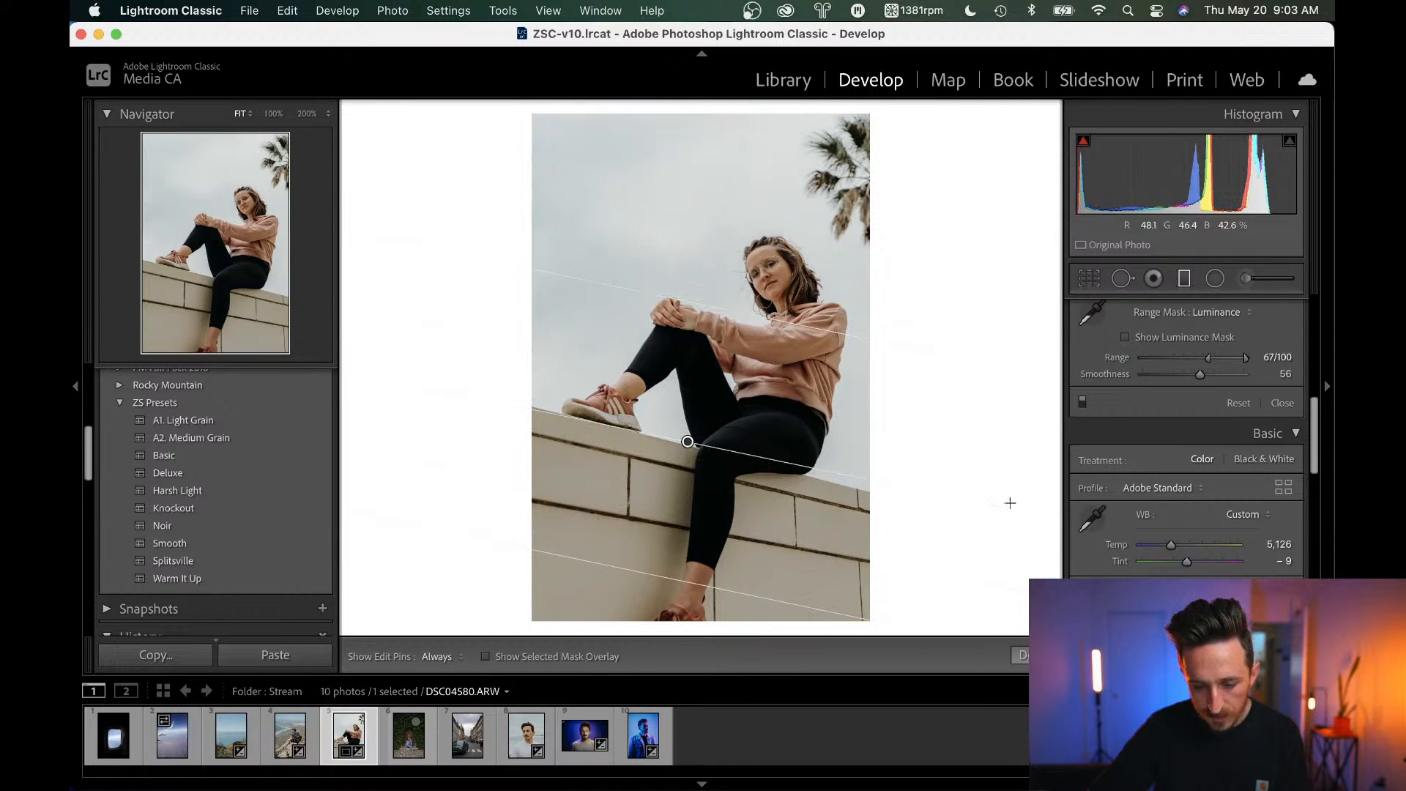
Set the graduated filter's Highlights to -85 and Exposure to 0.39.
{"action": "scroll", "coordinate": [1196, 412], "scroll_direction": "up", "scroll_amount": 10}
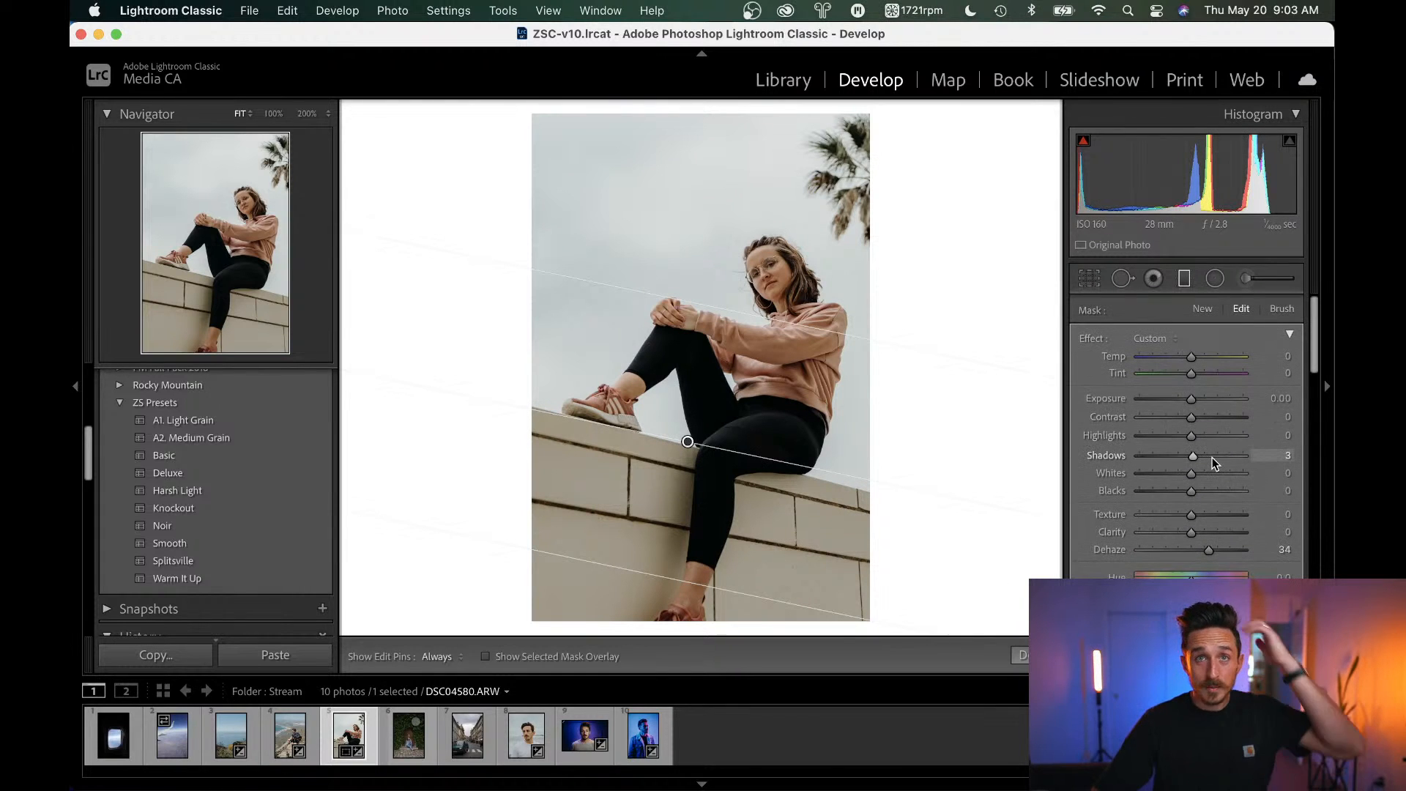
{"action": "left_click_drag", "start_coordinate": [1193, 435], "coordinate": [1148, 440]}
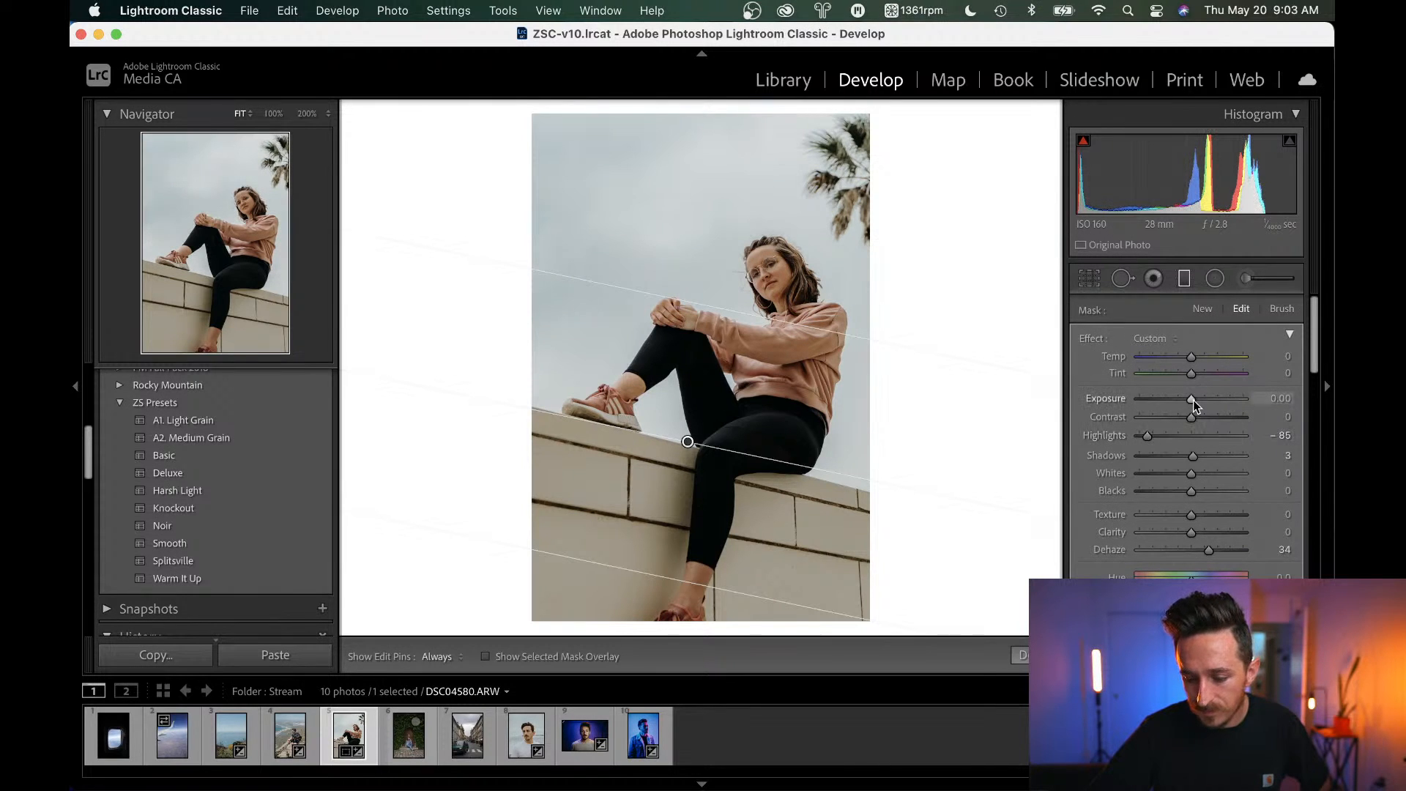
{"action": "left_click_drag", "start_coordinate": [1193, 399], "coordinate": [1197, 399]}
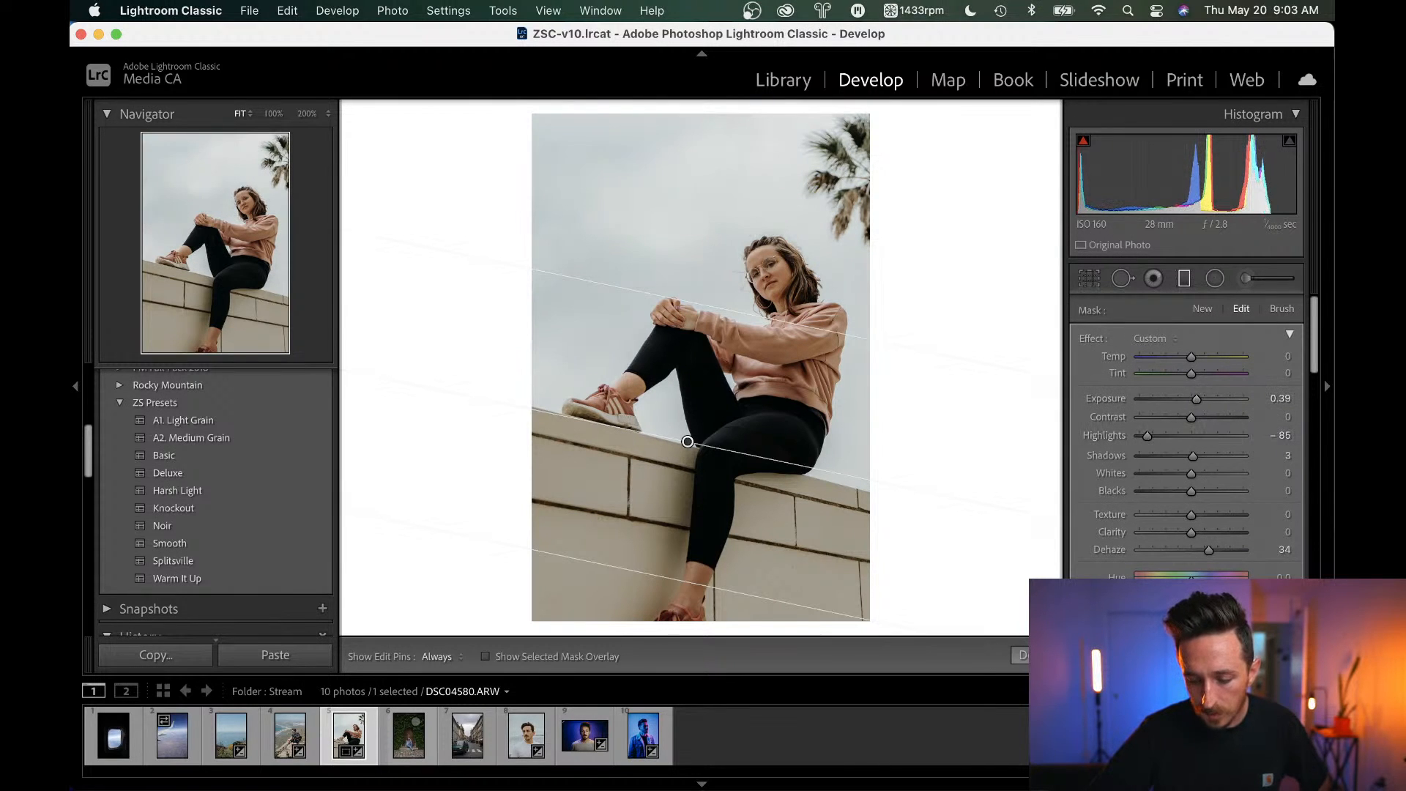
Finish the graduated filter, raise the photo's overall Exposure to +1.91, and compare the edit with the original.
{"action": "left_click", "coordinate": [1020, 655]}
{"action": "left_click_drag", "start_coordinate": [1172, 192], "coordinate": [1179, 192]}
{"action": "key", "text": "backslash"}
{"action": "key", "text": "backslash"}
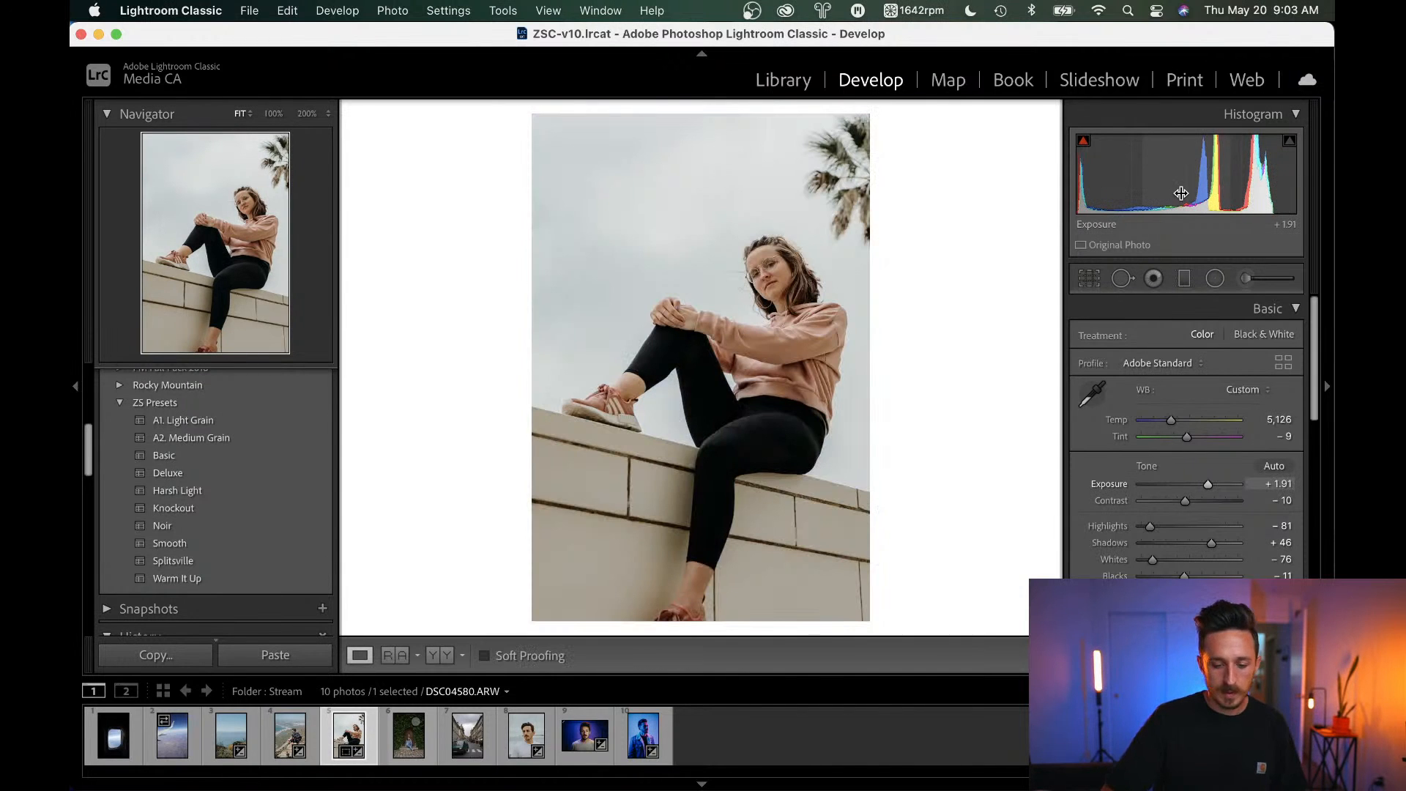
Switch to OBS and change the live stream to the full-frame camera scene.
{"action": "key", "text": "ctrl+Up"}
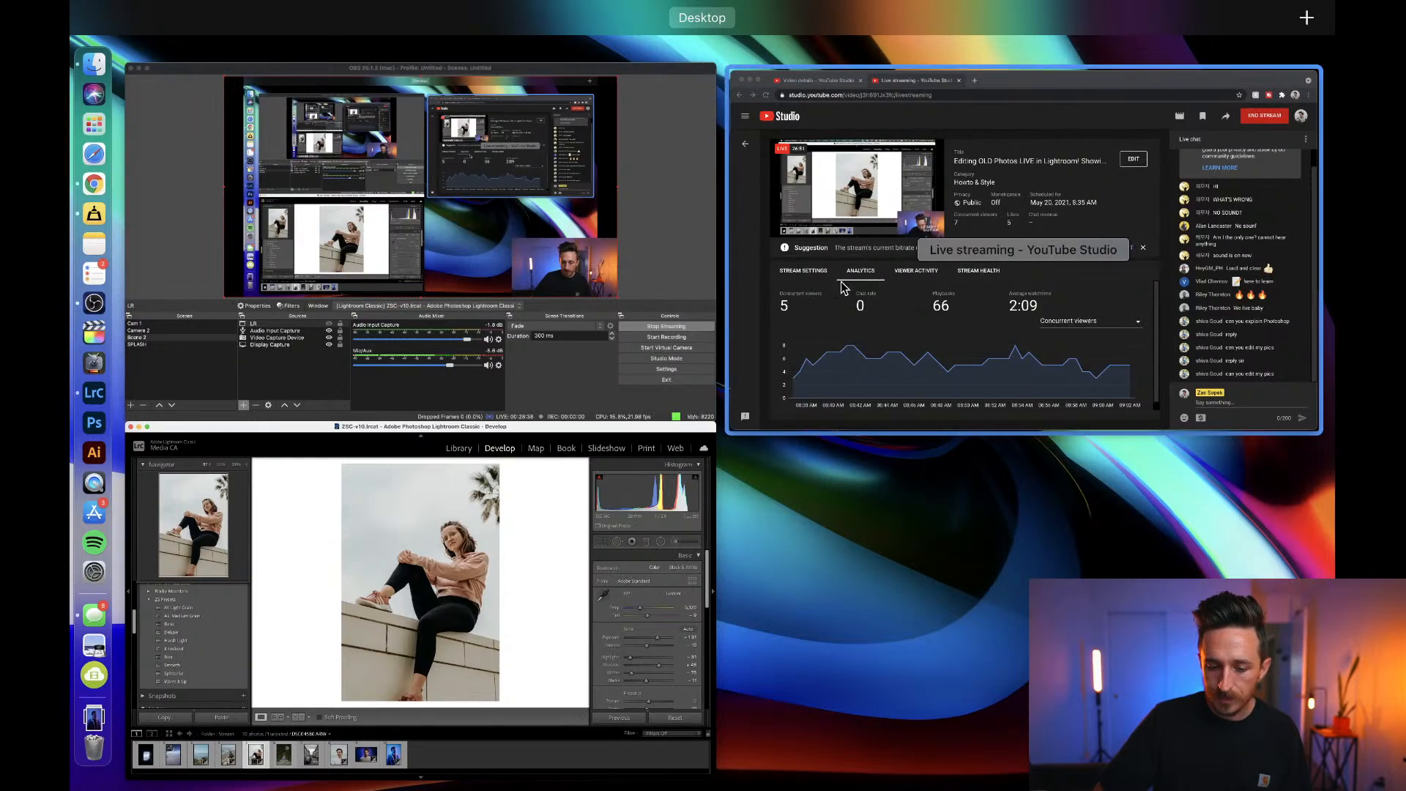
{"action": "left_click", "coordinate": [649, 305]}
{"action": "left_click", "coordinate": [173, 592]}
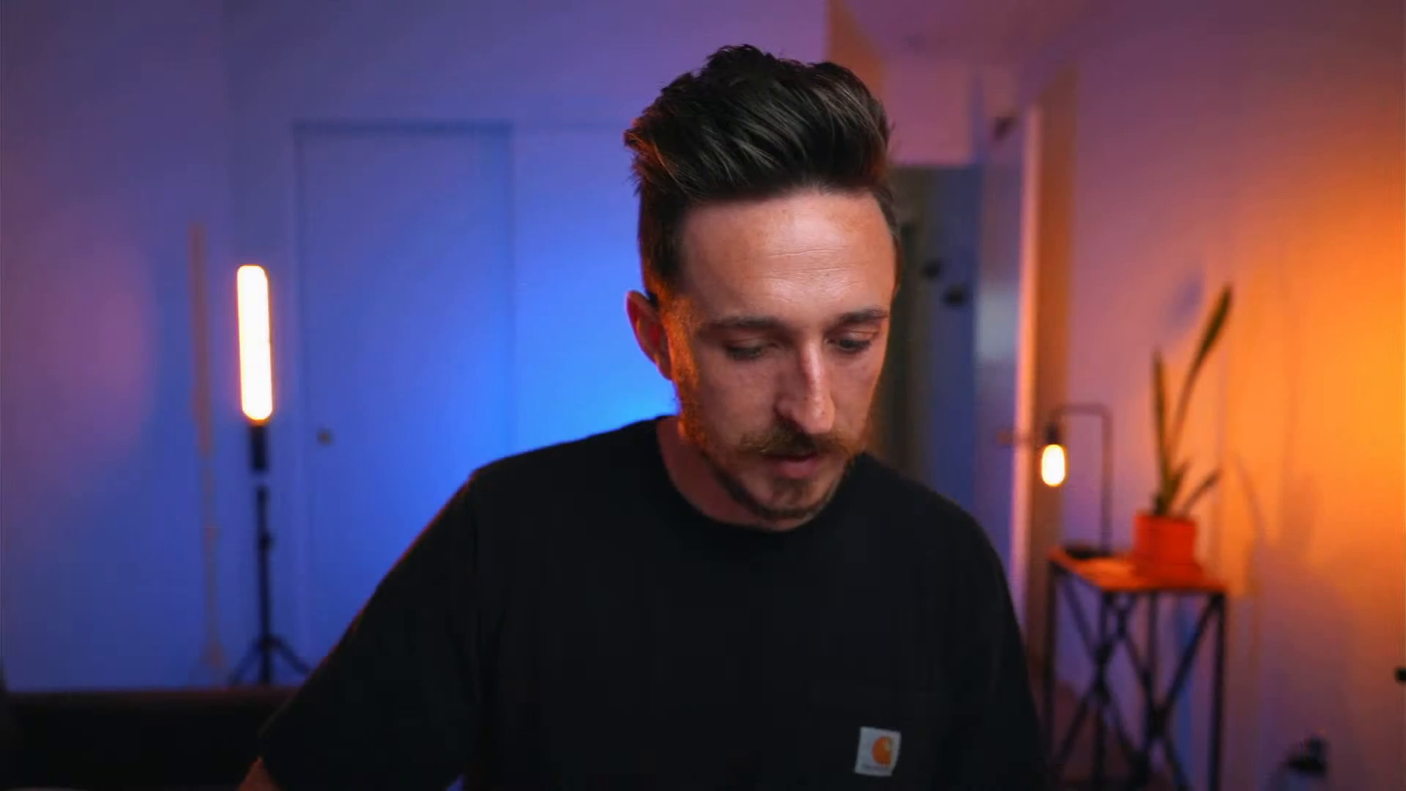